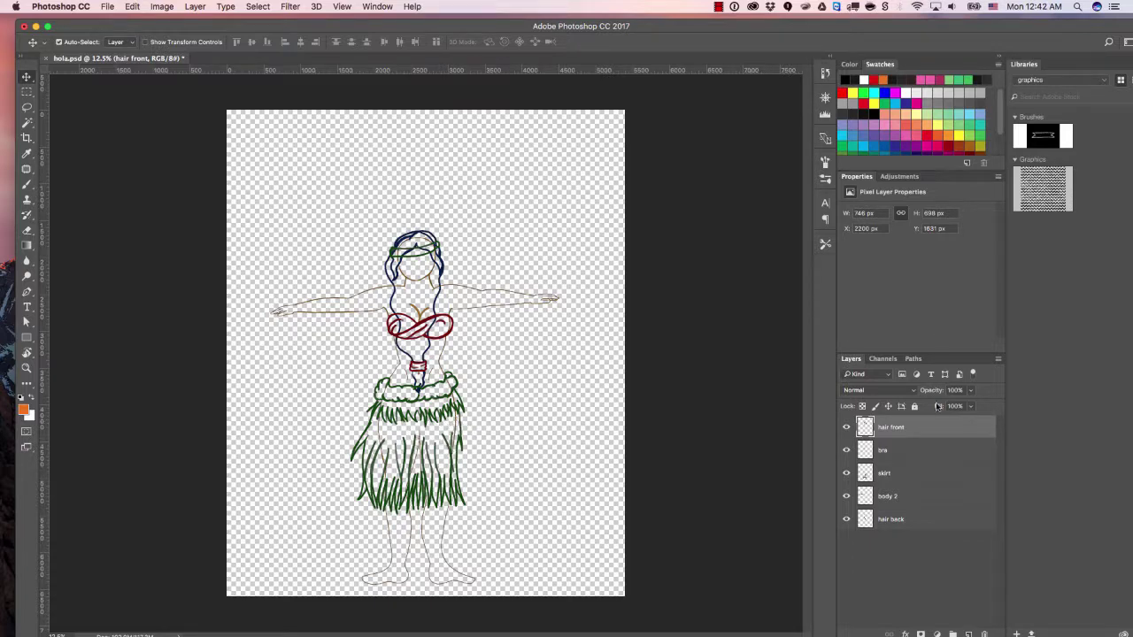
- Go through the hair front, bra, skirt, body 2 and hair back layers one by one
{"action": "left_click", "coordinate": [921, 450]}
{"action": "left_click", "coordinate": [919, 479]}
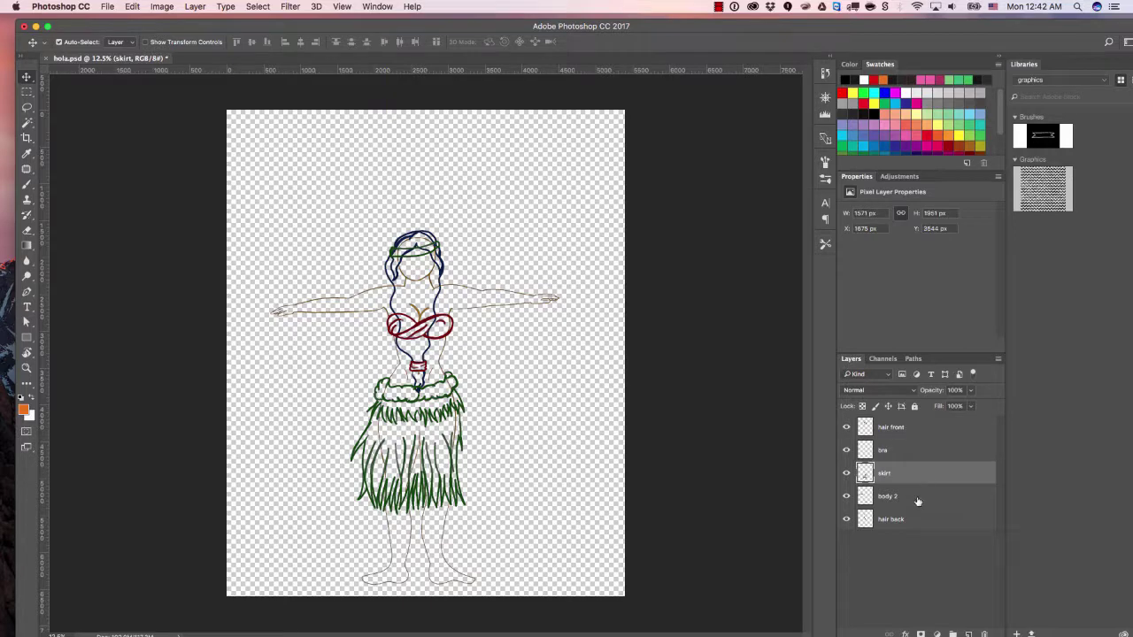
{"action": "left_click", "coordinate": [917, 499]}
{"action": "left_click", "coordinate": [918, 521]}
{"action": "left_click", "coordinate": [917, 491]}
{"action": "left_click", "coordinate": [918, 474]}
{"action": "left_click", "coordinate": [919, 451]}
{"action": "left_click", "coordinate": [919, 432]}
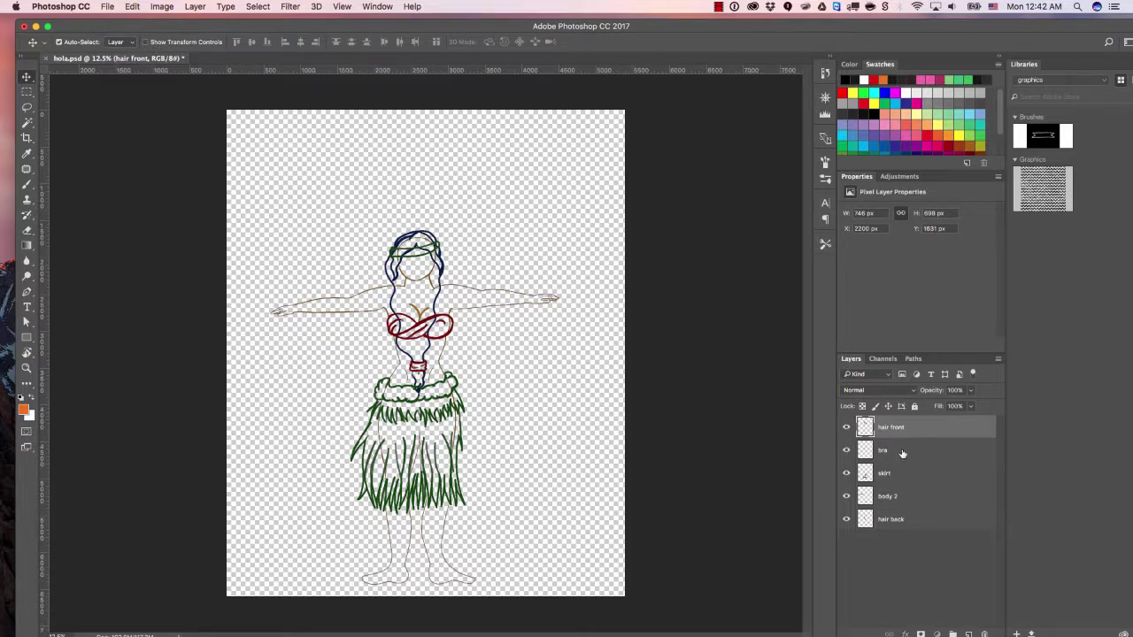
{"action": "left_click", "coordinate": [903, 453]}
{"action": "left_click", "coordinate": [913, 475]}
{"action": "left_click", "coordinate": [919, 497]}
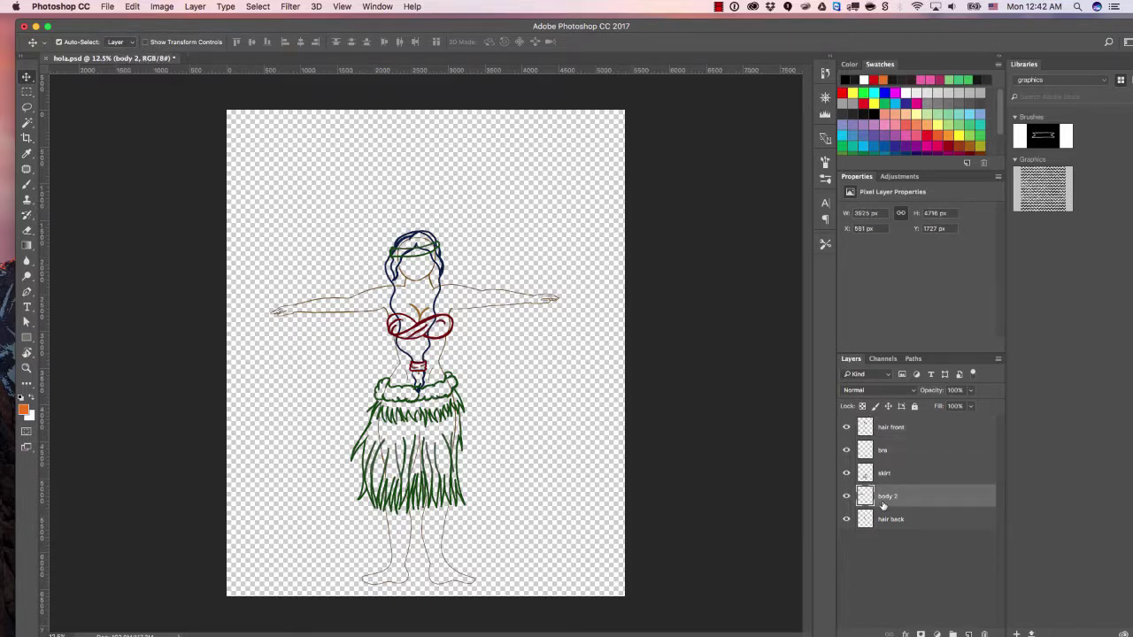
- Toggle the visibility of each layer off and on to check which part of the drawing it holds
{"action": "left_click", "coordinate": [847, 497]}
{"action": "left_click", "coordinate": [847, 498]}
{"action": "left_click", "coordinate": [846, 474]}
{"action": "left_click", "coordinate": [846, 474]}
{"action": "left_click", "coordinate": [847, 451]}
{"action": "left_click", "coordinate": [847, 451]}
{"action": "left_click", "coordinate": [847, 427]}
{"action": "left_click", "coordinate": [847, 429]}
{"action": "left_click", "coordinate": [847, 429]}
{"action": "left_click", "coordinate": [847, 431]}
{"action": "left_click", "coordinate": [847, 520]}
{"action": "left_click", "coordinate": [847, 522]}
{"action": "left_click", "coordinate": [847, 522]}
{"action": "left_click", "coordinate": [848, 523]}
- Hide the hair front, bra, skirt and hair back layers, leaving only body 2 shown
{"action": "key", "text": "super+plus"}
{"action": "key", "text": "super+plus"}
{"action": "key", "text": "super+plus"}
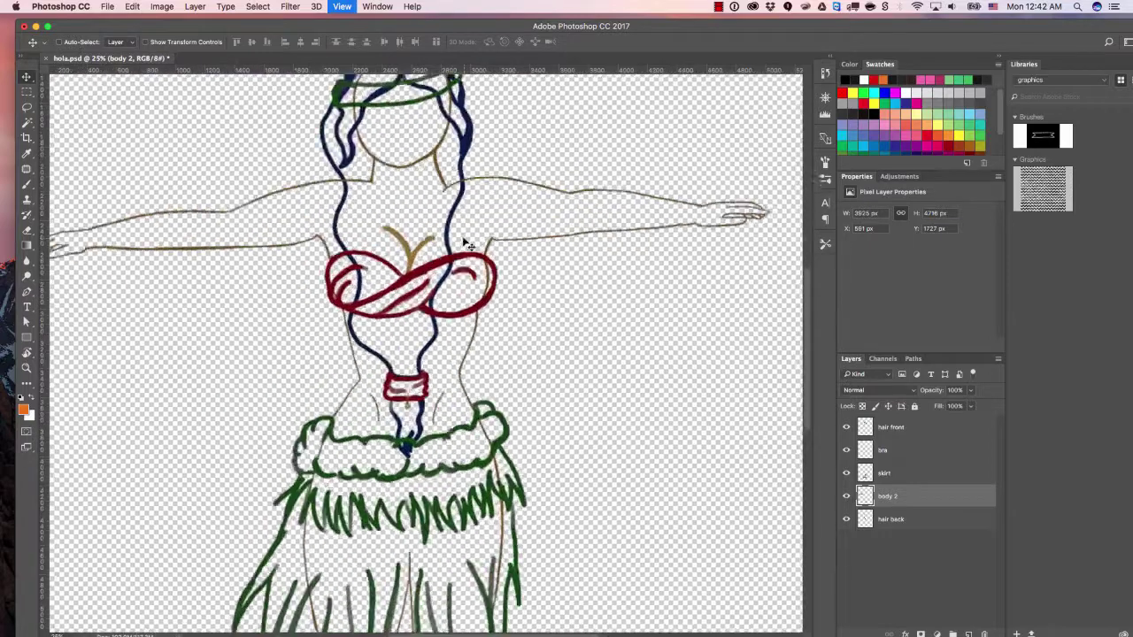
{"action": "key", "text": "super+minus"}
{"action": "left_click_drag", "start_coordinate": [485, 203], "coordinate": [464, 231]}
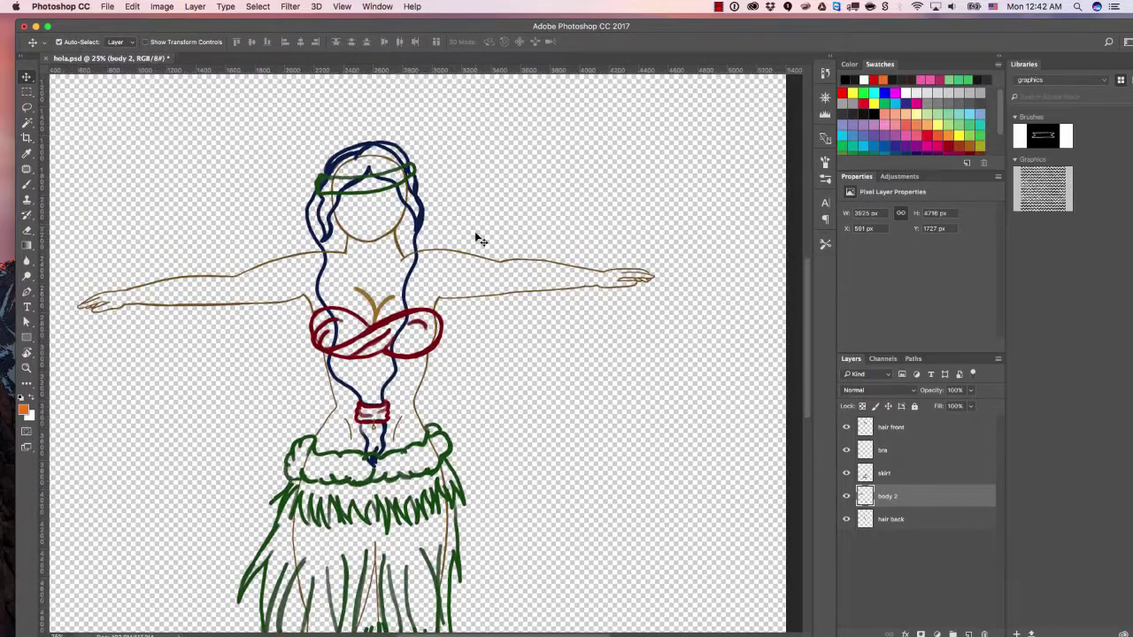
{"action": "left_click_drag", "start_coordinate": [846, 427], "coordinate": [847, 472]}
{"action": "left_click", "coordinate": [847, 519]}
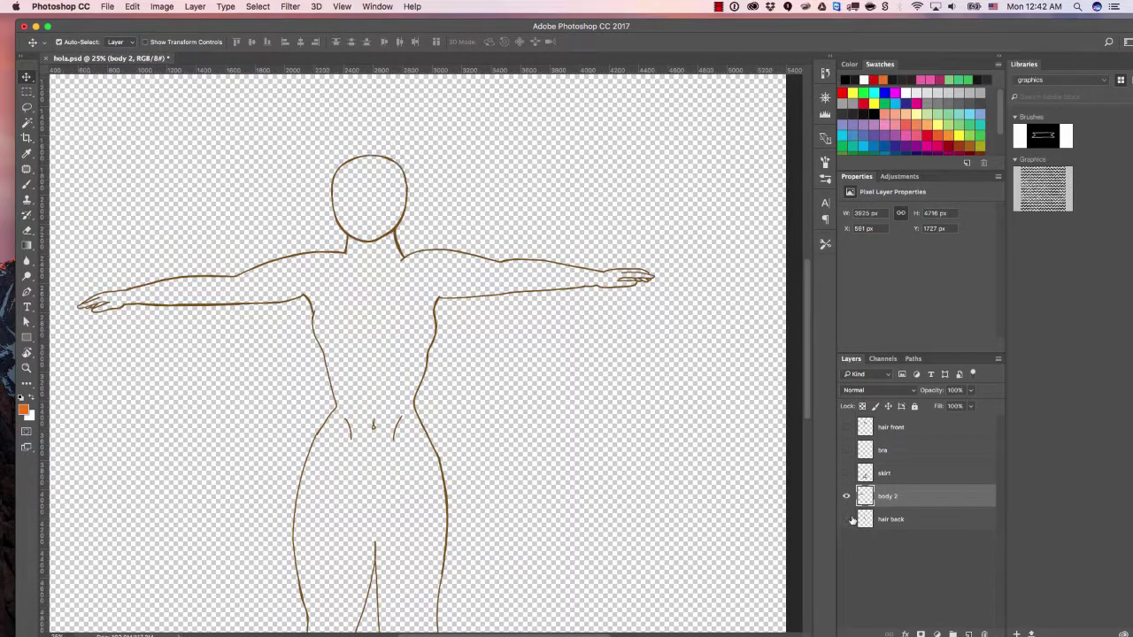
{"action": "scroll", "coordinate": [549, 283], "scroll_direction": "down", "scroll_amount": 3}
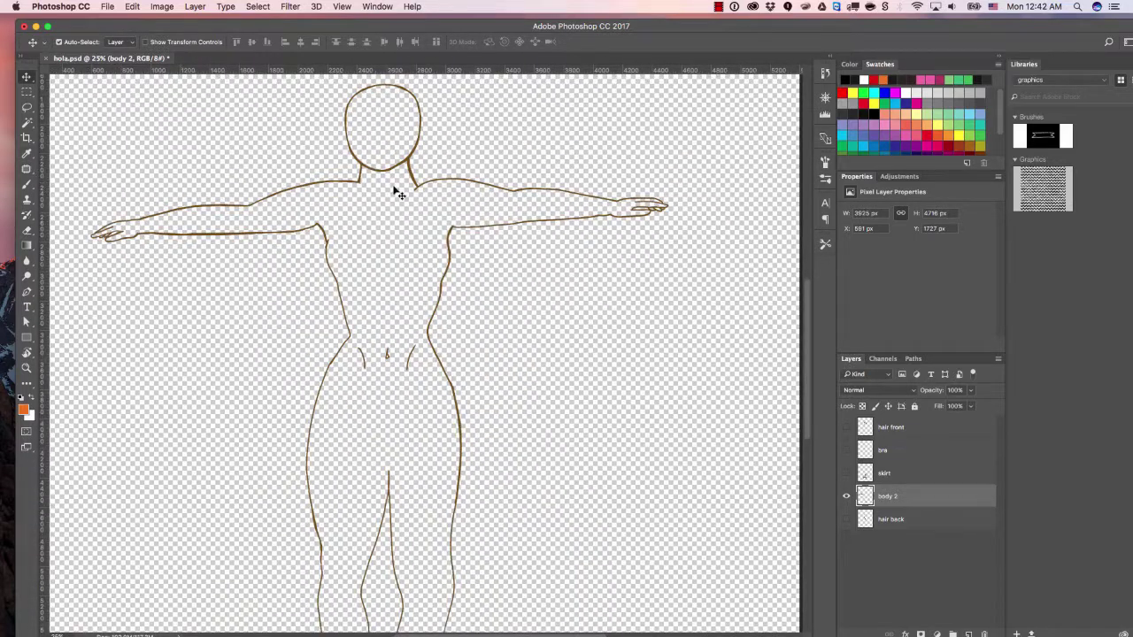
- Select the areas inside the body and head outlines on the body 2 layer with the Magic Wand
{"action": "key", "text": "w"}
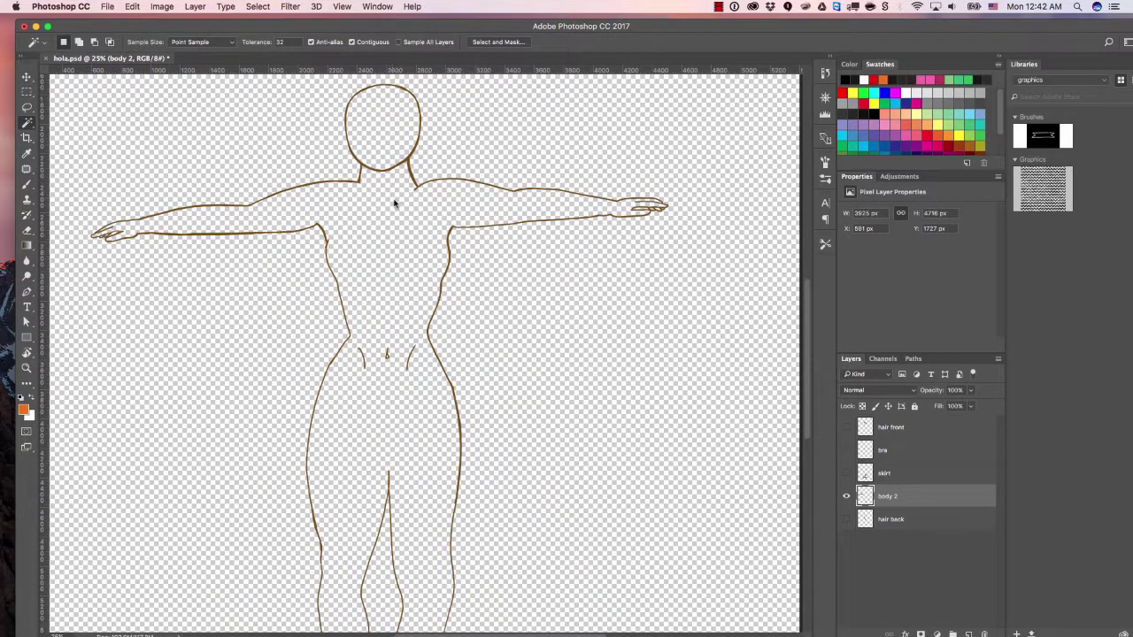
{"action": "left_click", "coordinate": [395, 182]}
{"action": "left_click", "coordinate": [392, 133], "text": "shift"}
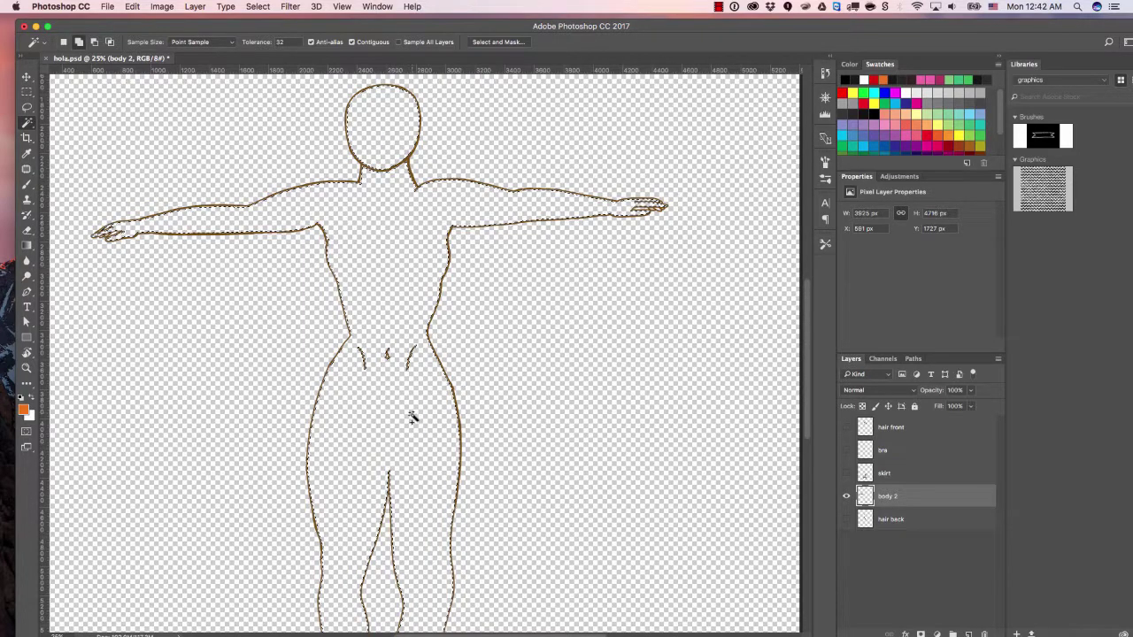
{"action": "mouse_move", "coordinate": [410, 394]}
{"action": "left_mouse_down"}
{"action": "mouse_move", "coordinate": [403, 212]}
{"action": "mouse_move", "coordinate": [390, 405]}
{"action": "left_mouse_up"}
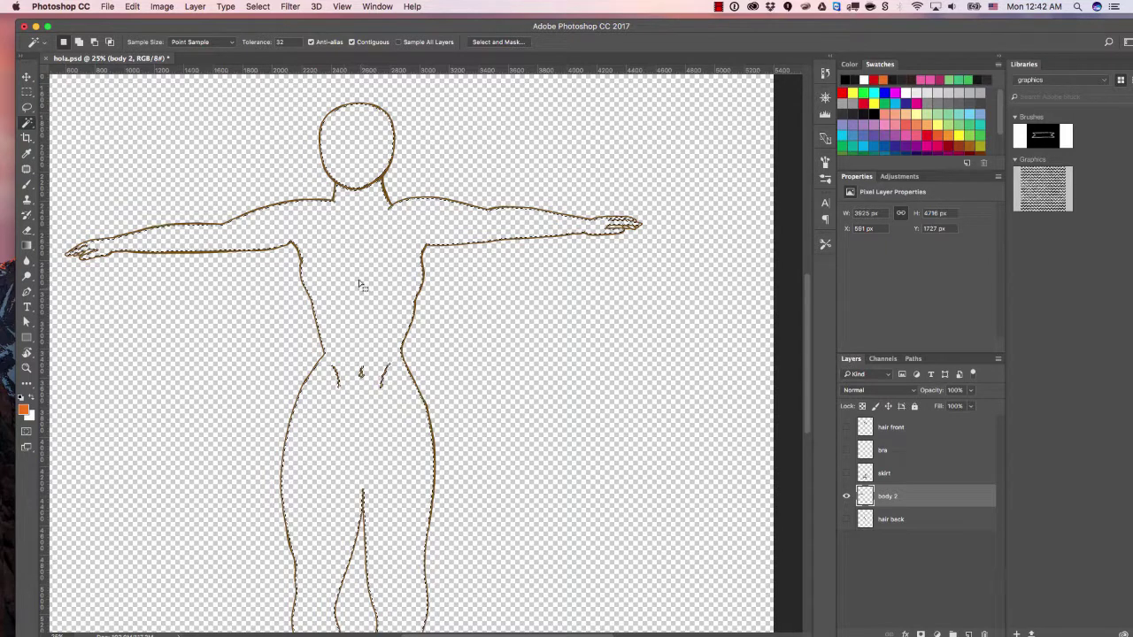
- Expand the body selection by 1 pixel
{"action": "left_click", "coordinate": [262, 7]}
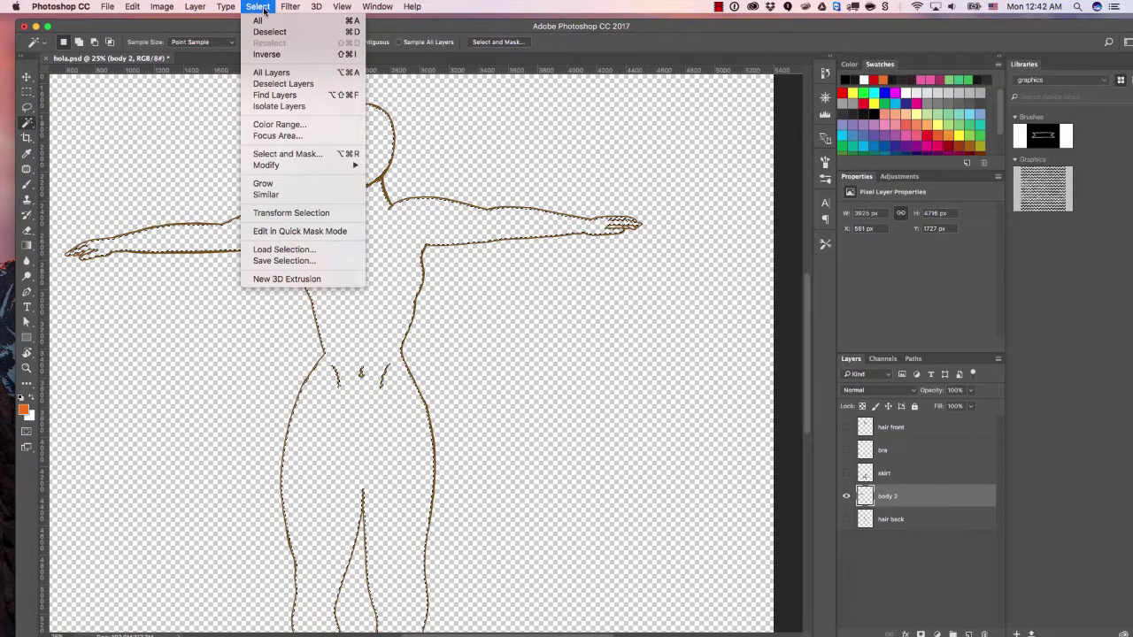
{"action": "mouse_move", "coordinate": [321, 164]}
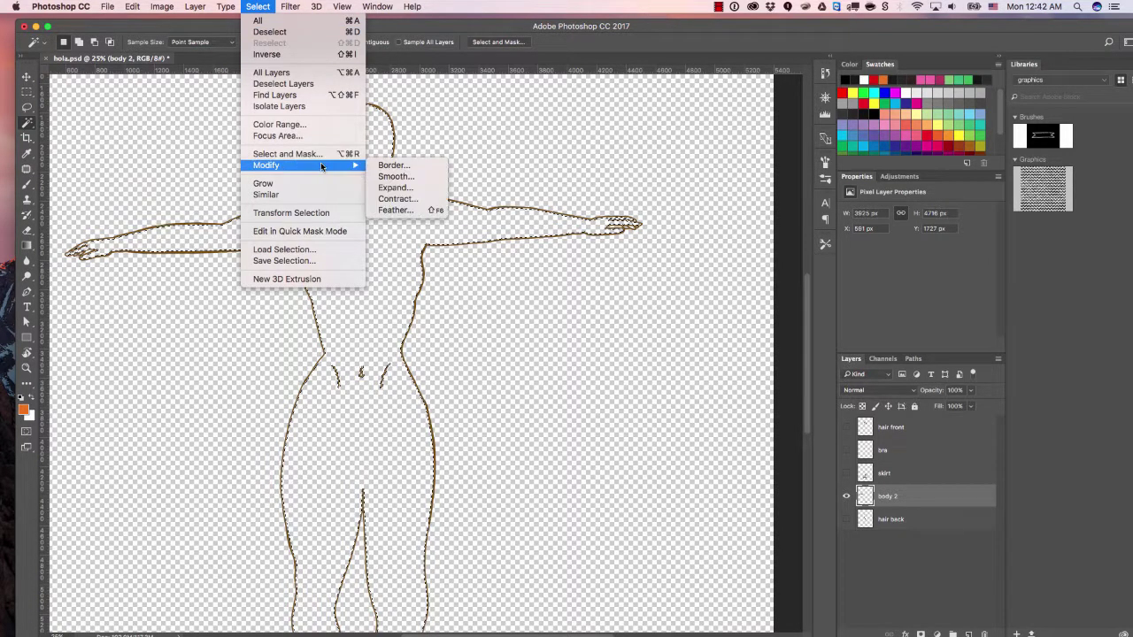
{"action": "left_click", "coordinate": [416, 188]}
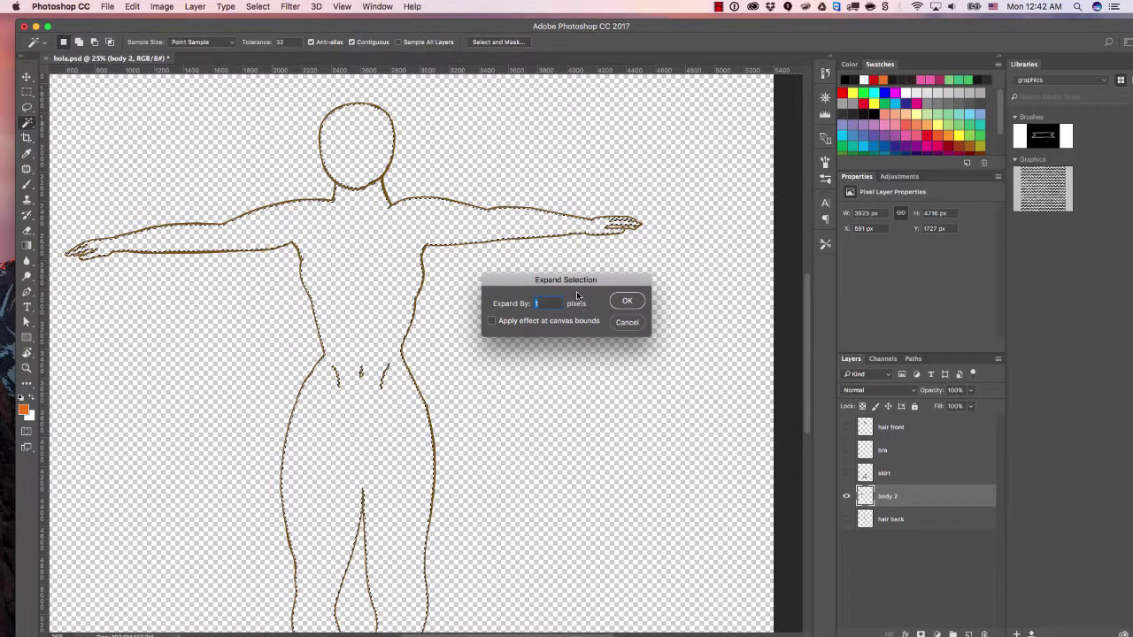
{"action": "key", "text": "Return"}
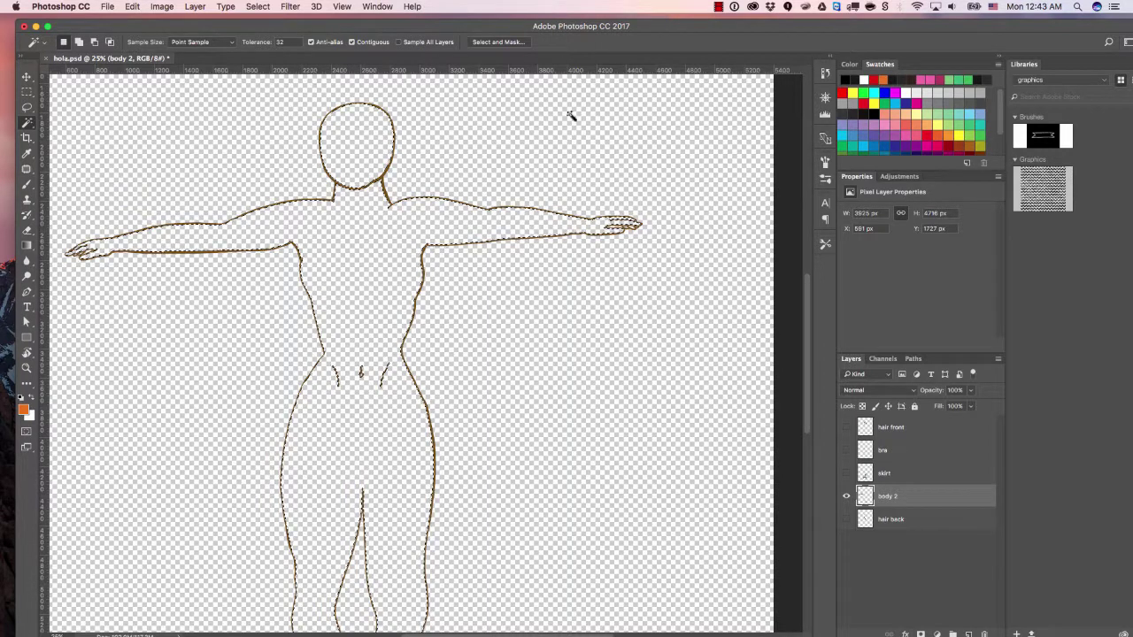
- Add a new layer directly above hair back and set the foreground colour to the light skin tone f9cda9
{"action": "left_click", "coordinate": [922, 520]}
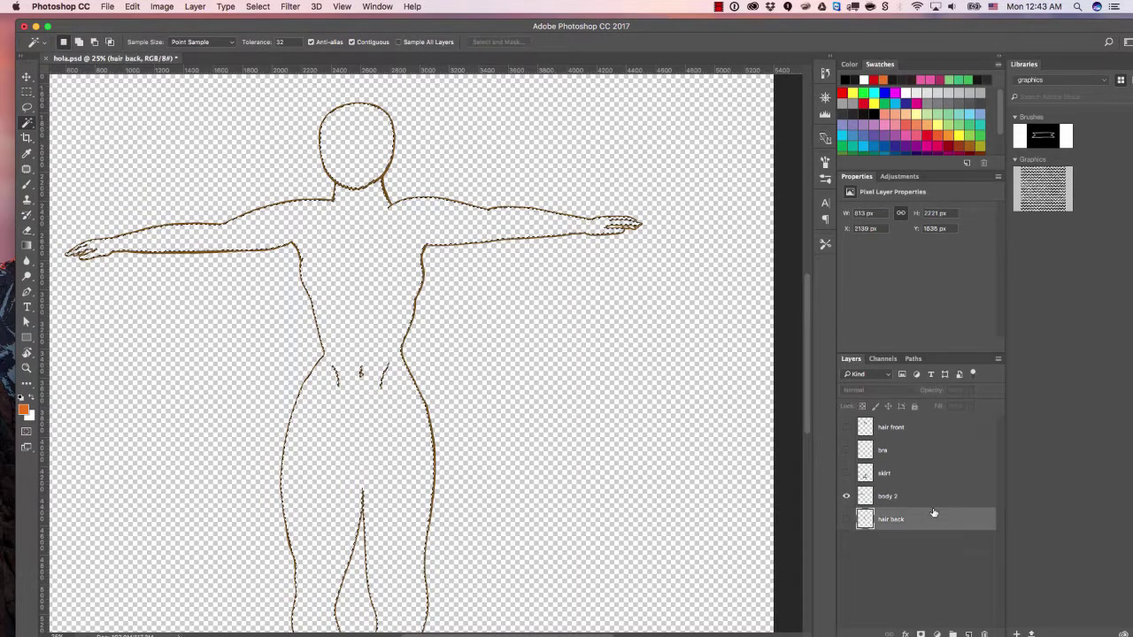
{"action": "left_click", "coordinate": [969, 634]}
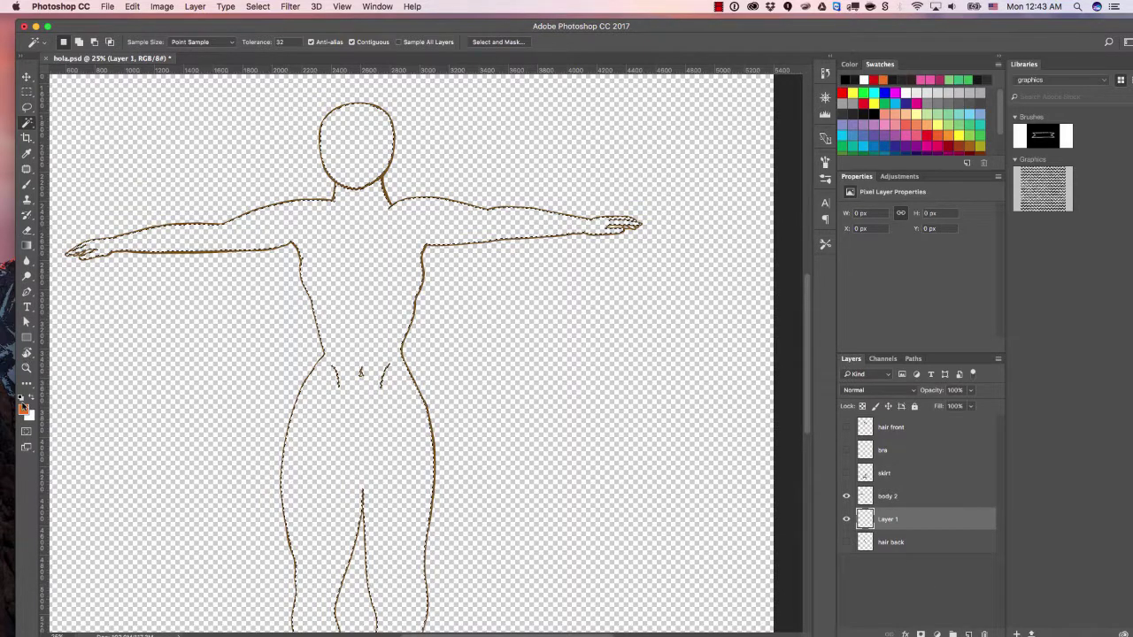
{"action": "left_click", "coordinate": [24, 409]}
{"action": "left_click_drag", "start_coordinate": [668, 174], "coordinate": [637, 165]}
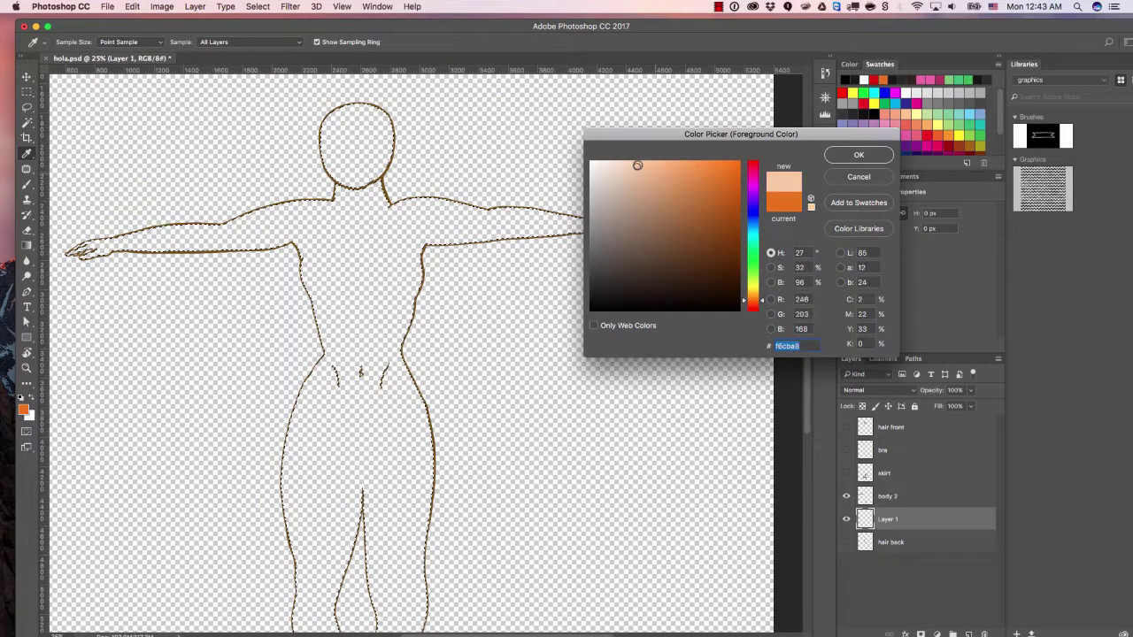
{"action": "left_click", "coordinate": [858, 155]}
- Fill the selected body area with the foreground colour using the Paint Bucket and clear the selection
{"action": "key", "text": "g"}
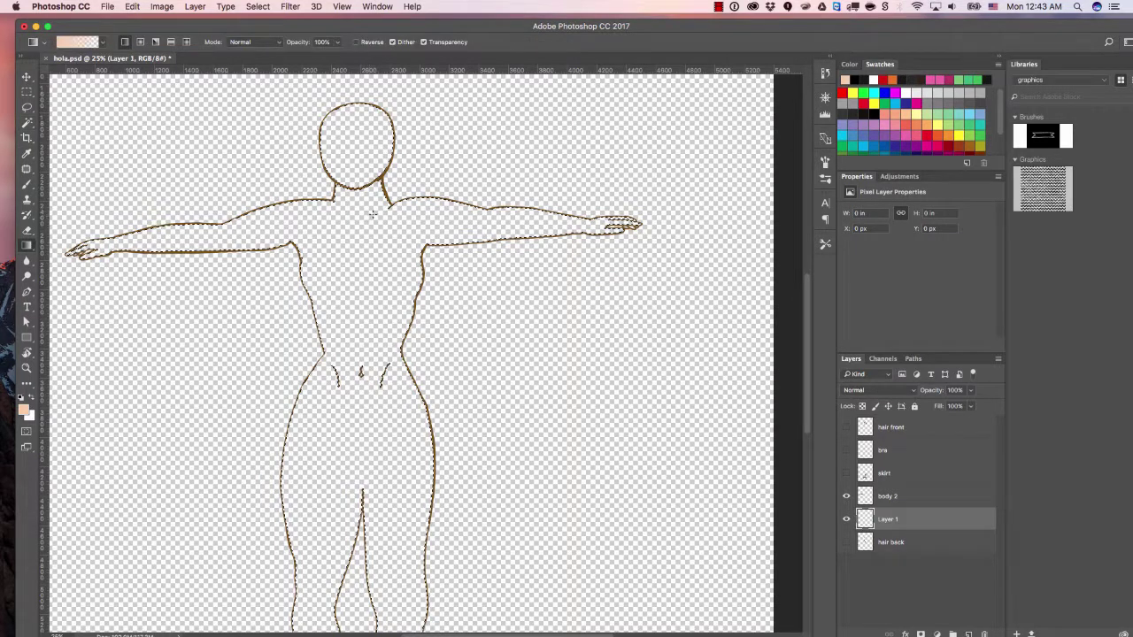
{"action": "key", "text": "shift+g"}
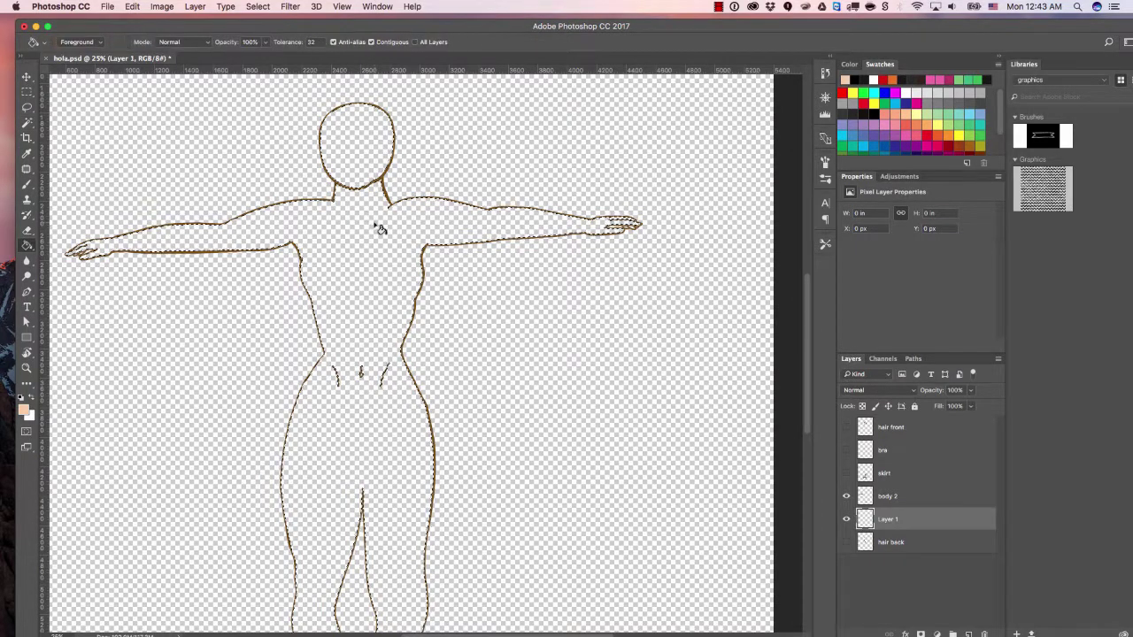
{"action": "left_click", "coordinate": [377, 232]}
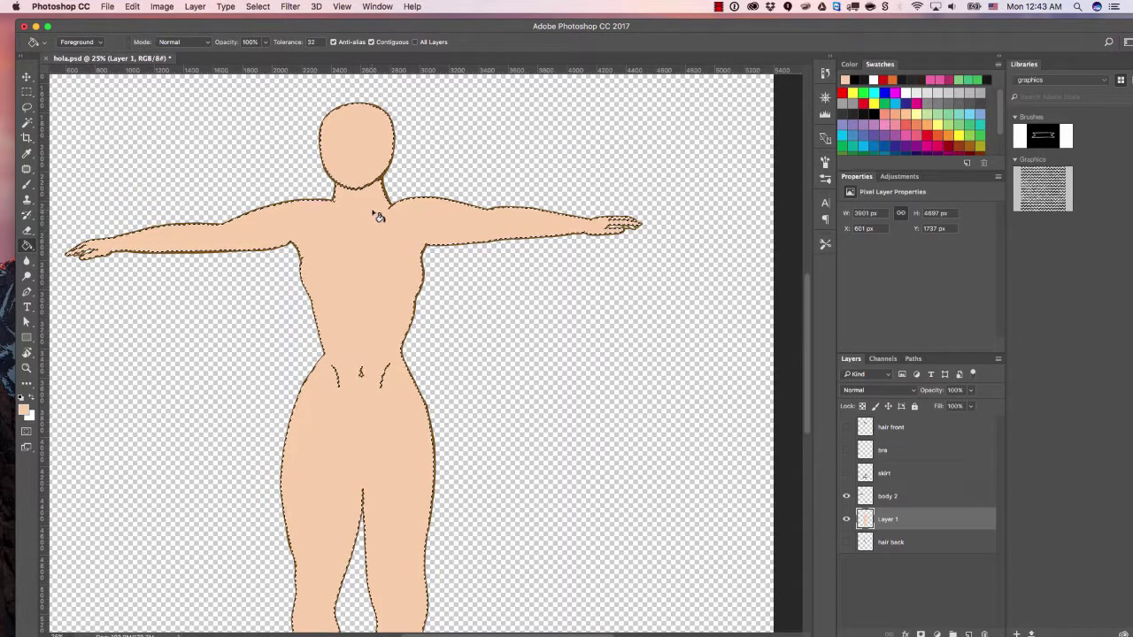
{"action": "key", "text": "super+d"}
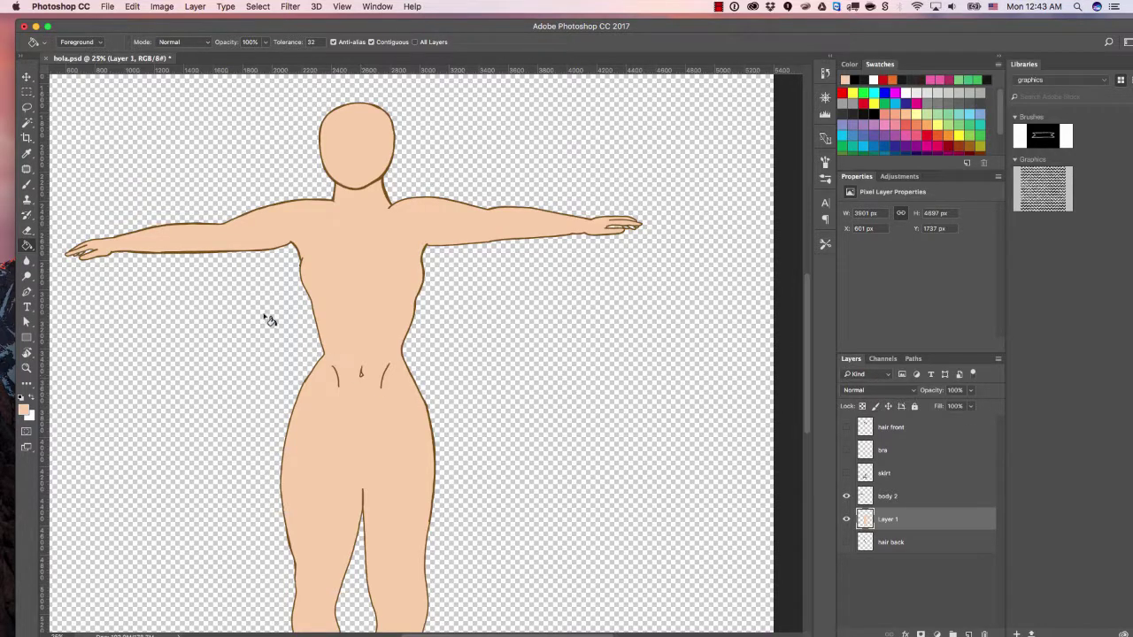
- Switch to the Brush, reduce its size to 70 px and lock the transparent pixels of the skin fill layer
{"action": "key", "text": "b"}
{"action": "left_click_drag", "start_coordinate": [349, 366], "coordinate": [358, 362]}
{"action": "key", "text": "super+z"}
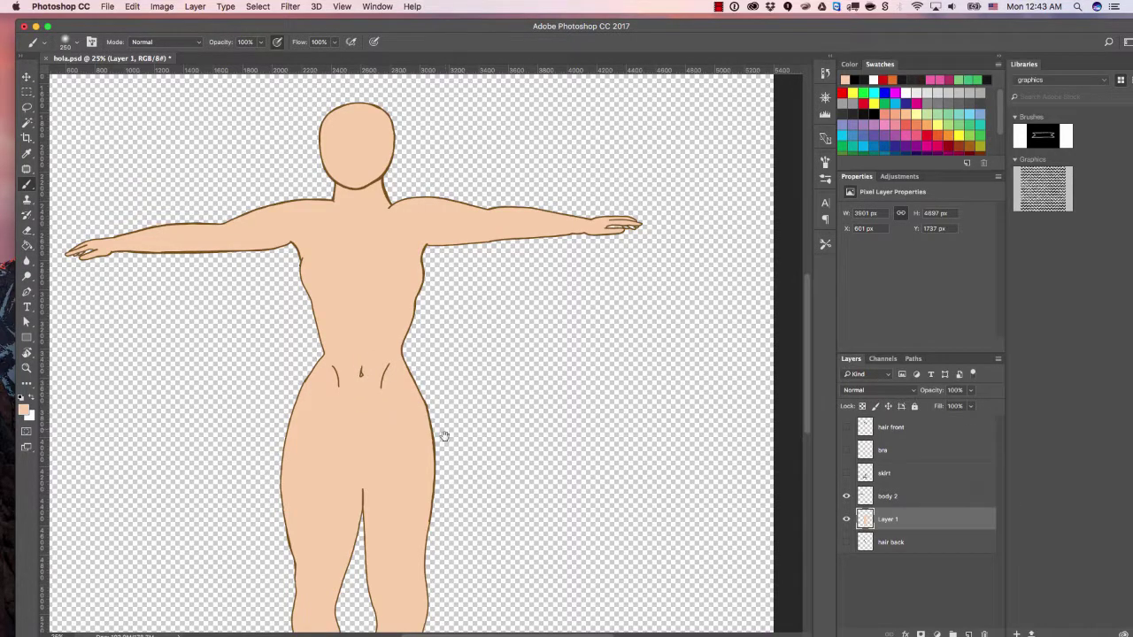
{"action": "left_click_drag", "start_coordinate": [443, 438], "coordinate": [457, 195]}
{"action": "scroll", "coordinate": [431, 375], "scroll_direction": "up", "scroll_amount": 8}
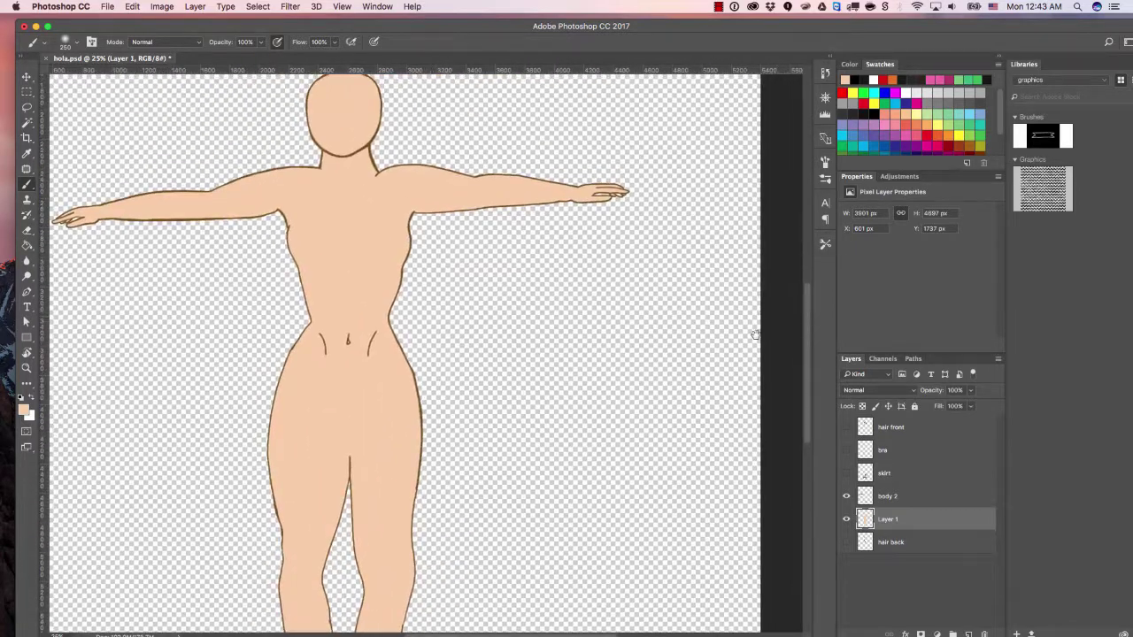
{"action": "scroll", "coordinate": [670, 404], "scroll_direction": "up", "scroll_amount": 3}
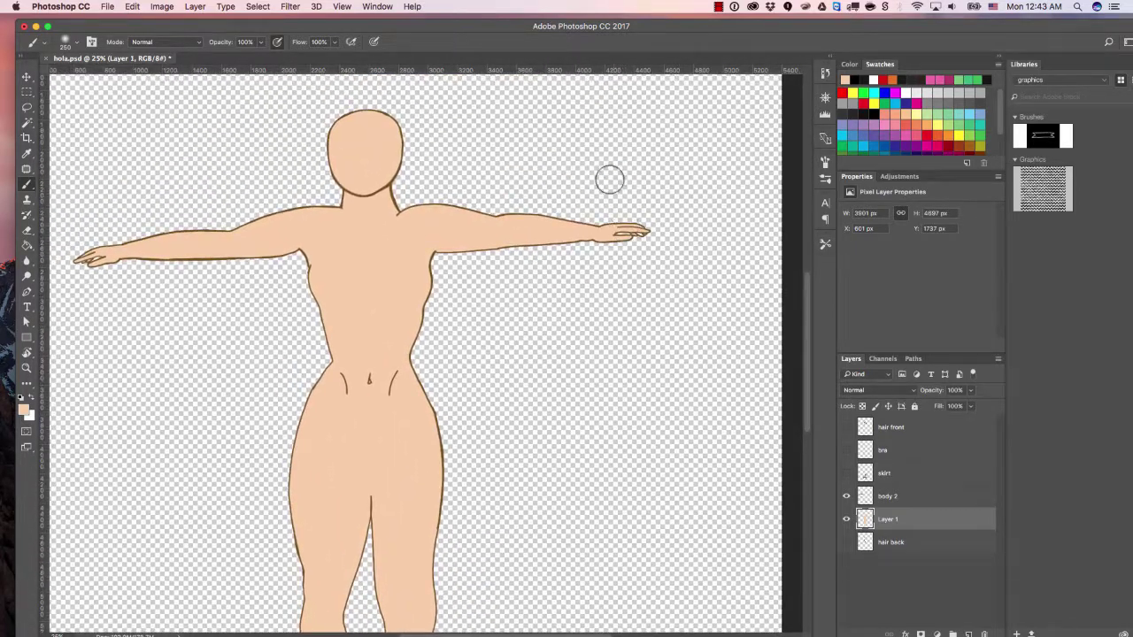
{"action": "key", "text": "bracketleft"}
{"action": "key", "text": "bracketleft"}
{"action": "key", "text": "bracketleft"}
{"action": "key", "text": "bracketleft"}
{"action": "key", "text": "bracketleft"}
{"action": "key", "text": "bracketleft"}
{"action": "key", "text": "bracketleft"}
{"action": "left_click", "coordinate": [863, 407]}
- Choose a darker skin tone as foreground colour and brush a shadow across the neck below the chin
{"action": "left_click", "coordinate": [25, 409]}
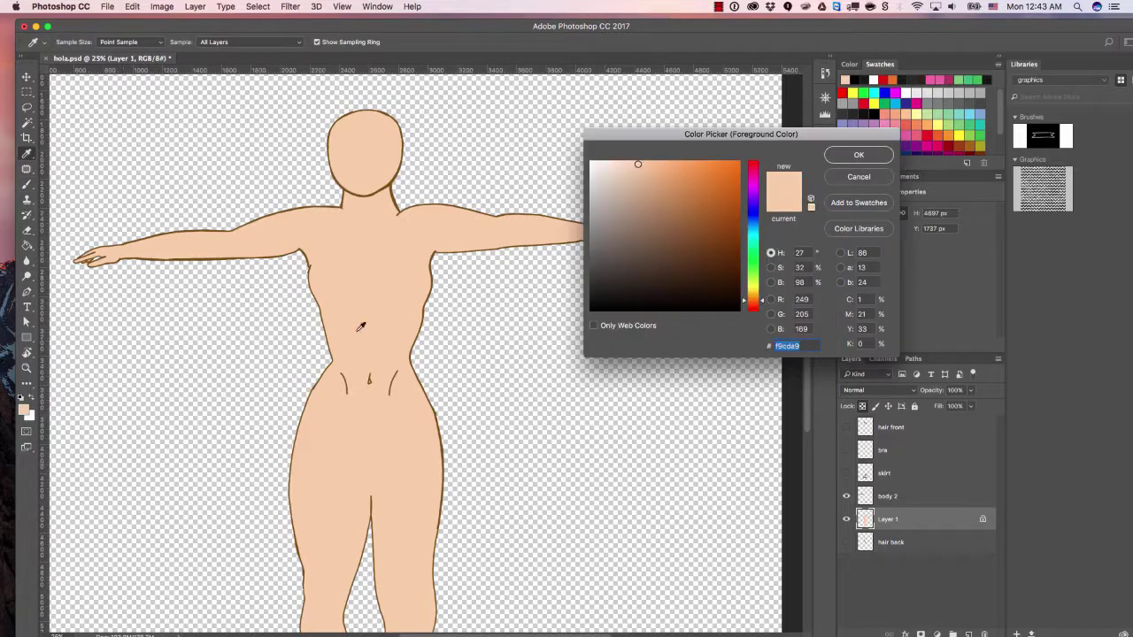
{"action": "left_click", "coordinate": [663, 177]}
{"action": "left_click", "coordinate": [834, 155]}
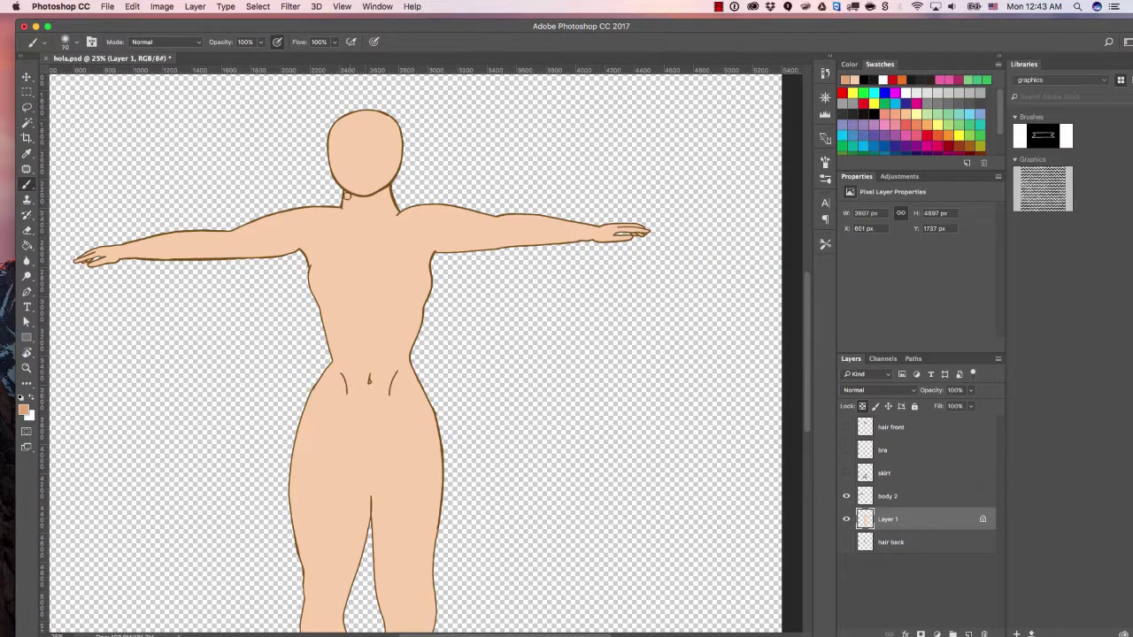
{"action": "mouse_move", "coordinate": [346, 195]}
{"action": "left_mouse_down"}
{"action": "mouse_move", "coordinate": [386, 193]}
{"action": "mouse_move", "coordinate": [332, 196]}
{"action": "mouse_move", "coordinate": [387, 202]}
{"action": "left_mouse_up"}
- Paint a broad soft shadow band across the chest with a larger brush
{"action": "key", "text": "bracketright"}
{"action": "key", "text": "bracketright"}
{"action": "key", "text": "bracketright"}
{"action": "key", "text": "bracketright"}
{"action": "key", "text": "bracketright"}
{"action": "key", "text": "bracketright"}
{"action": "key", "text": "bracketright"}
{"action": "key", "text": "bracketright"}
{"action": "key", "text": "bracketright"}
{"action": "key", "text": "bracketright"}
{"action": "mouse_move", "coordinate": [432, 280]}
{"action": "left_mouse_down"}
{"action": "mouse_move", "coordinate": [397, 294]}
{"action": "mouse_move", "coordinate": [316, 273]}
{"action": "left_mouse_up"}
- Shade both sides of the waist and the midline of the abdomen with progressively smaller brushes
{"action": "key", "text": "bracketleft"}
{"action": "key", "text": "bracketleft"}
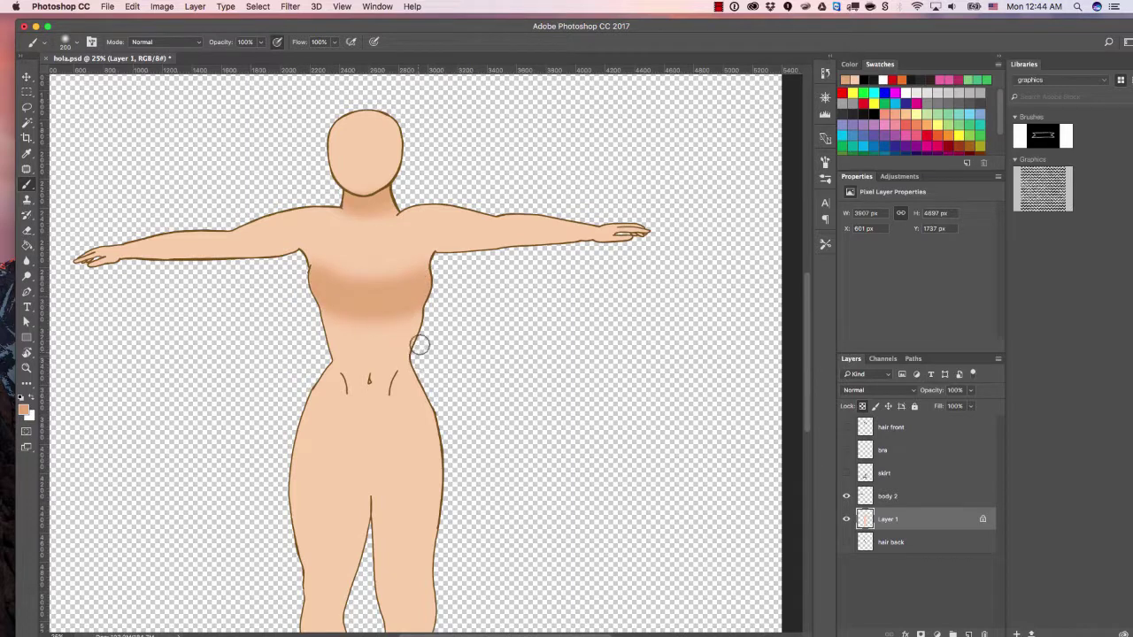
{"action": "key", "text": "bracketleft"}
{"action": "left_click_drag", "start_coordinate": [418, 334], "coordinate": [394, 396]}
{"action": "mouse_move", "coordinate": [329, 330]}
{"action": "left_mouse_down"}
{"action": "mouse_move", "coordinate": [364, 405]}
{"action": "mouse_move", "coordinate": [368, 319]}
{"action": "left_mouse_up"}
{"action": "key", "text": "bracketleft"}
{"action": "key", "text": "bracketleft"}
{"action": "key", "text": "bracketleft"}
{"action": "left_click_drag", "start_coordinate": [371, 389], "coordinate": [369, 307]}
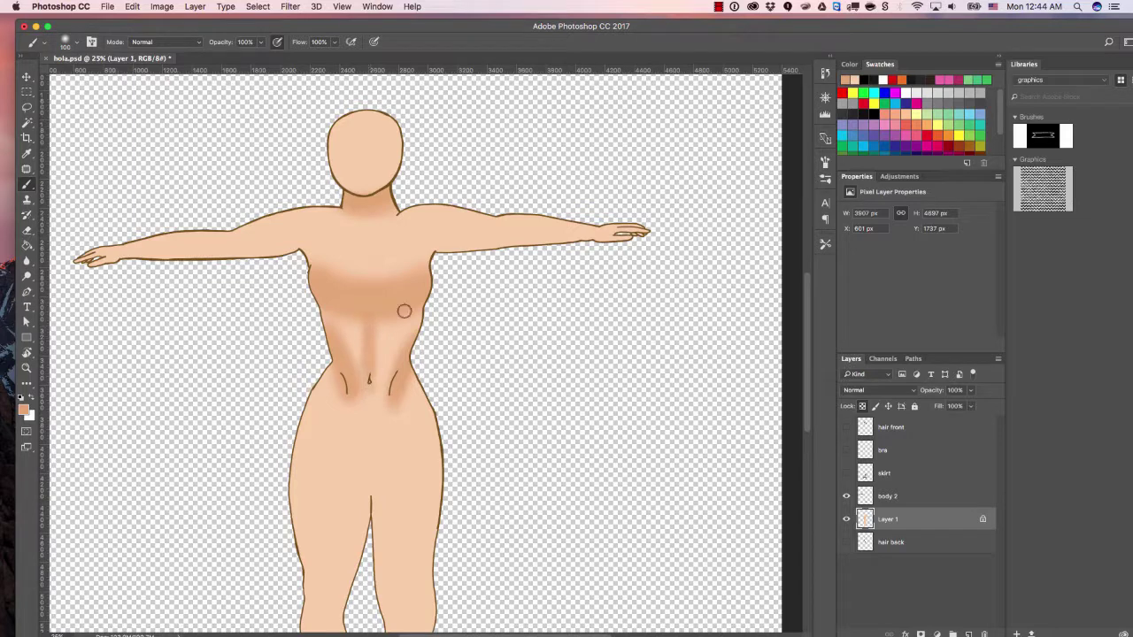
- Shade both arms with soft shadows across the upper arms and near the wrists, adjusting the brush size
{"action": "mouse_move", "coordinate": [472, 215]}
{"action": "left_mouse_down"}
{"action": "mouse_move", "coordinate": [434, 261]}
{"action": "mouse_move", "coordinate": [499, 211]}
{"action": "left_mouse_up"}
{"action": "key", "text": "bracketright"}
{"action": "key", "text": "bracketright"}
{"action": "key", "text": "bracketright"}
{"action": "key", "text": "bracketright"}
{"action": "left_click_drag", "start_coordinate": [449, 256], "coordinate": [501, 219]}
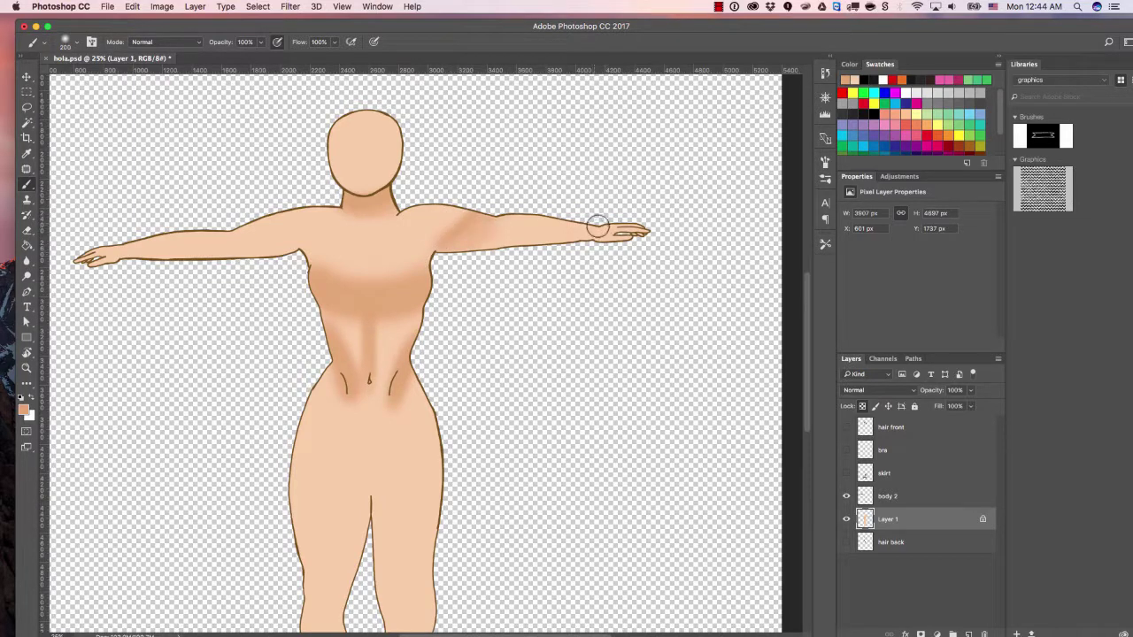
{"action": "key", "text": "bracketleft"}
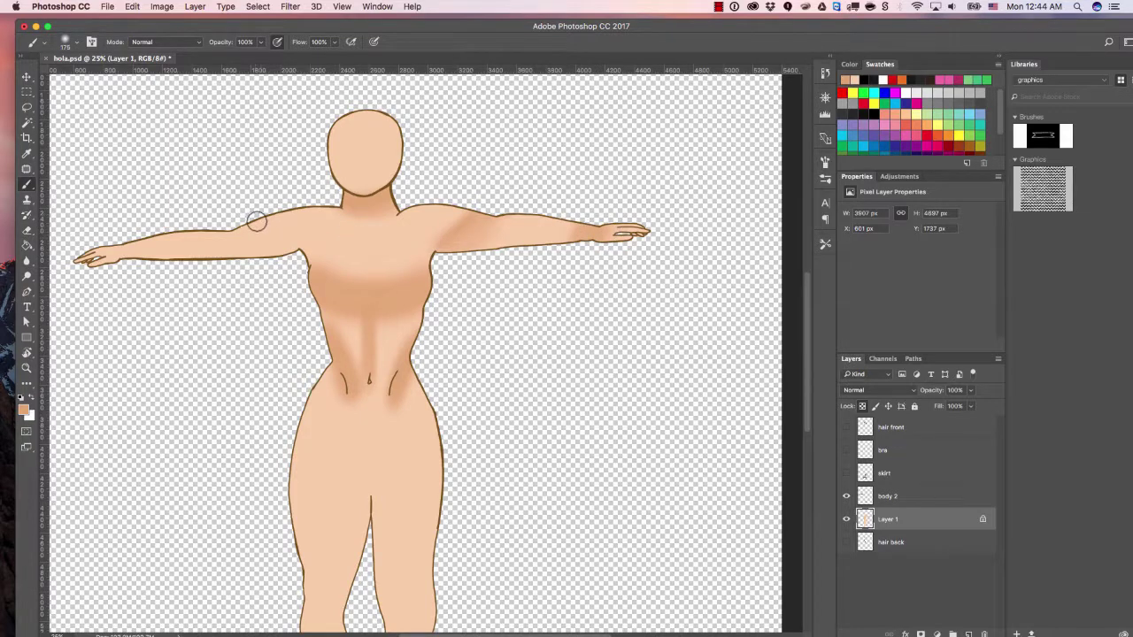
{"action": "left_click_drag", "start_coordinate": [257, 221], "coordinate": [303, 253]}
{"action": "key", "text": "bracketright"}
{"action": "key", "text": "bracketright"}
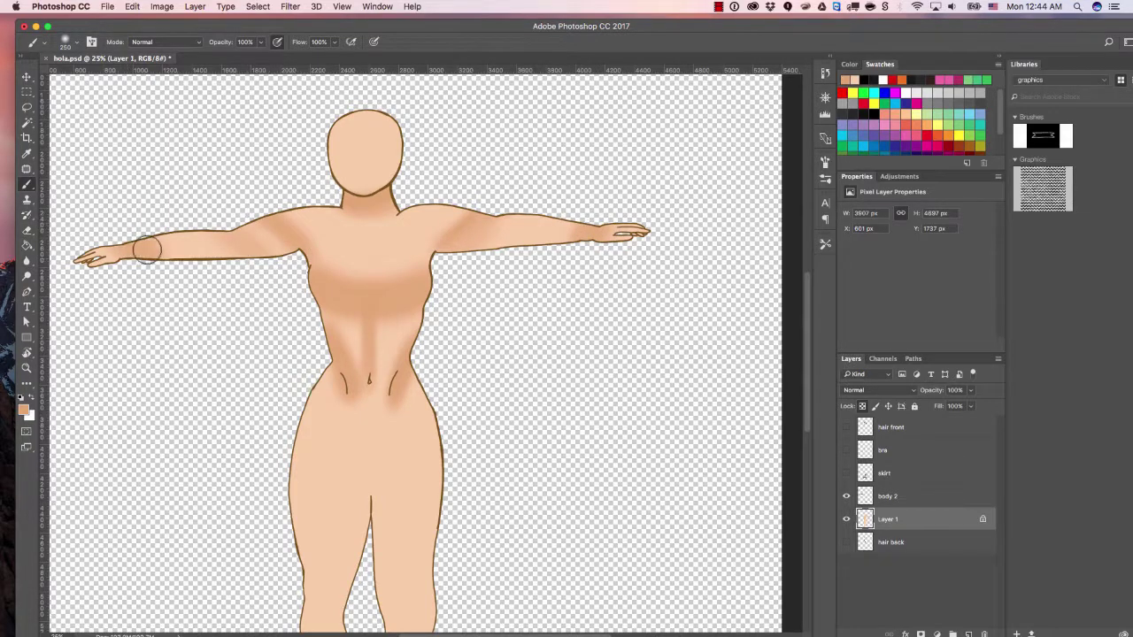
- Enlarge the brush and shade the hips, lower belly, knees, lower legs and feet
{"action": "left_click_drag", "start_coordinate": [309, 384], "coordinate": [367, 456]}
{"action": "key", "text": "bracketright"}
{"action": "key", "text": "bracketright"}
{"action": "key", "text": "bracketright"}
{"action": "key", "text": "bracketright"}
{"action": "key", "text": "bracketright"}
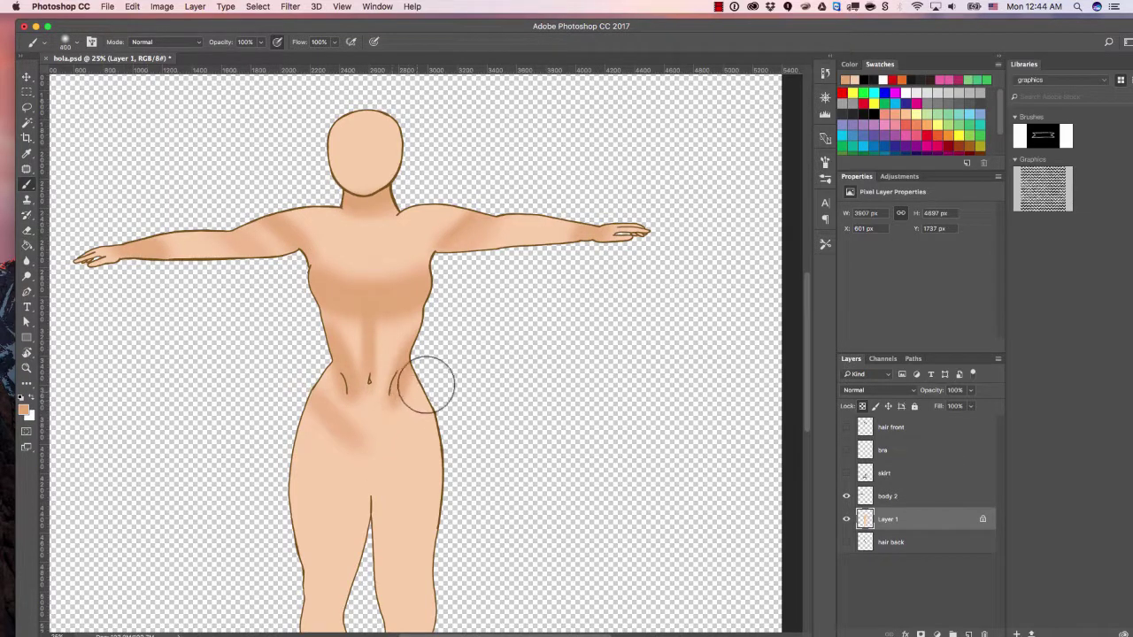
{"action": "mouse_move", "coordinate": [426, 384]}
{"action": "left_mouse_down"}
{"action": "mouse_move", "coordinate": [354, 430]}
{"action": "mouse_move", "coordinate": [413, 486]}
{"action": "left_mouse_up"}
{"action": "left_click_drag", "start_coordinate": [463, 380], "coordinate": [460, 242]}
{"action": "mouse_move", "coordinate": [412, 390]}
{"action": "left_mouse_down"}
{"action": "mouse_move", "coordinate": [410, 405]}
{"action": "mouse_move", "coordinate": [423, 400]}
{"action": "left_mouse_up"}
{"action": "mouse_move", "coordinate": [328, 385]}
{"action": "left_mouse_down"}
{"action": "mouse_move", "coordinate": [336, 576]}
{"action": "mouse_move", "coordinate": [324, 572]}
{"action": "mouse_move", "coordinate": [419, 576]}
{"action": "mouse_move", "coordinate": [405, 482]}
{"action": "left_mouse_up"}
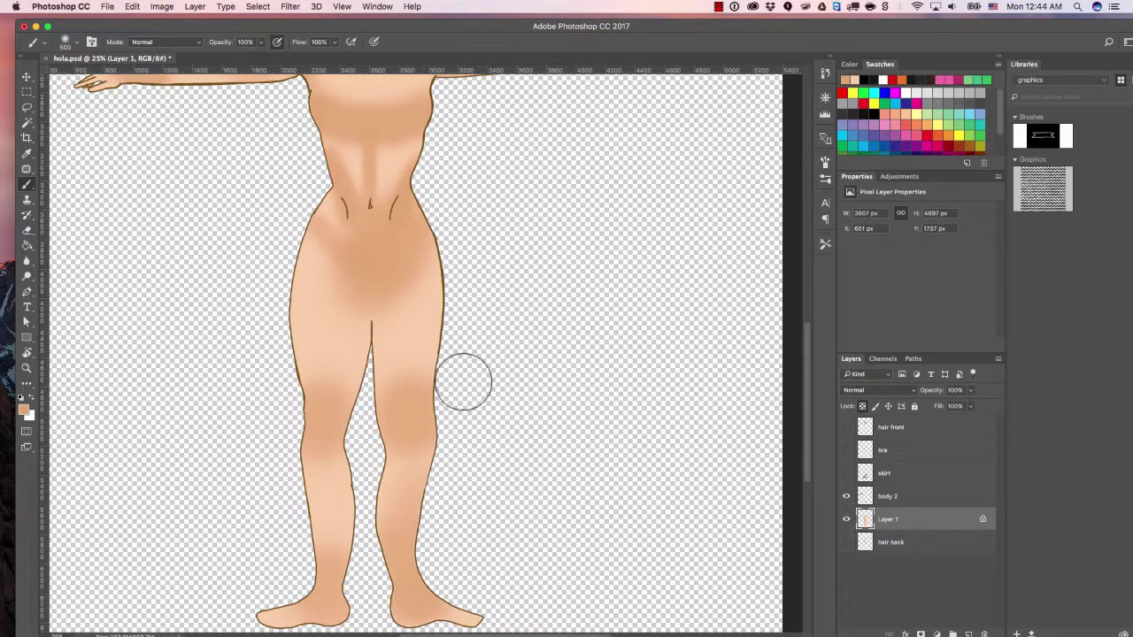
- Merge the skin colour layer with the body 2 outline layer
{"action": "scroll", "coordinate": [570, 384], "scroll_direction": "up", "scroll_amount": 10}
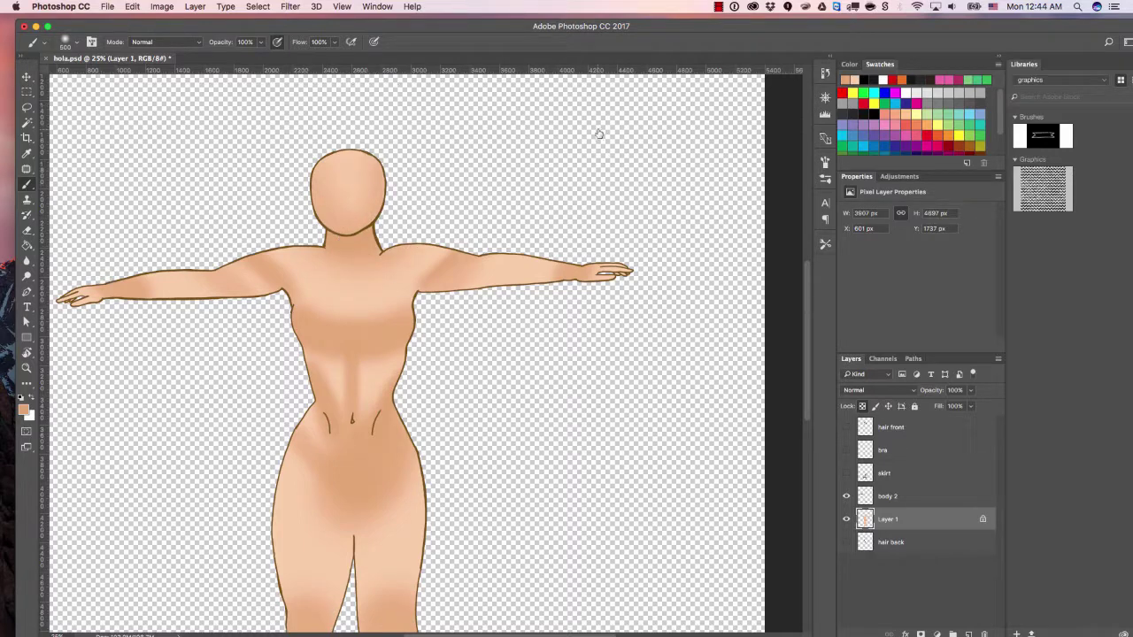
{"action": "left_click", "coordinate": [910, 498], "text": "shift"}
{"action": "left_click", "coordinate": [931, 515]}
{"action": "left_click", "coordinate": [925, 498], "text": "shift"}
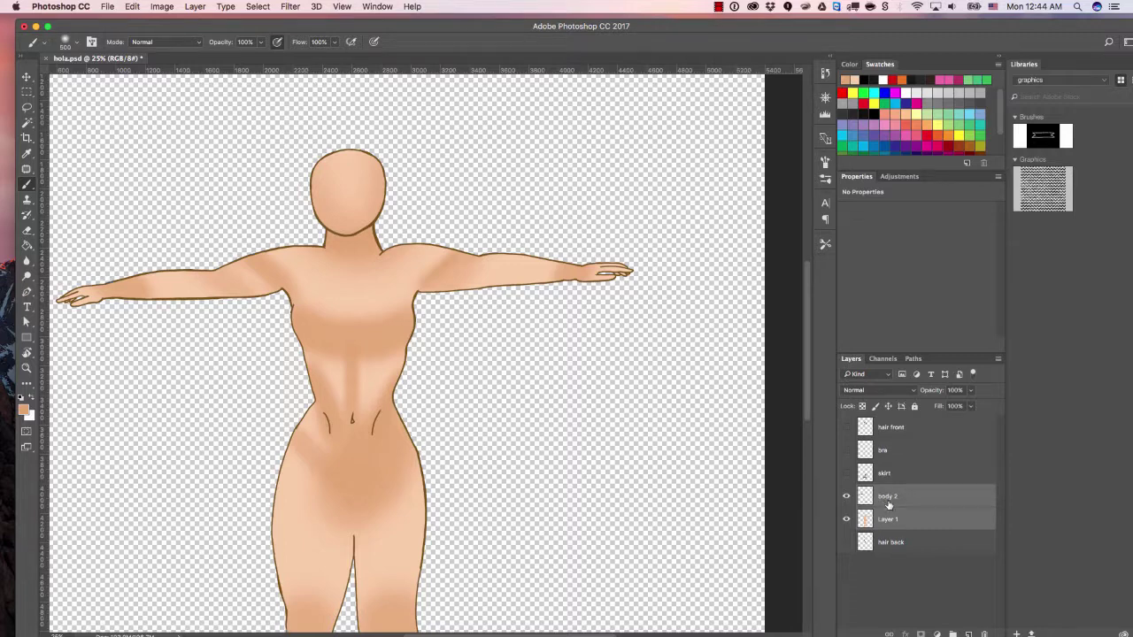
{"action": "key", "text": "super+e"}
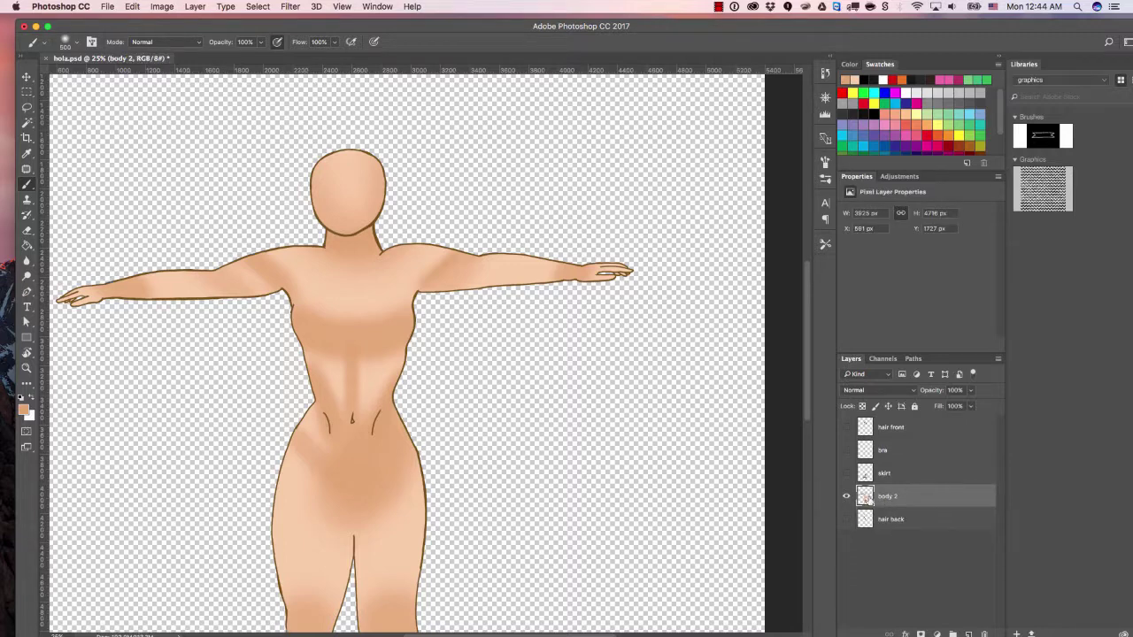
- Toggle the merged body layer to check it, show the skirt outline, and add a new layer between skirt and body 2
{"action": "left_click", "coordinate": [847, 496]}
{"action": "left_click", "coordinate": [847, 497]}
{"action": "left_click", "coordinate": [847, 497]}
{"action": "left_click", "coordinate": [847, 497]}
{"action": "left_click", "coordinate": [847, 474]}
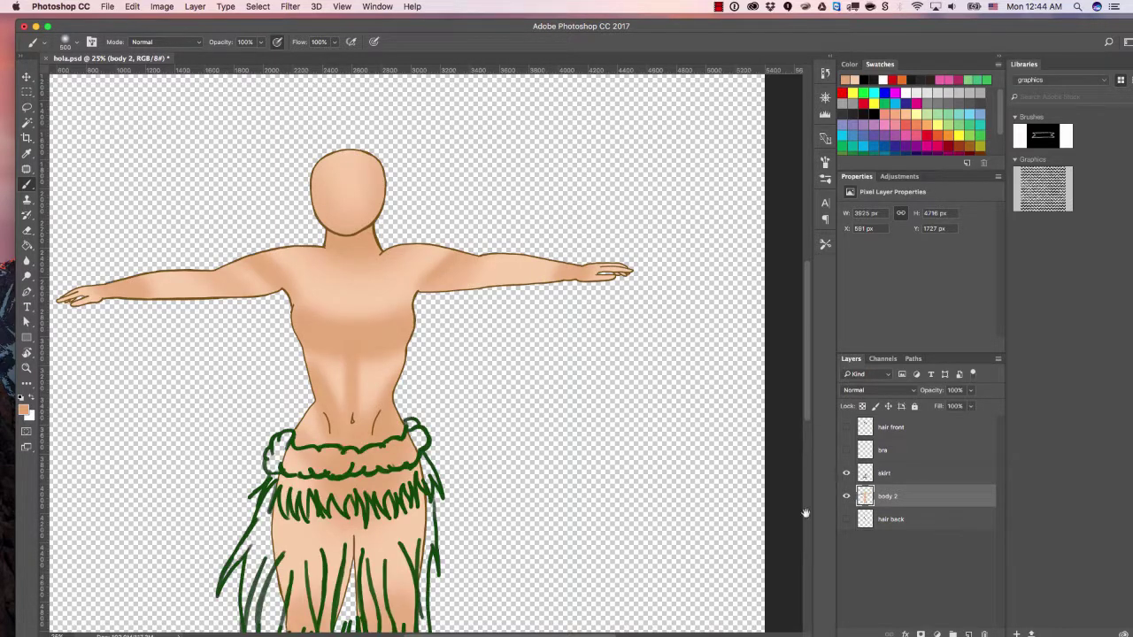
{"action": "left_click", "coordinate": [968, 634]}
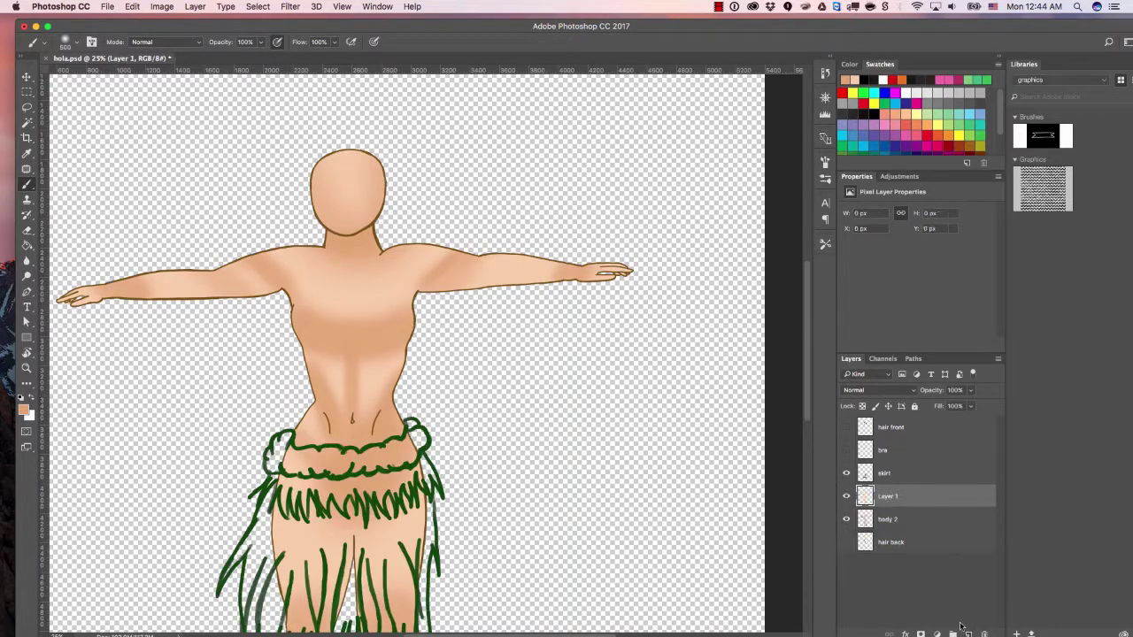
- Set the foreground colour to a medium green slightly lighter than the skirt outline
{"action": "scroll", "coordinate": [584, 472], "scroll_direction": "down", "scroll_amount": 5}
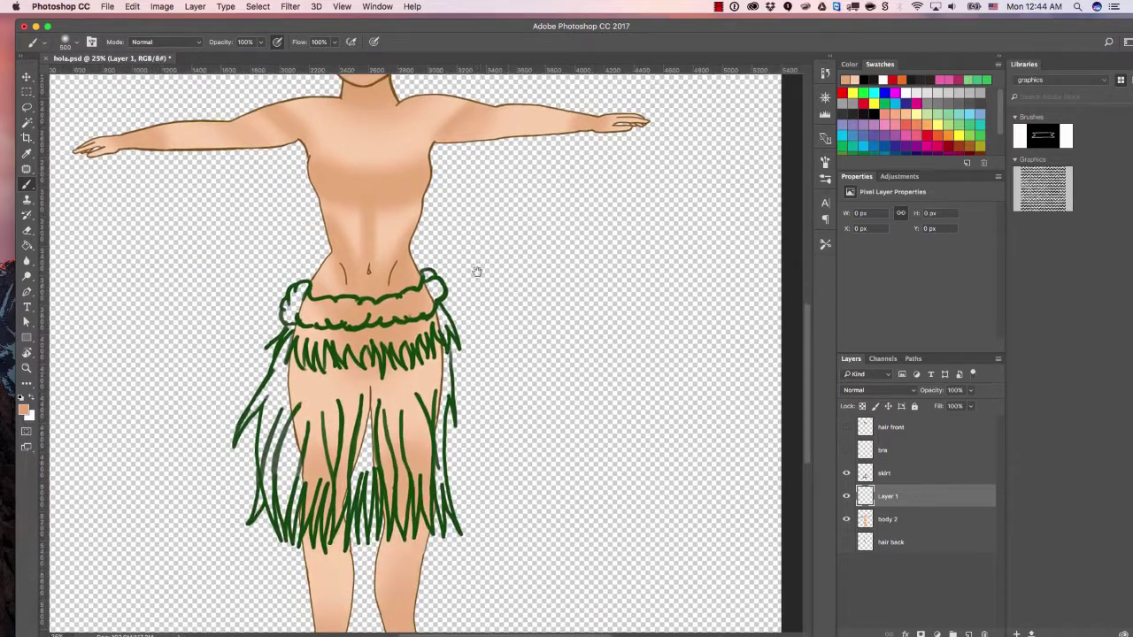
{"action": "scroll", "coordinate": [475, 292], "scroll_direction": "up", "scroll_amount": 2}
{"action": "scroll", "coordinate": [473, 330], "scroll_direction": "down", "scroll_amount": 2}
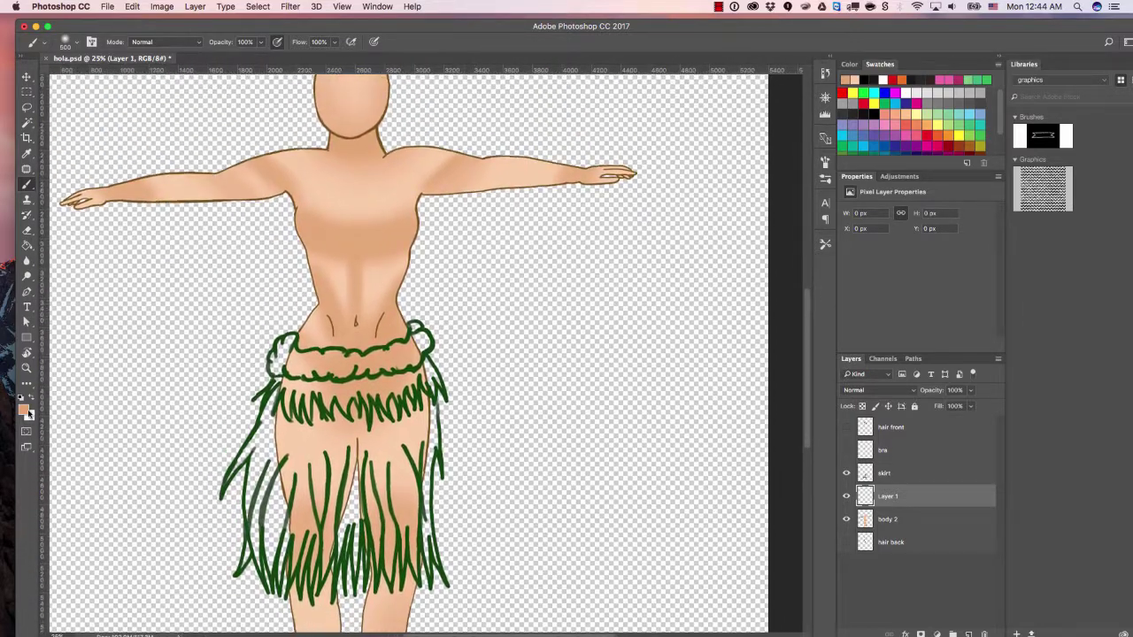
{"action": "left_click", "coordinate": [25, 409]}
{"action": "left_click", "coordinate": [753, 250]}
{"action": "left_click_drag", "start_coordinate": [708, 266], "coordinate": [688, 249]}
{"action": "left_click", "coordinate": [437, 343]}
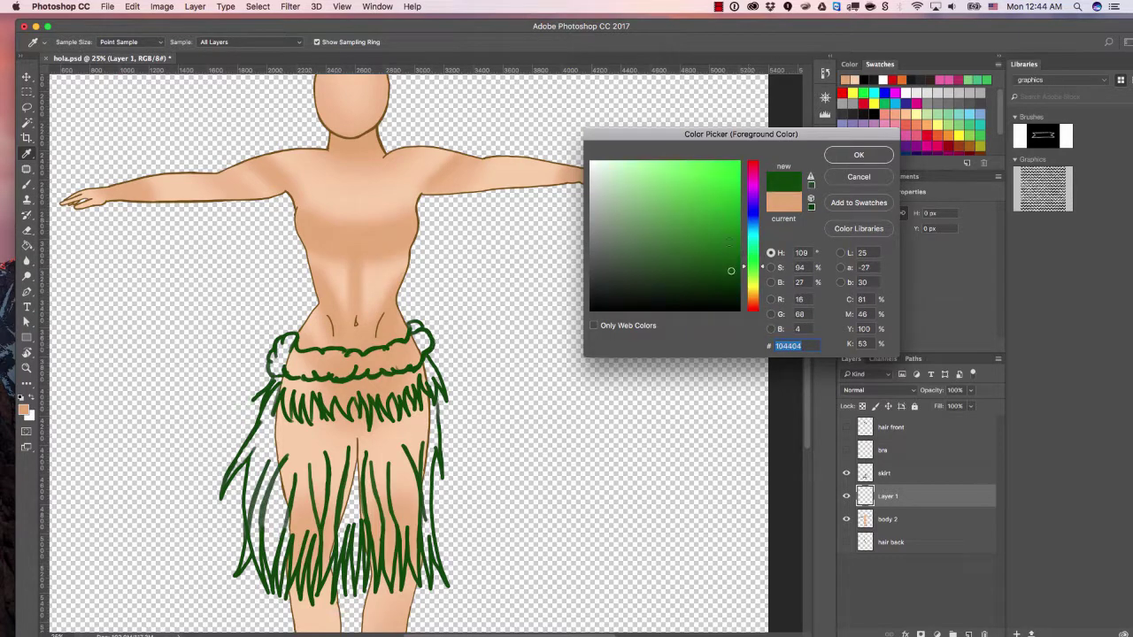
{"action": "left_click", "coordinate": [859, 155]}
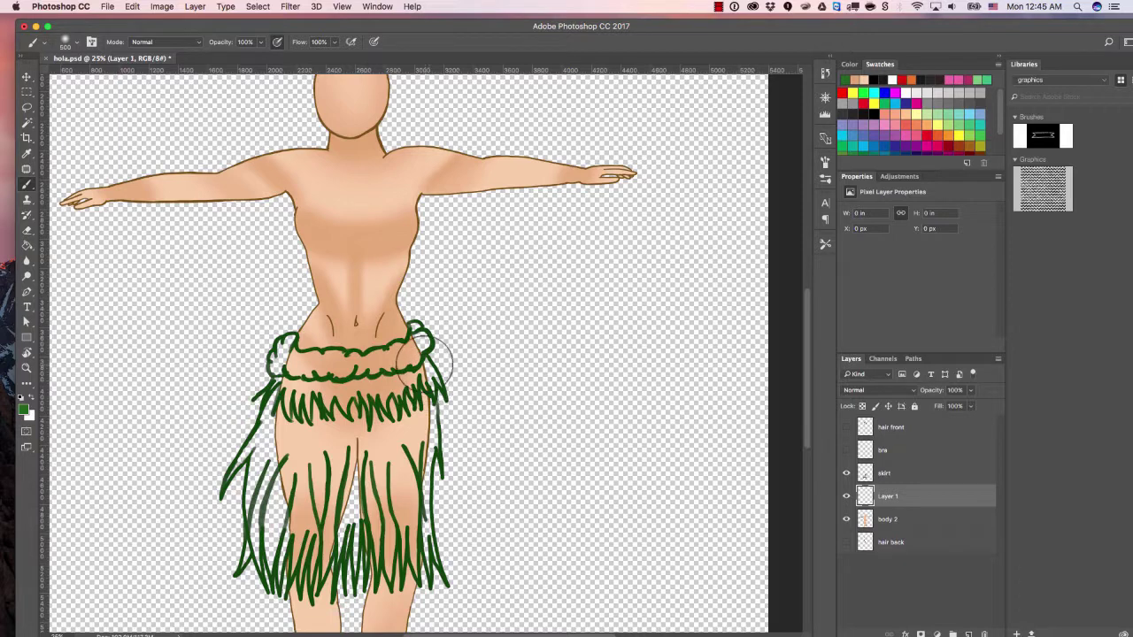
- Select the enclosed waistband, fringe and grass areas of the skirt layer with the Magic Wand, adding each region to the selection
{"action": "key", "text": "w"}
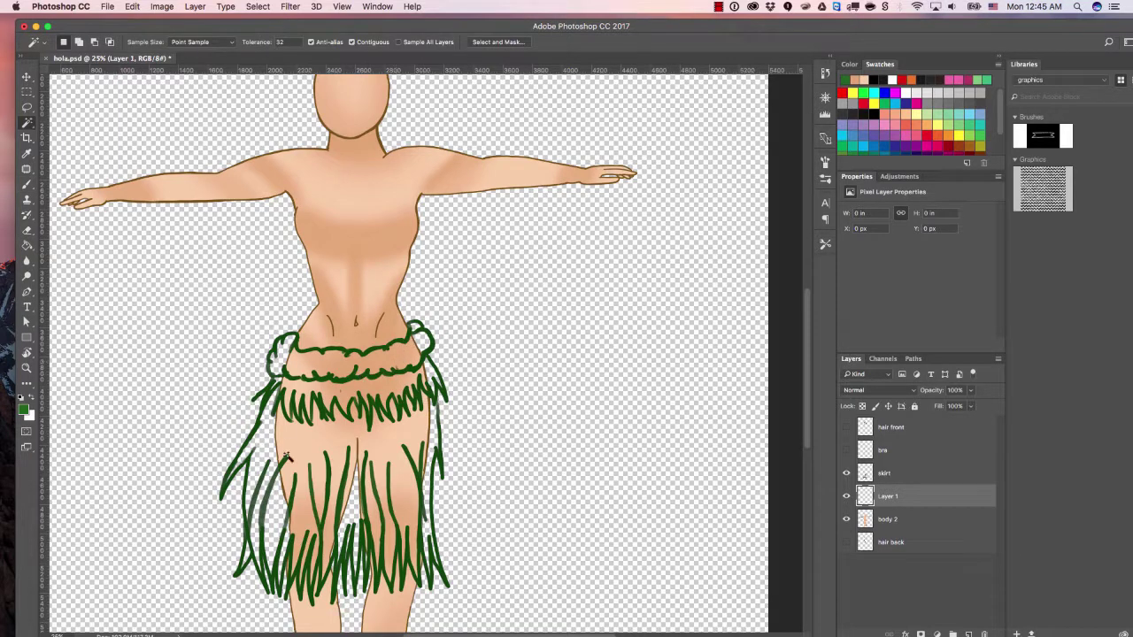
{"action": "left_click", "coordinate": [913, 478]}
{"action": "left_click", "coordinate": [405, 354]}
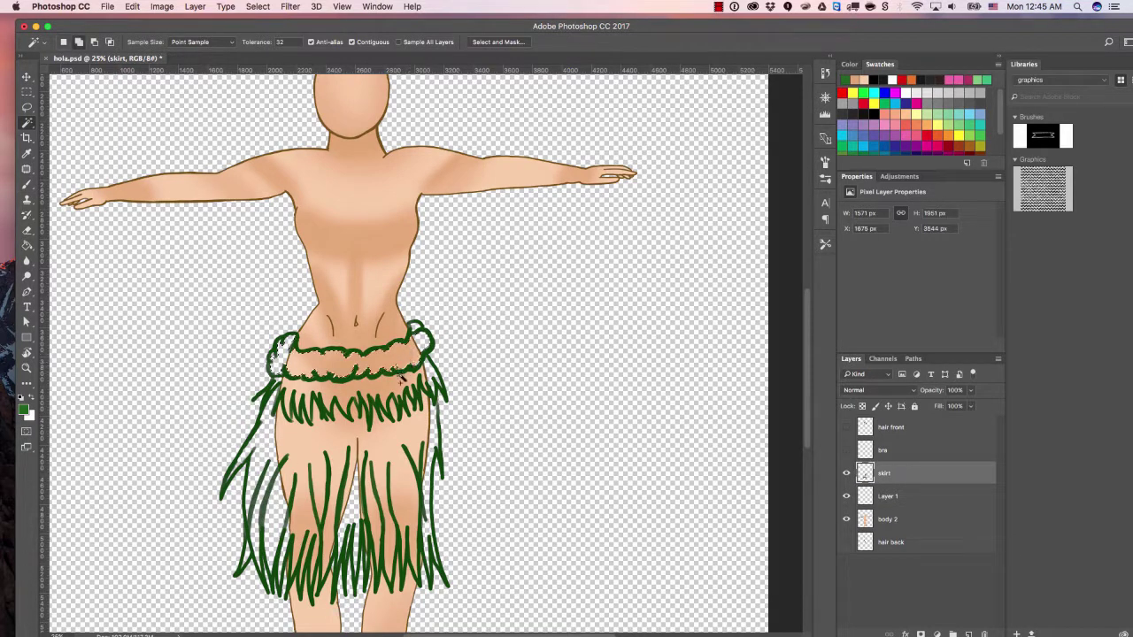
{"action": "left_click", "coordinate": [403, 382], "text": "shift"}
{"action": "left_click", "coordinate": [411, 432], "text": "shift"}
{"action": "left_click", "coordinate": [431, 510], "text": "shift"}
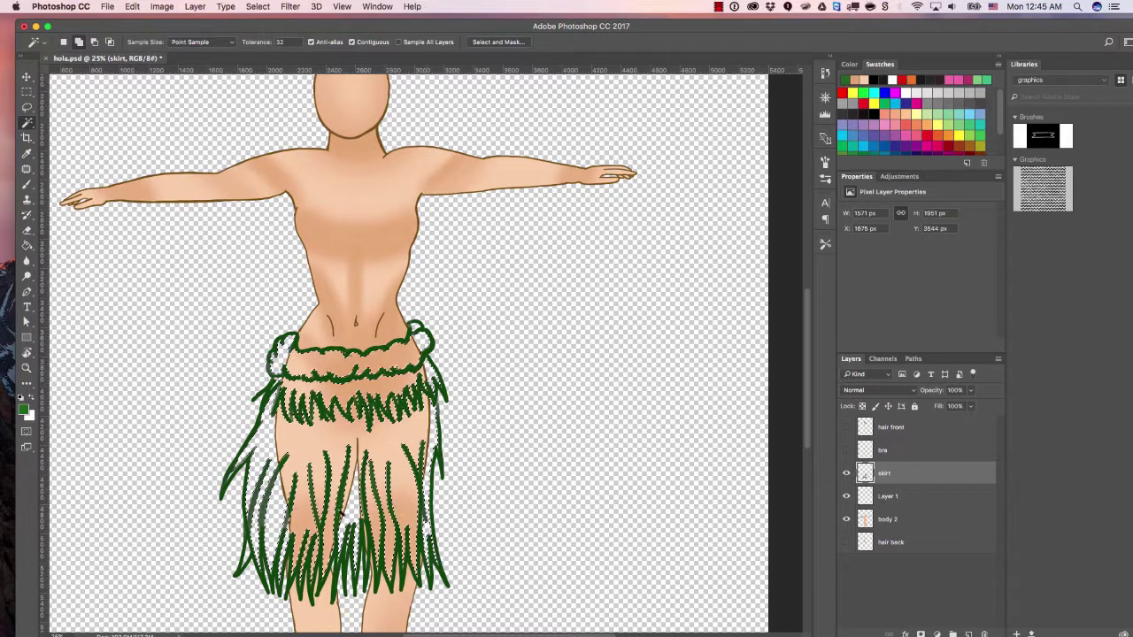
{"action": "left_click", "coordinate": [245, 474], "text": "shift"}
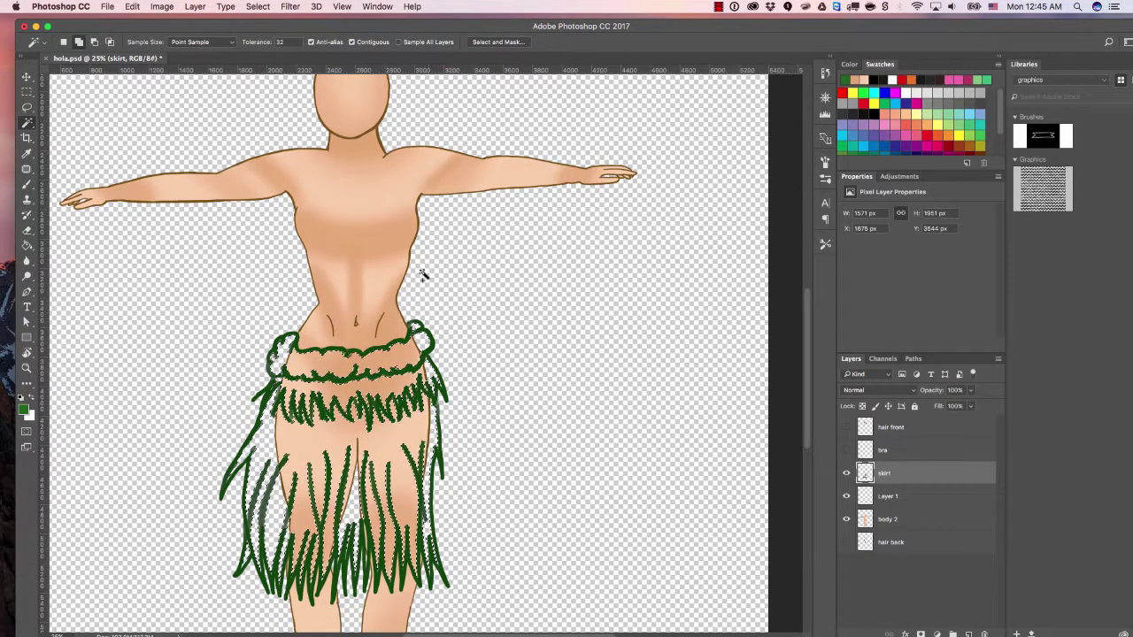
- Expand the skirt selection by 4 pixels
{"action": "left_click", "coordinate": [257, 7]}
{"action": "mouse_move", "coordinate": [325, 164]}
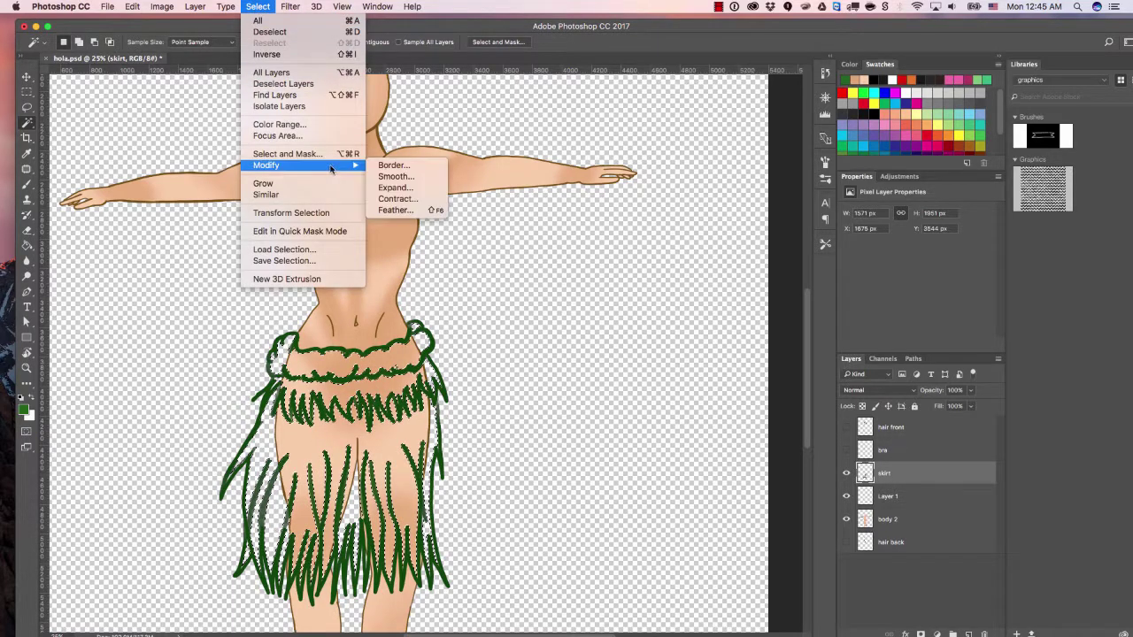
{"action": "left_click", "coordinate": [400, 191]}
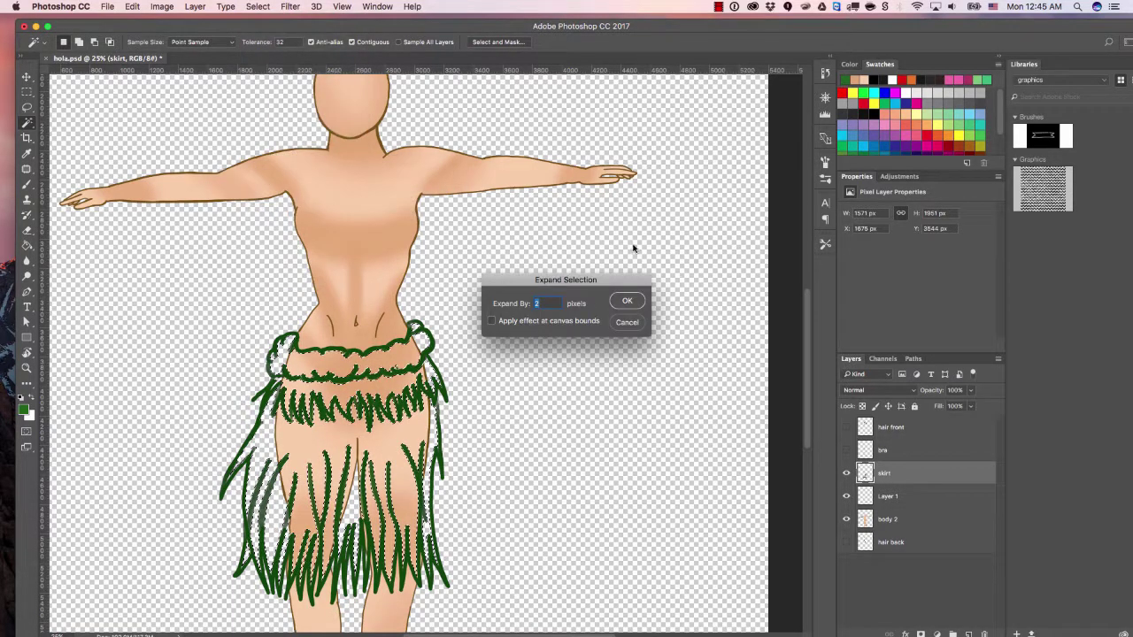
{"action": "left_click", "coordinate": [626, 296]}
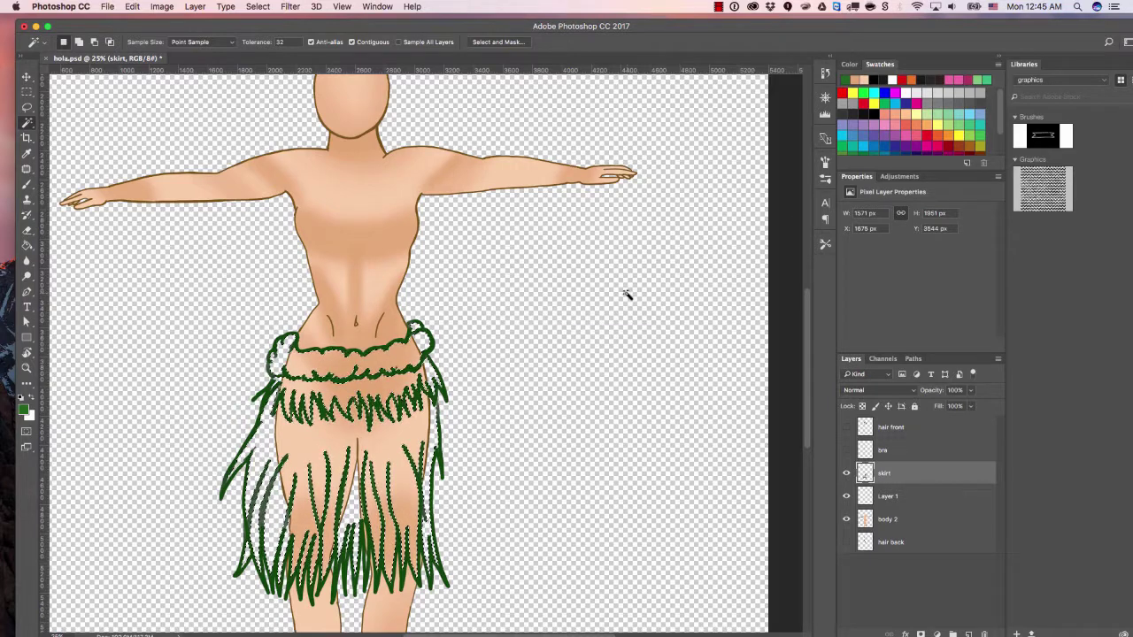
- Fill the selected skirt areas with the green on Layer 1, beneath the outline, and clear the selection
{"action": "left_click", "coordinate": [925, 497]}
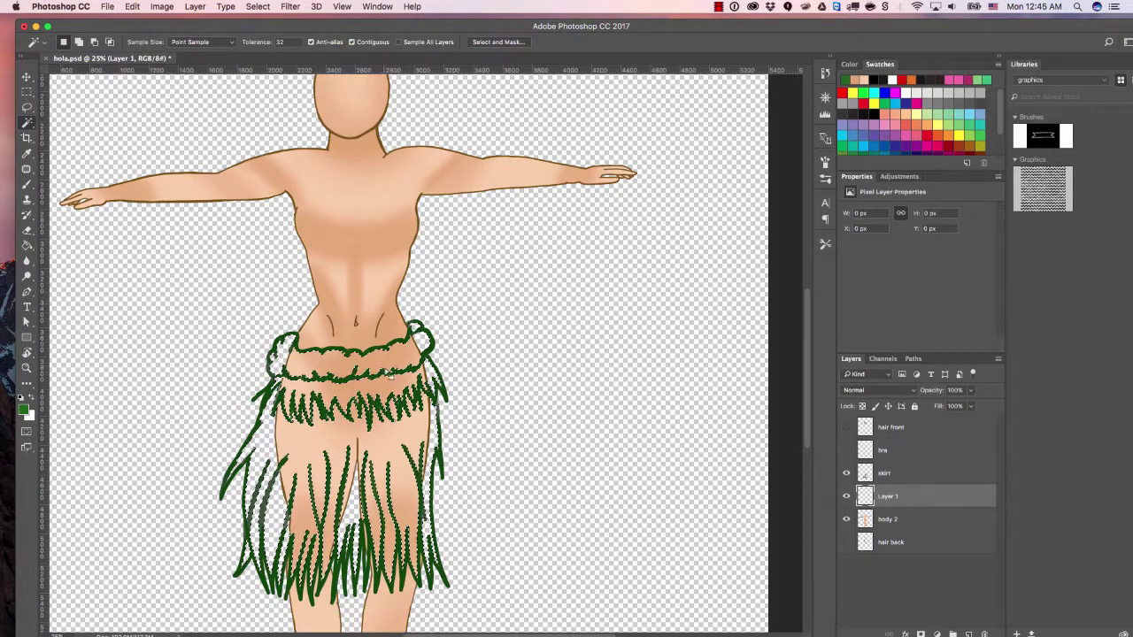
{"action": "key", "text": "g"}
{"action": "left_click", "coordinate": [403, 387]}
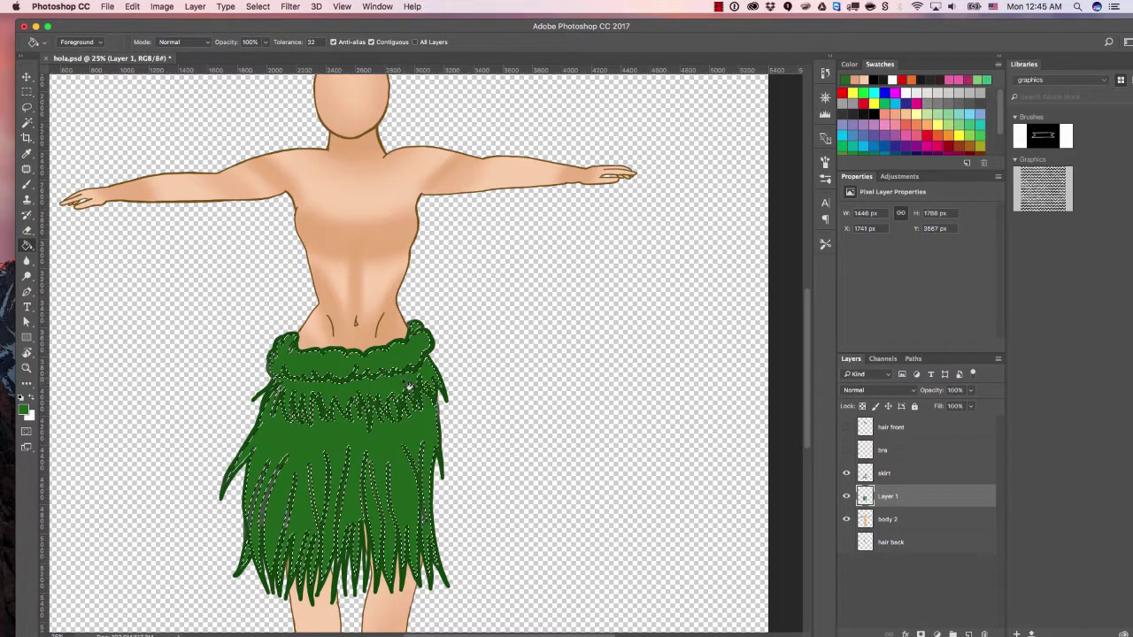
{"action": "key", "text": "cmd+d"}
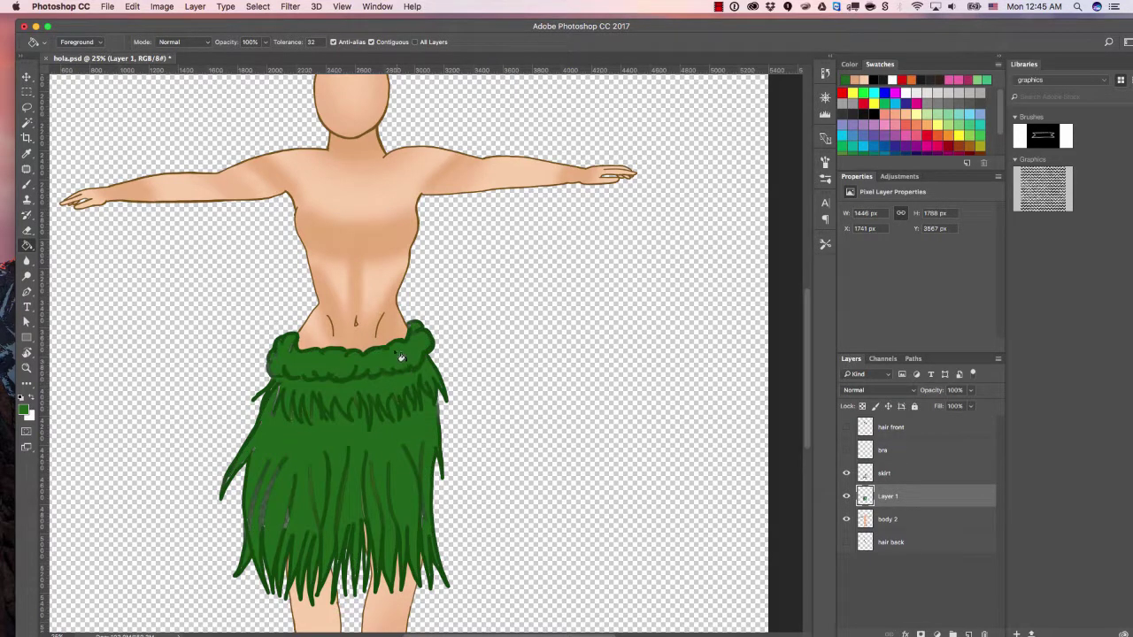
- Reduce the brush size and paint green over the unfilled gaps between the grass strands and at the skirt's edges
{"action": "key", "text": "b"}
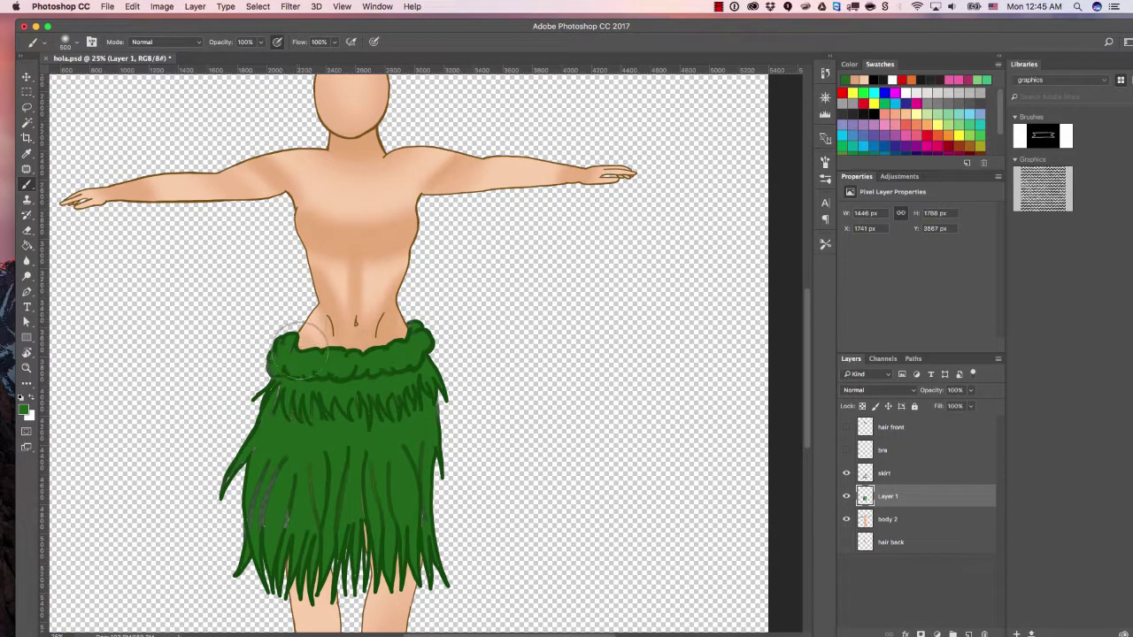
{"action": "key", "text": "bracketleft"}
{"action": "key", "text": "bracketleft"}
{"action": "key", "text": "bracketleft"}
{"action": "key", "text": "bracketleft"}
{"action": "key", "text": "bracketleft"}
{"action": "key", "text": "bracketleft"}
{"action": "key", "text": "bracketleft"}
{"action": "left_click_drag", "start_coordinate": [364, 524], "coordinate": [367, 548]}
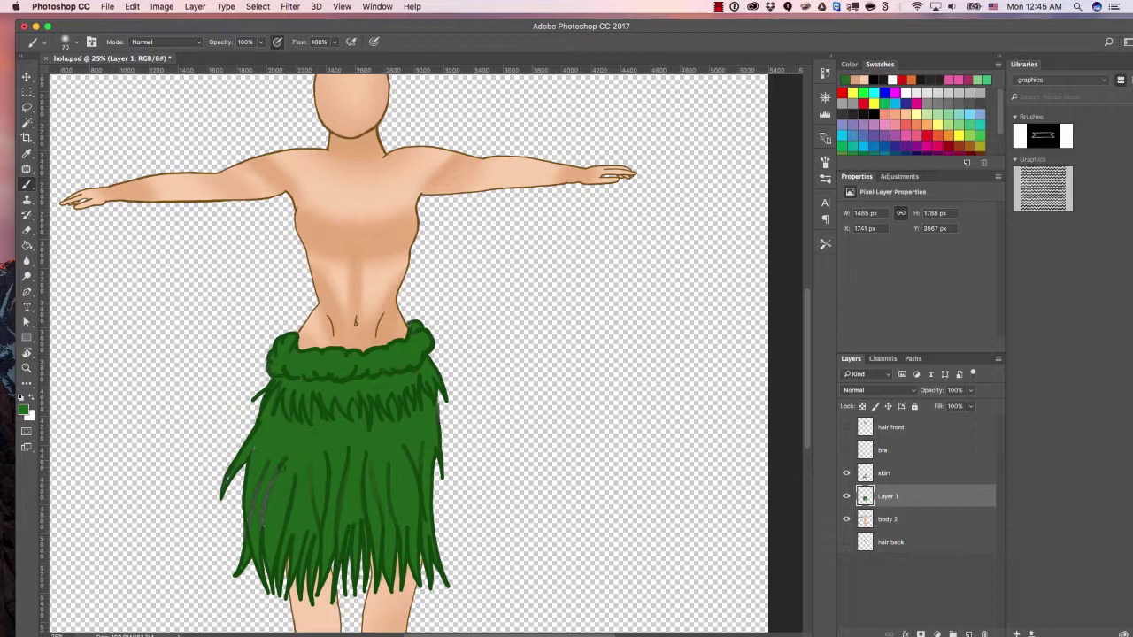
{"action": "left_click_drag", "start_coordinate": [308, 467], "coordinate": [318, 504]}
{"action": "left_click_drag", "start_coordinate": [273, 476], "coordinate": [256, 525]}
{"action": "key", "text": "bracketleft"}
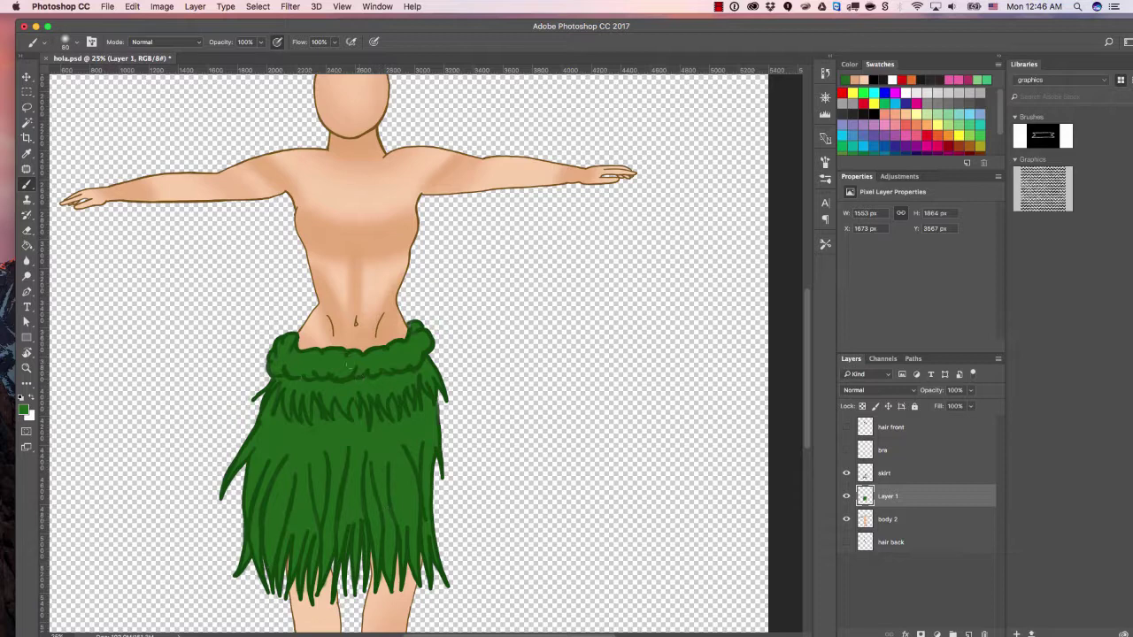
- Lock the transparent pixels of Layer 1 and set the foreground colour to dark green #16400c
{"action": "left_click", "coordinate": [863, 405]}
{"action": "left_click", "coordinate": [24, 407]}
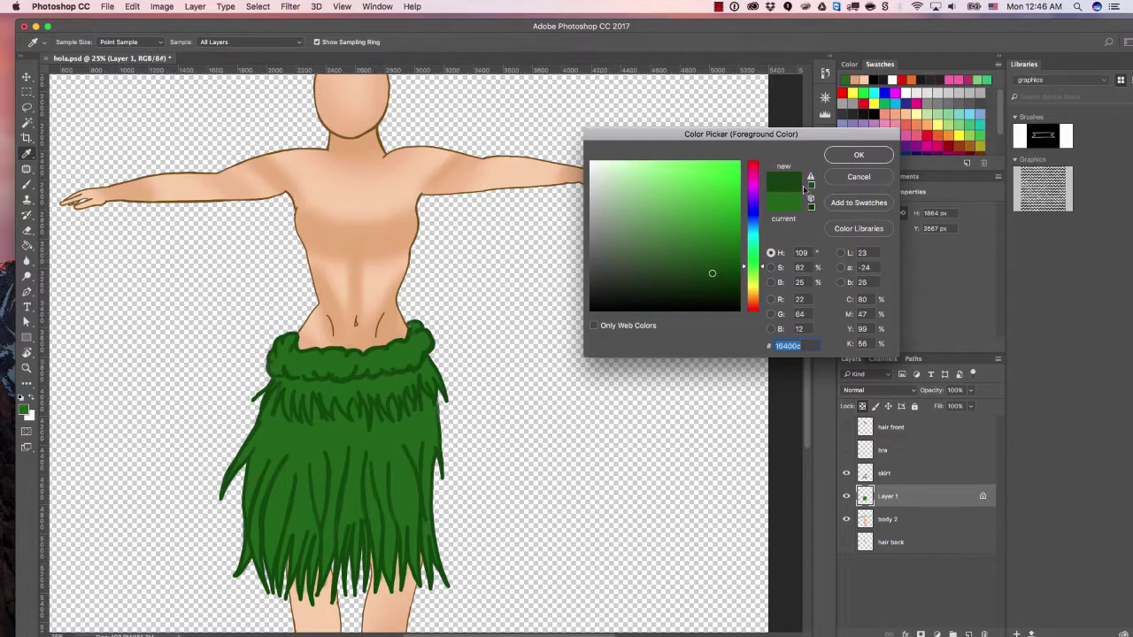
{"action": "left_click", "coordinate": [855, 157]}
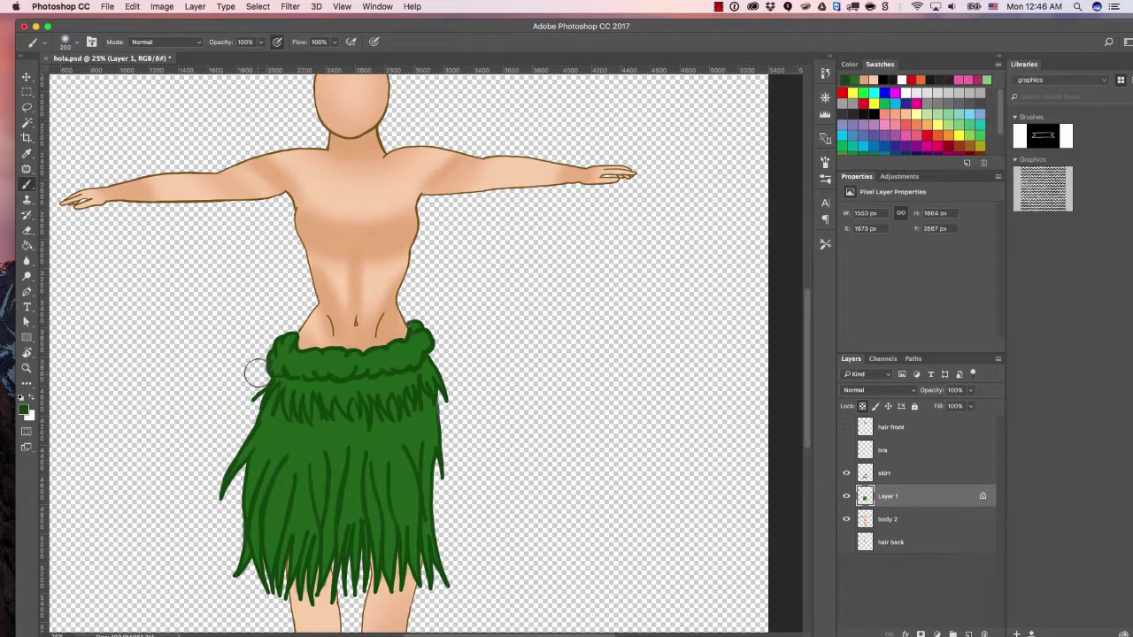
- Shade the skirt's sides and the area below the waistband with soft dark green, enlarging the brush to 600 px
{"action": "mouse_move", "coordinate": [266, 393]}
{"action": "left_mouse_down"}
{"action": "mouse_move", "coordinate": [394, 395]}
{"action": "mouse_move", "coordinate": [416, 434]}
{"action": "mouse_move", "coordinate": [407, 536]}
{"action": "mouse_move", "coordinate": [240, 417]}
{"action": "mouse_move", "coordinate": [252, 538]}
{"action": "left_mouse_up"}
{"action": "key", "text": "bracketright"}
{"action": "key", "text": "bracketright"}
{"action": "key", "text": "bracketright"}
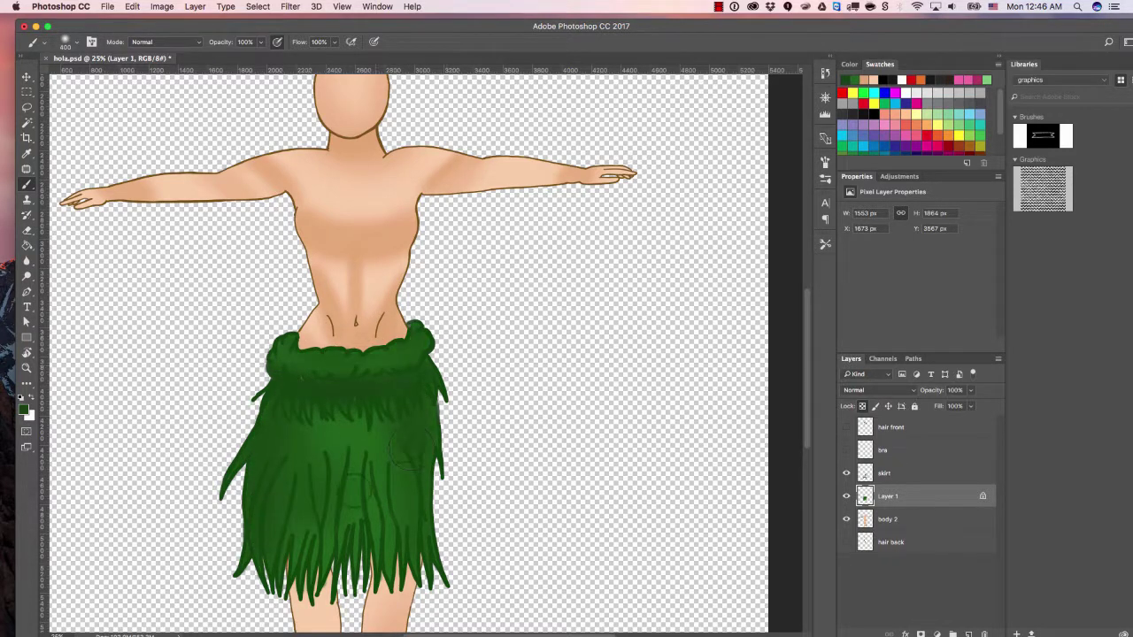
- Paint narrow vertical fold shadows down the middle of the skirt with a smaller brush of about 60 to 100 px
{"action": "key", "text": "bracketleft"}
{"action": "key", "text": "bracketleft"}
{"action": "key", "text": "bracketleft"}
{"action": "key", "text": "bracketleft"}
{"action": "key", "text": "bracketleft"}
{"action": "key", "text": "bracketleft"}
{"action": "left_click_drag", "start_coordinate": [320, 522], "coordinate": [308, 414]}
{"action": "left_click_drag", "start_coordinate": [331, 558], "coordinate": [319, 529]}
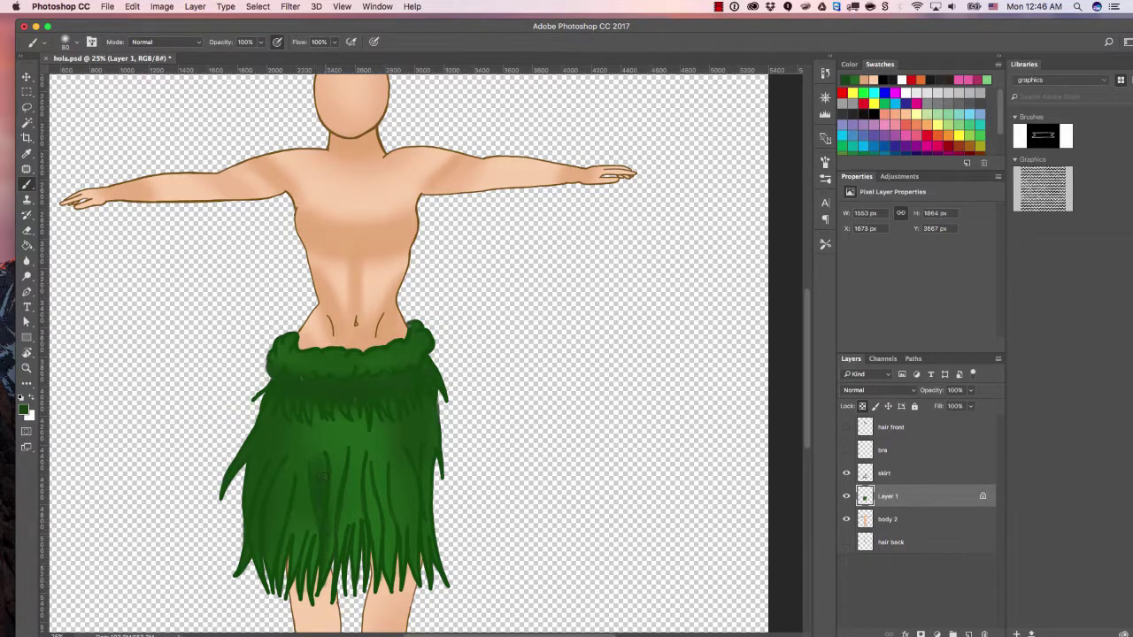
{"action": "left_click_drag", "start_coordinate": [350, 455], "coordinate": [340, 553]}
{"action": "left_click_drag", "start_coordinate": [357, 427], "coordinate": [352, 459]}
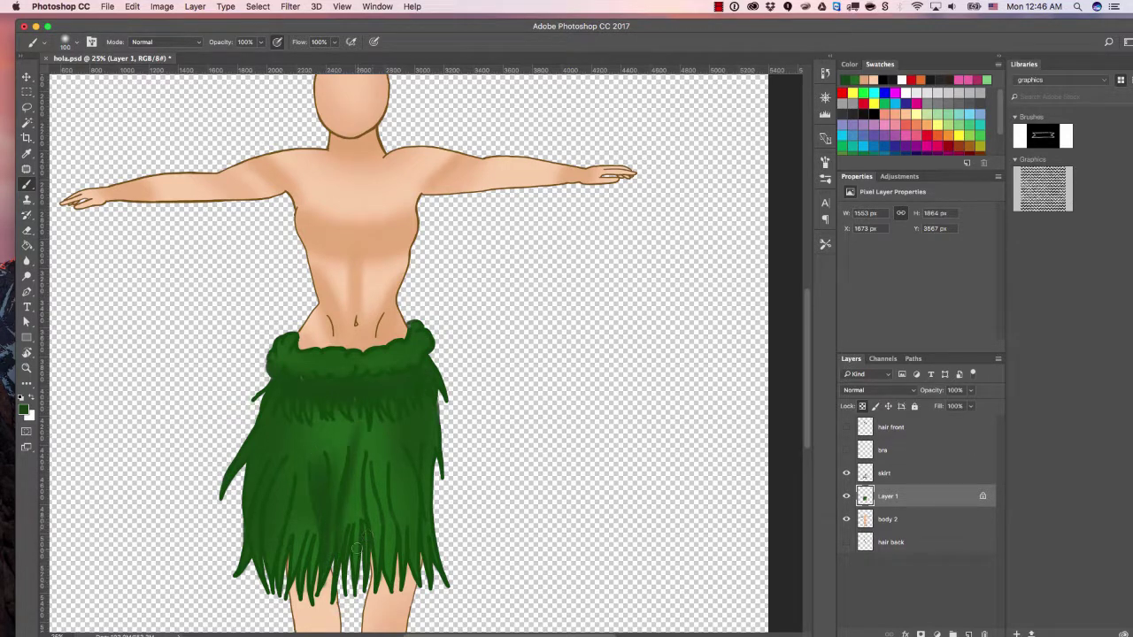
{"action": "left_click_drag", "start_coordinate": [359, 549], "coordinate": [356, 433]}
{"action": "mouse_move", "coordinate": [378, 556]}
{"action": "left_mouse_down"}
{"action": "mouse_move", "coordinate": [368, 425]}
{"action": "mouse_move", "coordinate": [390, 517]}
{"action": "mouse_move", "coordinate": [381, 426]}
{"action": "left_mouse_up"}
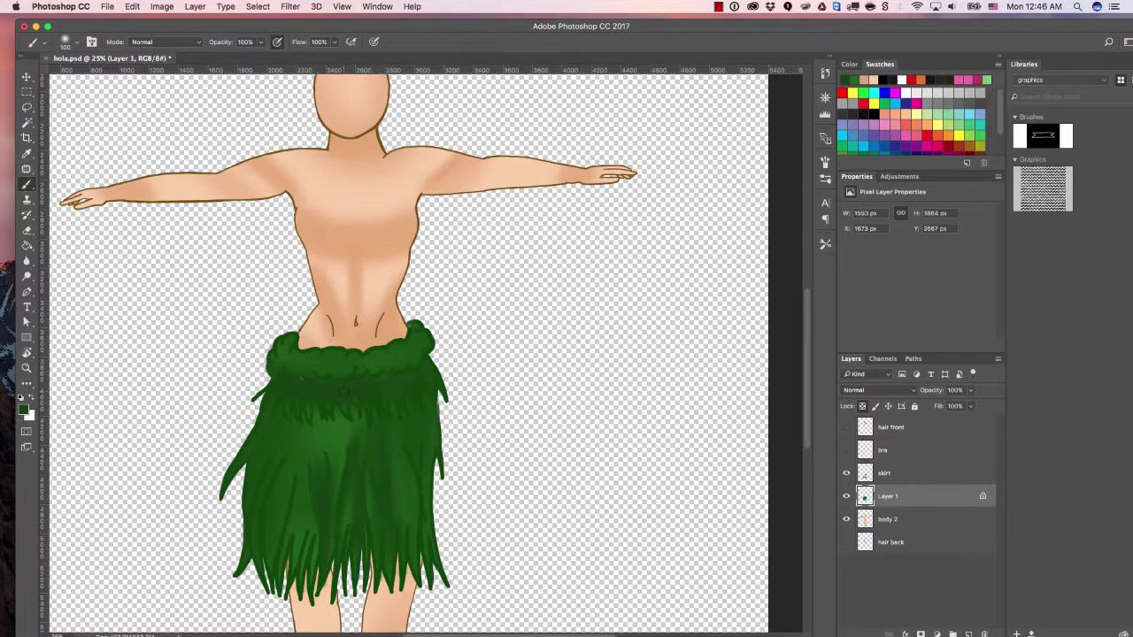
- Unlock the transparent pixels of Layer 1 and merge it with the skirt outline layer
{"action": "left_click", "coordinate": [862, 406]}
{"action": "left_click", "coordinate": [937, 472], "text": "shift"}
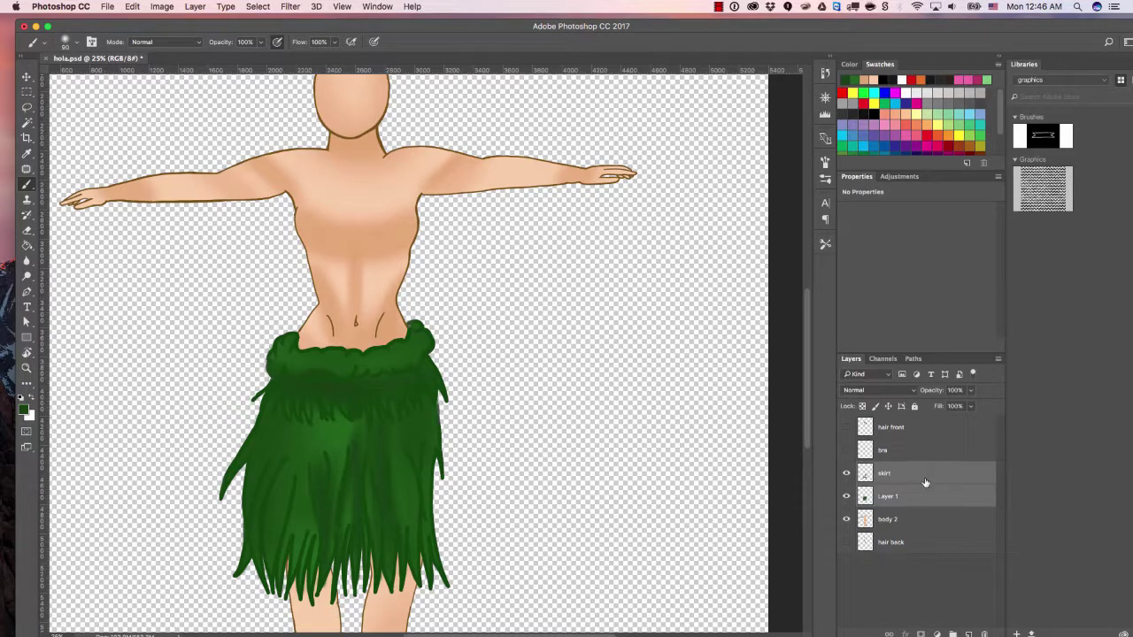
{"action": "key", "text": "super+e"}
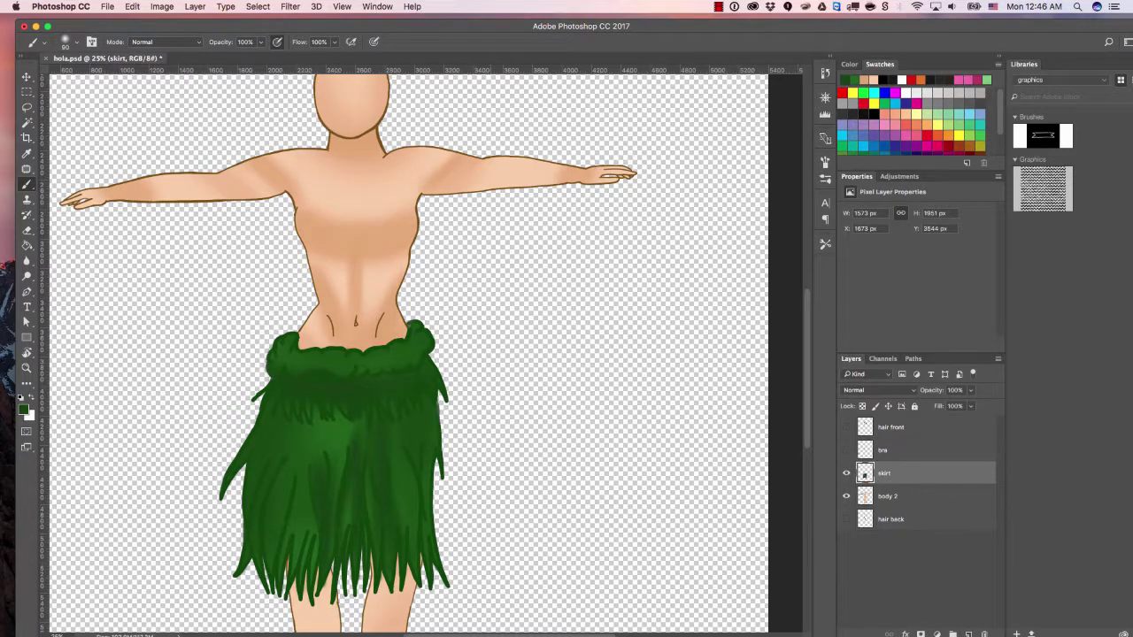
- Switch the brush tip to the 25 px Round Point bristle brush
{"action": "key", "text": "F5"}
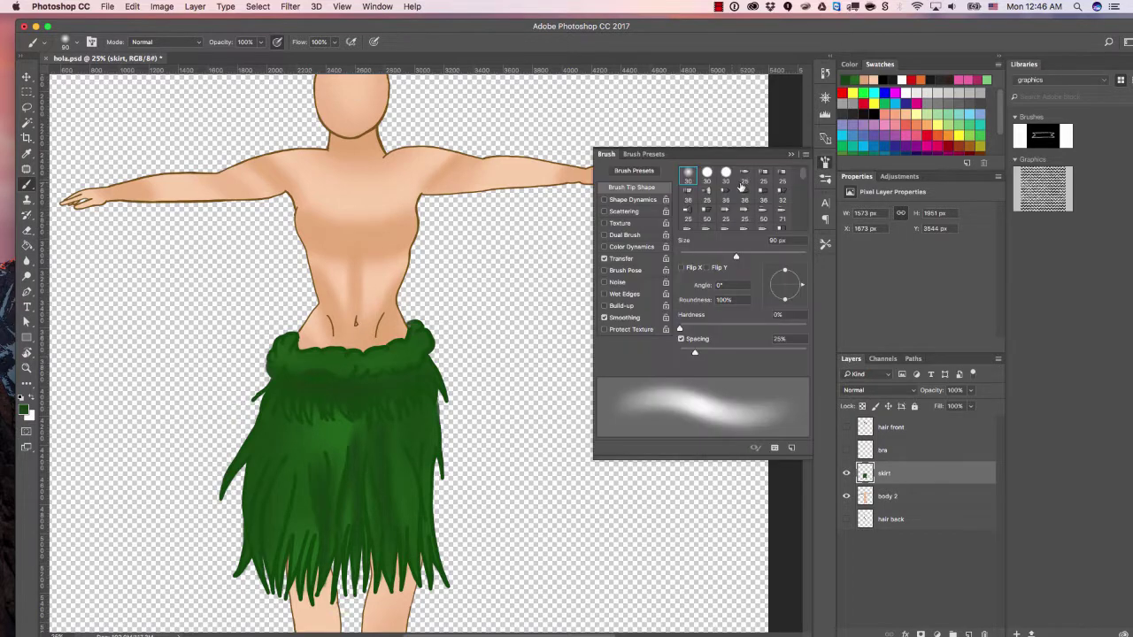
{"action": "left_click", "coordinate": [707, 176]}
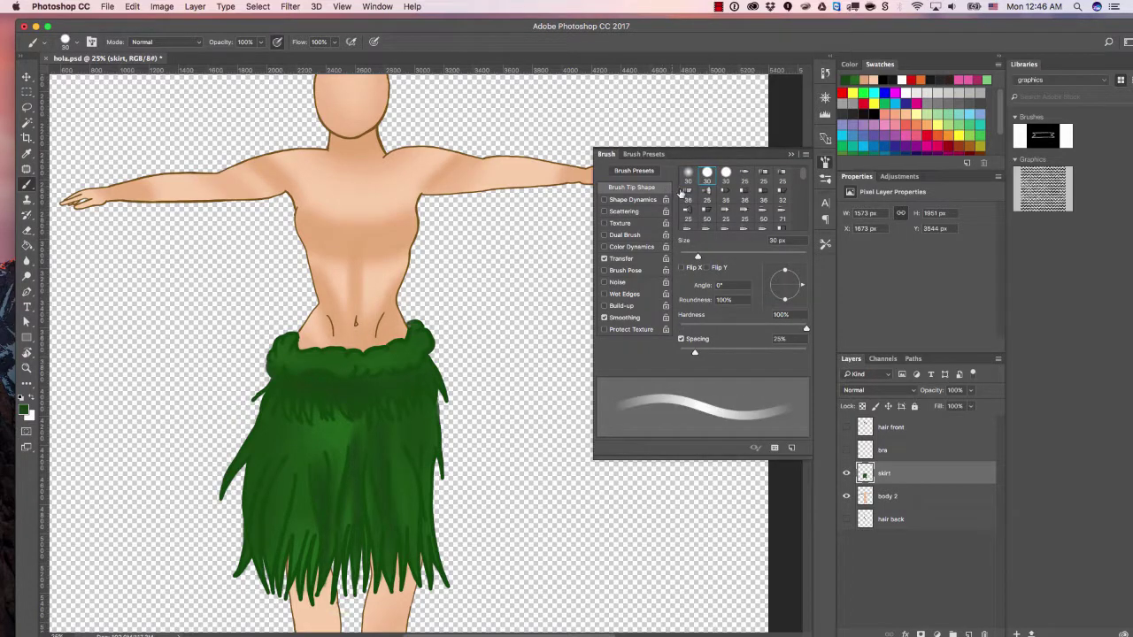
{"action": "left_click", "coordinate": [744, 175]}
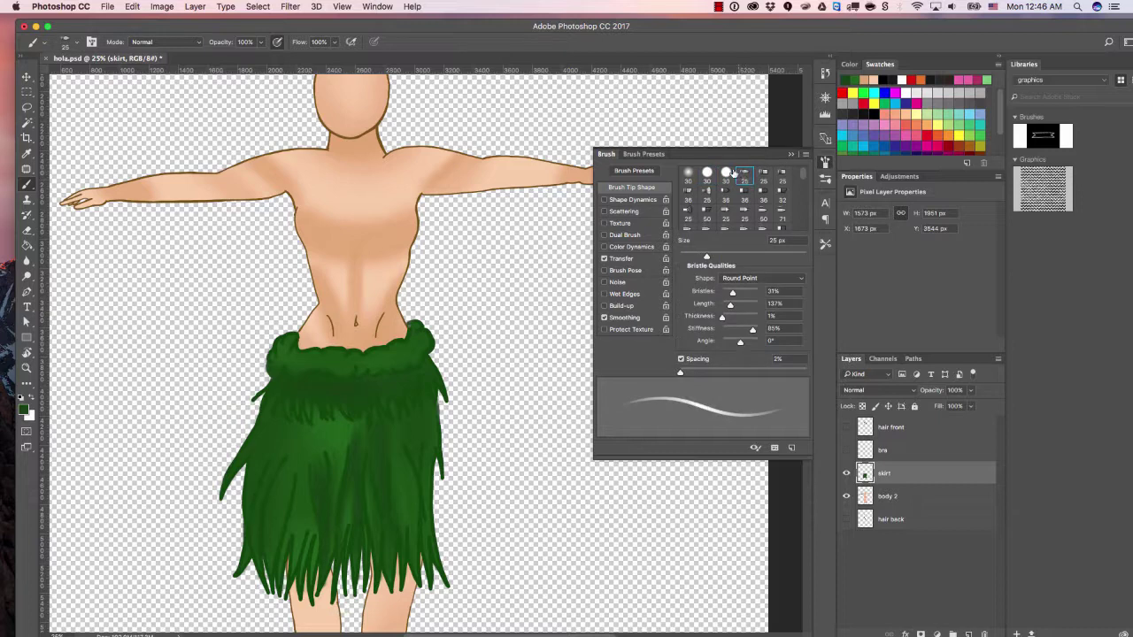
{"action": "key", "text": "F5"}
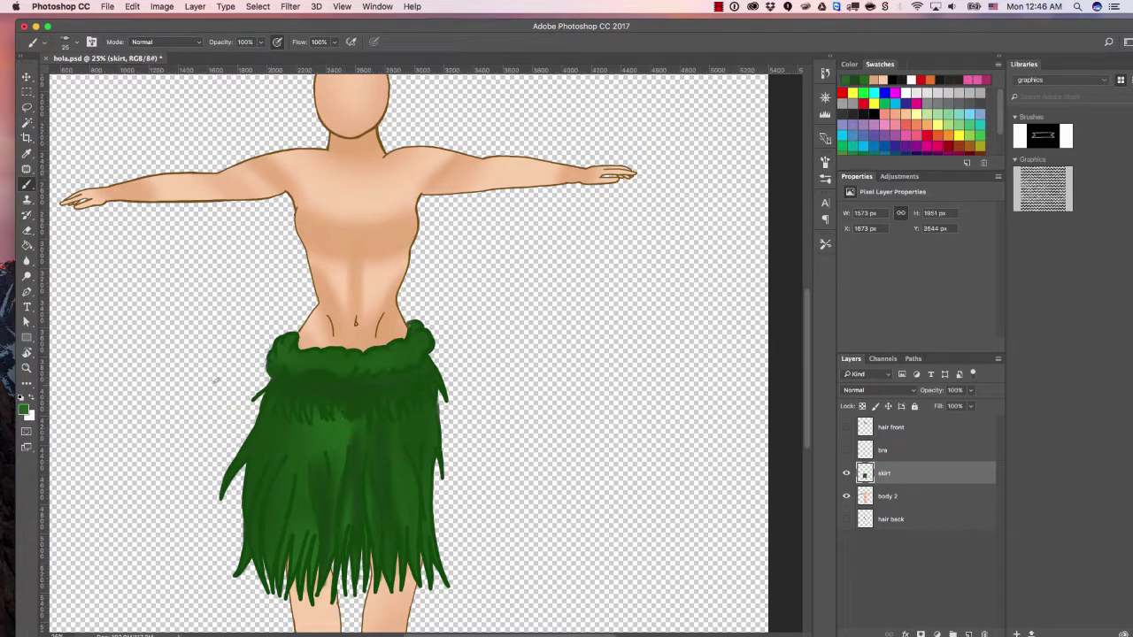
- Set the foreground to lighter green #37a31f and paint thin grass highlights down the middle of the skirt with the bristle brush at 25 px
{"action": "left_click", "coordinate": [25, 409]}
{"action": "left_click", "coordinate": [713, 213]}
{"action": "left_click", "coordinate": [713, 214]}
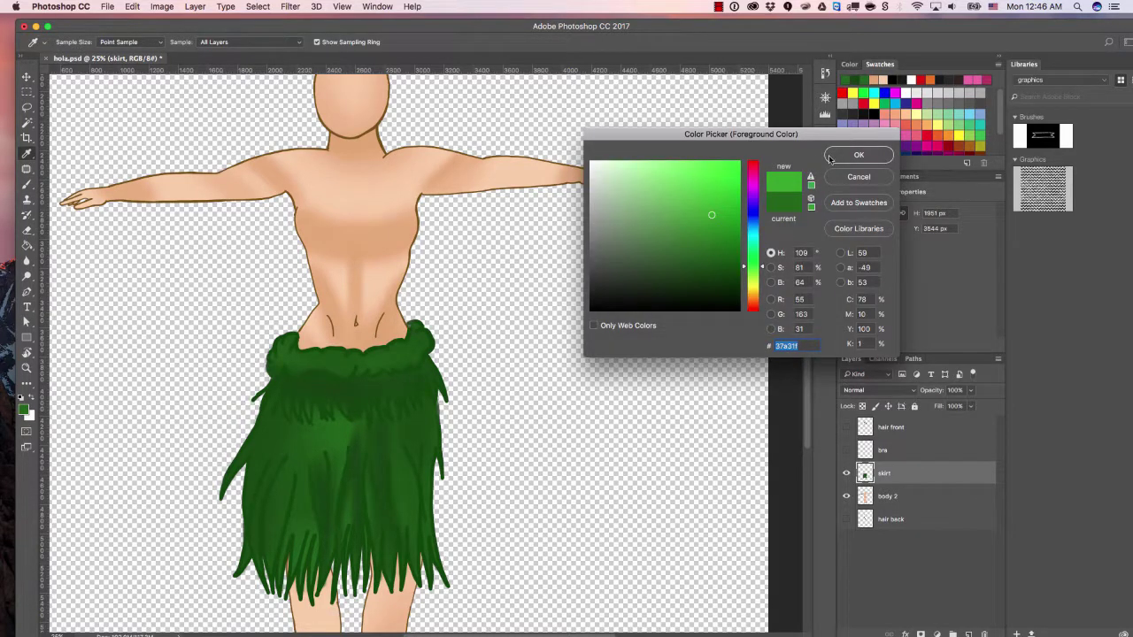
{"action": "left_click", "coordinate": [858, 157]}
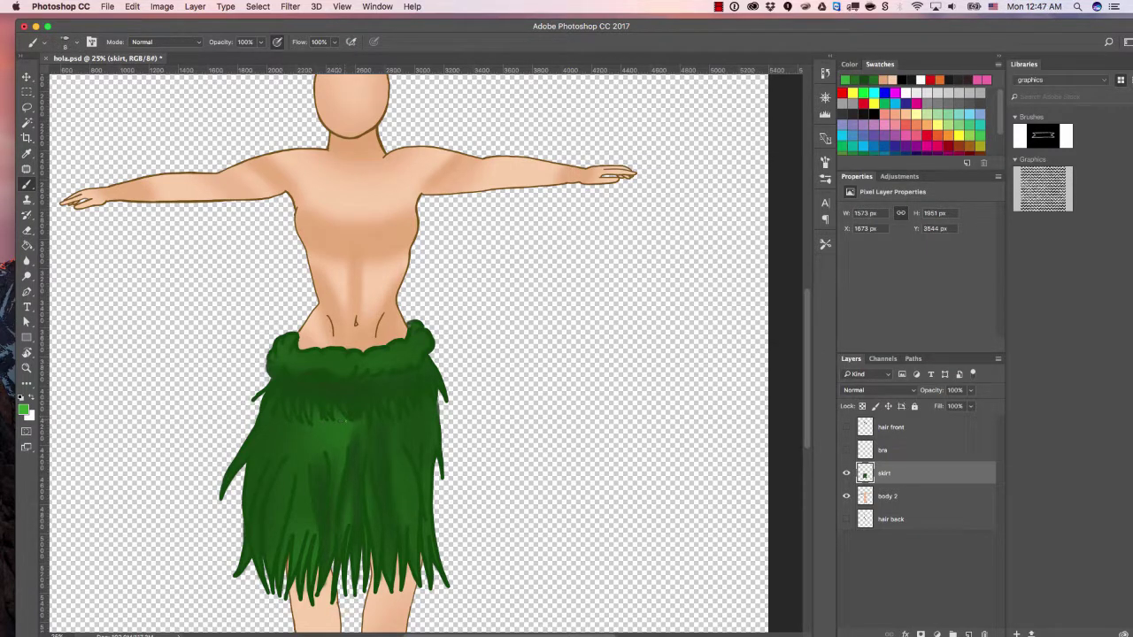
{"action": "left_click_drag", "start_coordinate": [346, 450], "coordinate": [332, 541]}
{"action": "key", "text": "]"}
{"action": "key", "text": "]"}
{"action": "left_click_drag", "start_coordinate": [338, 472], "coordinate": [331, 533]}
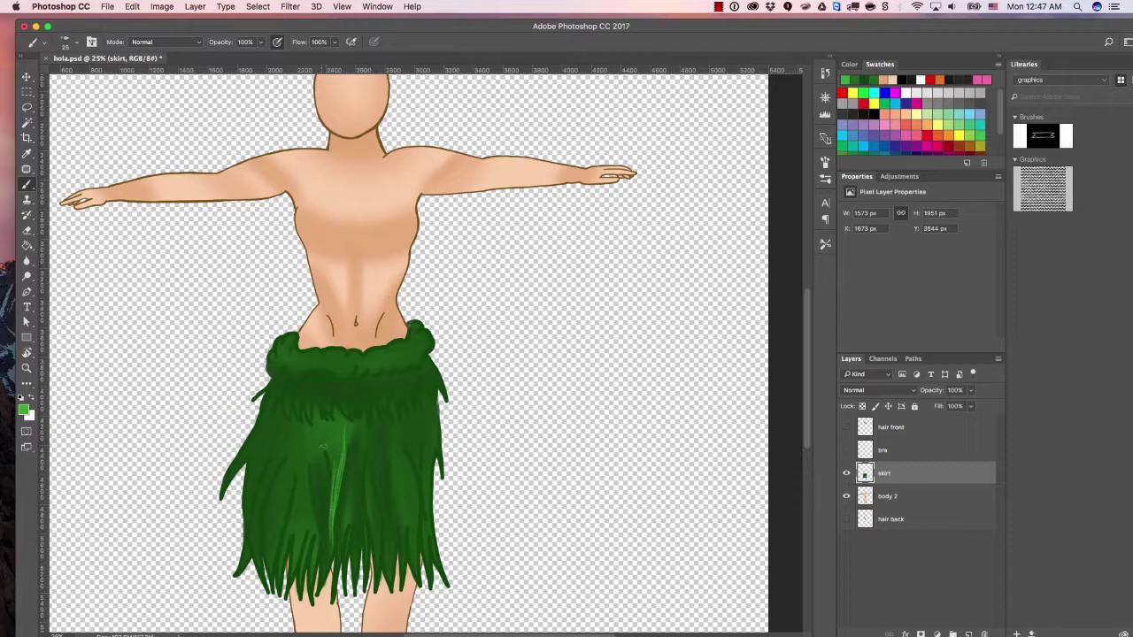
{"action": "mouse_move", "coordinate": [326, 453]}
{"action": "left_mouse_down"}
{"action": "mouse_move", "coordinate": [329, 540]}
{"action": "mouse_move", "coordinate": [317, 509]}
{"action": "mouse_move", "coordinate": [290, 531]}
{"action": "left_mouse_up"}
{"action": "mouse_move", "coordinate": [302, 478]}
{"action": "left_mouse_down"}
{"action": "mouse_move", "coordinate": [295, 535]}
{"action": "mouse_move", "coordinate": [308, 510]}
{"action": "left_mouse_up"}
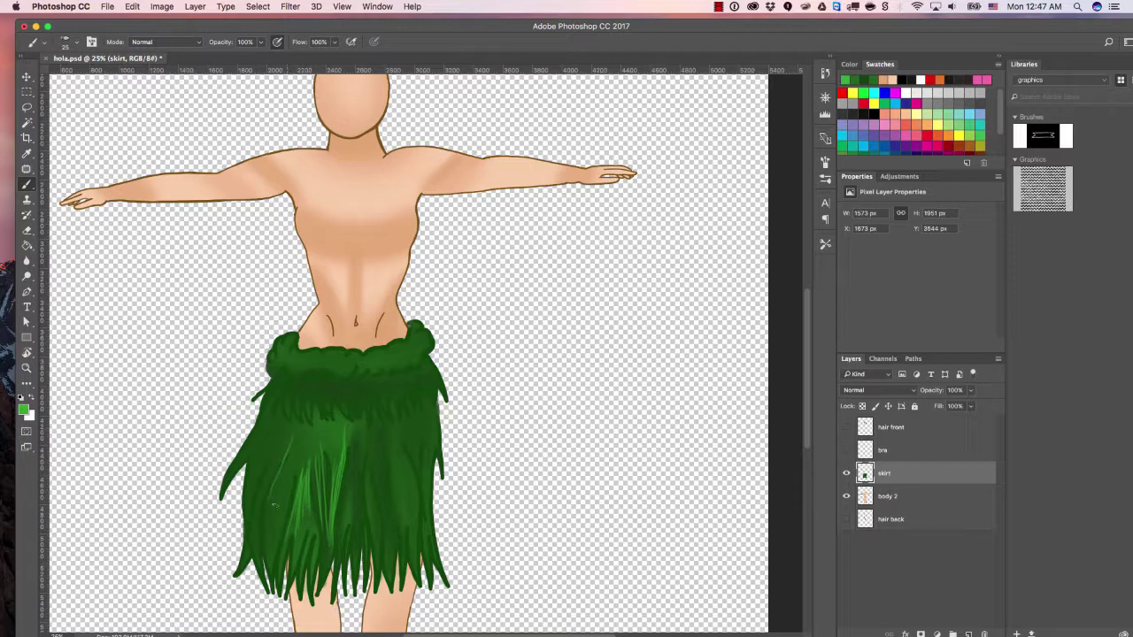
- Paint light green grass strands along the skirt's left side, out to its outer blades
{"action": "left_click_drag", "start_coordinate": [282, 464], "coordinate": [274, 526]}
{"action": "left_click_drag", "start_coordinate": [287, 483], "coordinate": [278, 517]}
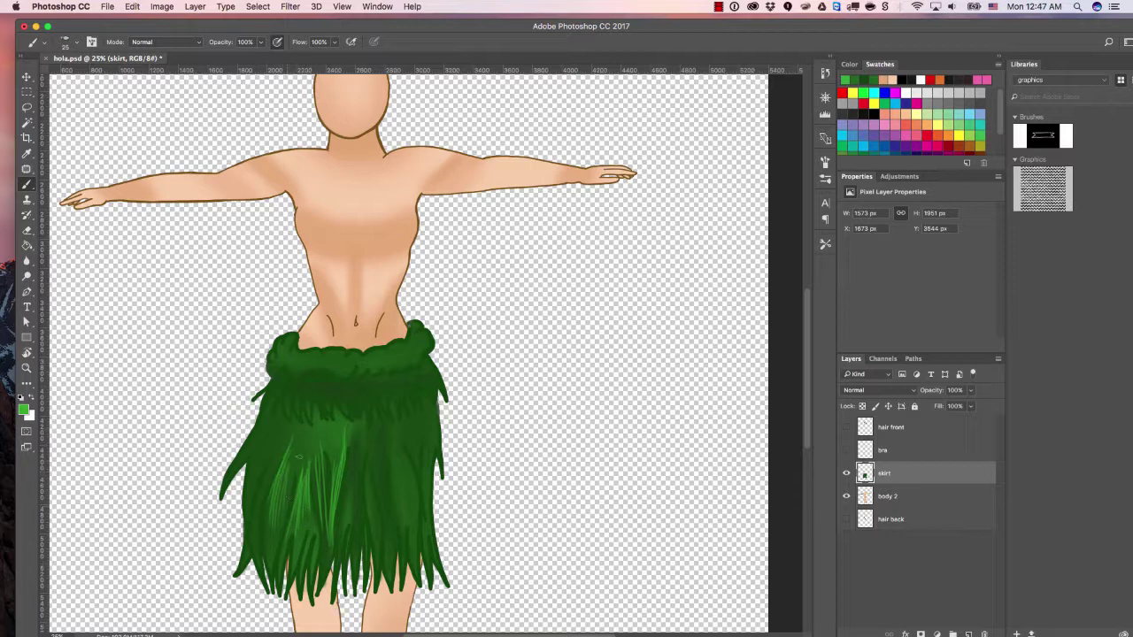
{"action": "left_click_drag", "start_coordinate": [271, 448], "coordinate": [256, 503]}
{"action": "left_click_drag", "start_coordinate": [266, 428], "coordinate": [246, 498]}
{"action": "left_click_drag", "start_coordinate": [253, 435], "coordinate": [234, 473]}
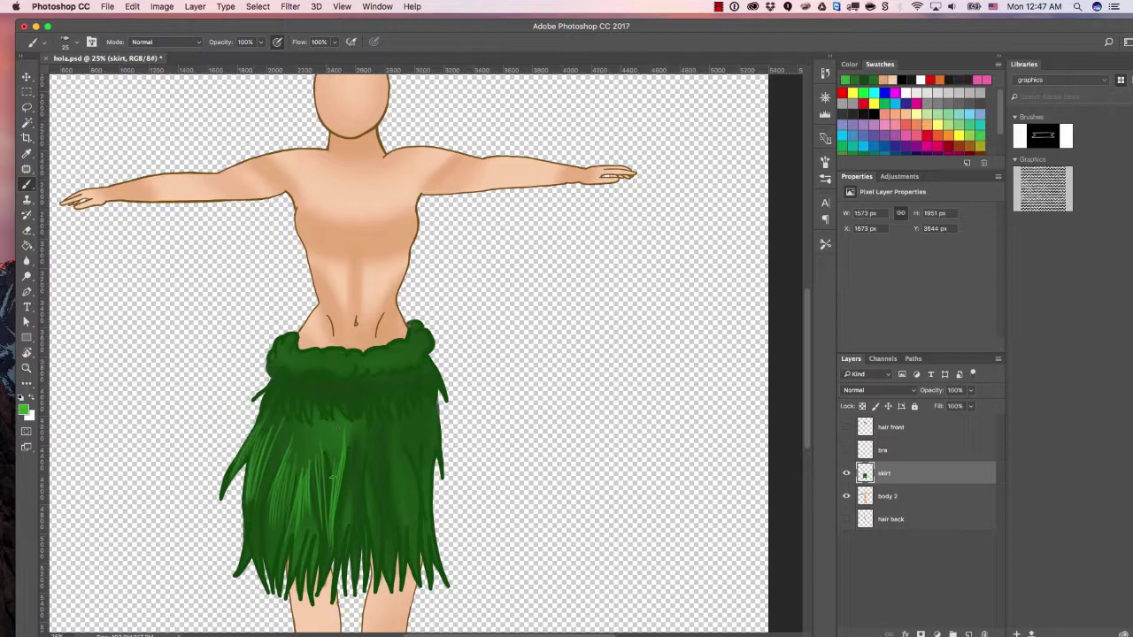
- Paint light green grass strands from the skirt's centre across its right side to the outer edge
{"action": "left_click_drag", "start_coordinate": [356, 439], "coordinate": [348, 520]}
{"action": "mouse_move", "coordinate": [361, 475]}
{"action": "left_mouse_down"}
{"action": "mouse_move", "coordinate": [347, 551]}
{"action": "mouse_move", "coordinate": [351, 534]}
{"action": "left_mouse_up"}
{"action": "left_click_drag", "start_coordinate": [367, 453], "coordinate": [376, 548]}
{"action": "left_click_drag", "start_coordinate": [372, 485], "coordinate": [376, 537]}
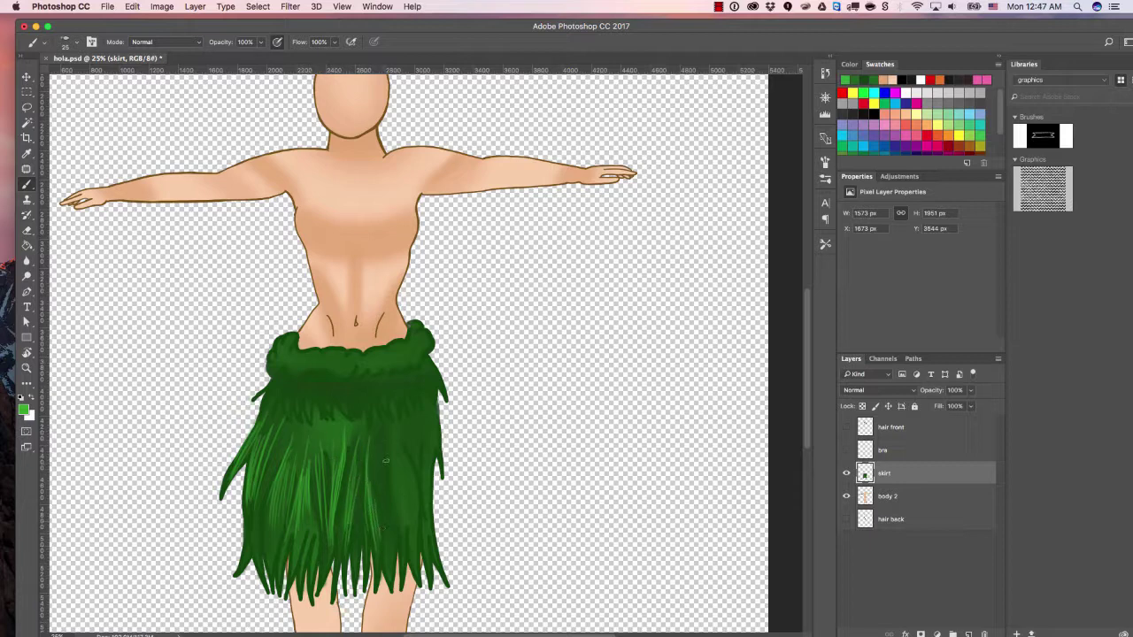
{"action": "mouse_move", "coordinate": [379, 446]}
{"action": "left_mouse_down"}
{"action": "mouse_move", "coordinate": [383, 522]}
{"action": "mouse_move", "coordinate": [395, 517]}
{"action": "left_mouse_up"}
{"action": "left_click_drag", "start_coordinate": [396, 444], "coordinate": [406, 517]}
{"action": "left_click_drag", "start_coordinate": [408, 474], "coordinate": [410, 515]}
{"action": "left_click_drag", "start_coordinate": [405, 453], "coordinate": [420, 532]}
{"action": "left_click_drag", "start_coordinate": [427, 464], "coordinate": [434, 531]}
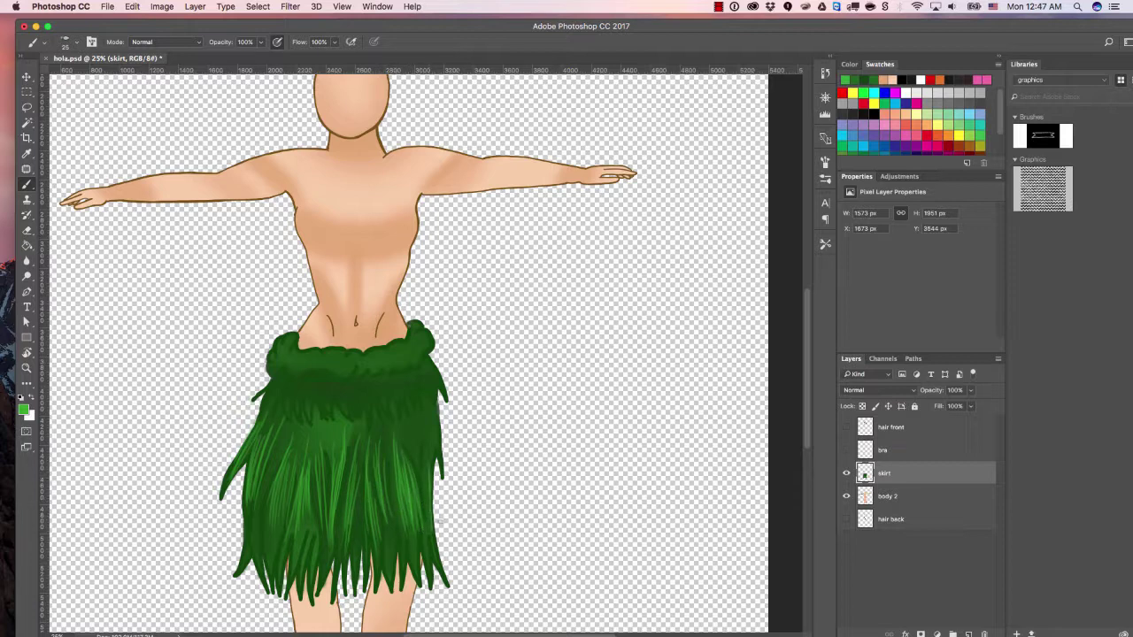
{"action": "left_click_drag", "start_coordinate": [440, 491], "coordinate": [441, 531]}
- Add short light green strokes along the upper fringe just below the skirt's waistband
{"action": "mouse_move", "coordinate": [366, 381]}
{"action": "left_mouse_down"}
{"action": "mouse_move", "coordinate": [376, 412]}
{"action": "mouse_move", "coordinate": [409, 417]}
{"action": "left_mouse_up"}
{"action": "mouse_move", "coordinate": [357, 392]}
{"action": "left_mouse_down"}
{"action": "mouse_move", "coordinate": [364, 417]}
{"action": "mouse_move", "coordinate": [348, 421]}
{"action": "left_mouse_up"}
{"action": "mouse_move", "coordinate": [334, 398]}
{"action": "left_mouse_down"}
{"action": "mouse_move", "coordinate": [345, 414]}
{"action": "mouse_move", "coordinate": [297, 424]}
{"action": "left_mouse_up"}
{"action": "mouse_move", "coordinate": [300, 402]}
{"action": "left_mouse_down"}
{"action": "mouse_move", "coordinate": [293, 427]}
{"action": "mouse_move", "coordinate": [269, 409]}
{"action": "left_mouse_up"}
{"action": "left_click_drag", "start_coordinate": [267, 391], "coordinate": [260, 408]}
- Add short light green highlight strokes along the lower edge of the skirt's rolled waistband
{"action": "left_click_drag", "start_coordinate": [288, 360], "coordinate": [296, 376]}
{"action": "left_click_drag", "start_coordinate": [299, 362], "coordinate": [306, 375]}
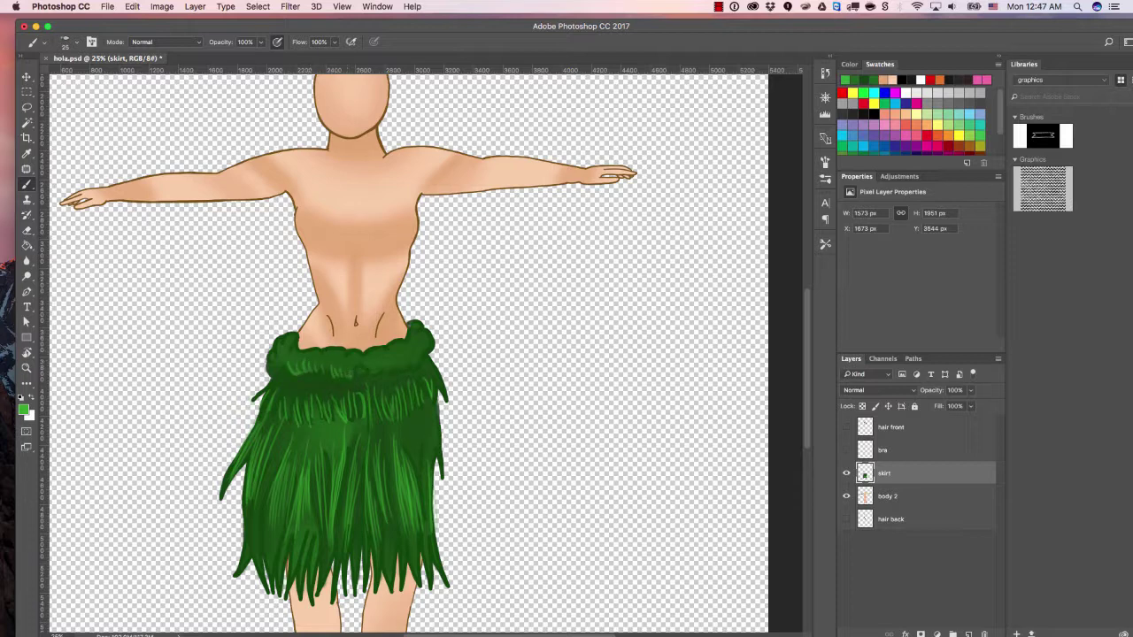
{"action": "left_click_drag", "start_coordinate": [391, 362], "coordinate": [395, 373]}
{"action": "left_click_drag", "start_coordinate": [400, 362], "coordinate": [406, 373]}
{"action": "mouse_move", "coordinate": [285, 361]}
{"action": "left_mouse_down"}
{"action": "mouse_move", "coordinate": [291, 373]}
{"action": "mouse_move", "coordinate": [280, 372]}
{"action": "left_mouse_up"}
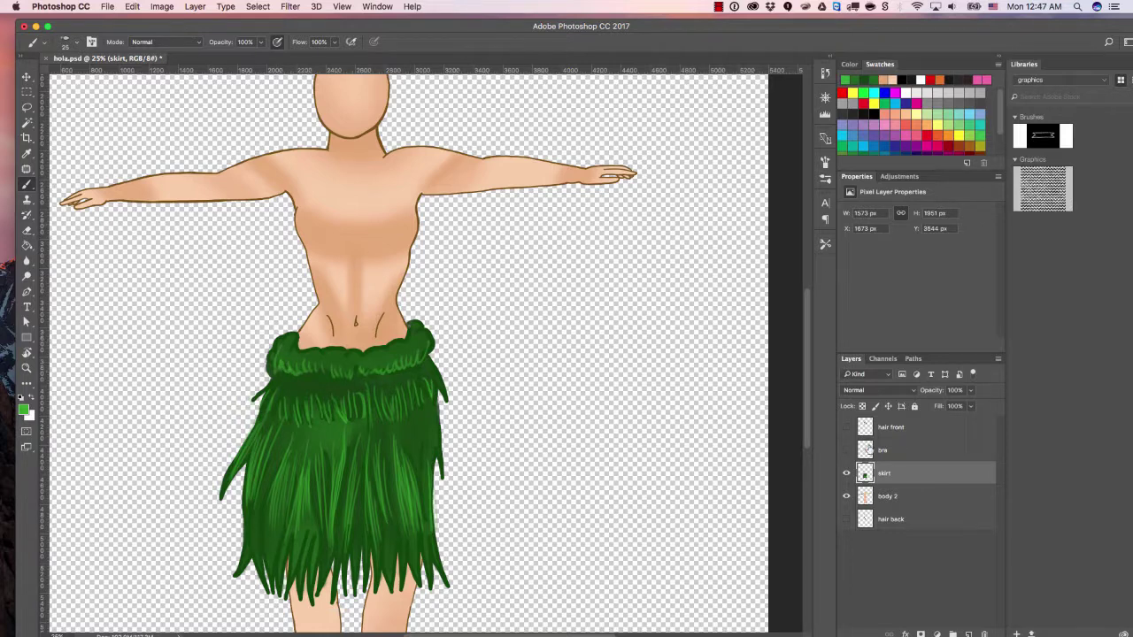
- Show the bra layer, add a new layer directly beneath it, and lasso around the bra outline
{"action": "left_click", "coordinate": [846, 450]}
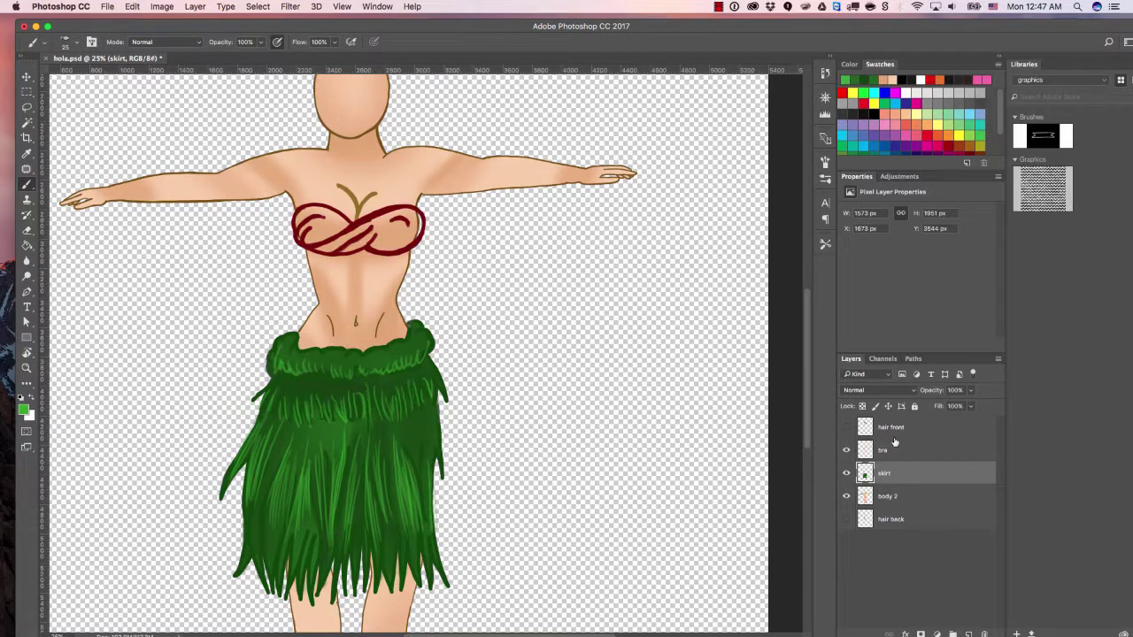
{"action": "left_click_drag", "start_coordinate": [542, 387], "coordinate": [578, 517]}
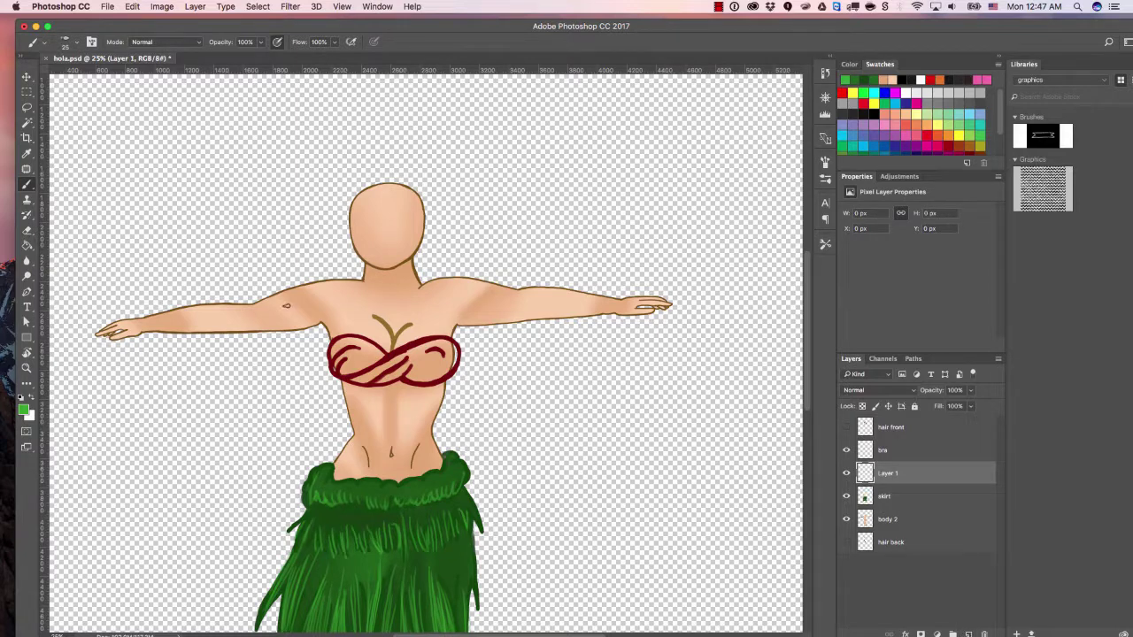
{"action": "key", "text": "l"}
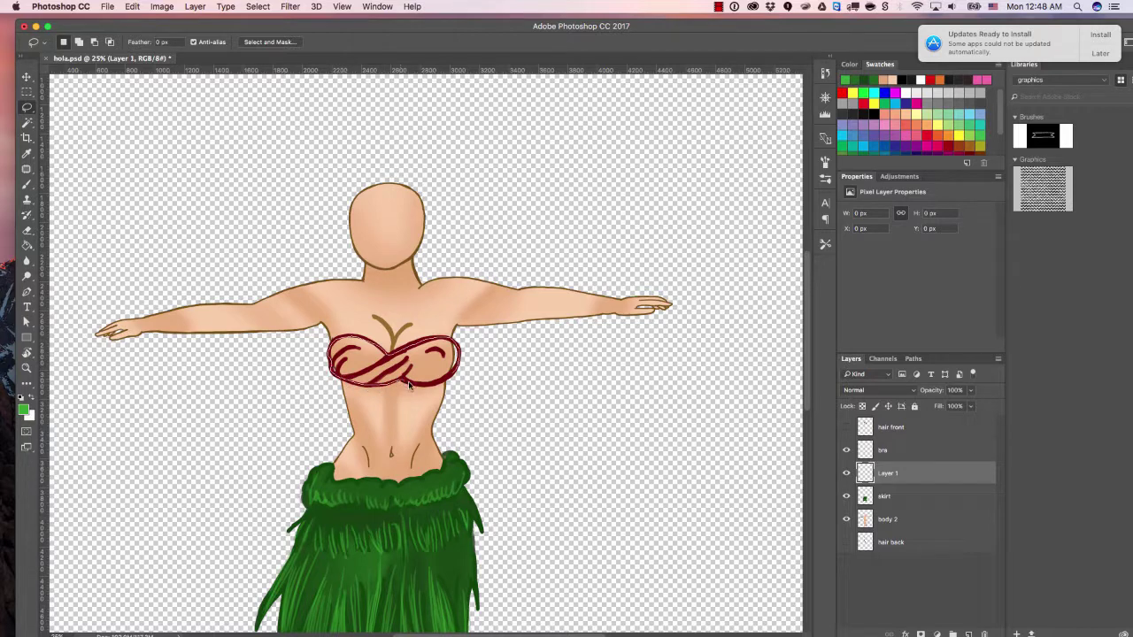
{"action": "left_click_drag", "start_coordinate": [446, 383], "coordinate": [460, 352]}
- Fill the bra selection with red #ad2424 on Layer 1, then clear the selection
{"action": "left_click", "coordinate": [29, 412]}
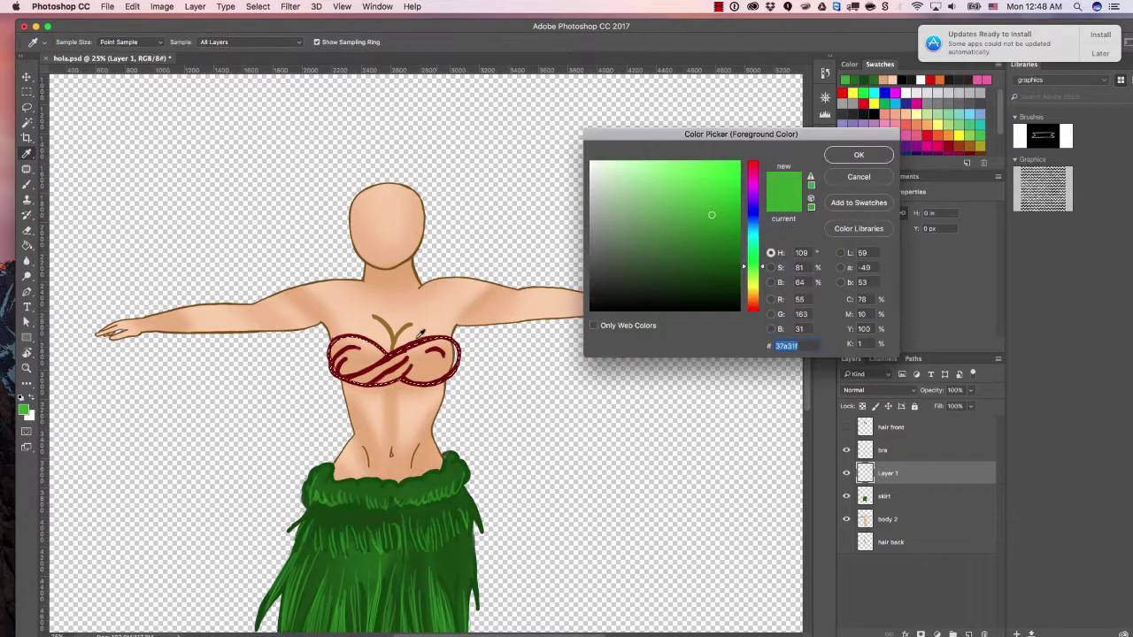
{"action": "left_click", "coordinate": [390, 354]}
{"action": "left_click_drag", "start_coordinate": [723, 240], "coordinate": [706, 210]}
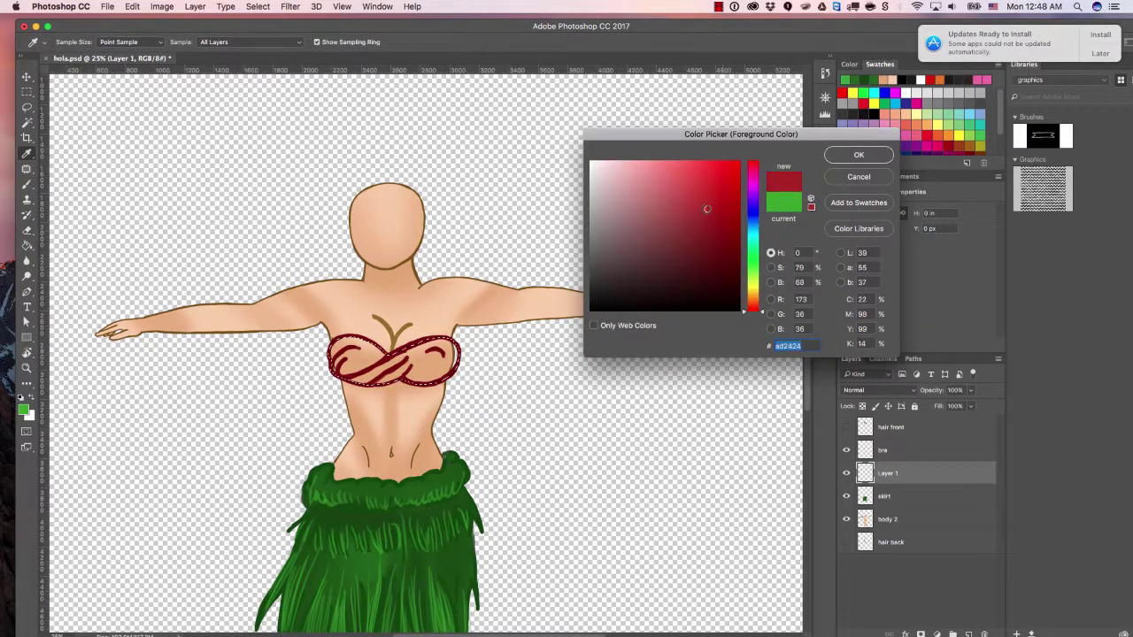
{"action": "left_click", "coordinate": [877, 156]}
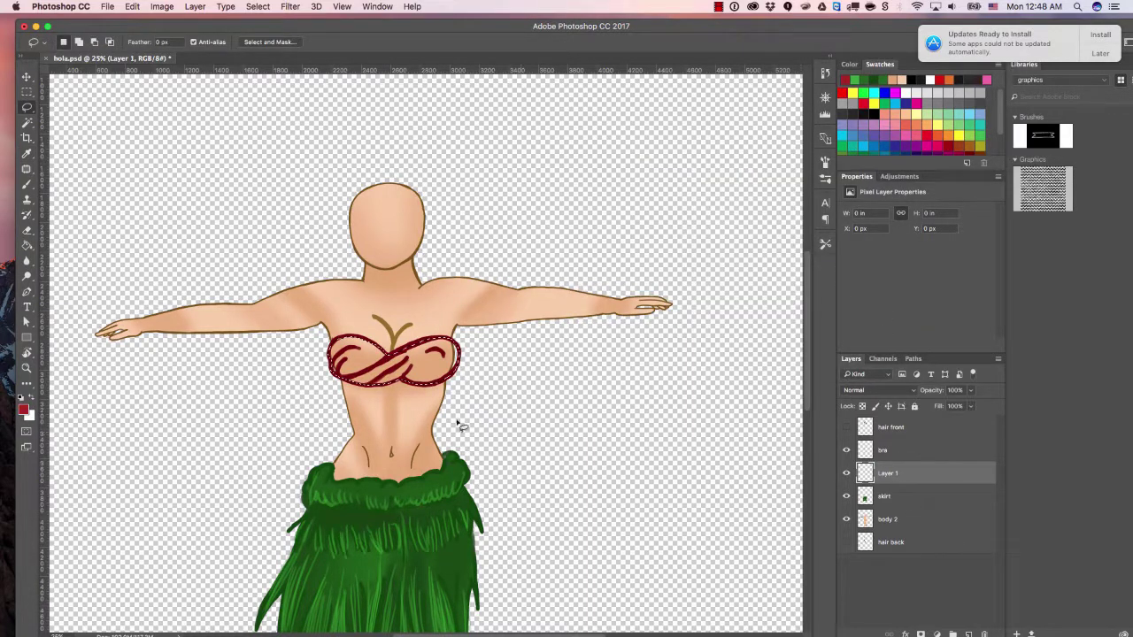
{"action": "key", "text": "g"}
{"action": "left_click", "coordinate": [379, 354]}
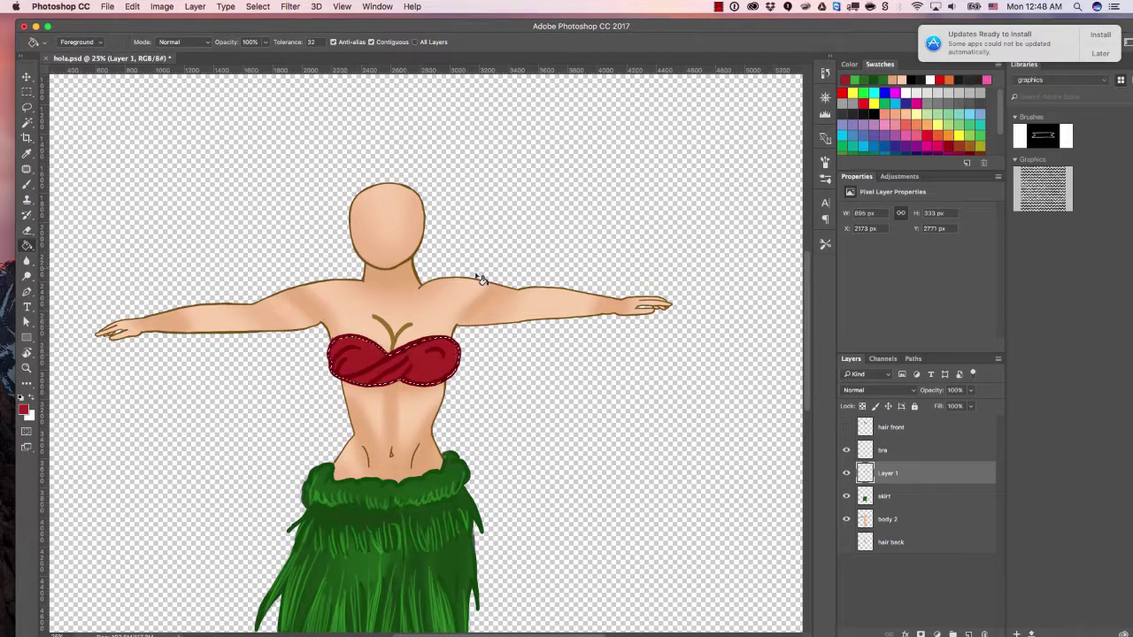
{"action": "key", "text": "super+d"}
- Switch the brush from the bristle tip to a hard round tip at 70 px
{"action": "key", "text": "b"}
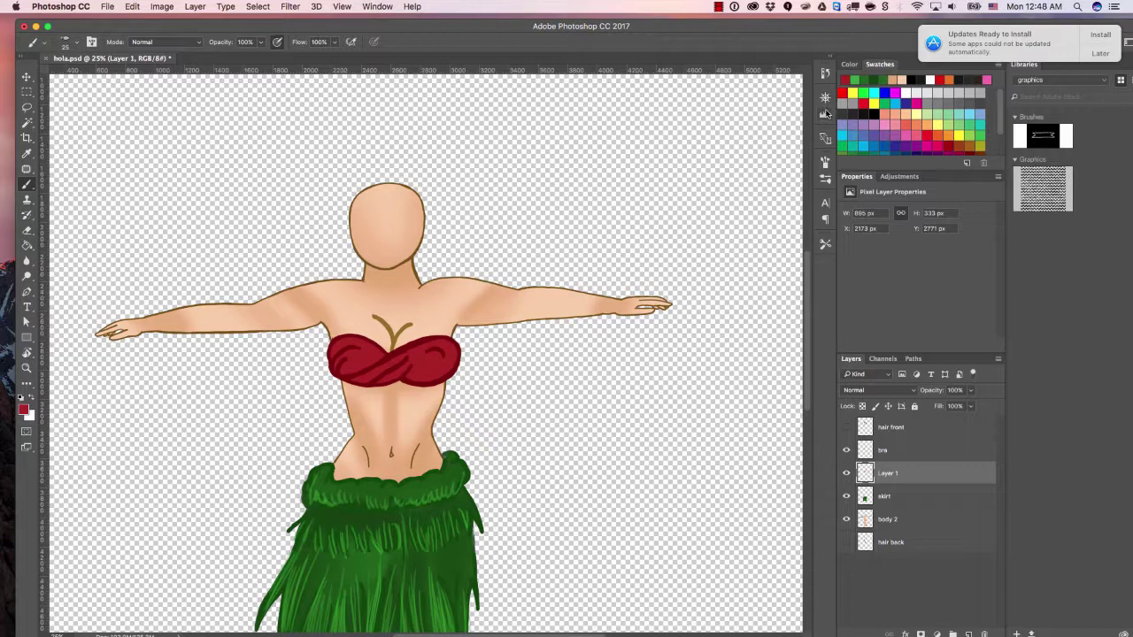
{"action": "left_click", "coordinate": [824, 137]}
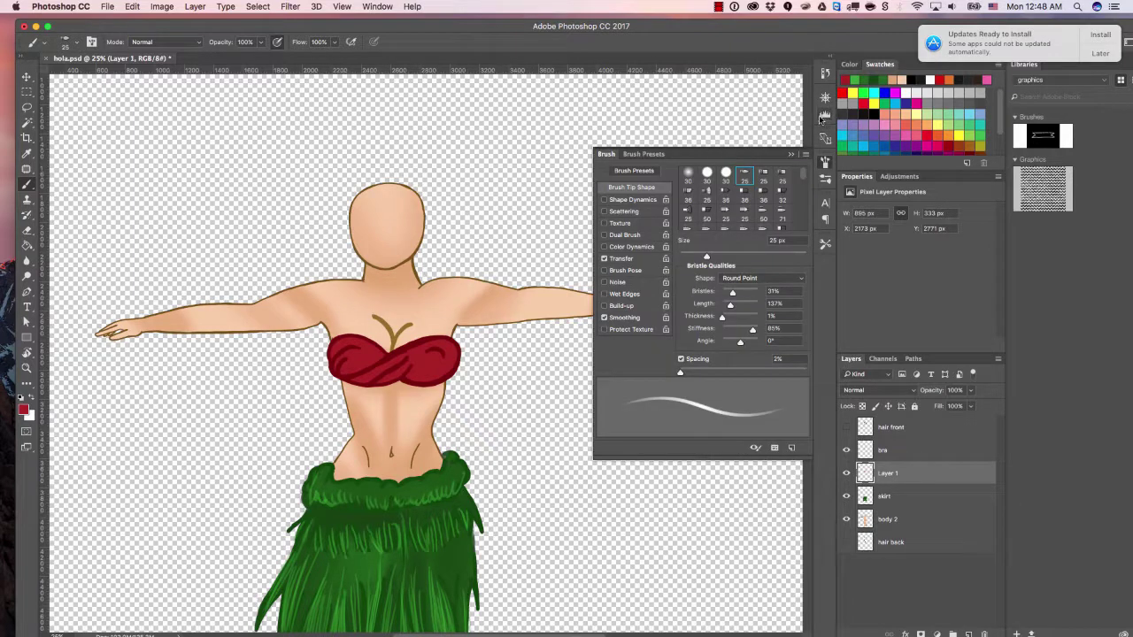
{"action": "left_click", "coordinate": [710, 175]}
{"action": "left_click", "coordinate": [802, 149]}
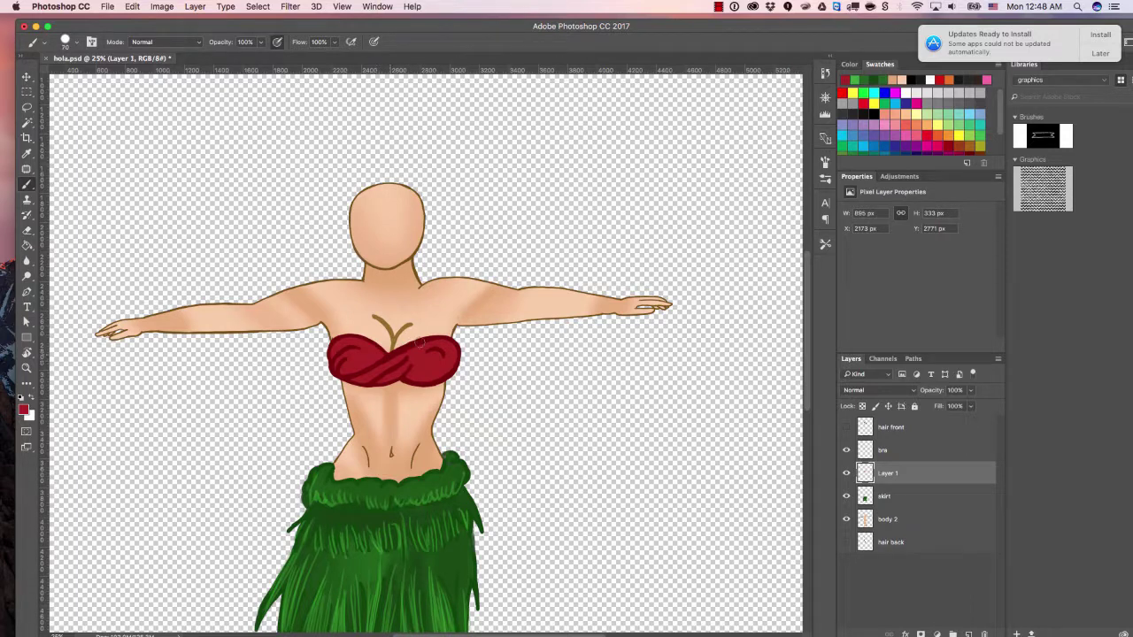
- Lock the transparent pixels of Layer 1, choose a darker red, and shade the folds and edges of the bra
{"action": "left_click", "coordinate": [862, 406]}
{"action": "left_click", "coordinate": [24, 409]}
{"action": "left_click_drag", "start_coordinate": [707, 222], "coordinate": [708, 235]}
{"action": "left_click", "coordinate": [858, 155]}
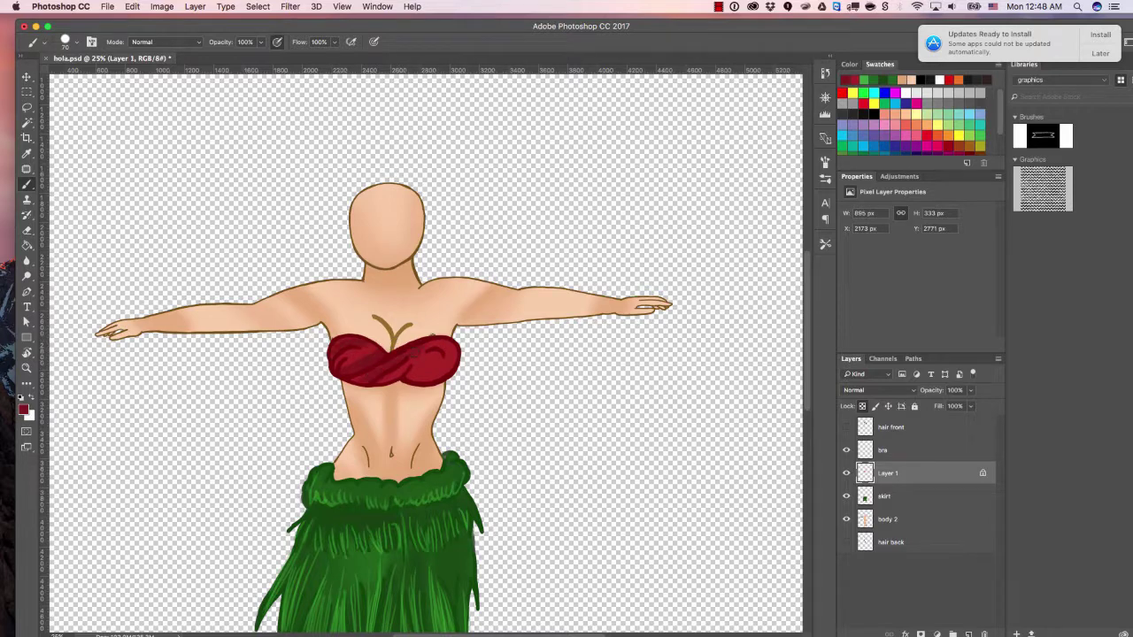
{"action": "left_click_drag", "start_coordinate": [430, 343], "coordinate": [443, 354]}
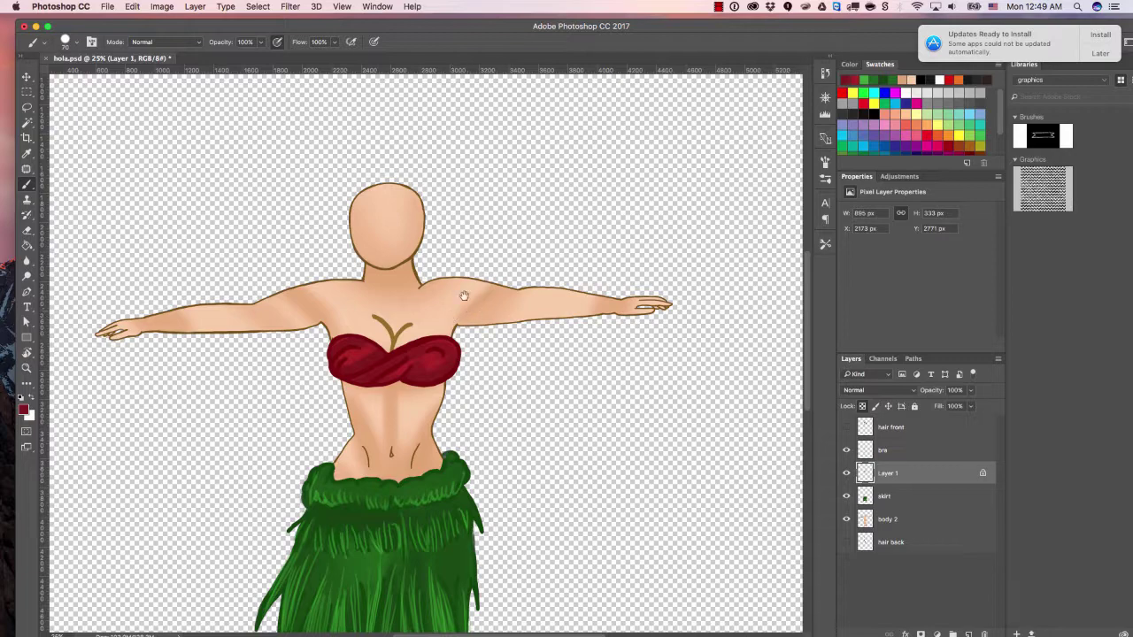
{"action": "left_click_drag", "start_coordinate": [537, 246], "coordinate": [544, 134]}
{"action": "left_click_drag", "start_coordinate": [515, 315], "coordinate": [493, 470]}
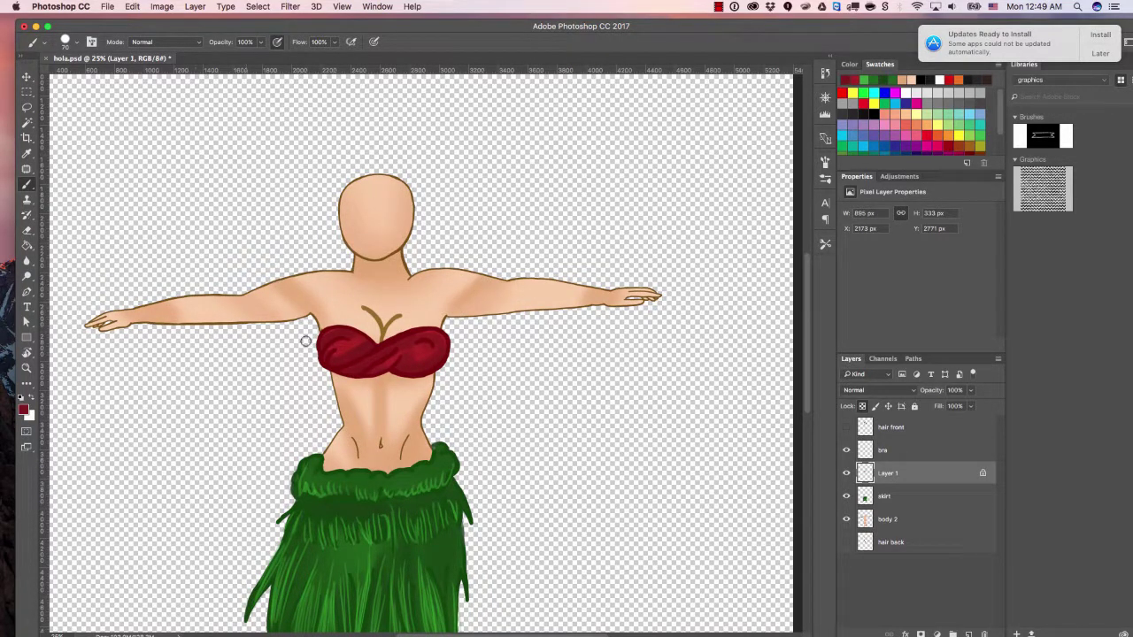
{"action": "scroll", "coordinate": [357, 412], "scroll_direction": "down", "scroll_amount": 10}
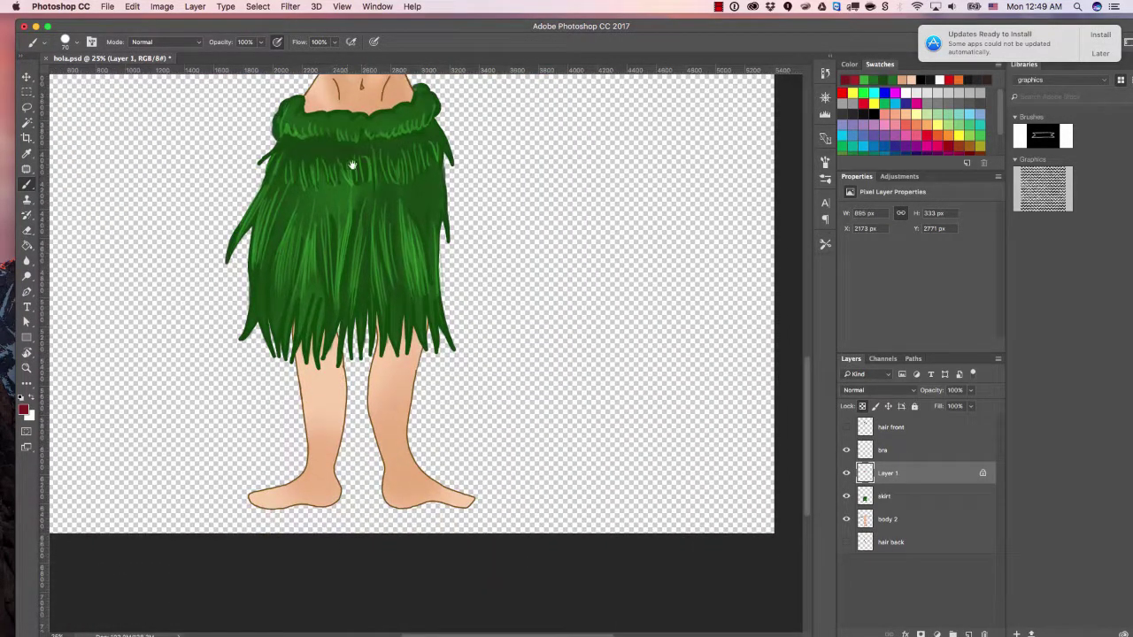
{"action": "scroll", "coordinate": [387, 463], "scroll_direction": "up", "scroll_amount": 9}
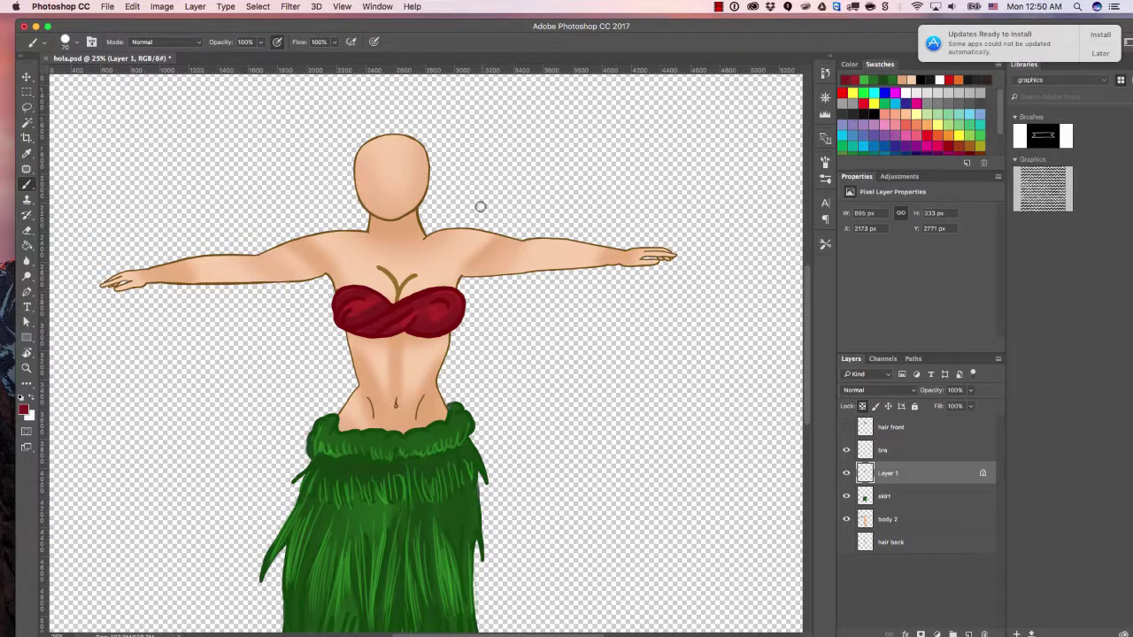
{"action": "left_click_drag", "start_coordinate": [534, 217], "coordinate": [533, 82]}
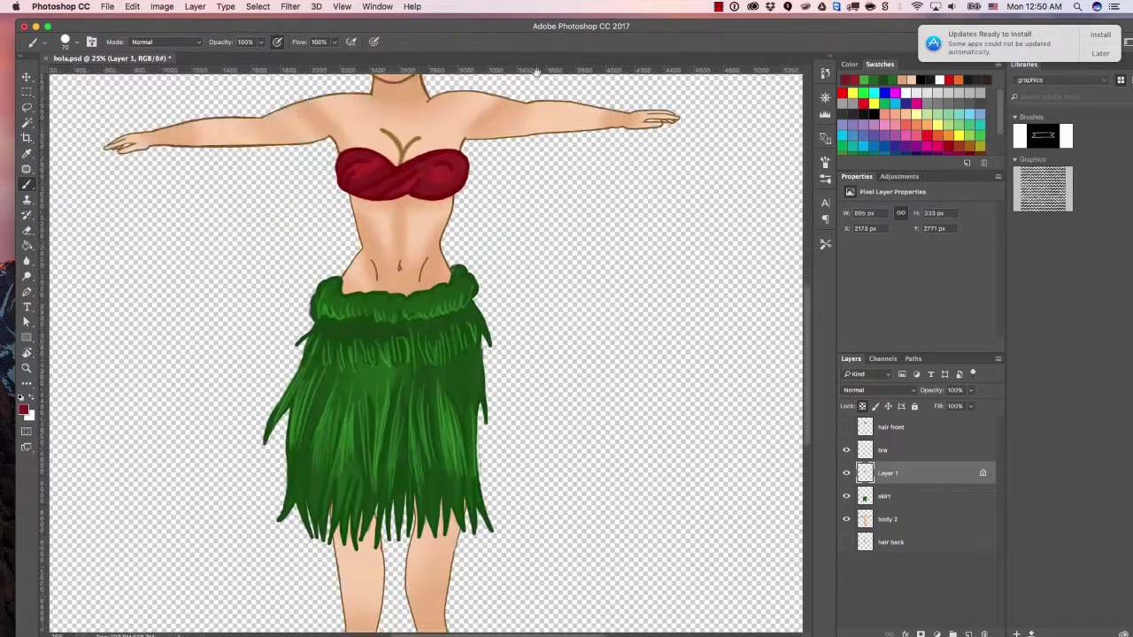
{"action": "left_click_drag", "start_coordinate": [534, 269], "coordinate": [515, 212]}
- Show the hair front layer and add a new layer directly above the bra layer
{"action": "left_click", "coordinate": [846, 427]}
{"action": "left_click", "coordinate": [872, 428]}
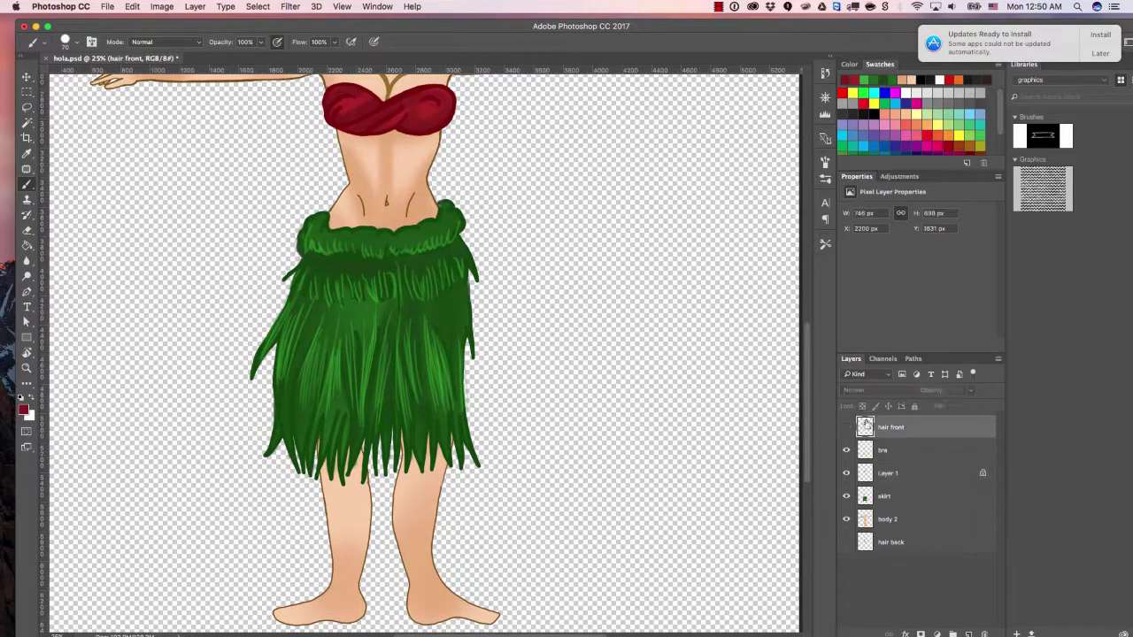
{"action": "scroll", "coordinate": [637, 357], "scroll_direction": "up", "scroll_amount": 5}
{"action": "scroll", "coordinate": [612, 451], "scroll_direction": "up", "scroll_amount": 3}
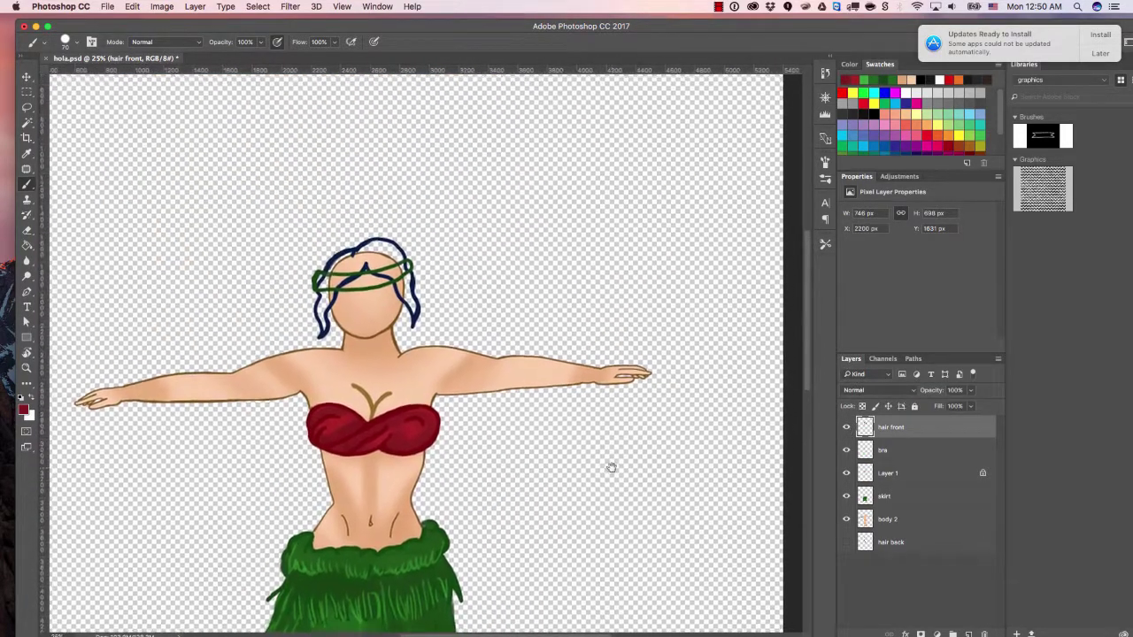
{"action": "left_click", "coordinate": [945, 450]}
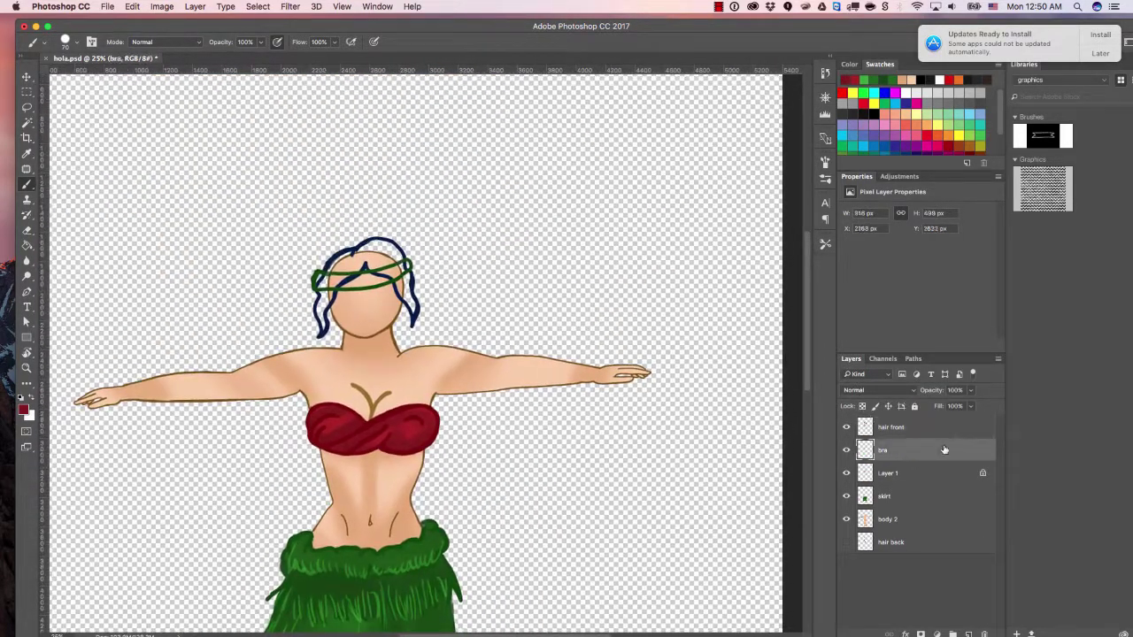
{"action": "left_click", "coordinate": [966, 633]}
- Lasso the front hair outline and fill it with a dark blue-violet swatch on Layer 2
{"action": "key", "text": "l"}
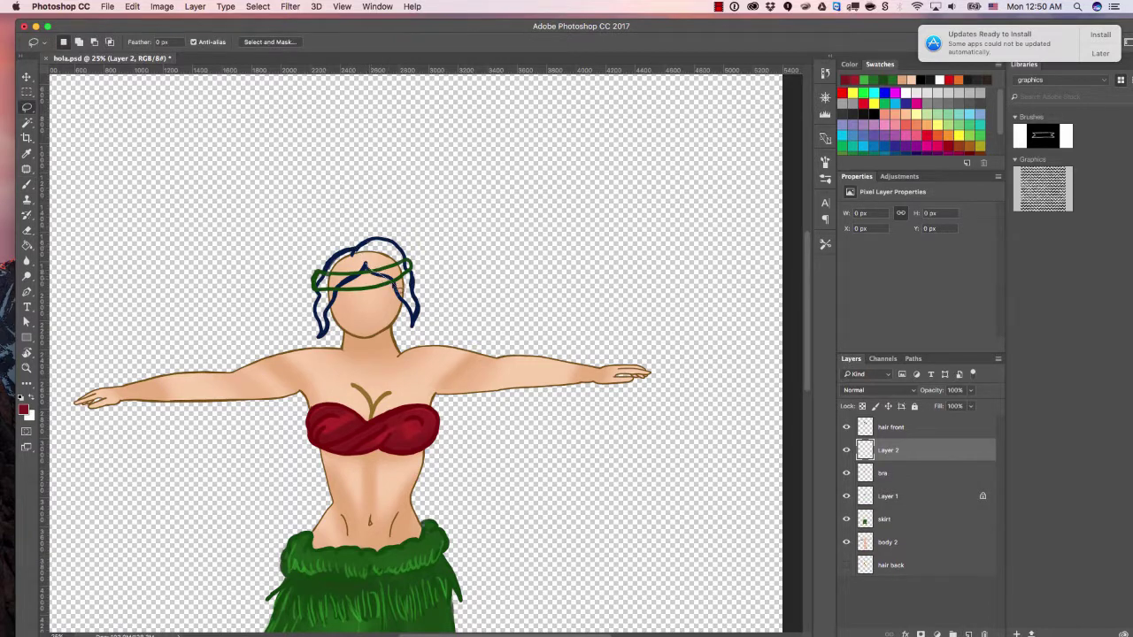
{"action": "mouse_move", "coordinate": [399, 288]}
{"action": "left_mouse_down"}
{"action": "mouse_move", "coordinate": [416, 328]}
{"action": "mouse_move", "coordinate": [409, 259]}
{"action": "mouse_move", "coordinate": [386, 240]}
{"action": "mouse_move", "coordinate": [364, 247]}
{"action": "mouse_move", "coordinate": [325, 283]}
{"action": "mouse_move", "coordinate": [330, 340]}
{"action": "mouse_move", "coordinate": [344, 292]}
{"action": "mouse_move", "coordinate": [372, 264]}
{"action": "left_mouse_up"}
{"action": "left_click", "coordinate": [894, 146]}
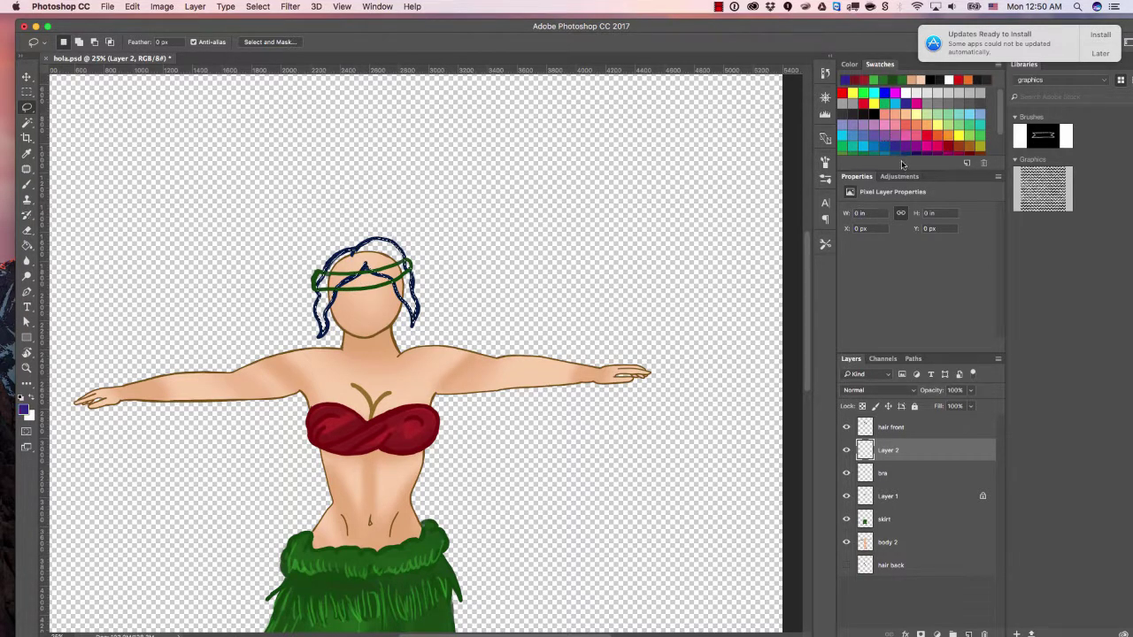
{"action": "key", "text": "g"}
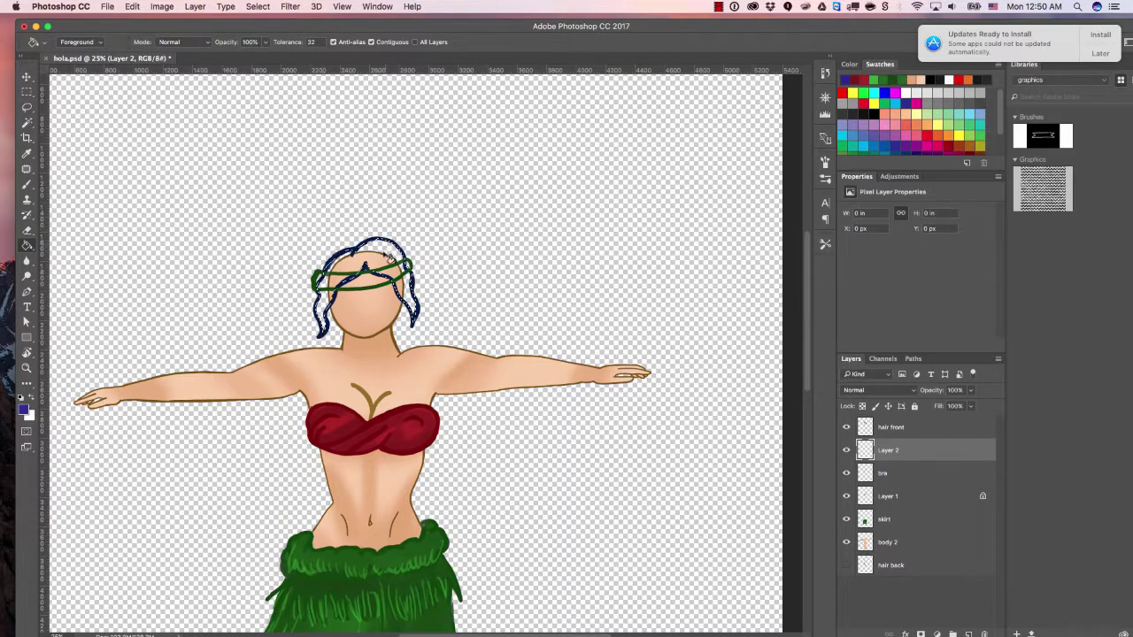
{"action": "left_click", "coordinate": [387, 256]}
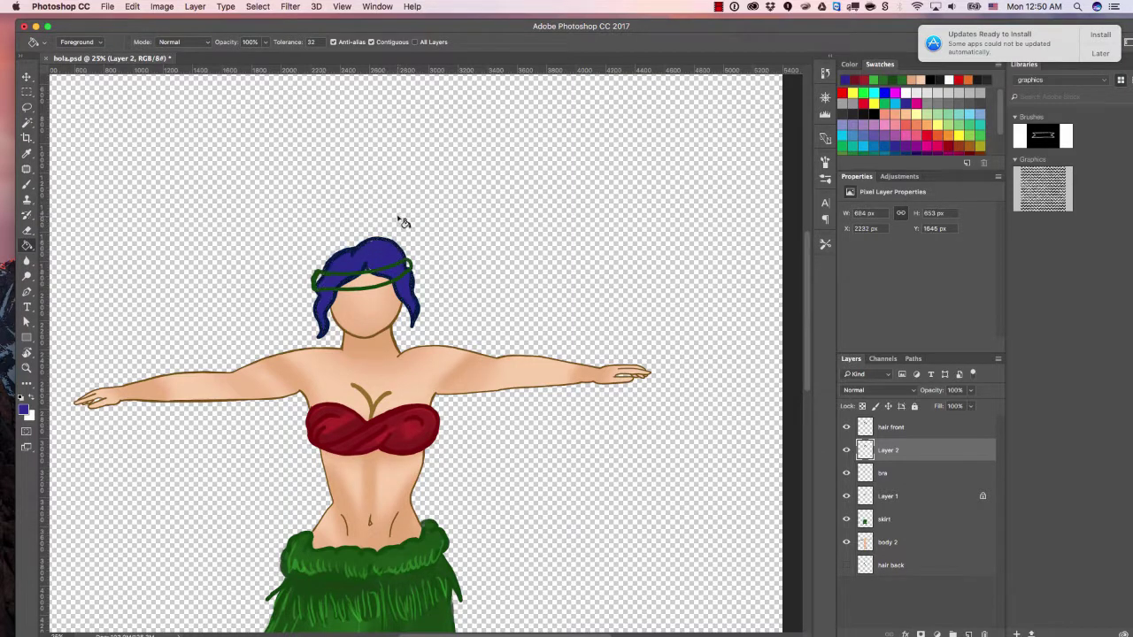
- Touch up the top of the hair in blue-violet, then paint the headband with green sampled from the skirt's waistband
{"action": "key", "text": "b"}
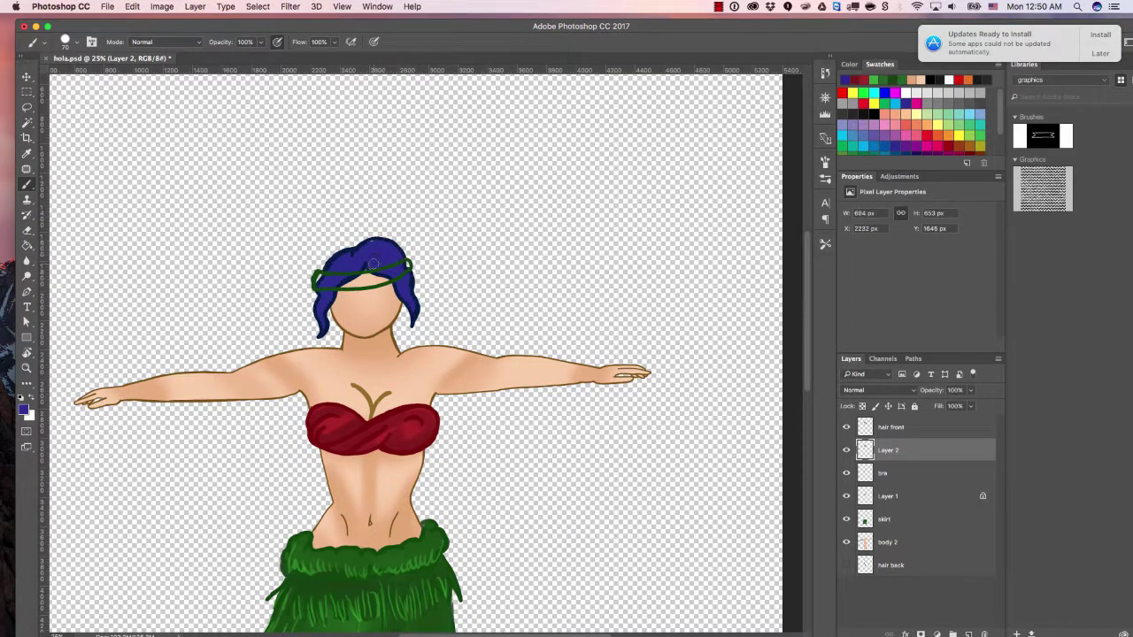
{"action": "left_click", "coordinate": [370, 245]}
{"action": "left_click", "coordinate": [429, 546], "text": "alt"}
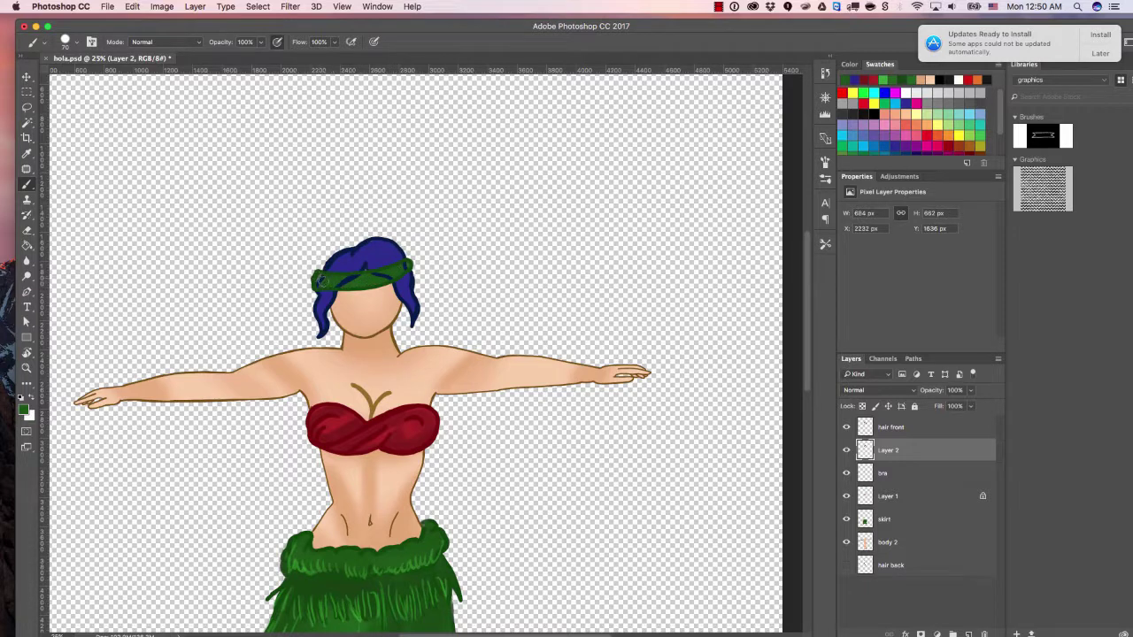
- Undo the last green painting on the headband and merge Layer 2 with the hair front layer
{"action": "key", "text": "super+z"}
{"action": "left_click", "coordinate": [917, 427], "text": "shift"}
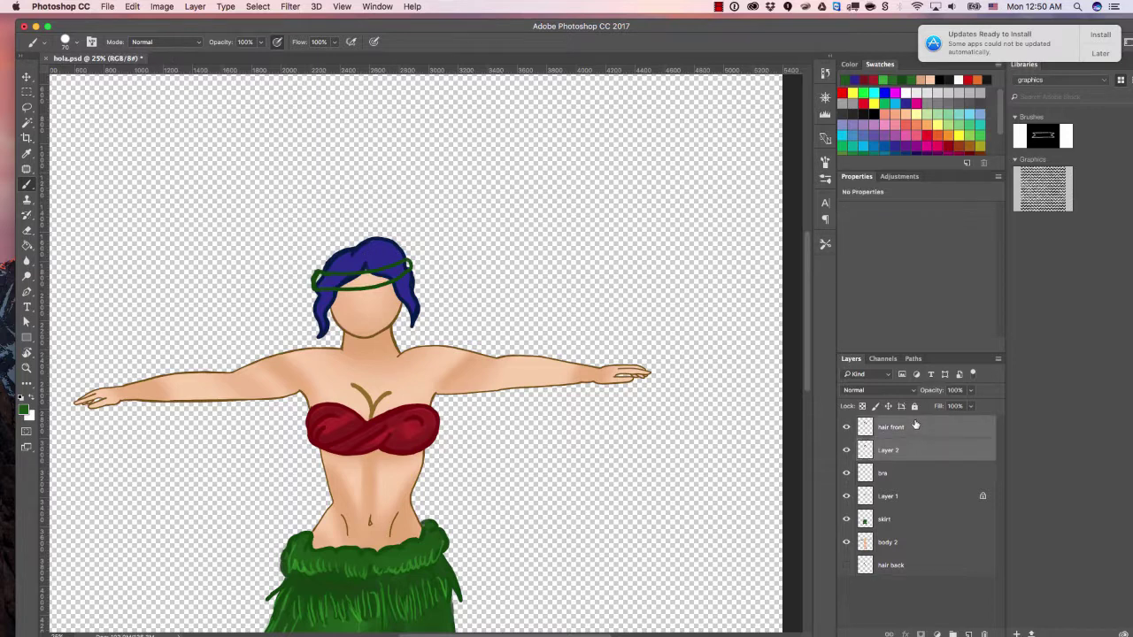
{"action": "key", "text": "super+e"}
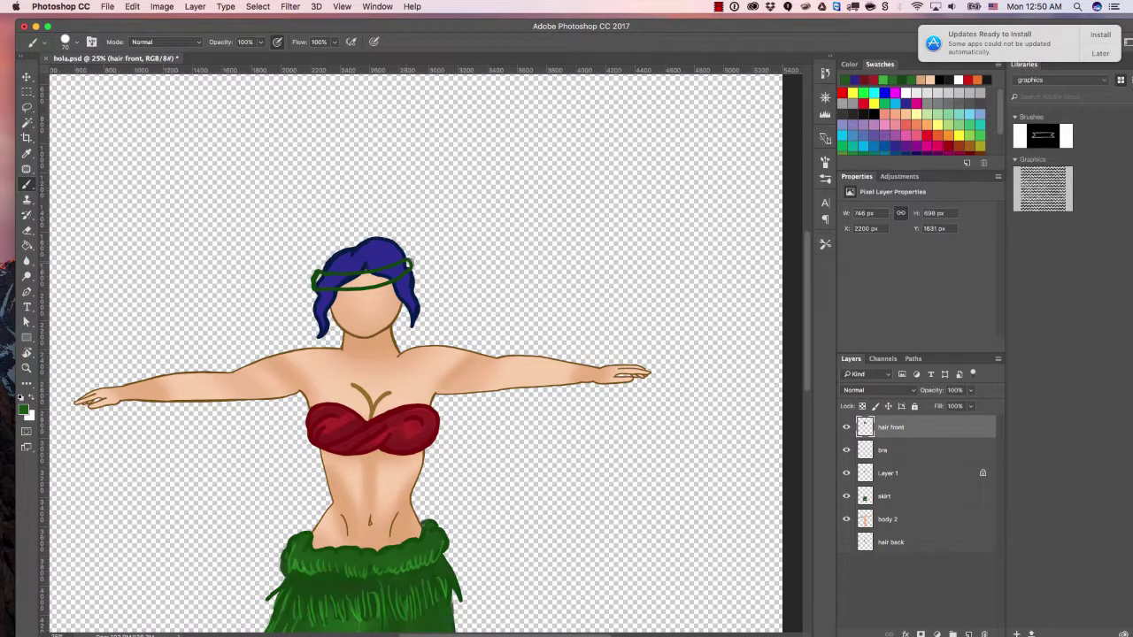
- Paint the headband solid green on the hair front layer, then lasso and cut away the protruding bits at its ends
{"action": "left_click_drag", "start_coordinate": [412, 261], "coordinate": [360, 278]}
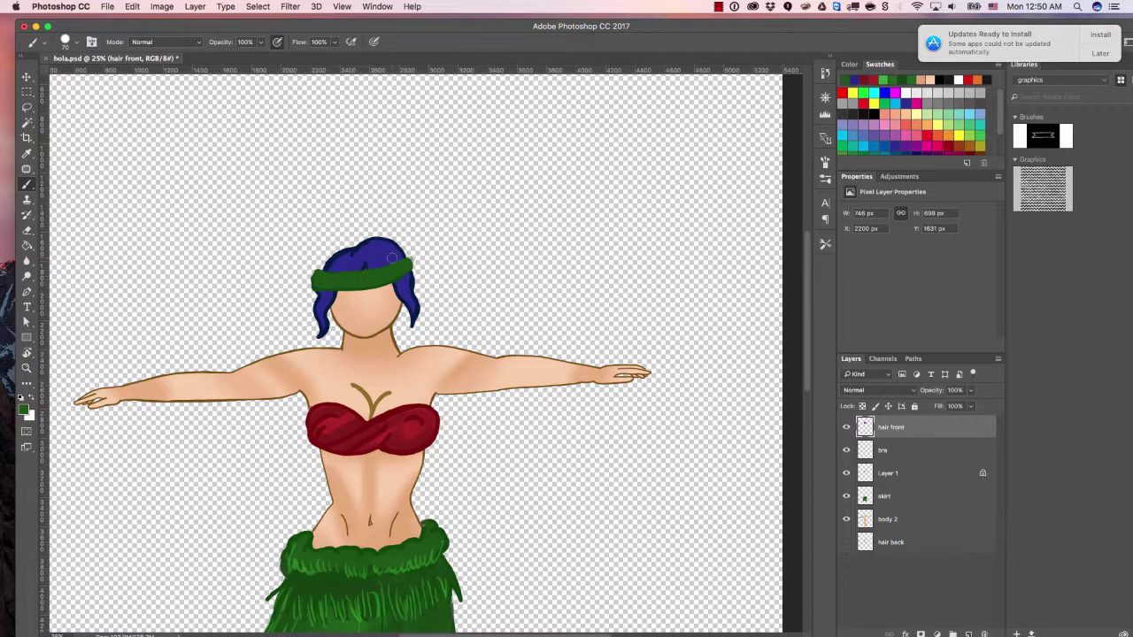
{"action": "key", "text": "l"}
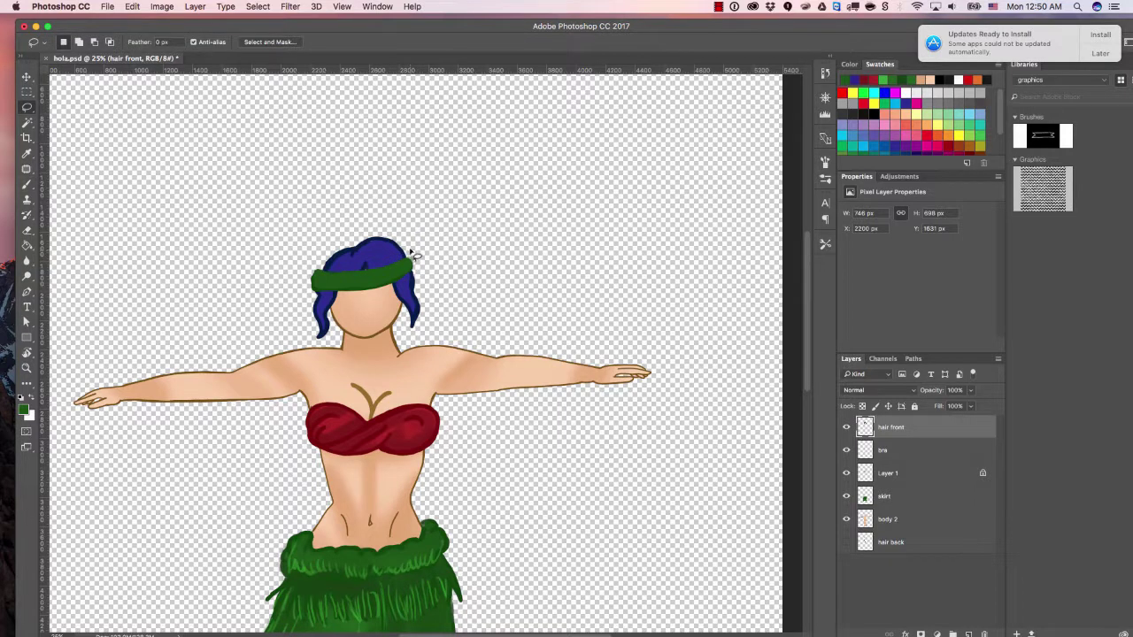
{"action": "mouse_move", "coordinate": [420, 272]}
{"action": "left_mouse_down"}
{"action": "mouse_move", "coordinate": [430, 256]}
{"action": "mouse_move", "coordinate": [417, 223]}
{"action": "mouse_move", "coordinate": [443, 213]}
{"action": "mouse_move", "coordinate": [419, 263]}
{"action": "left_mouse_up"}
{"action": "left_click_drag", "start_coordinate": [315, 291], "coordinate": [328, 236]}
{"action": "key", "text": "super+x"}
- Show and select the hair back layer, and hide every other layer
{"action": "scroll", "coordinate": [546, 155], "scroll_direction": "down", "scroll_amount": 5}
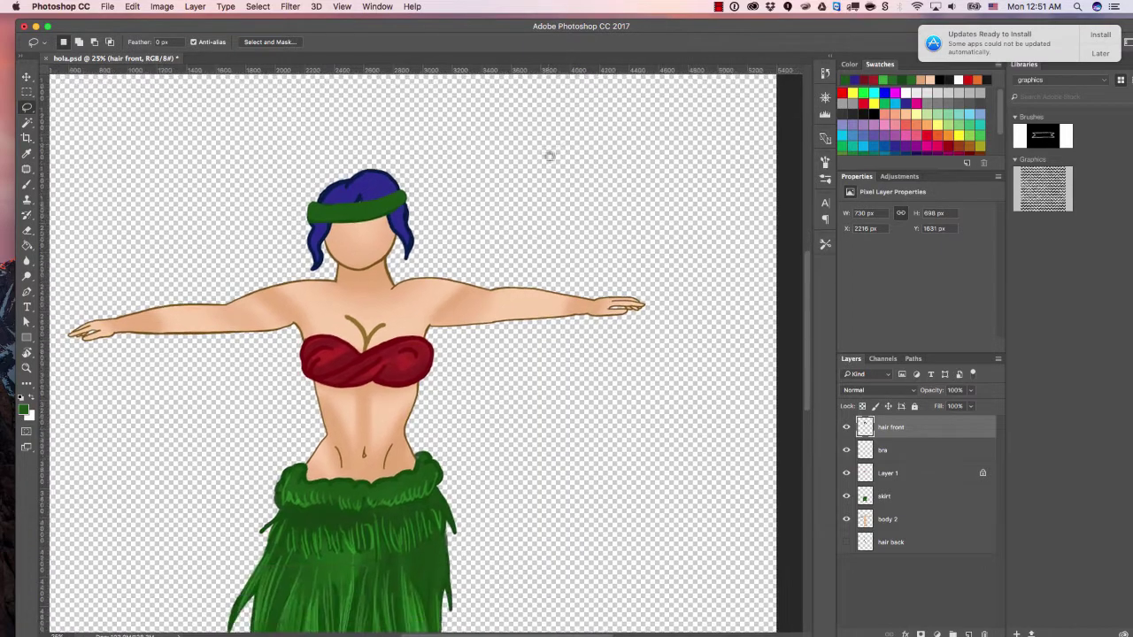
{"action": "scroll", "coordinate": [546, 169], "scroll_direction": "down", "scroll_amount": 2}
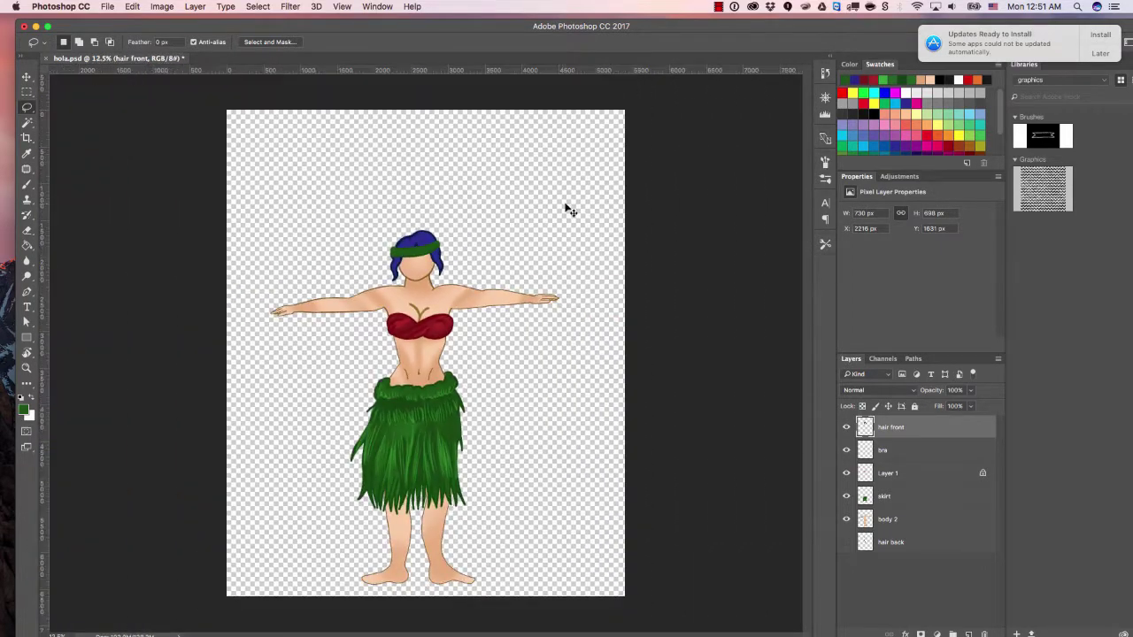
{"action": "scroll", "coordinate": [571, 210], "scroll_direction": "up", "scroll_amount": 1}
{"action": "left_click", "coordinate": [846, 542]}
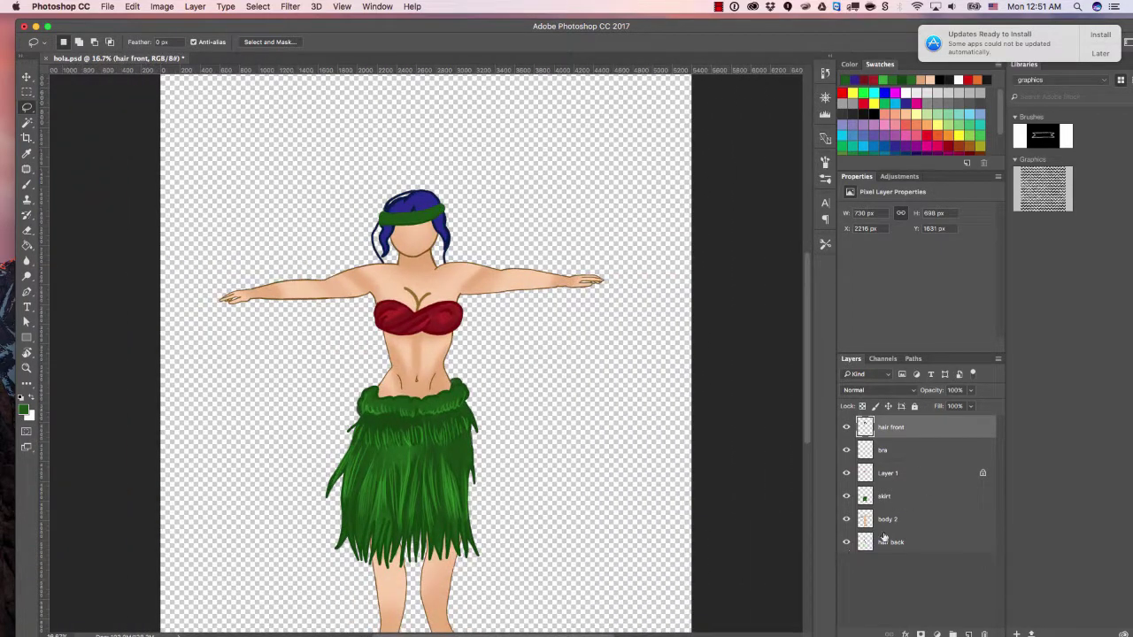
{"action": "left_click", "coordinate": [916, 543]}
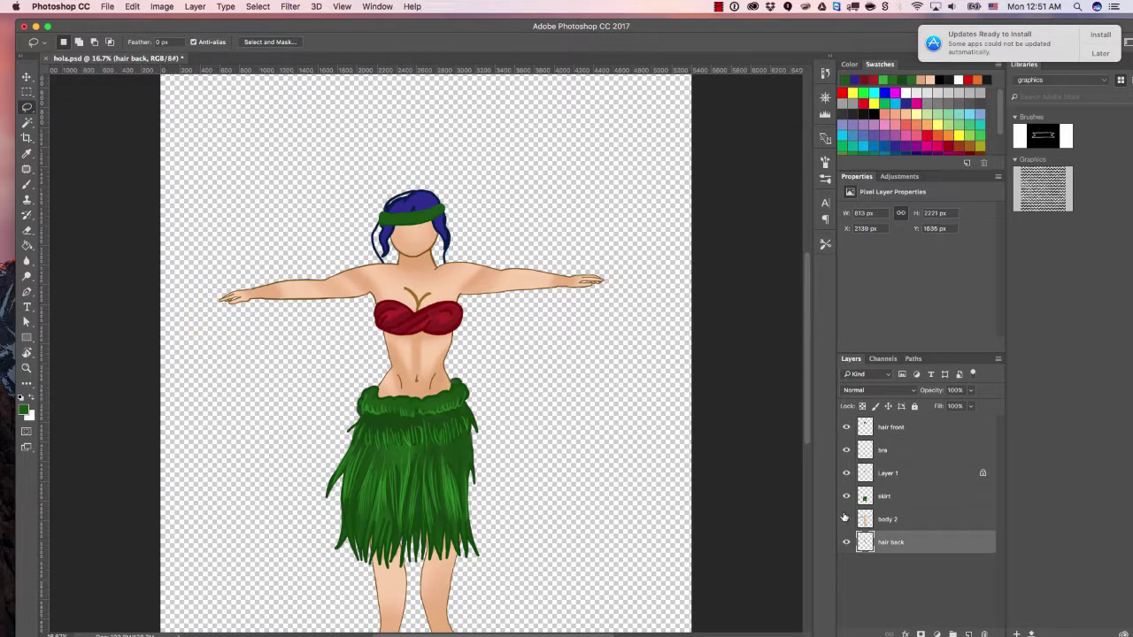
{"action": "left_click_drag", "start_coordinate": [845, 518], "coordinate": [848, 428]}
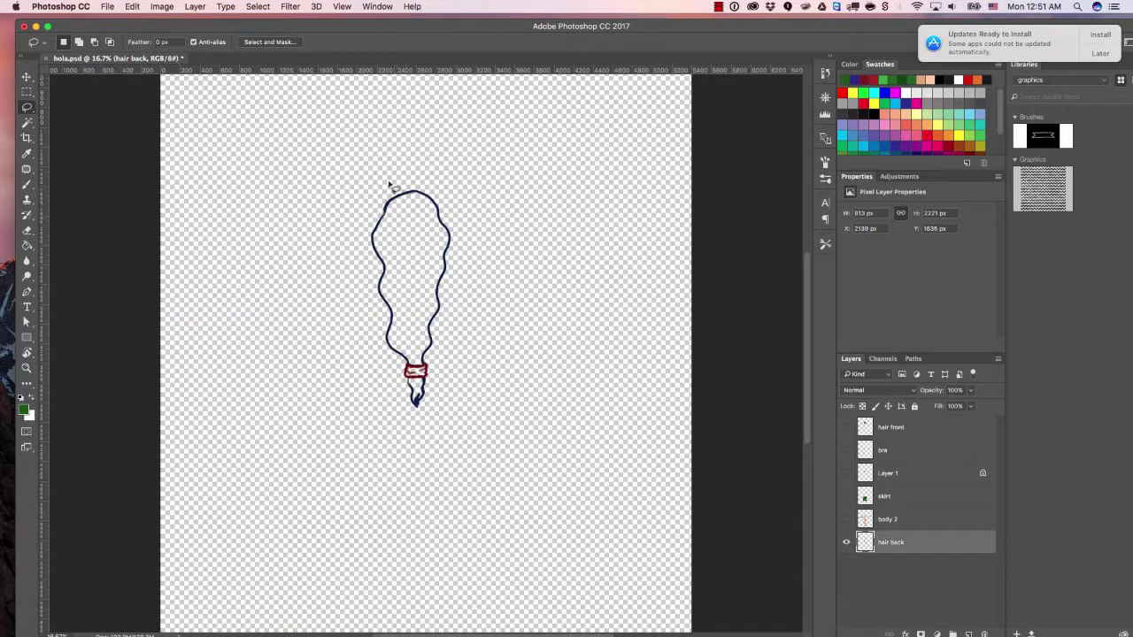
- Lasso the back hair outline above the hair tie and fill it with the dark blue-violet swatch on the hair back layer
{"action": "mouse_move", "coordinate": [395, 354]}
{"action": "left_mouse_down"}
{"action": "mouse_move", "coordinate": [376, 239]}
{"action": "mouse_move", "coordinate": [406, 194]}
{"action": "mouse_move", "coordinate": [425, 192]}
{"action": "mouse_move", "coordinate": [447, 220]}
{"action": "mouse_move", "coordinate": [450, 268]}
{"action": "mouse_move", "coordinate": [426, 367]}
{"action": "mouse_move", "coordinate": [405, 356]}
{"action": "left_mouse_up"}
{"action": "key", "text": "alt"}
{"action": "left_click", "coordinate": [893, 145]}
{"action": "key", "text": "g"}
{"action": "left_click", "coordinate": [434, 269]}
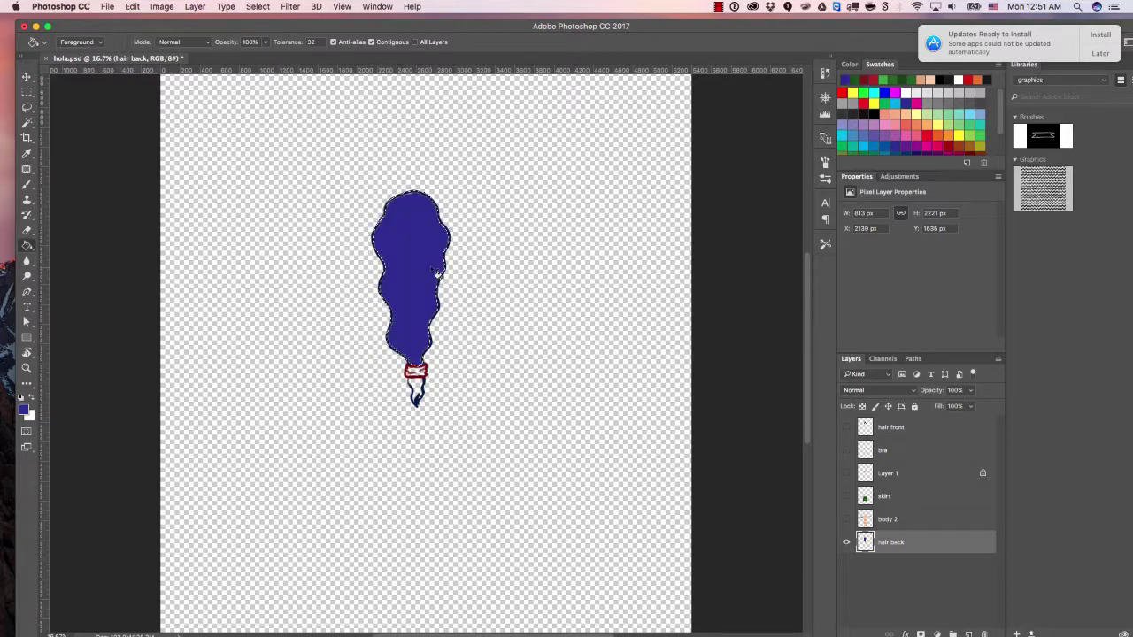
{"action": "key", "text": "super+g"}
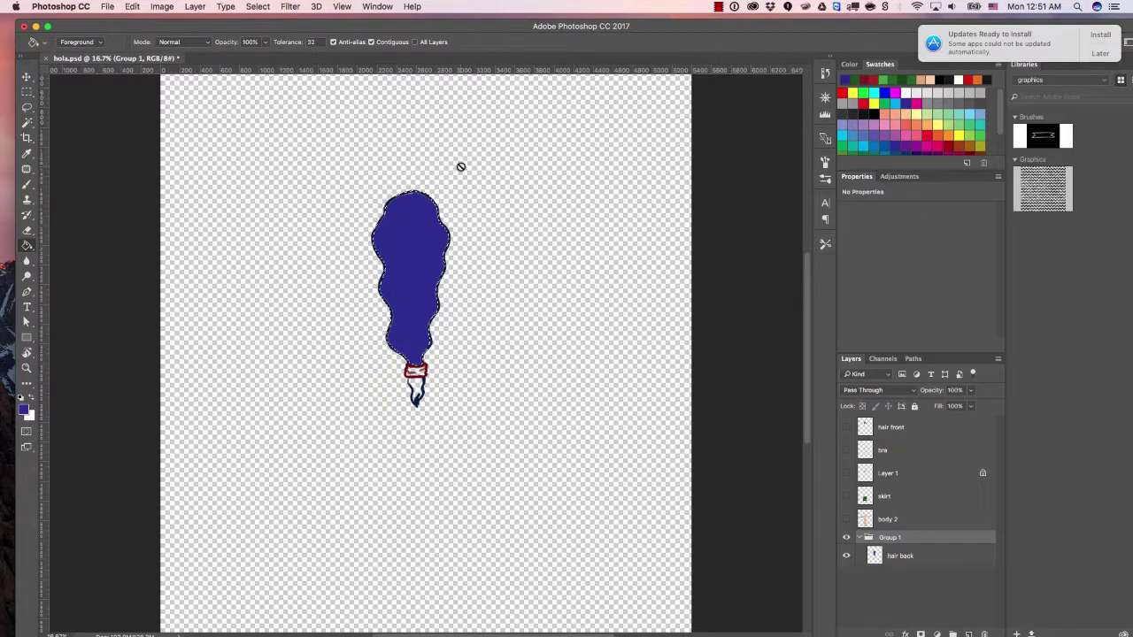
{"action": "key", "text": "super+d"}
{"action": "key", "text": "b"}
{"action": "left_click", "coordinate": [431, 245]}
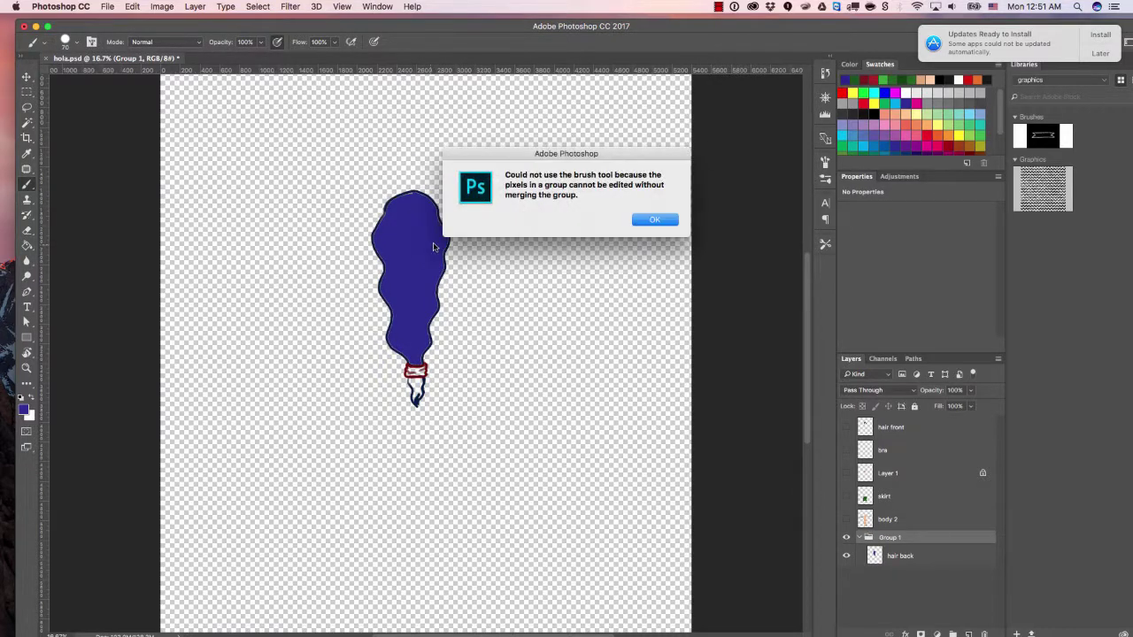
{"action": "left_click", "coordinate": [651, 220]}
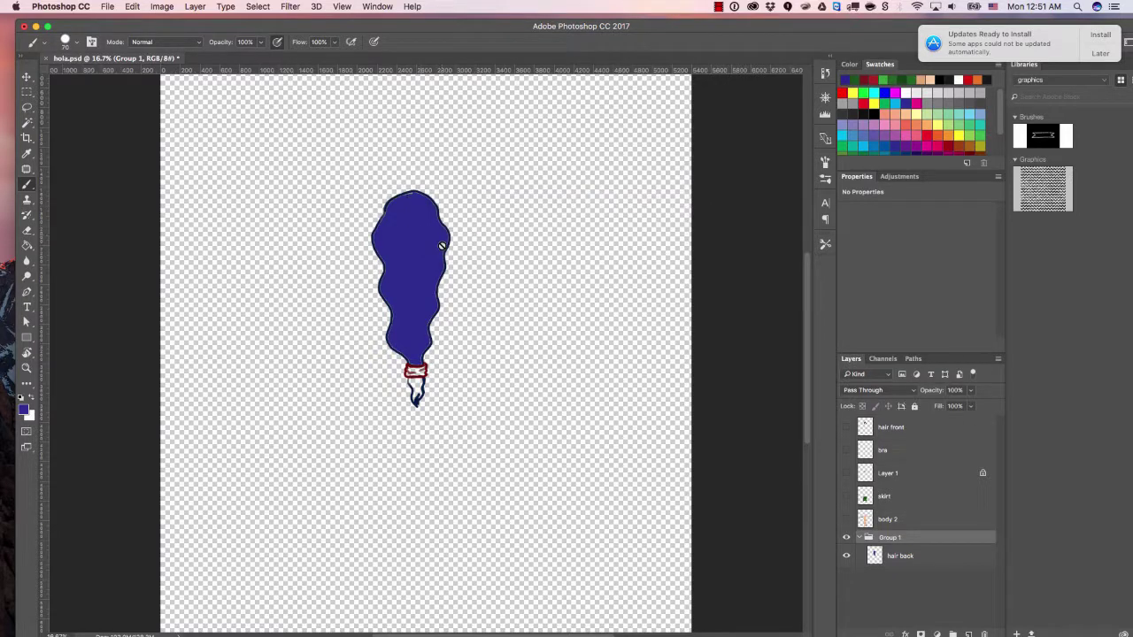
{"action": "left_click", "coordinate": [924, 554]}
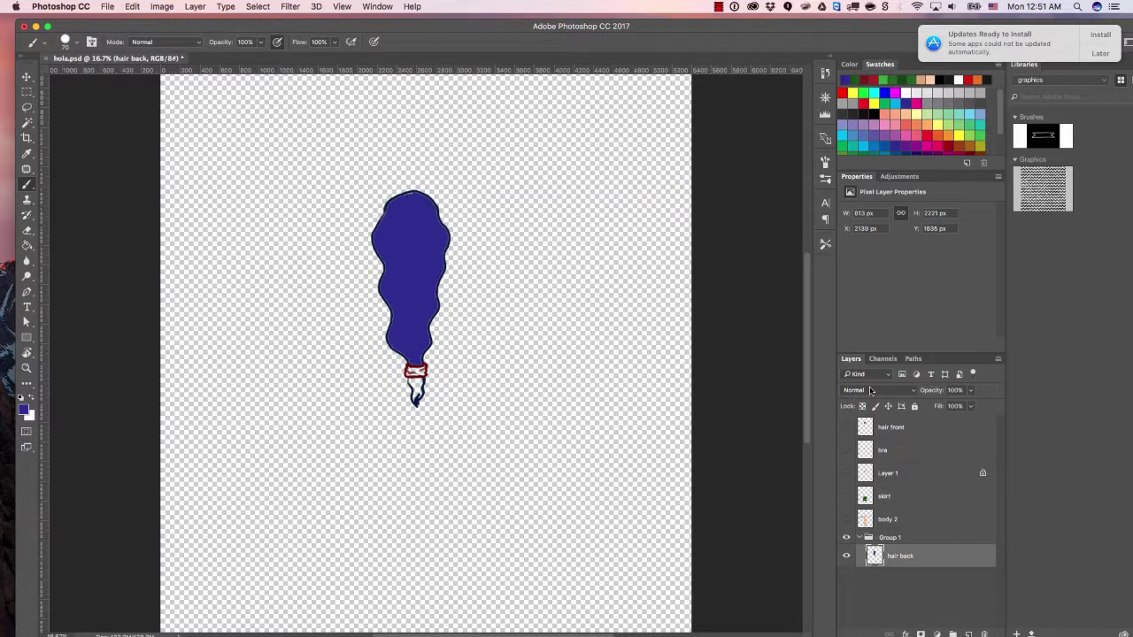
{"action": "key", "text": "alt+super+z"}
{"action": "key", "text": "alt+super+z"}
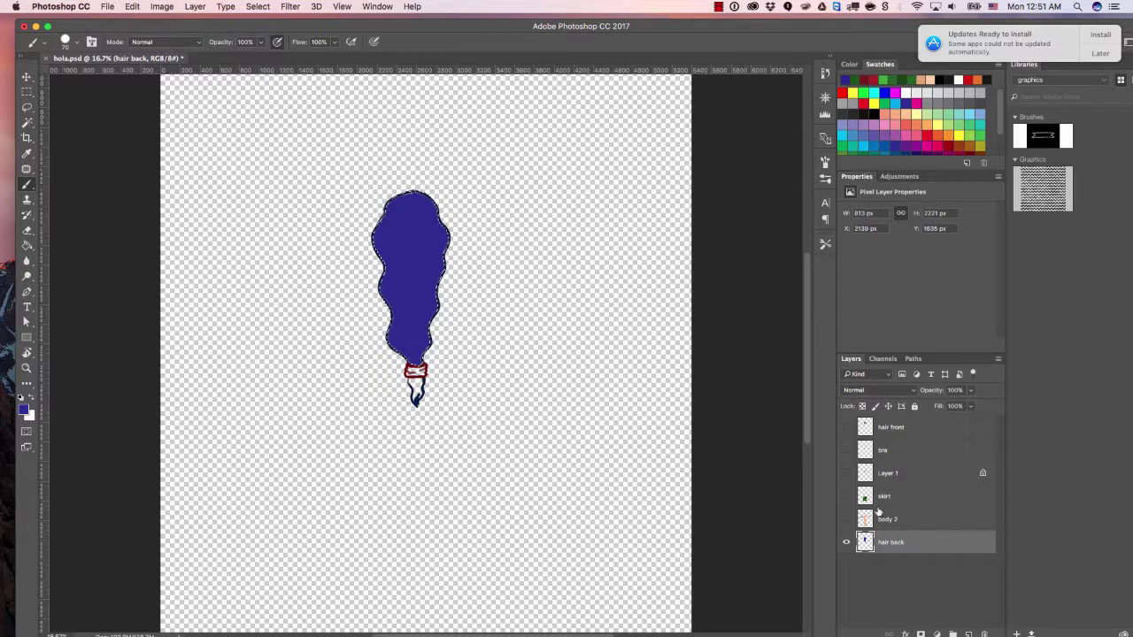
- Clear the selection and paint the back hair's edges and the tip below the hair tie in blue-violet
{"action": "key", "text": "super+d"}
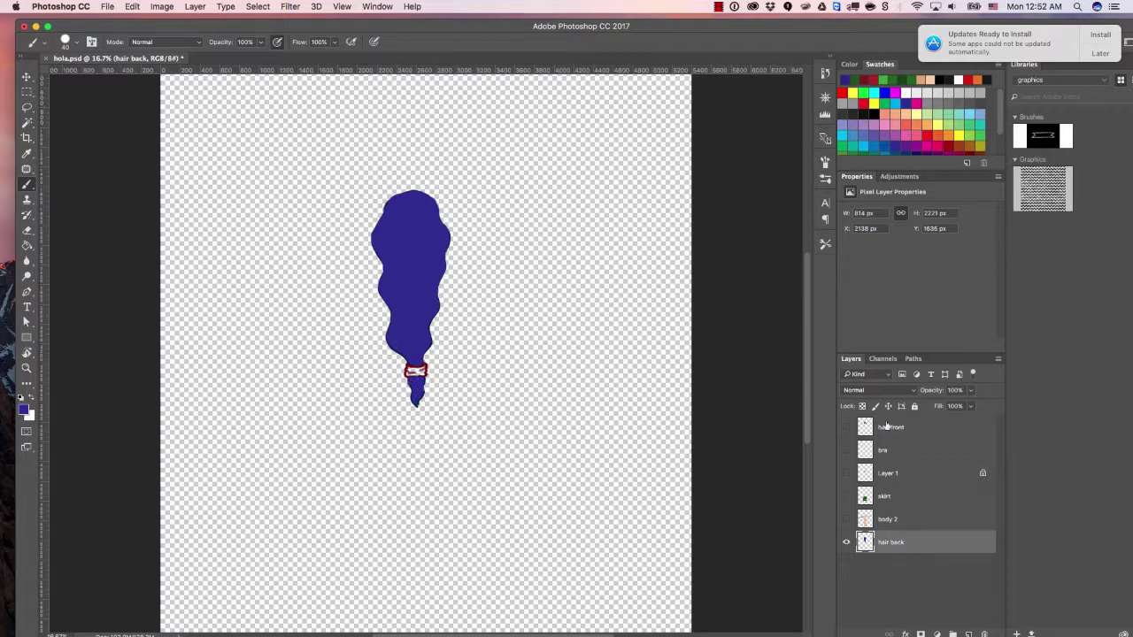
- Show Layer 1 to sample reds from the bra, and paint and shade the hair tie on the hair back layer
{"action": "left_click", "coordinate": [847, 427]}
{"action": "left_click", "coordinate": [846, 427]}
{"action": "left_click", "coordinate": [847, 453]}
{"action": "left_click", "coordinate": [847, 451]}
{"action": "left_click", "coordinate": [846, 474]}
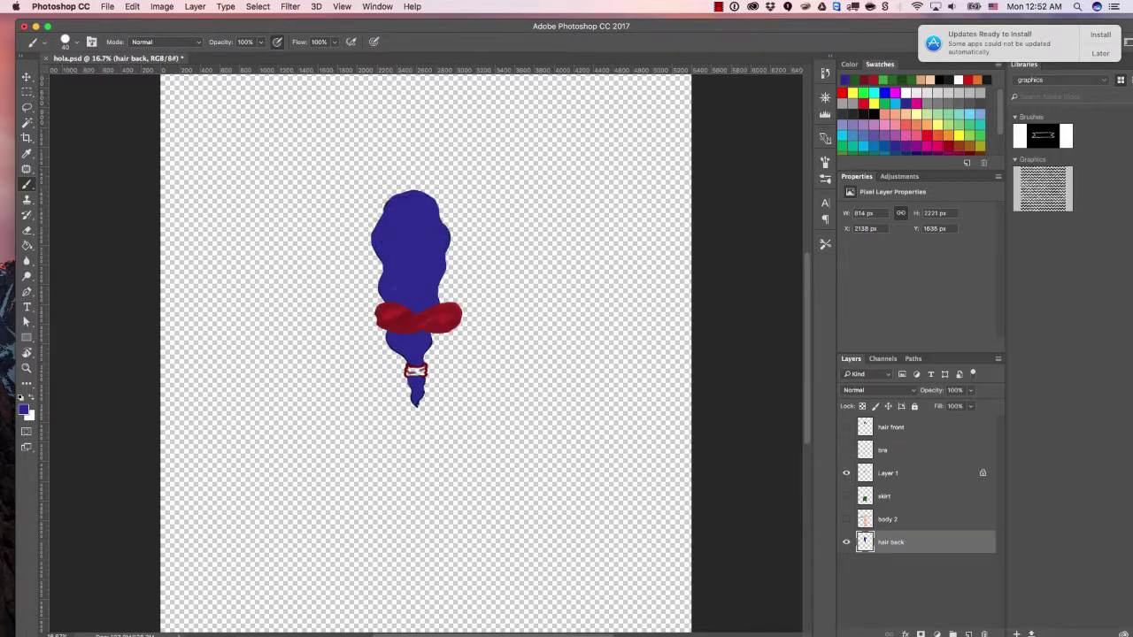
{"action": "left_click", "coordinate": [439, 322], "text": "alt"}
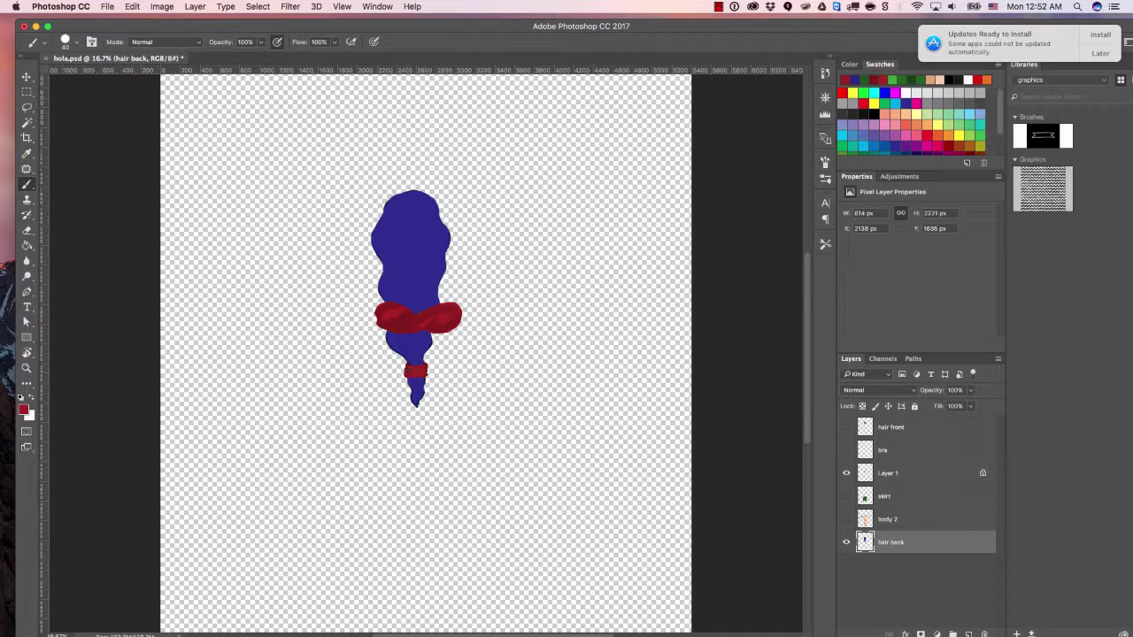
{"action": "left_click", "coordinate": [424, 328], "text": "alt"}
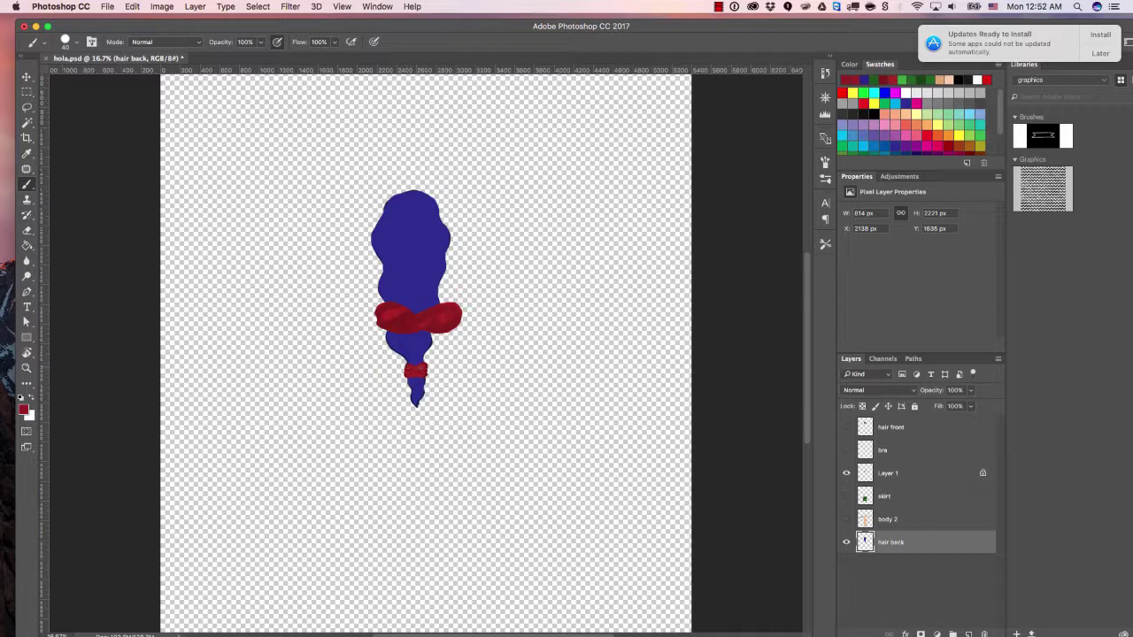
- Make all layers visible again and merge Layer 1 with the bra layer
{"action": "left_click", "coordinate": [846, 473]}
{"action": "left_click_drag", "start_coordinate": [845, 518], "coordinate": [846, 426]}
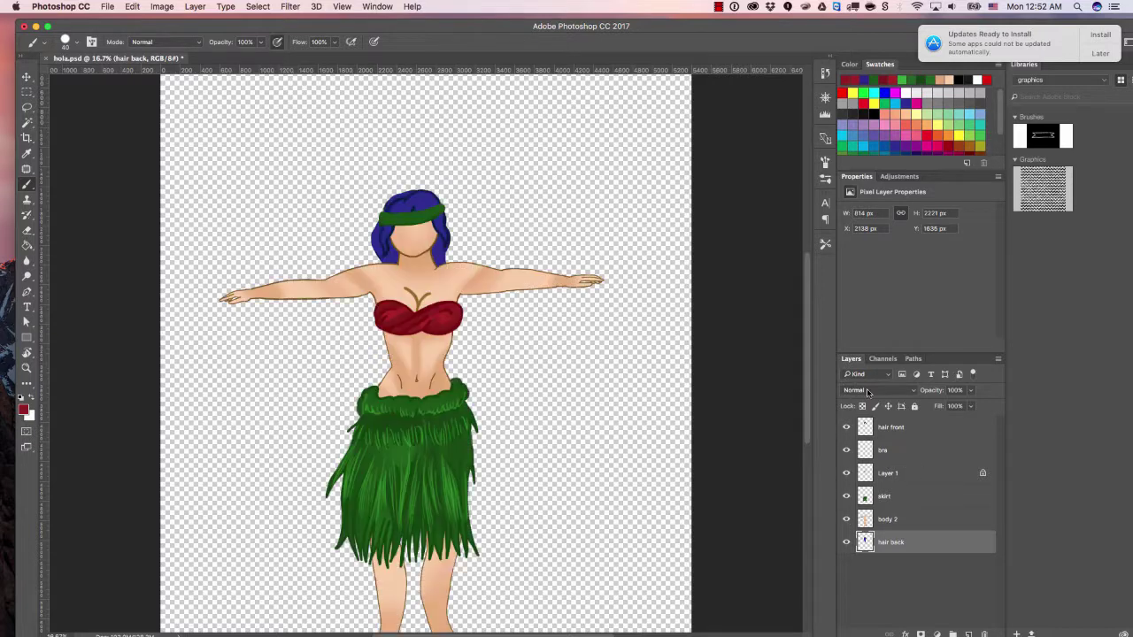
{"action": "key", "text": "v"}
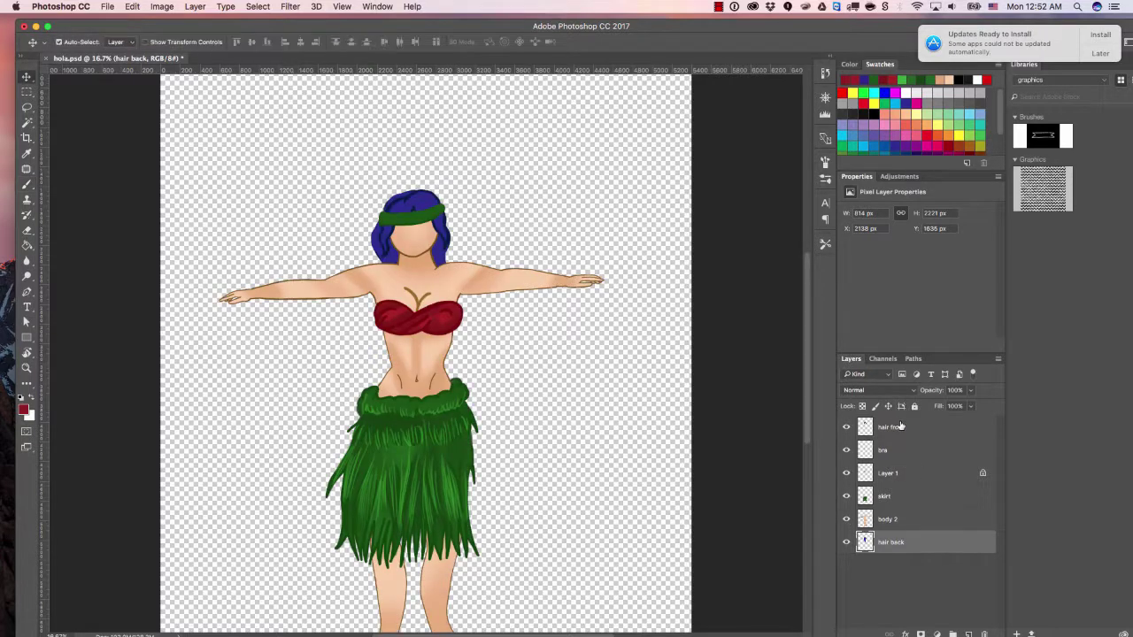
{"action": "left_click", "coordinate": [898, 471]}
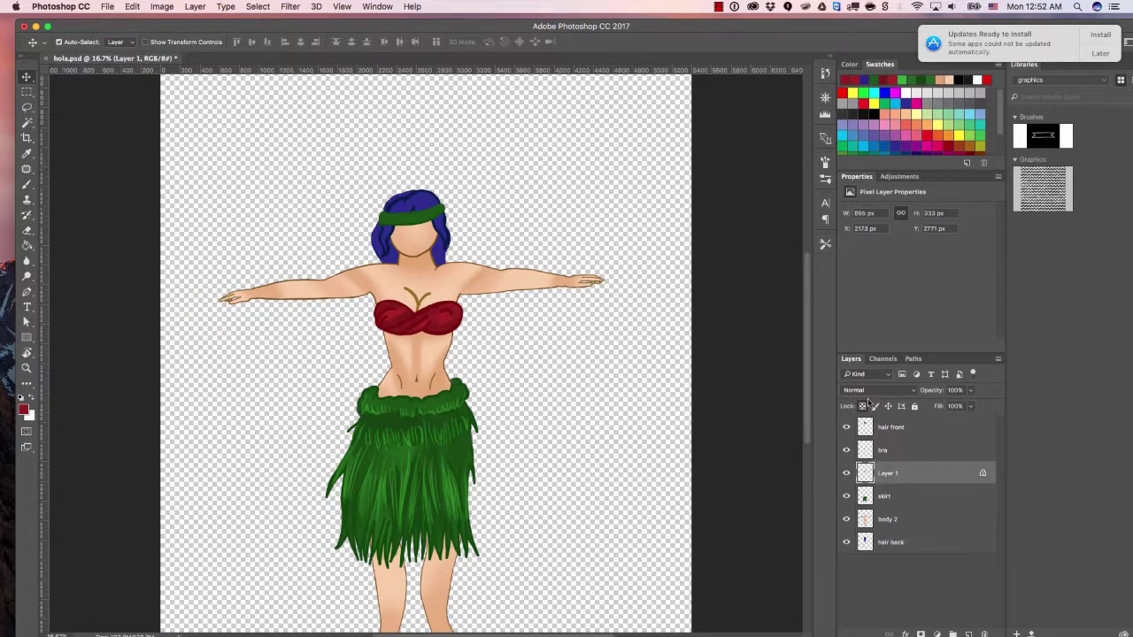
{"action": "left_click", "coordinate": [907, 452], "text": "shift"}
{"action": "key", "text": "super+e"}
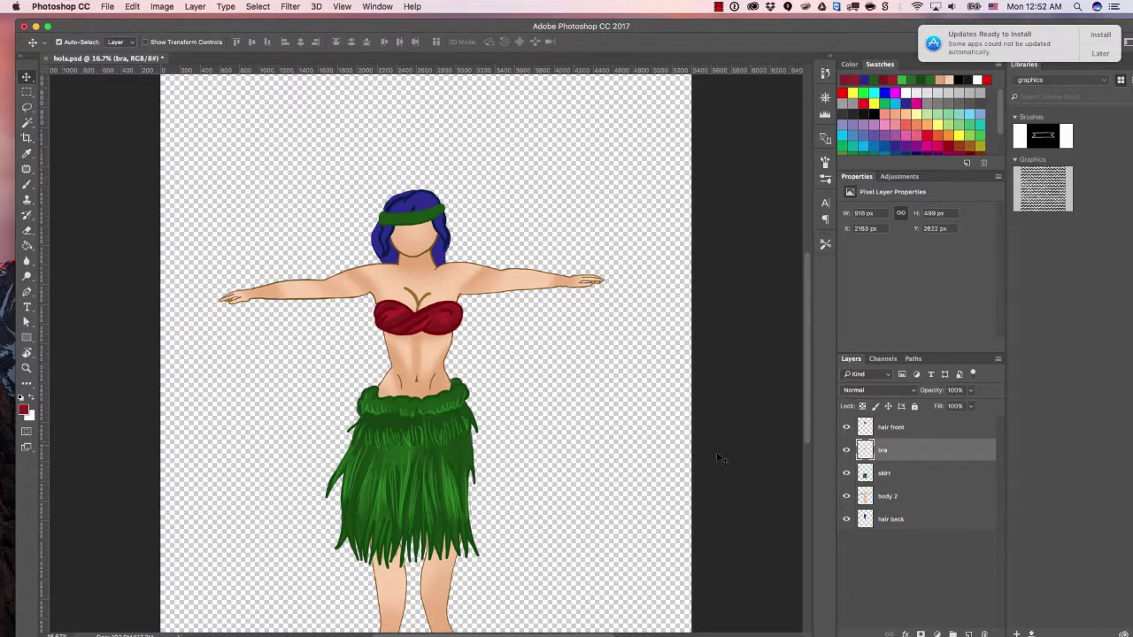
- Save the document as hola.psd on the Desktop in Photoshop format, keeping layers and maximum compatibility
{"action": "left_click_drag", "start_coordinate": [716, 452], "coordinate": [695, 465]}
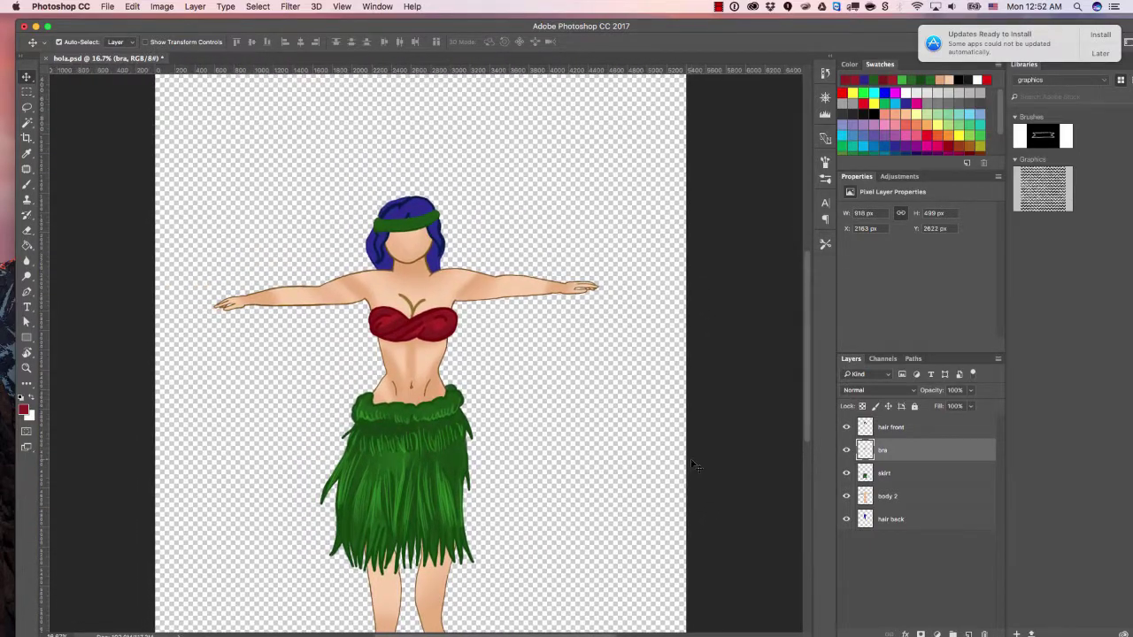
{"action": "key", "text": "super+minus"}
{"action": "key", "text": "super+minus"}
{"action": "key", "text": "super+plus"}
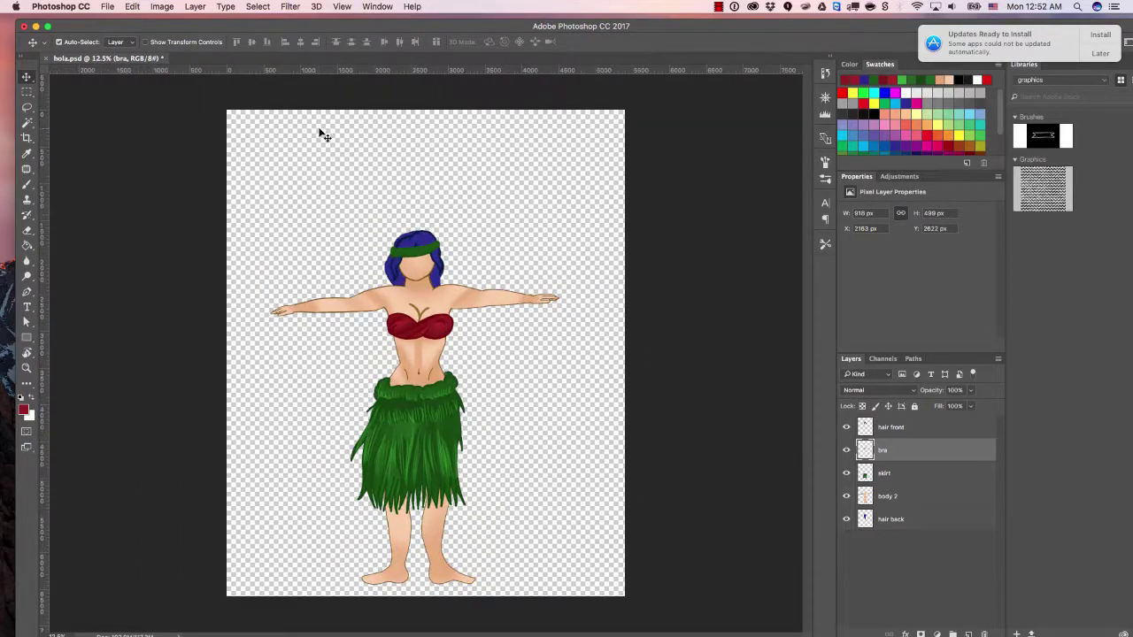
{"action": "left_click", "coordinate": [107, 6]}
{"action": "left_click", "coordinate": [107, 7]}
{"action": "left_click", "coordinate": [119, 7]}
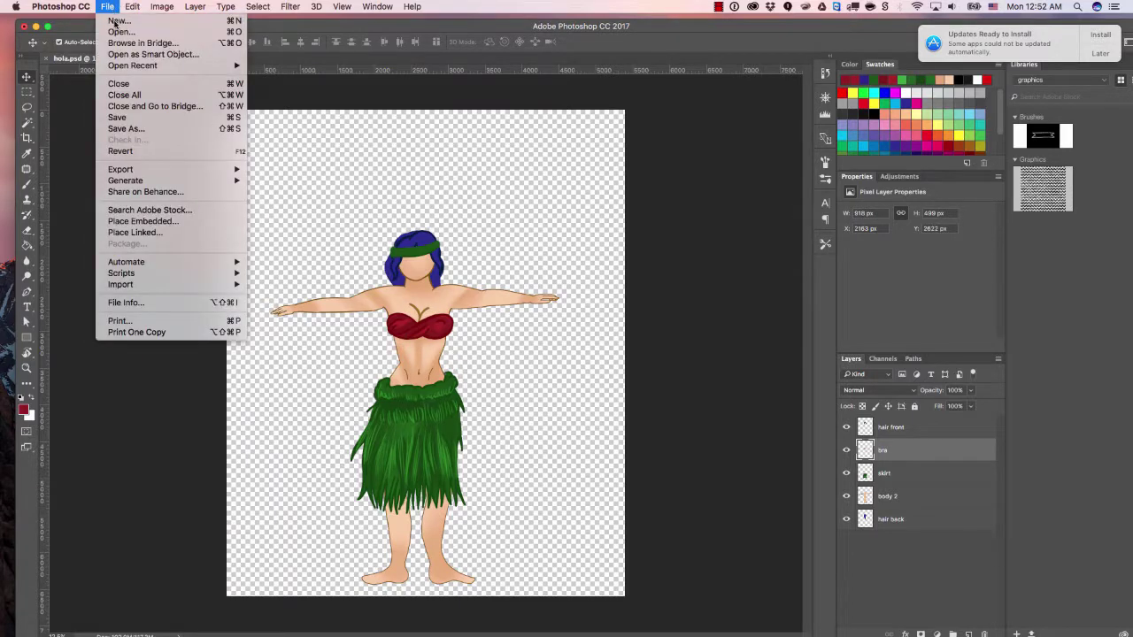
{"action": "left_click", "coordinate": [149, 128]}
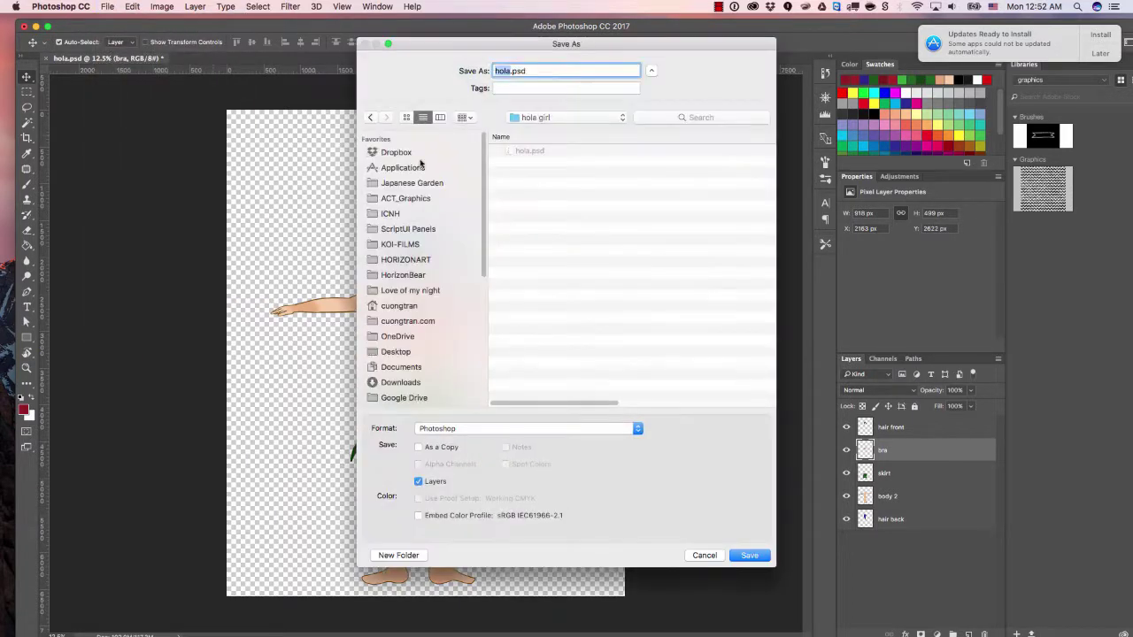
{"action": "left_click", "coordinate": [403, 354]}
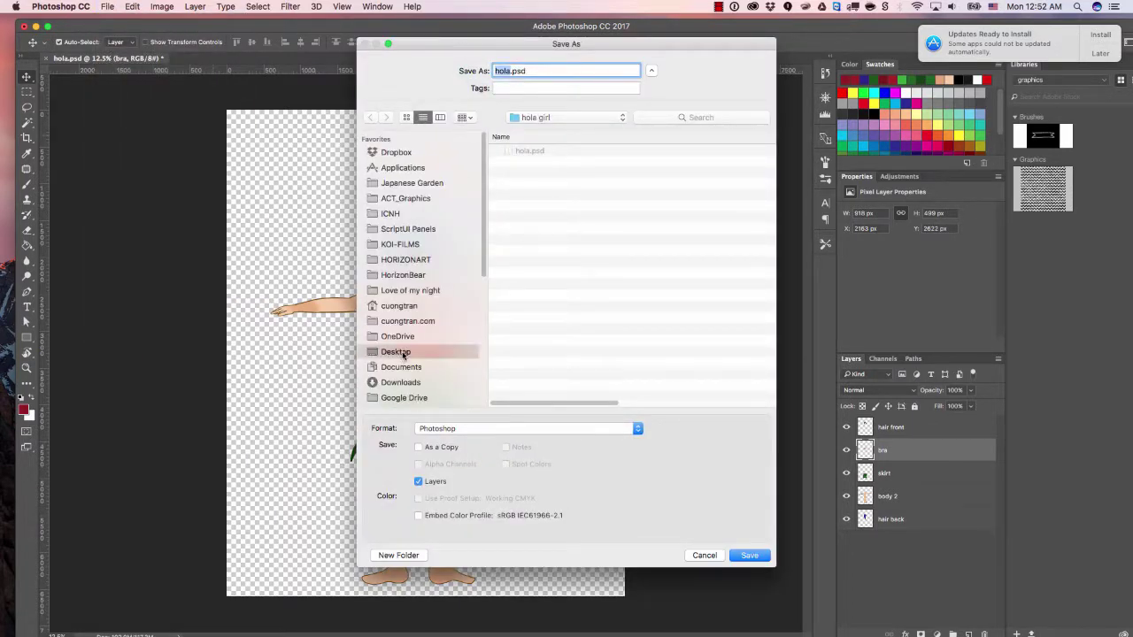
{"action": "left_click", "coordinate": [748, 555]}
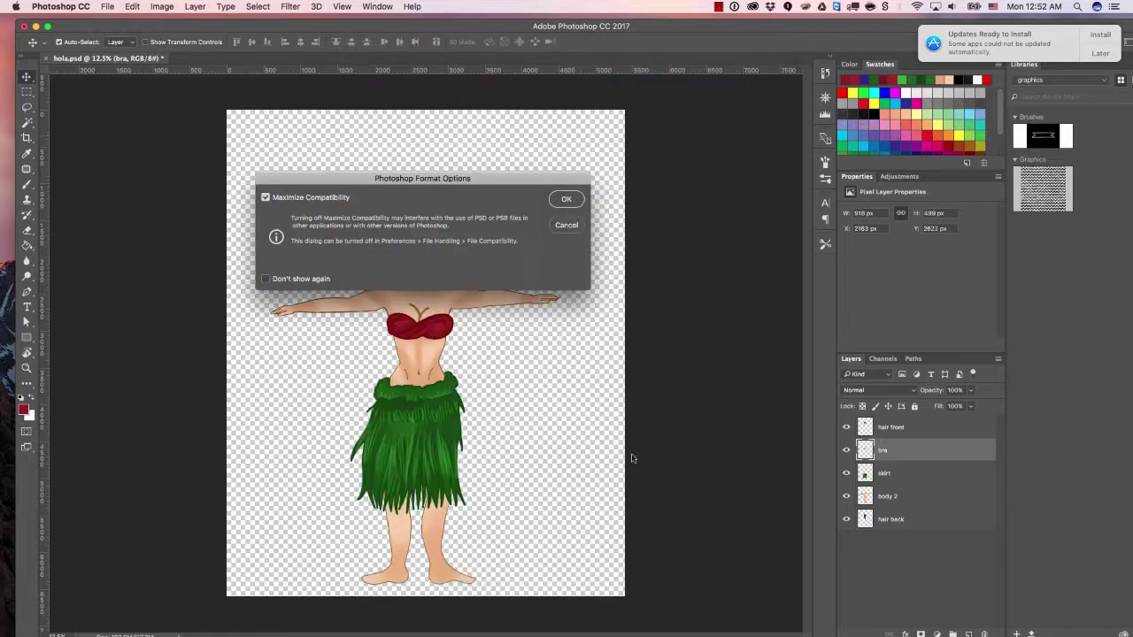
{"action": "left_click", "coordinate": [571, 200]}
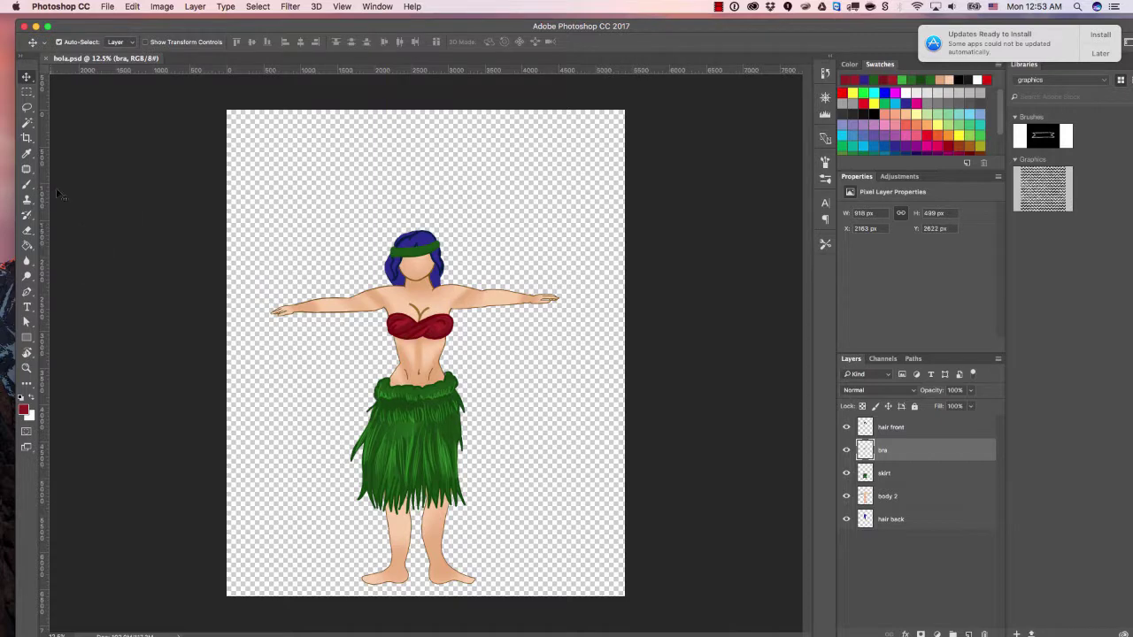
- Go through the final layers one by one, from hair front down to hair back
{"action": "left_click", "coordinate": [60, 7]}
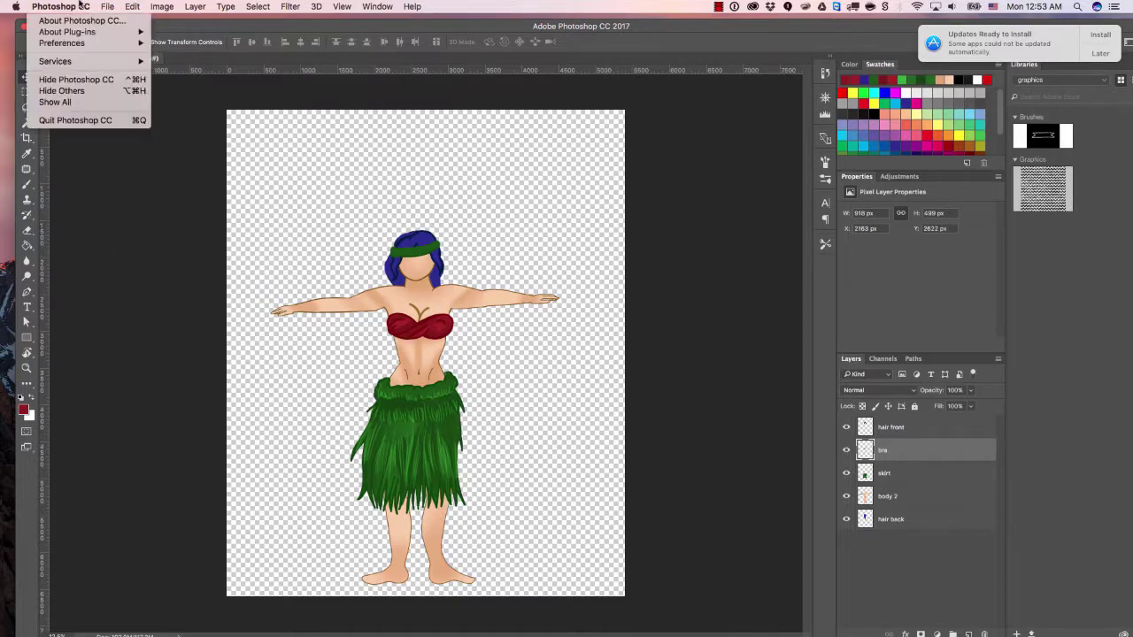
{"action": "left_click", "coordinate": [910, 427]}
{"action": "left_click", "coordinate": [911, 428]}
{"action": "left_click", "coordinate": [916, 449]}
{"action": "left_click", "coordinate": [915, 473]}
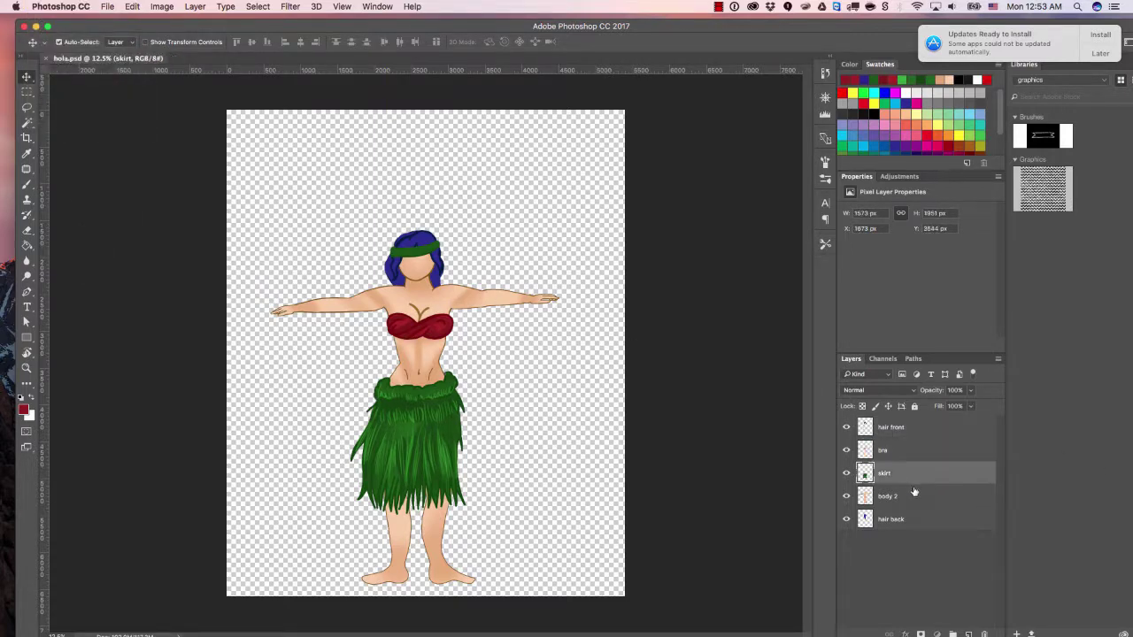
{"action": "left_click", "coordinate": [914, 496]}
{"action": "left_click", "coordinate": [904, 528]}
- Quit Photoshop and bring up the empty project's item list in After Effects
{"action": "left_click", "coordinate": [66, 5]}
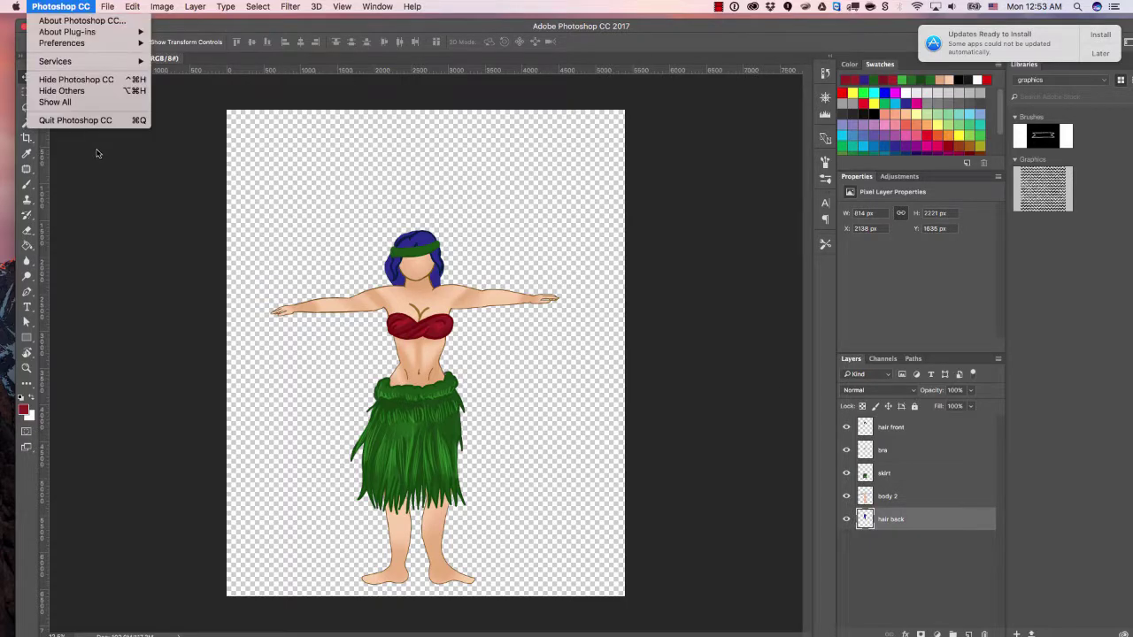
{"action": "left_click", "coordinate": [99, 121]}
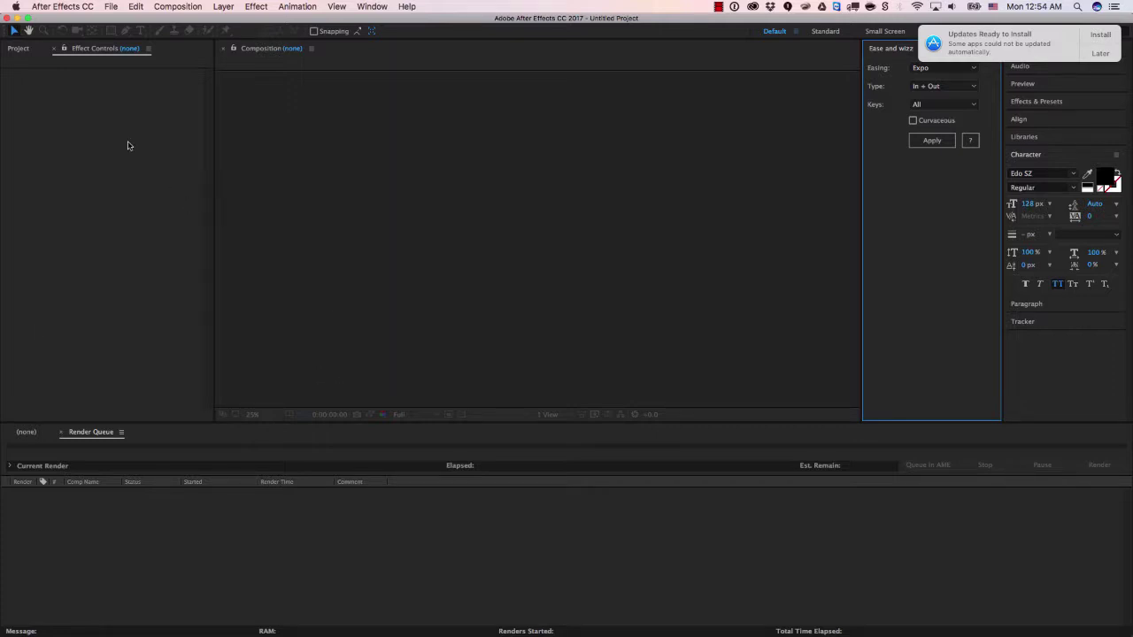
{"action": "left_click", "coordinate": [19, 49]}
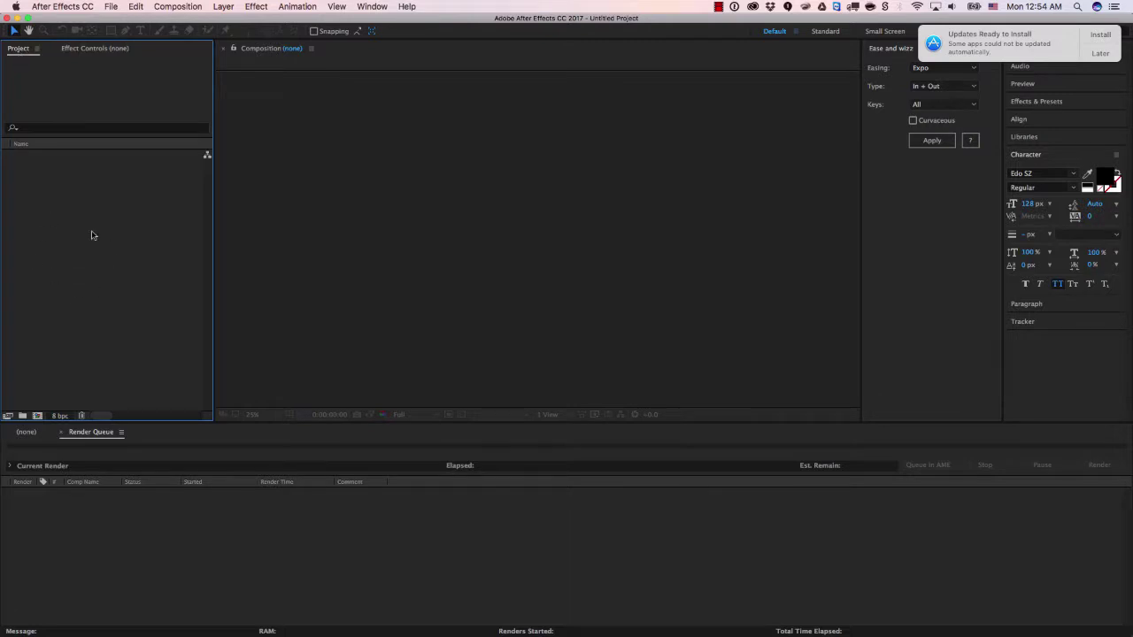
- Start importing a file into the project and choose hola.psd from the Desktop
{"action": "double_click", "coordinate": [59, 272]}
{"action": "left_click_drag", "start_coordinate": [535, 116], "coordinate": [222, 243]}
{"action": "scroll", "coordinate": [256, 232], "scroll_direction": "down", "scroll_amount": 10}
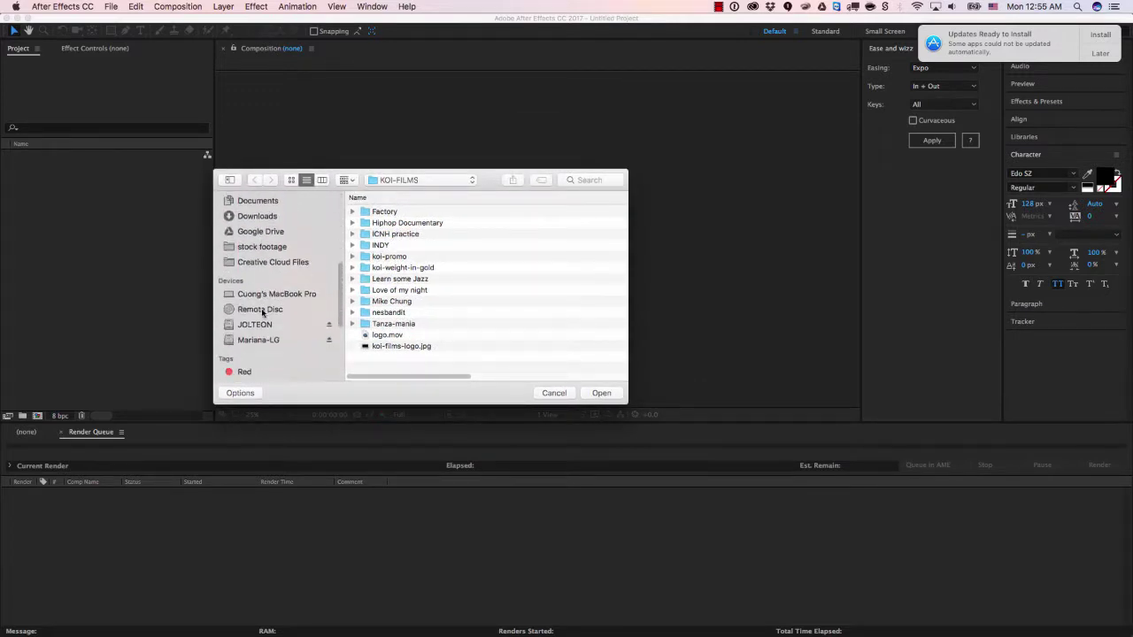
{"action": "scroll", "coordinate": [269, 226], "scroll_direction": "up", "scroll_amount": 3}
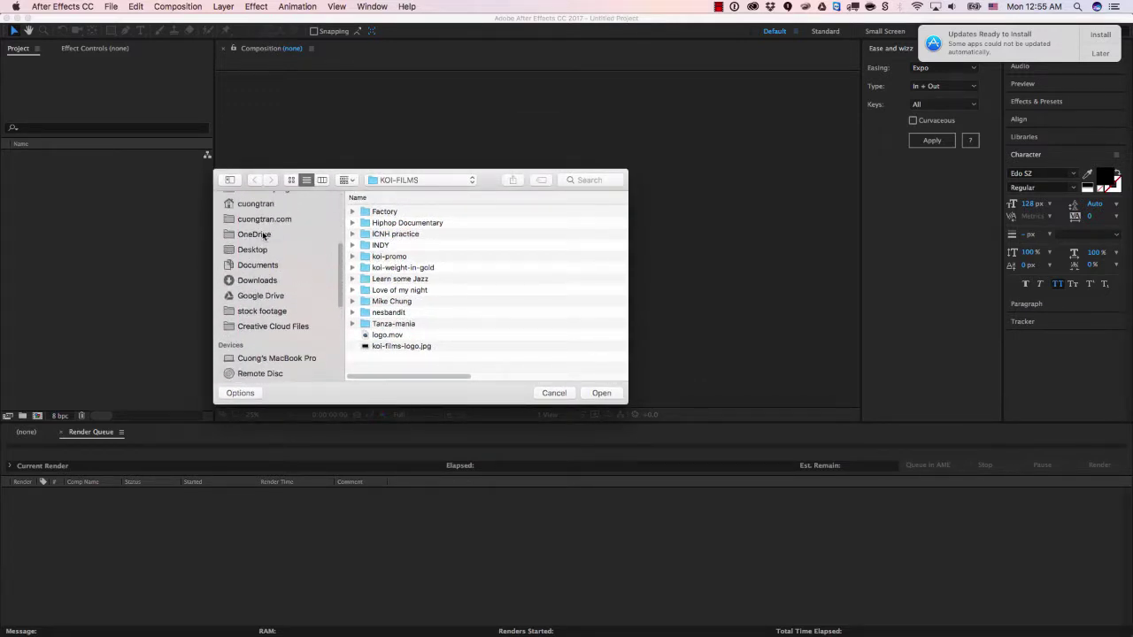
{"action": "left_click", "coordinate": [252, 249]}
{"action": "scroll", "coordinate": [416, 257], "scroll_direction": "down", "scroll_amount": 5}
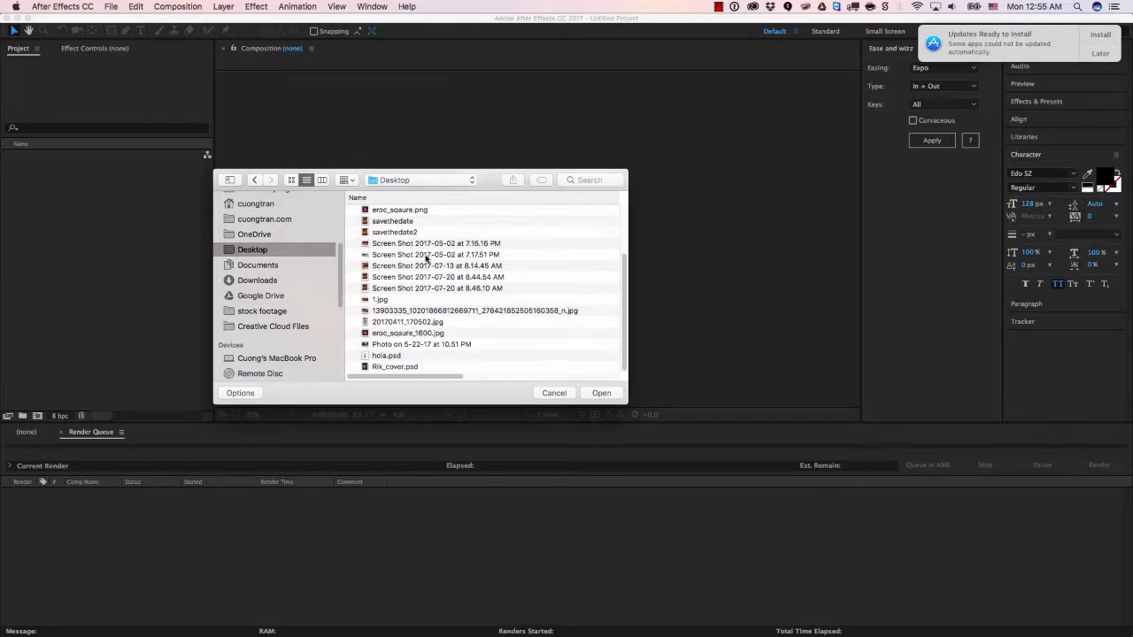
{"action": "left_click", "coordinate": [387, 357]}
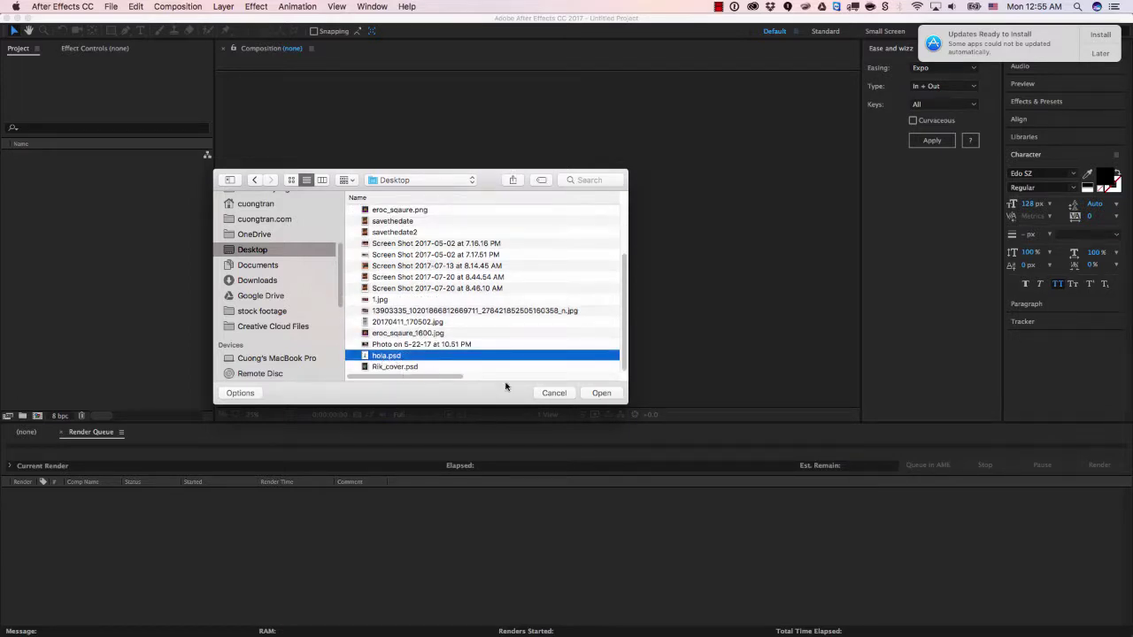
{"action": "left_click", "coordinate": [600, 393]}
- Set the import kind of hola.psd to Composition, keep Editable Layer Styles, and complete the import
{"action": "left_click_drag", "start_coordinate": [565, 233], "coordinate": [239, 234]}
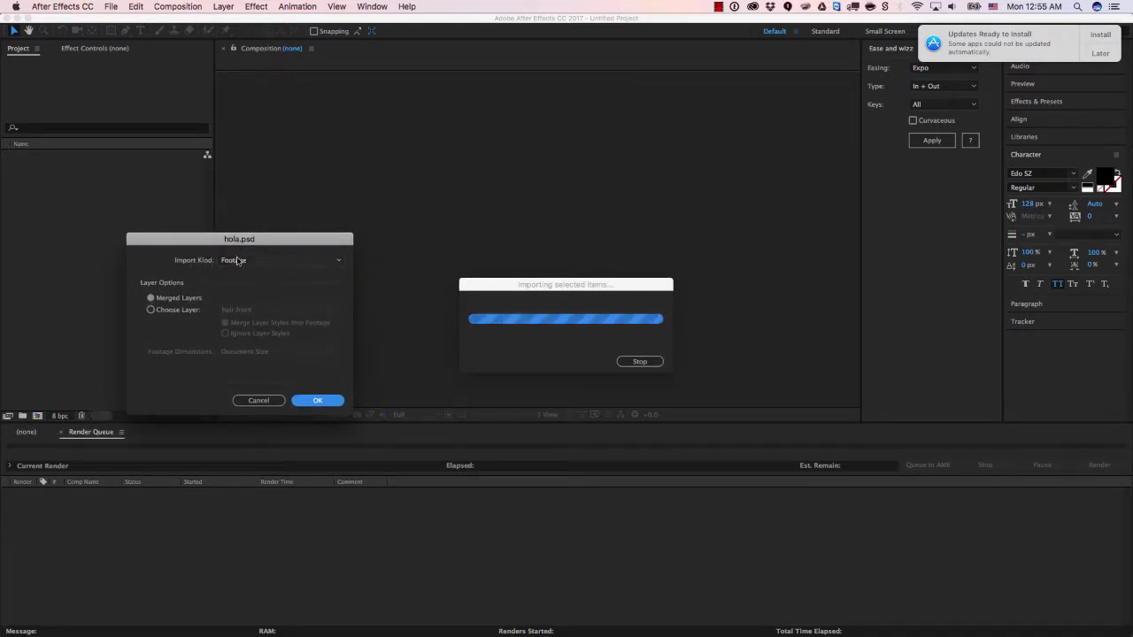
{"action": "left_click", "coordinate": [239, 262]}
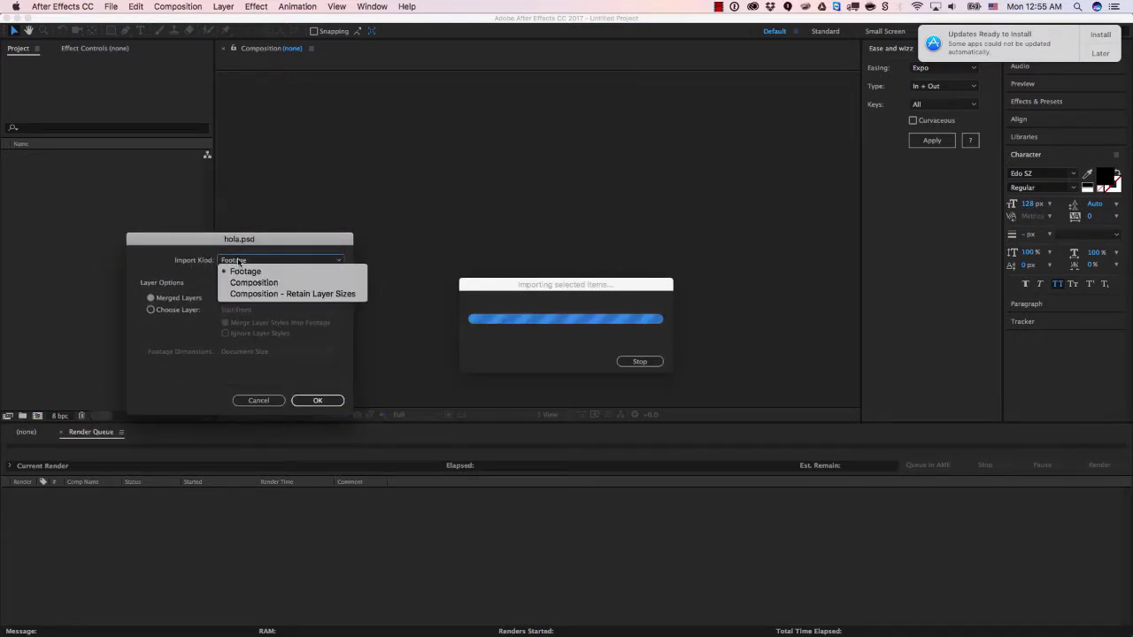
{"action": "left_click", "coordinate": [345, 296]}
{"action": "left_click", "coordinate": [319, 260]}
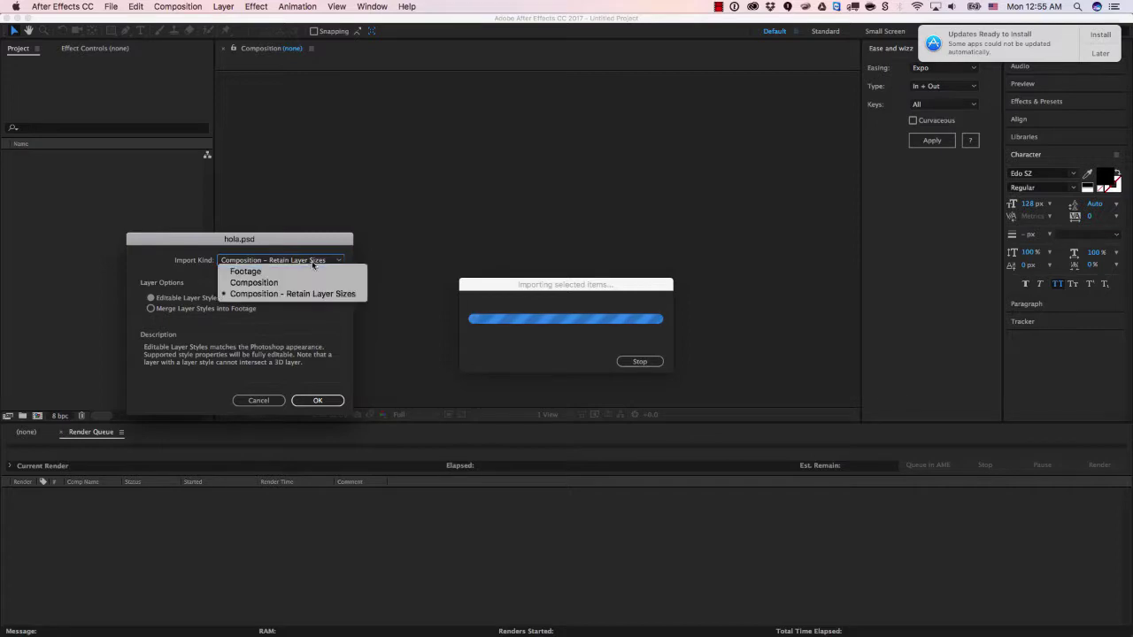
{"action": "left_click", "coordinate": [293, 280]}
{"action": "left_click", "coordinate": [275, 262]}
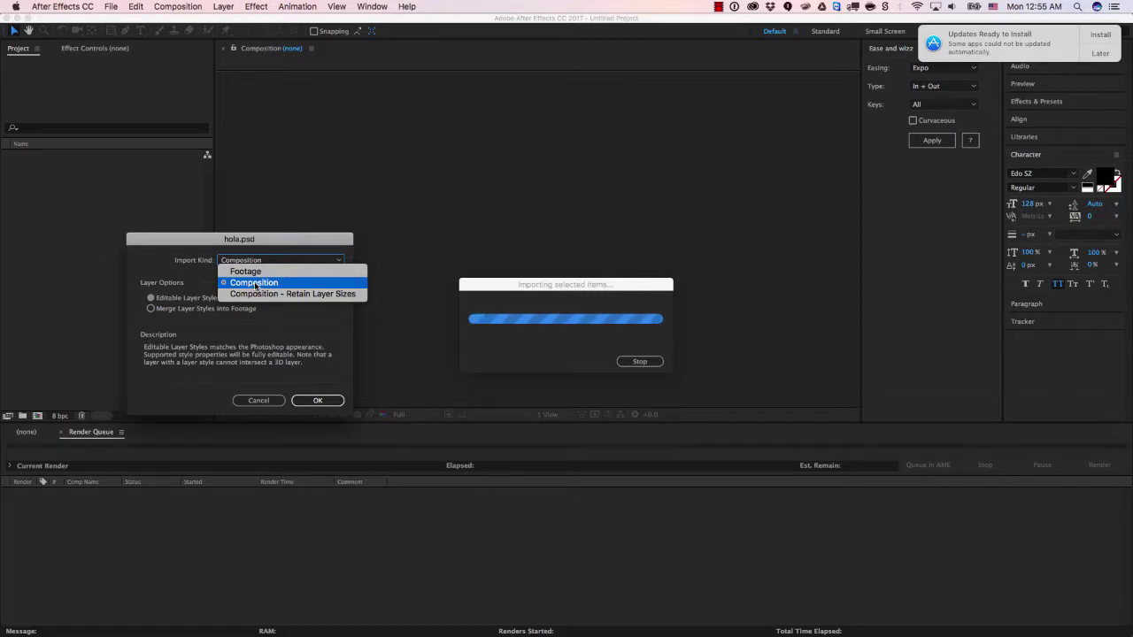
{"action": "left_click", "coordinate": [262, 284]}
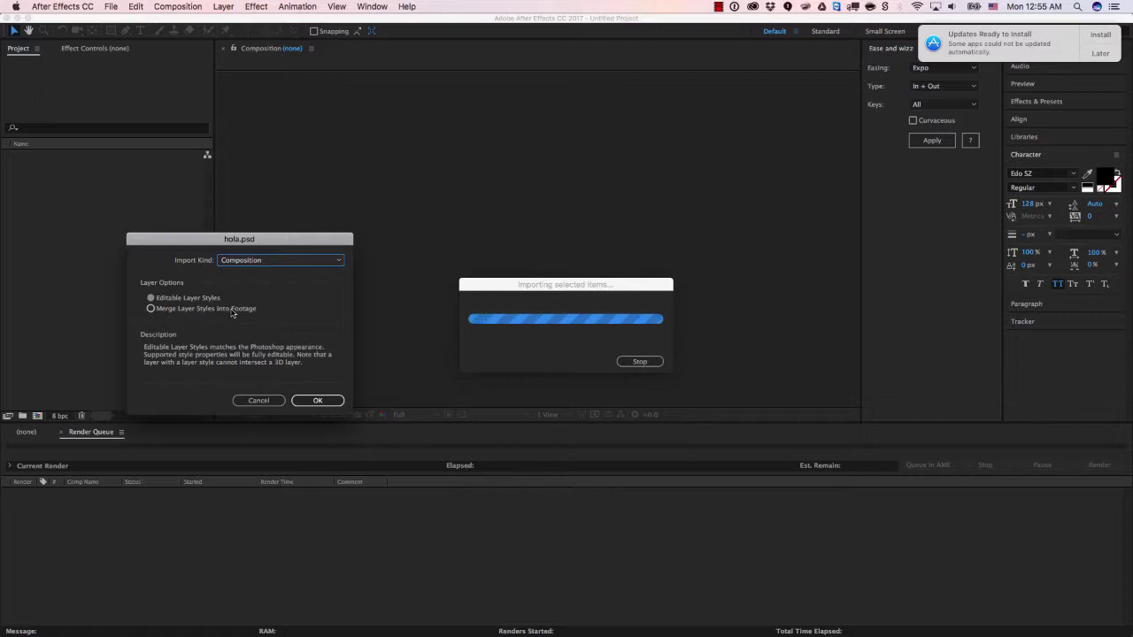
{"action": "left_click", "coordinate": [317, 400]}
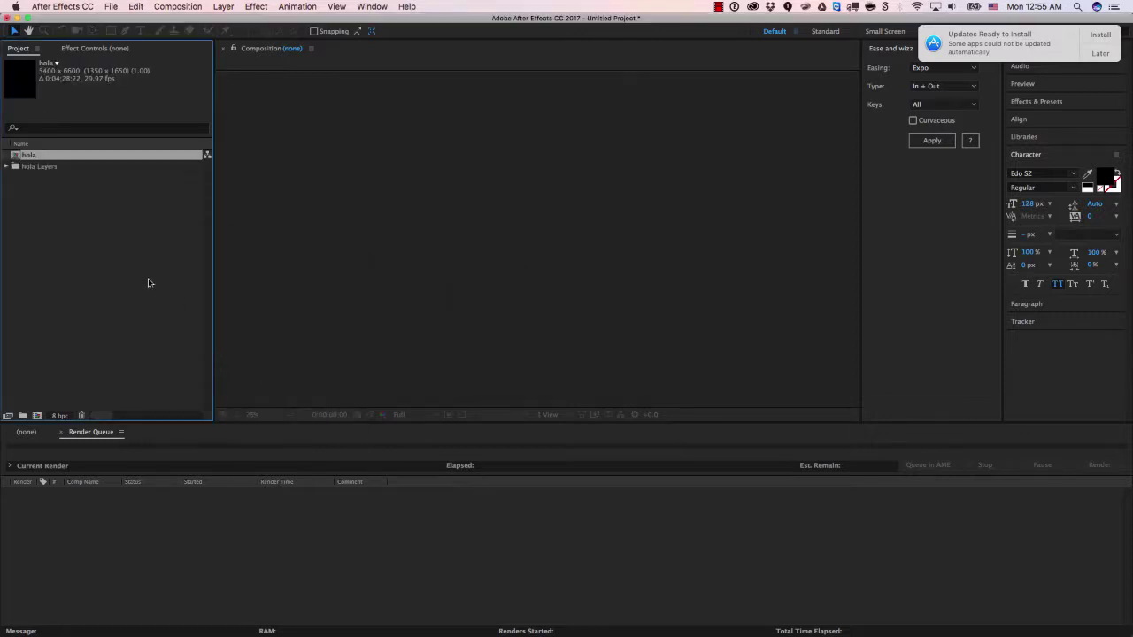
- Open the hola composition and go through its layers down to the skirt layer
{"action": "double_click", "coordinate": [16, 156]}
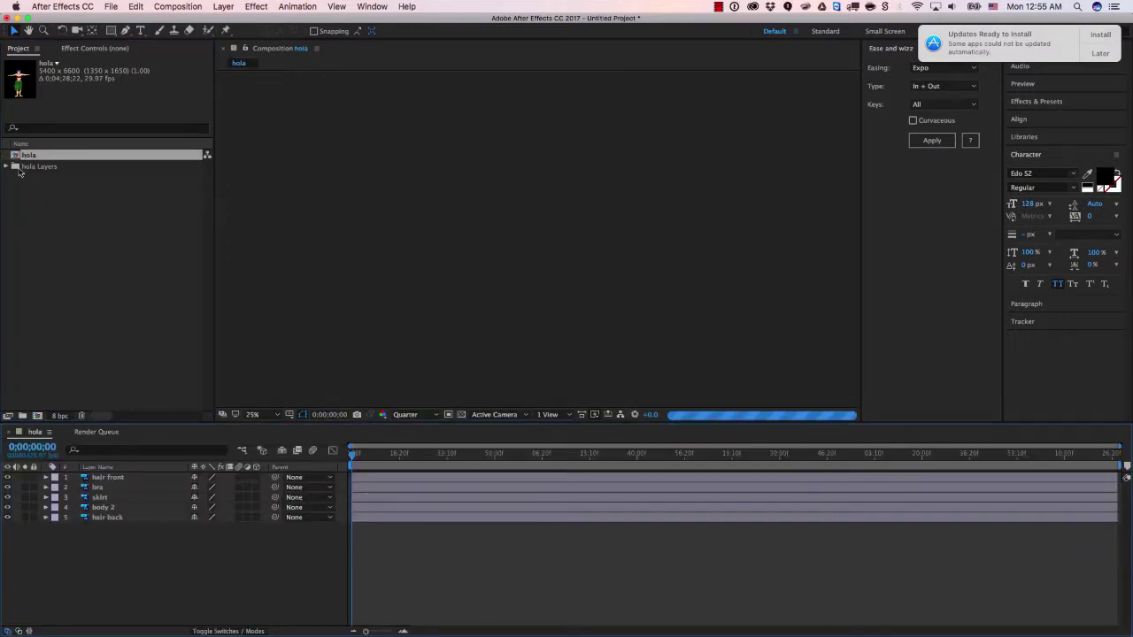
{"action": "key", "text": "ctrl+Down"}
{"action": "key", "text": "ctrl+Down"}
{"action": "key", "text": "ctrl+Down"}
{"action": "key", "text": "ctrl+Down"}
{"action": "key", "text": "ctrl+Down"}
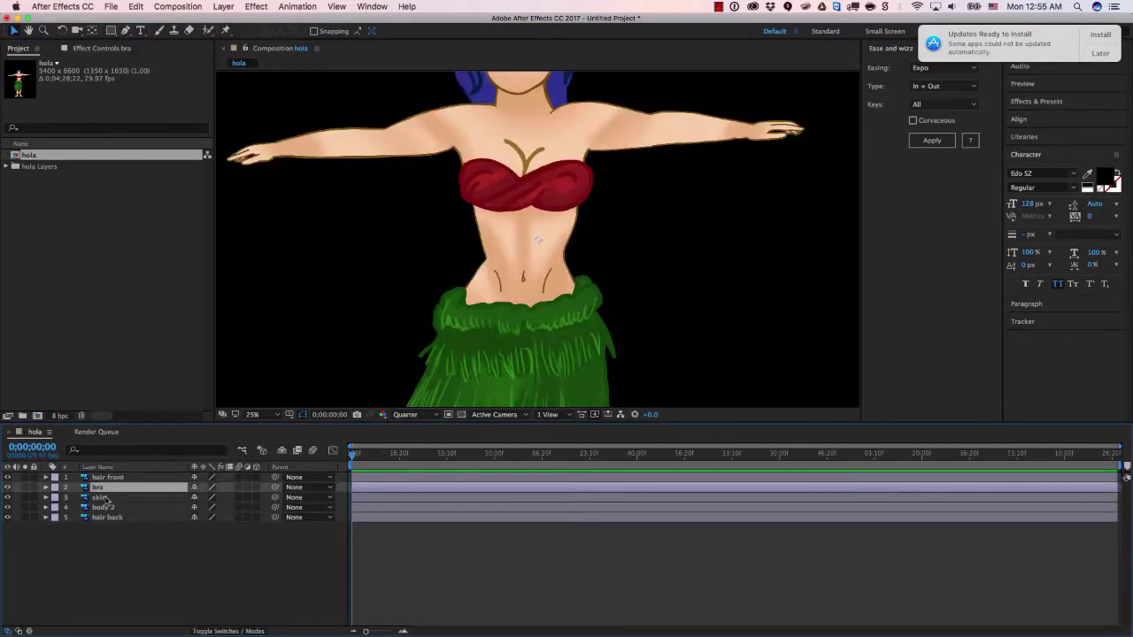
{"action": "left_click", "coordinate": [113, 501]}
- Examine the dancer in the composition view, including the whole canvas, and the anchor point of the body 2 layer
{"action": "scroll", "coordinate": [461, 290], "scroll_direction": "up", "scroll_amount": 1}
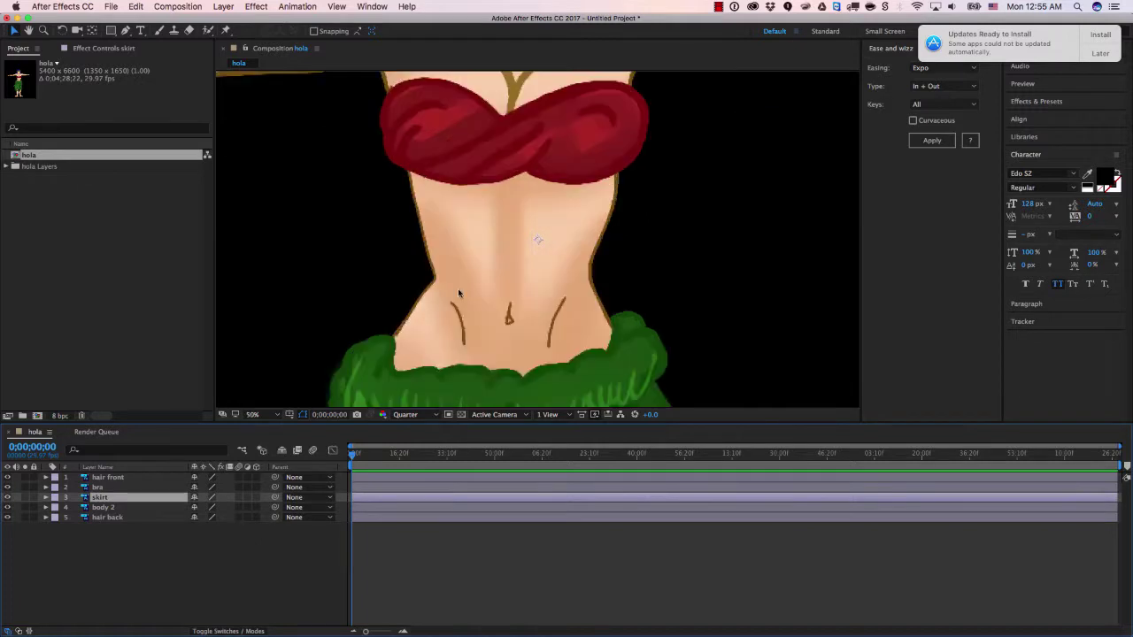
{"action": "scroll", "coordinate": [461, 291], "scroll_direction": "down", "scroll_amount": 2}
{"action": "scroll", "coordinate": [461, 291], "scroll_direction": "down", "scroll_amount": 1}
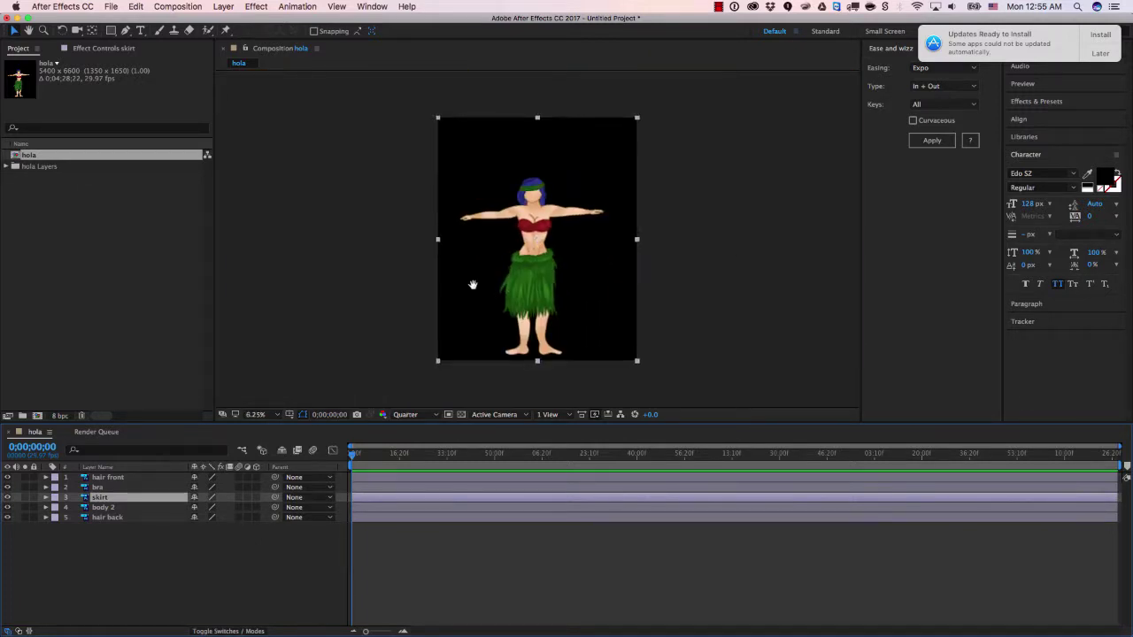
{"action": "left_click_drag", "start_coordinate": [472, 285], "coordinate": [385, 284]}
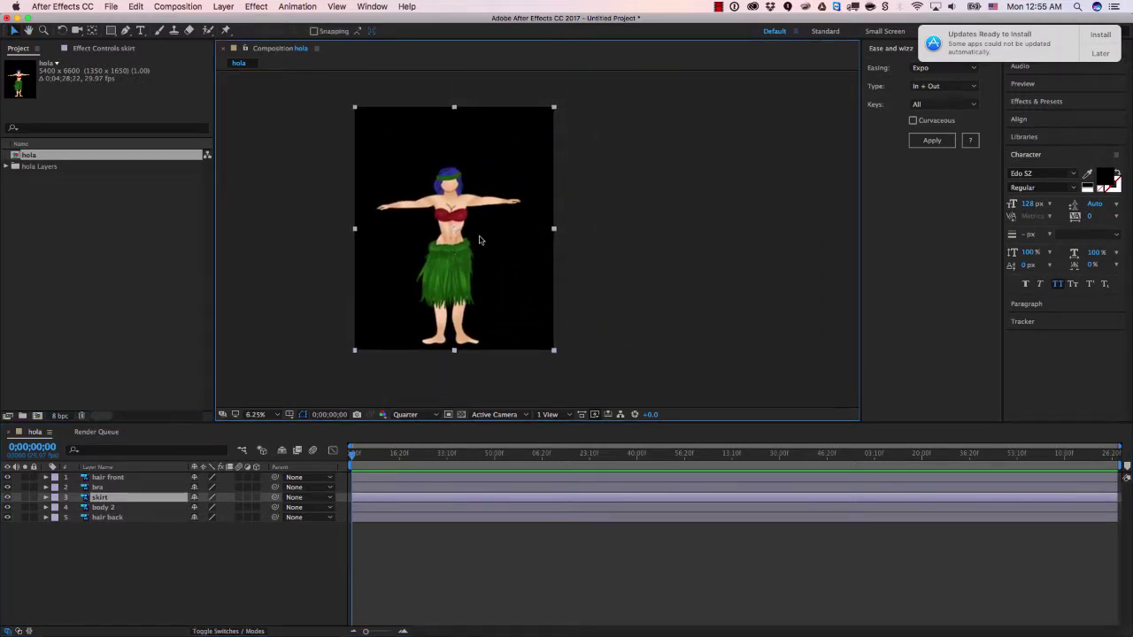
{"action": "scroll", "coordinate": [458, 218], "scroll_direction": "up", "scroll_amount": 1}
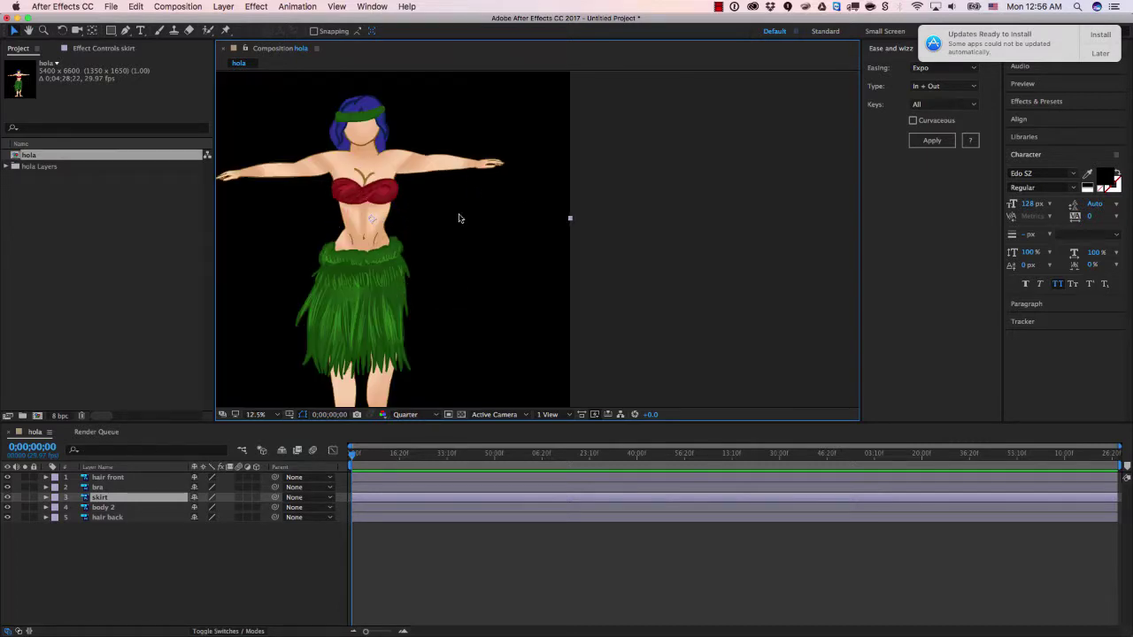
{"action": "scroll", "coordinate": [392, 225], "scroll_direction": "up", "scroll_amount": 1}
{"action": "scroll", "coordinate": [392, 225], "scroll_direction": "down", "scroll_amount": 1}
{"action": "scroll", "coordinate": [384, 233], "scroll_direction": "up", "scroll_amount": 1}
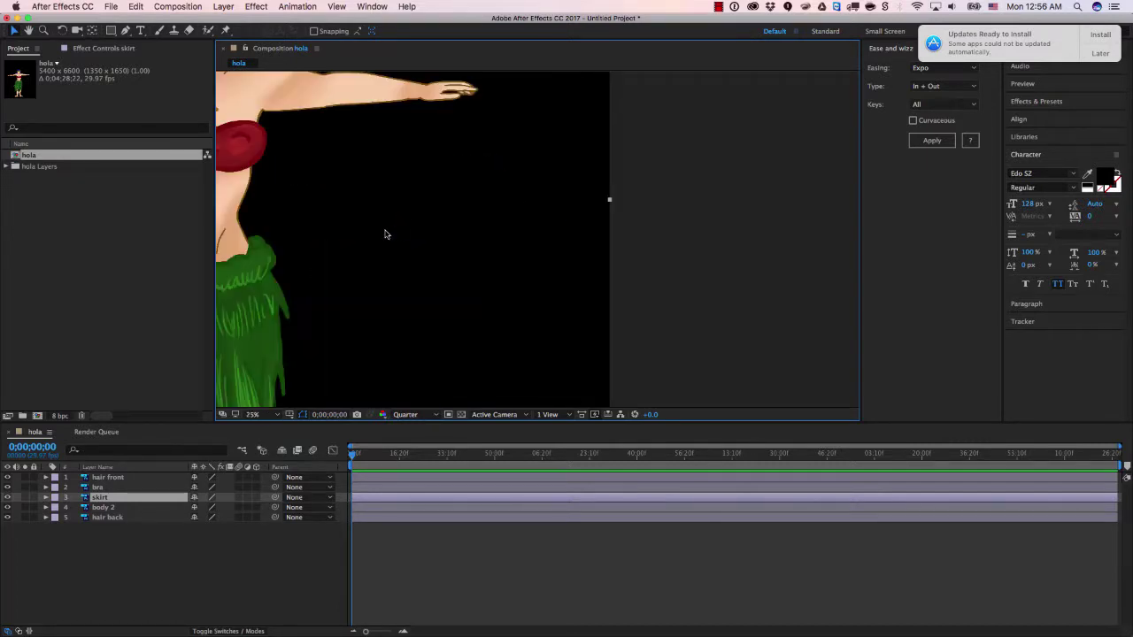
{"action": "scroll", "coordinate": [387, 231], "scroll_direction": "up", "scroll_amount": 1}
{"action": "scroll", "coordinate": [387, 232], "scroll_direction": "down", "scroll_amount": 2}
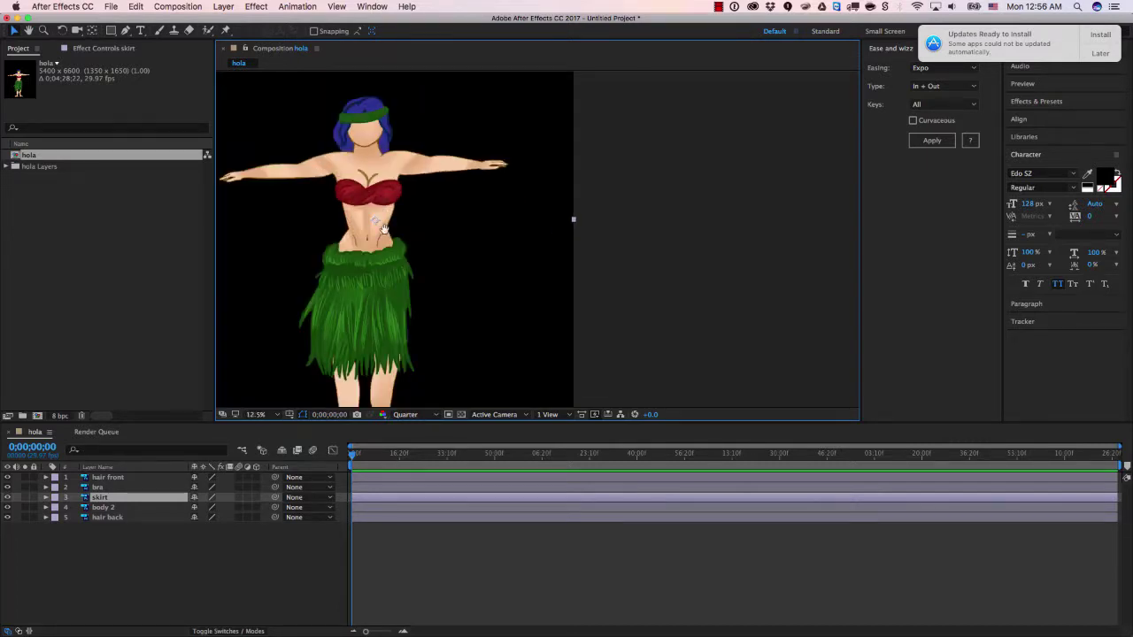
{"action": "left_click_drag", "start_coordinate": [384, 229], "coordinate": [468, 253]}
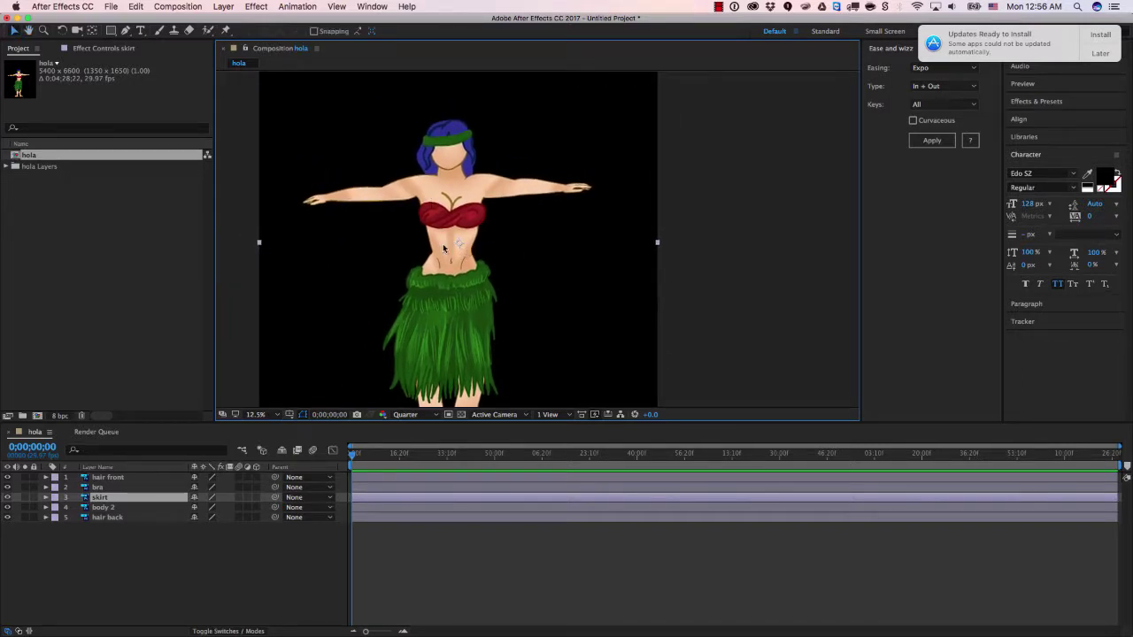
{"action": "left_click", "coordinate": [391, 558]}
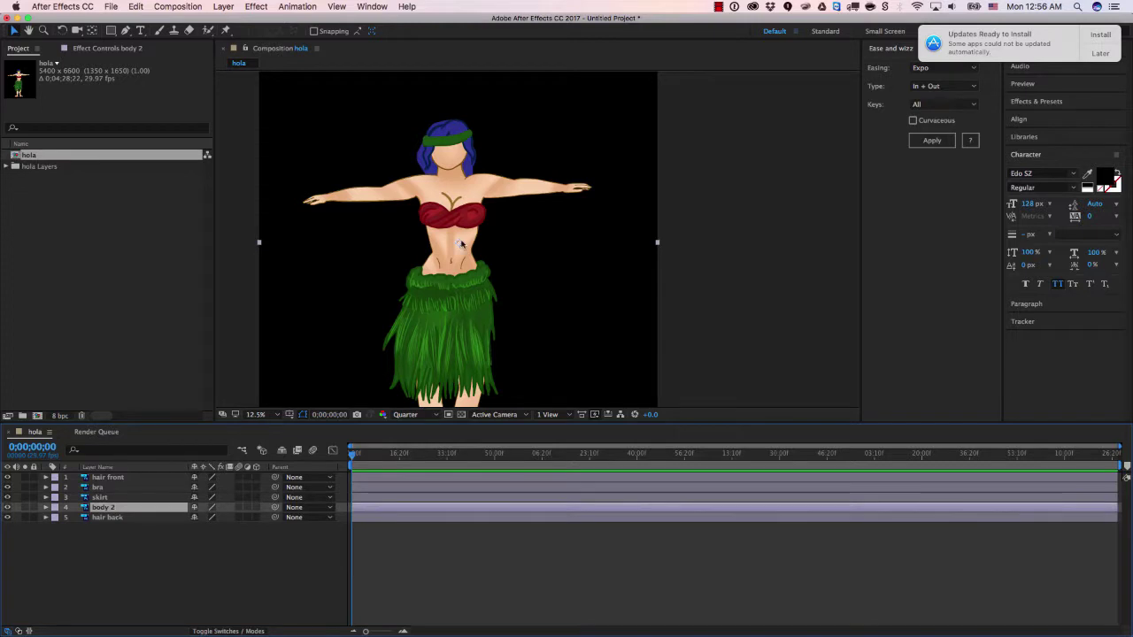
{"action": "mouse_move", "coordinate": [460, 244]}
{"action": "left_mouse_down"}
{"action": "mouse_move", "coordinate": [618, 243]}
{"action": "mouse_move", "coordinate": [254, 251]}
{"action": "mouse_move", "coordinate": [455, 248]}
{"action": "left_mouse_up"}
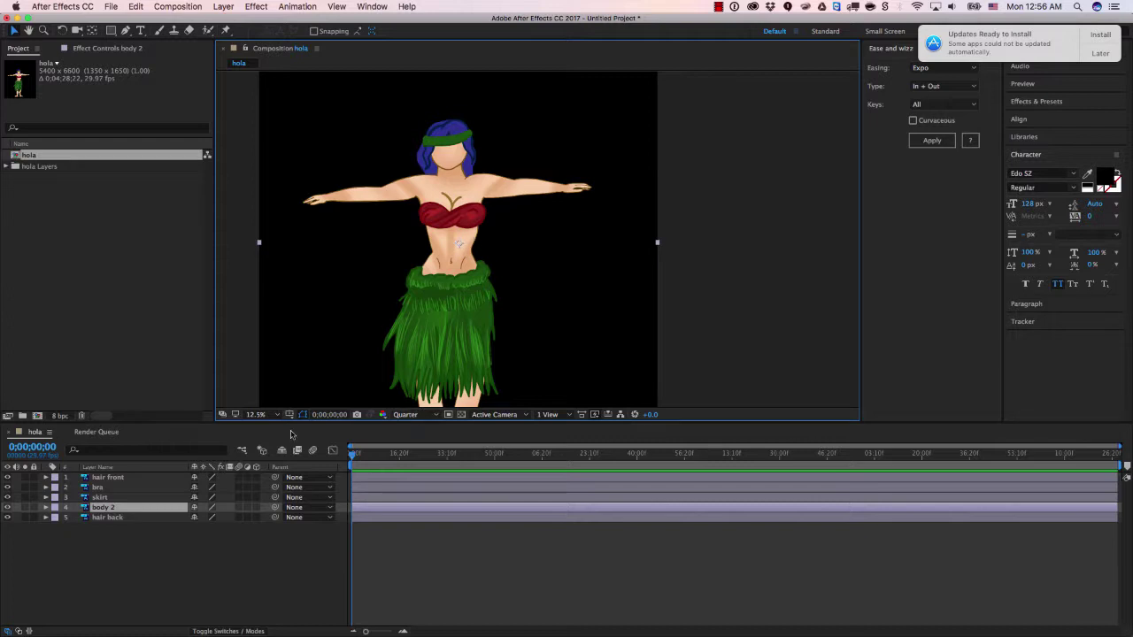
- Review the parts that surround the body by selecting hair front, bra, skirt and hair back together, without body 2
{"action": "left_click", "coordinate": [100, 498]}
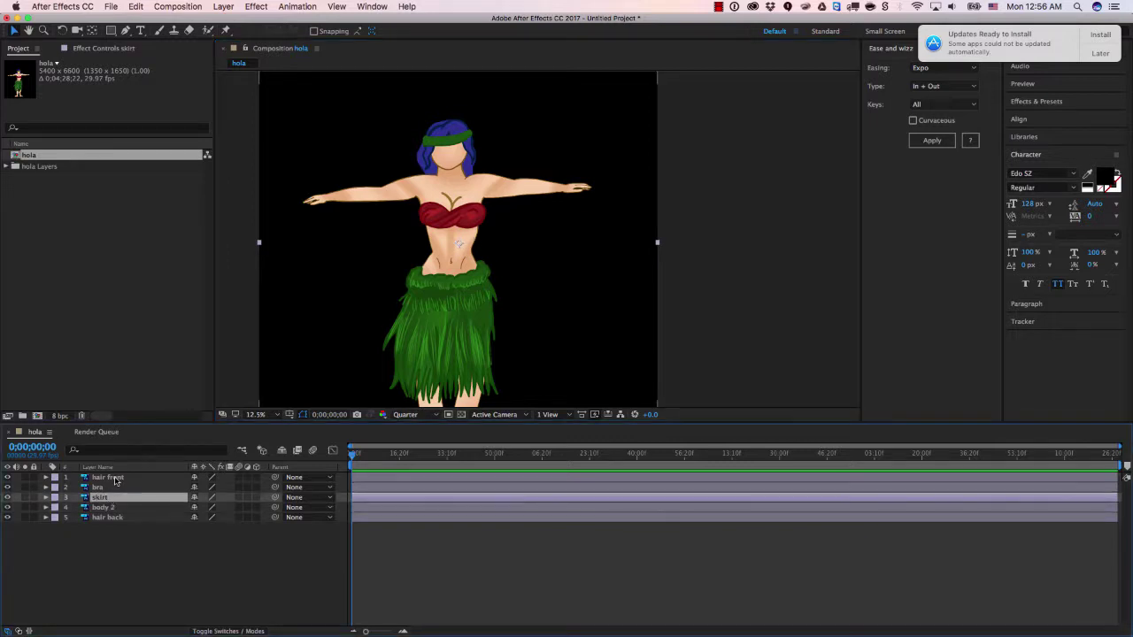
{"action": "left_click", "coordinate": [114, 478], "text": "shift"}
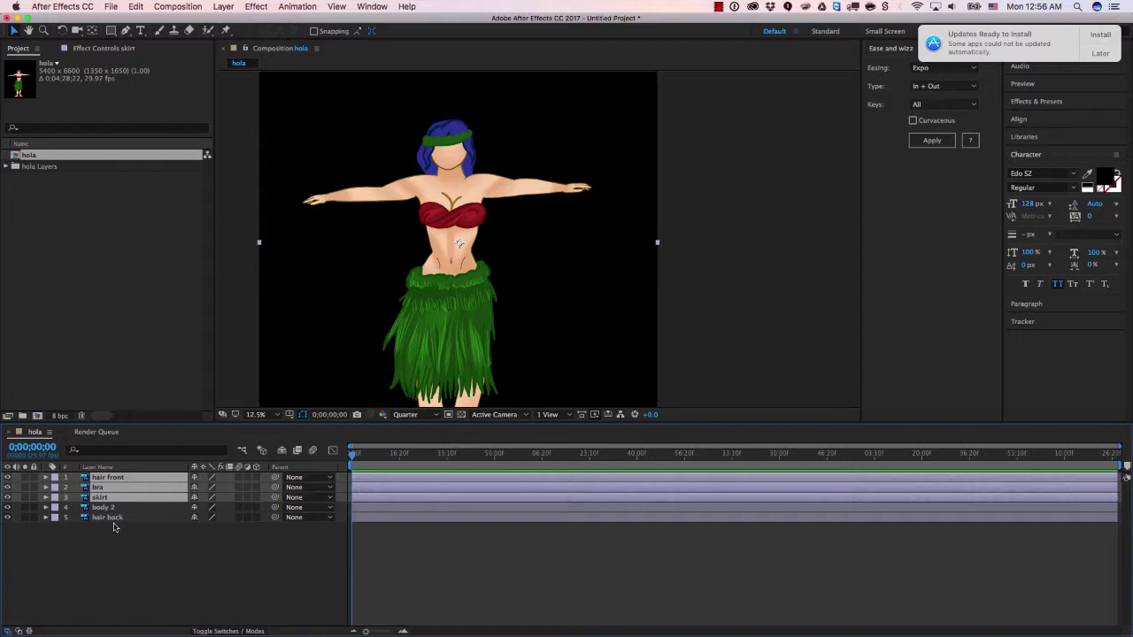
{"action": "left_click", "coordinate": [117, 519], "text": "super"}
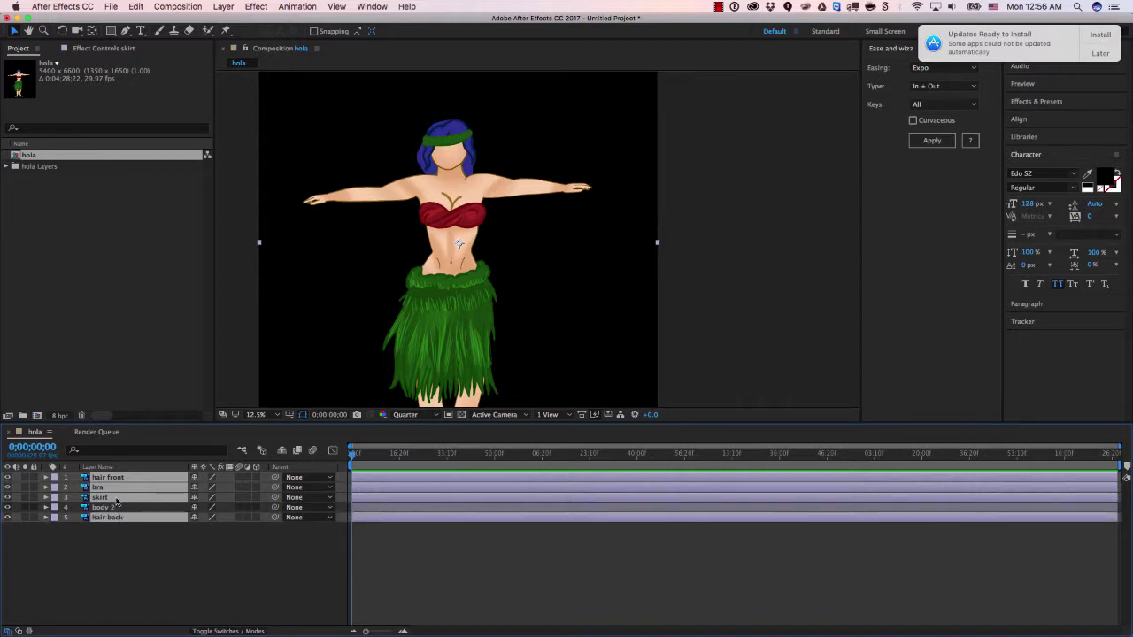
{"action": "left_click", "coordinate": [108, 559]}
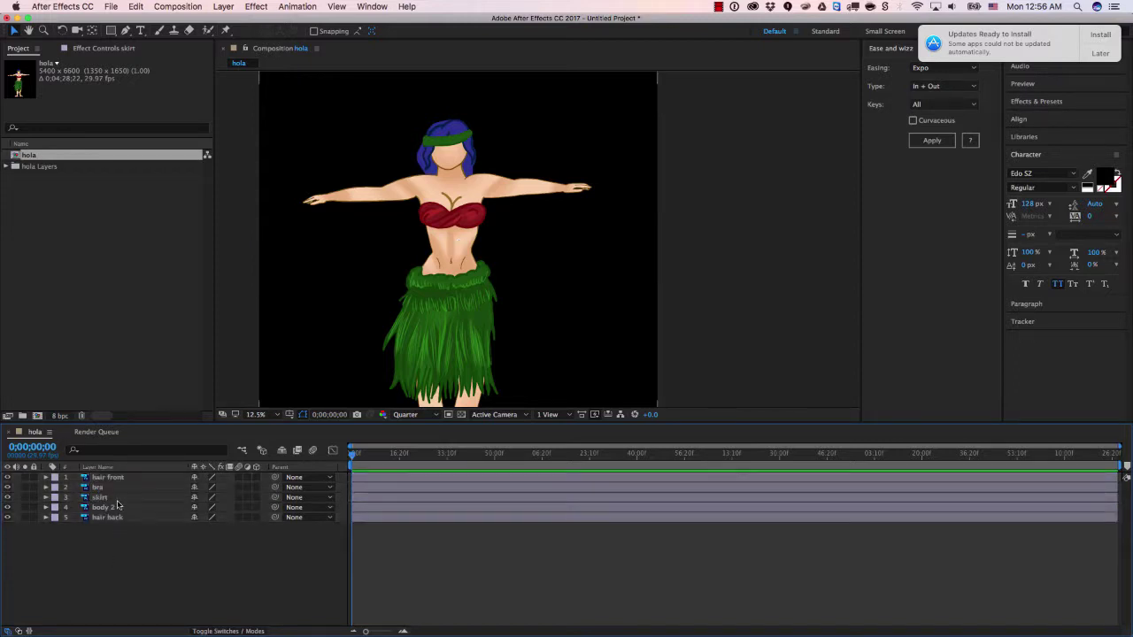
{"action": "left_click", "coordinate": [114, 479]}
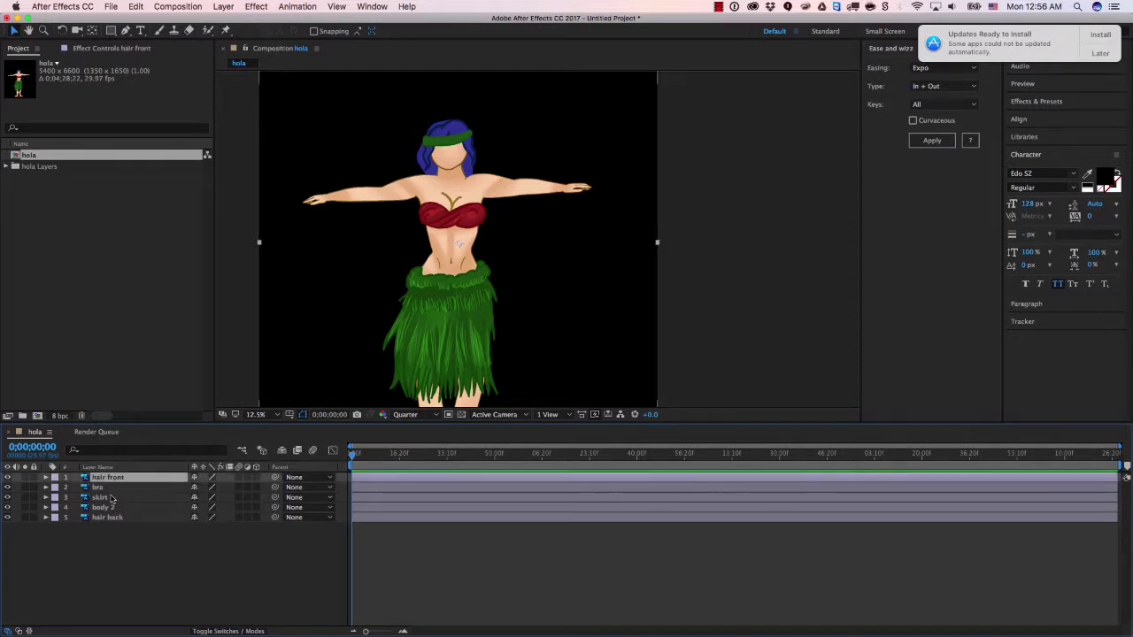
{"action": "left_click", "coordinate": [111, 498], "text": "shift"}
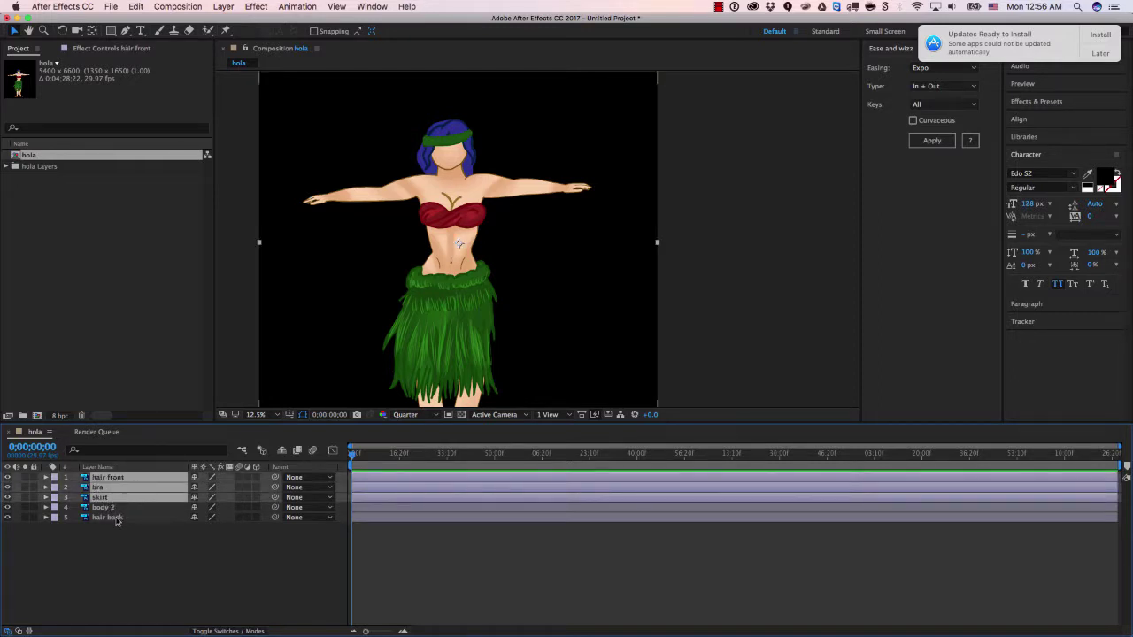
{"action": "left_click", "coordinate": [108, 518], "text": "super"}
{"action": "left_click", "coordinate": [99, 537]}
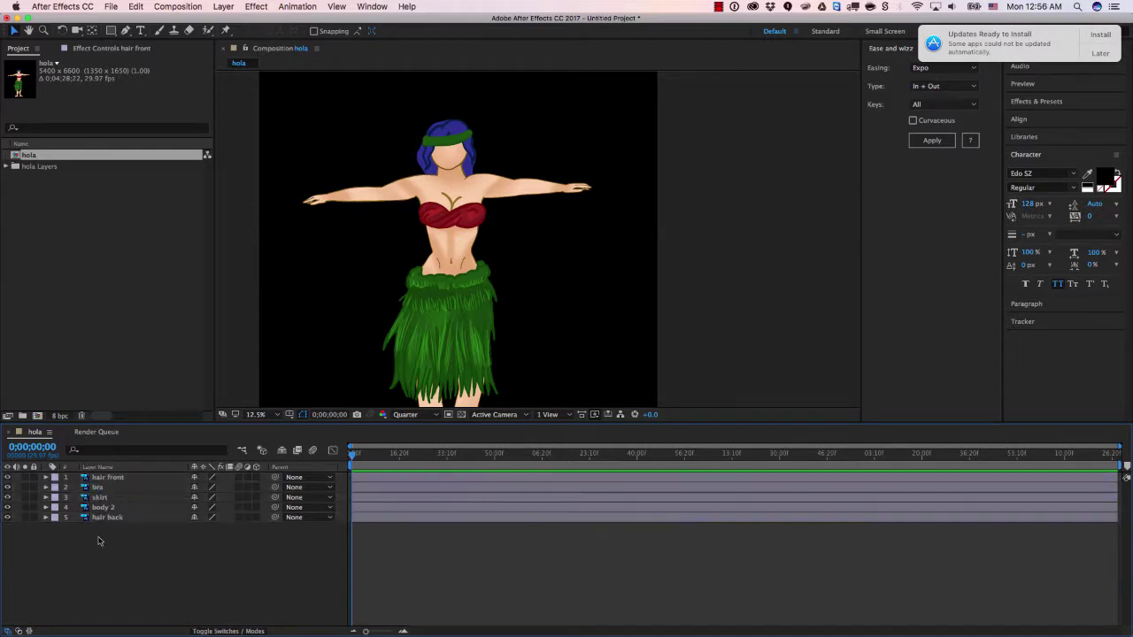
{"action": "left_click", "coordinate": [101, 497]}
{"action": "left_click", "coordinate": [107, 479], "text": "shift"}
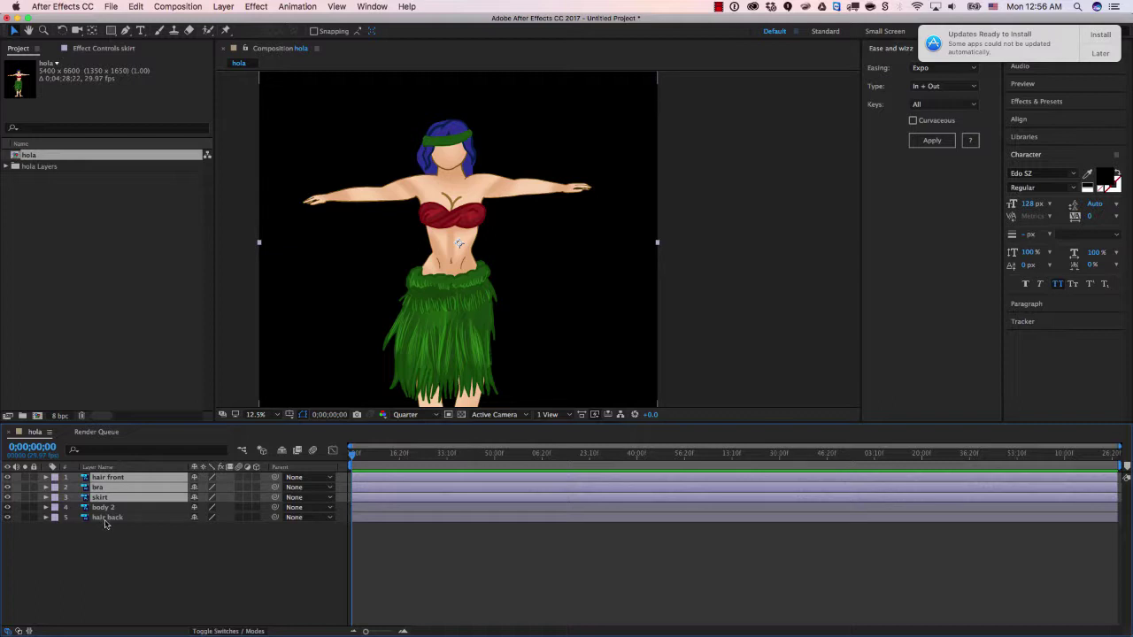
{"action": "left_click", "coordinate": [106, 519], "text": "super"}
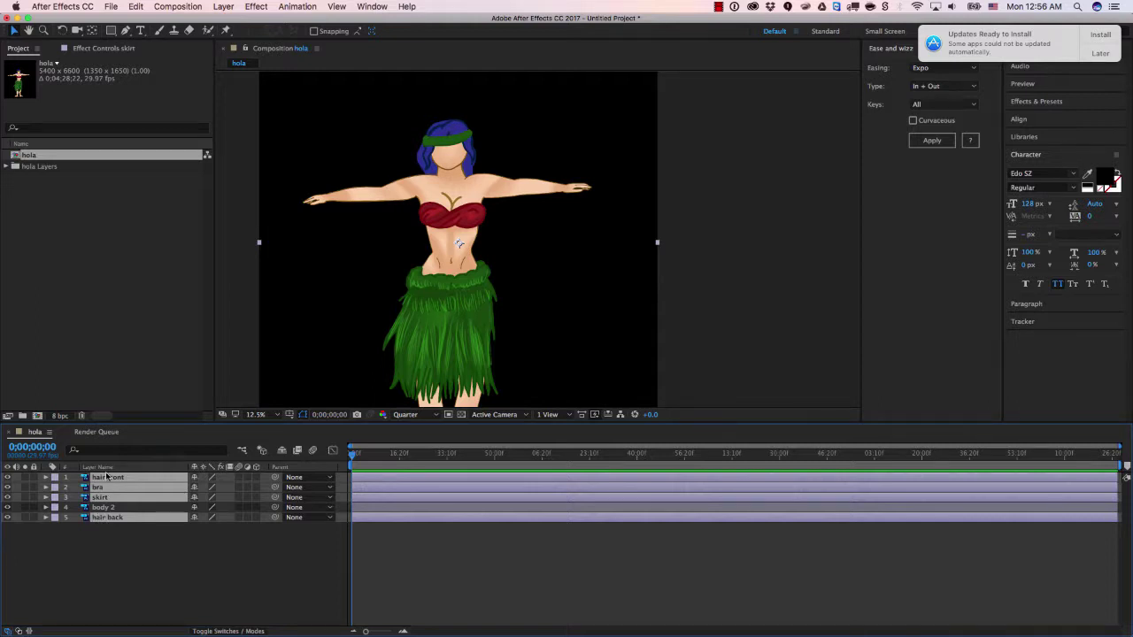
{"action": "left_click", "coordinate": [98, 564]}
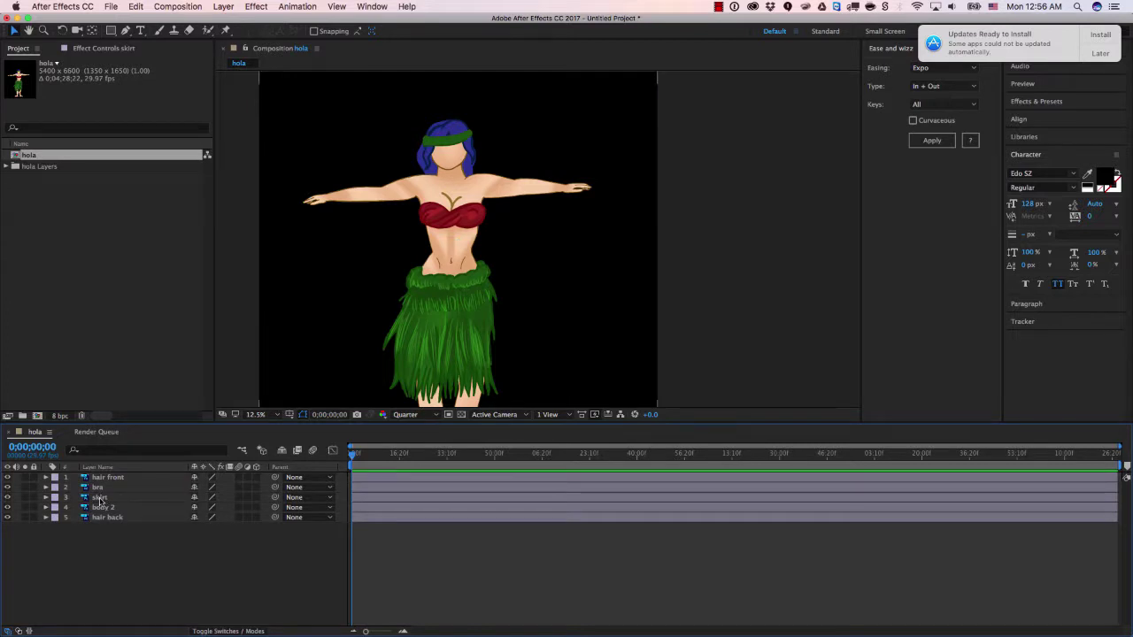
- Select all five layers from hair front to hair back, clear the selection, and select only the skirt layer
{"action": "left_click", "coordinate": [100, 498]}
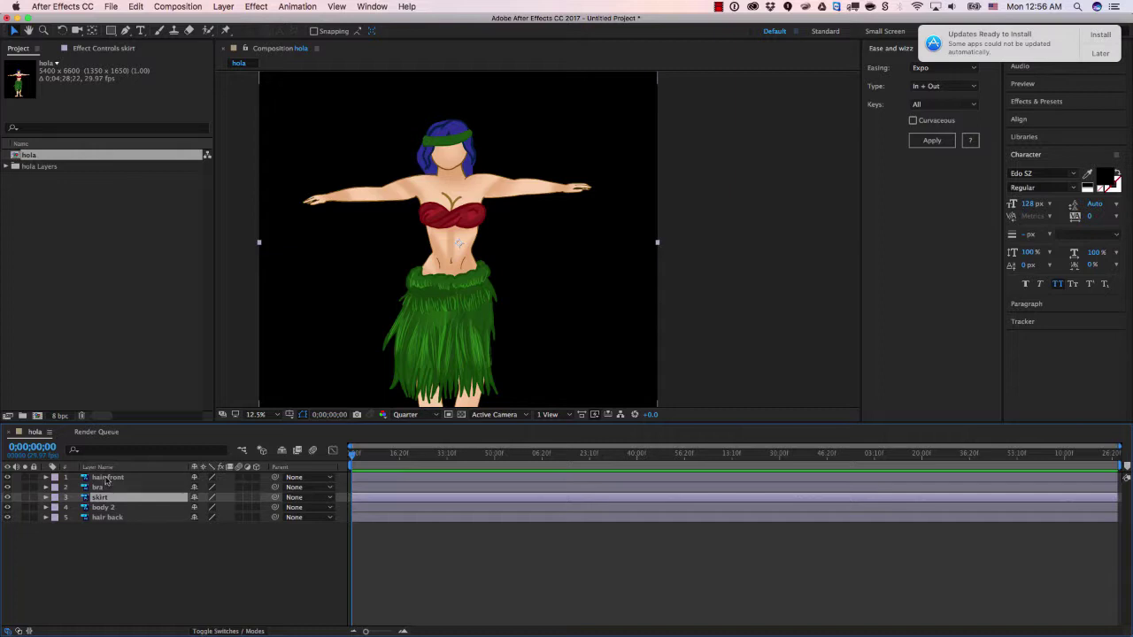
{"action": "left_click", "coordinate": [108, 478], "text": "shift"}
{"action": "left_click", "coordinate": [101, 535]}
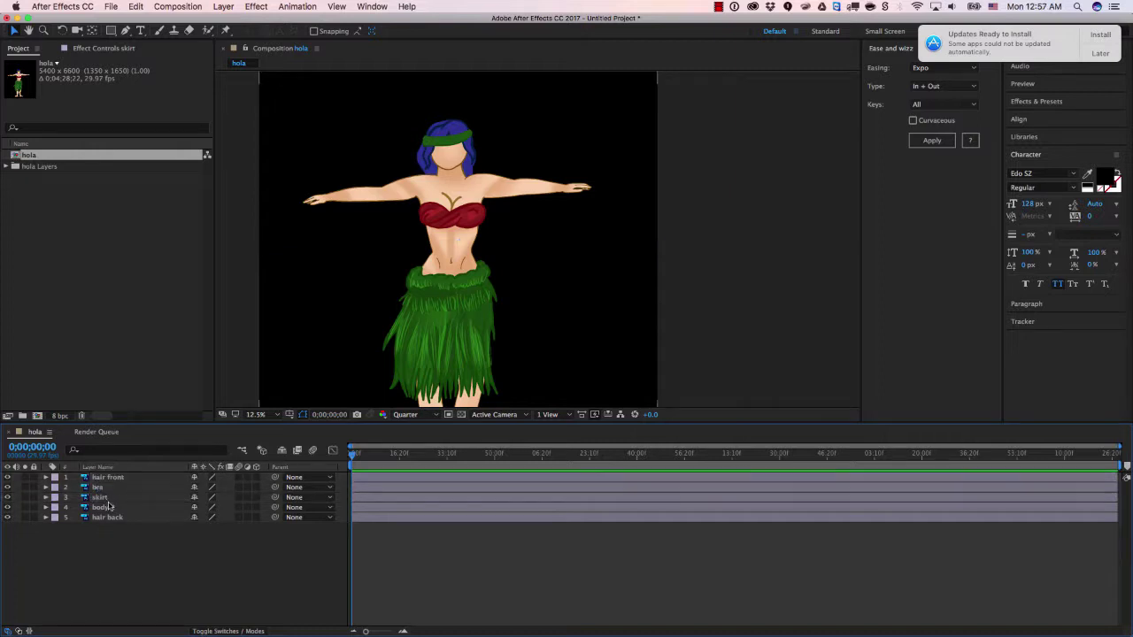
{"action": "left_click", "coordinate": [111, 479]}
{"action": "left_click", "coordinate": [108, 518], "text": "shift"}
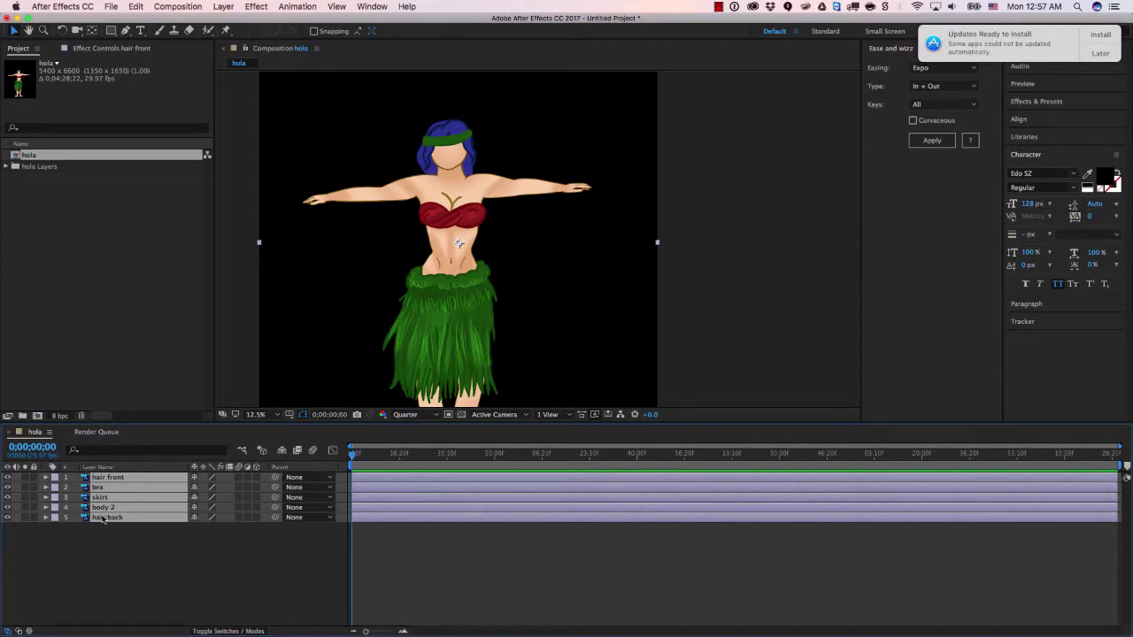
{"action": "left_click", "coordinate": [117, 536]}
{"action": "left_click", "coordinate": [112, 502]}
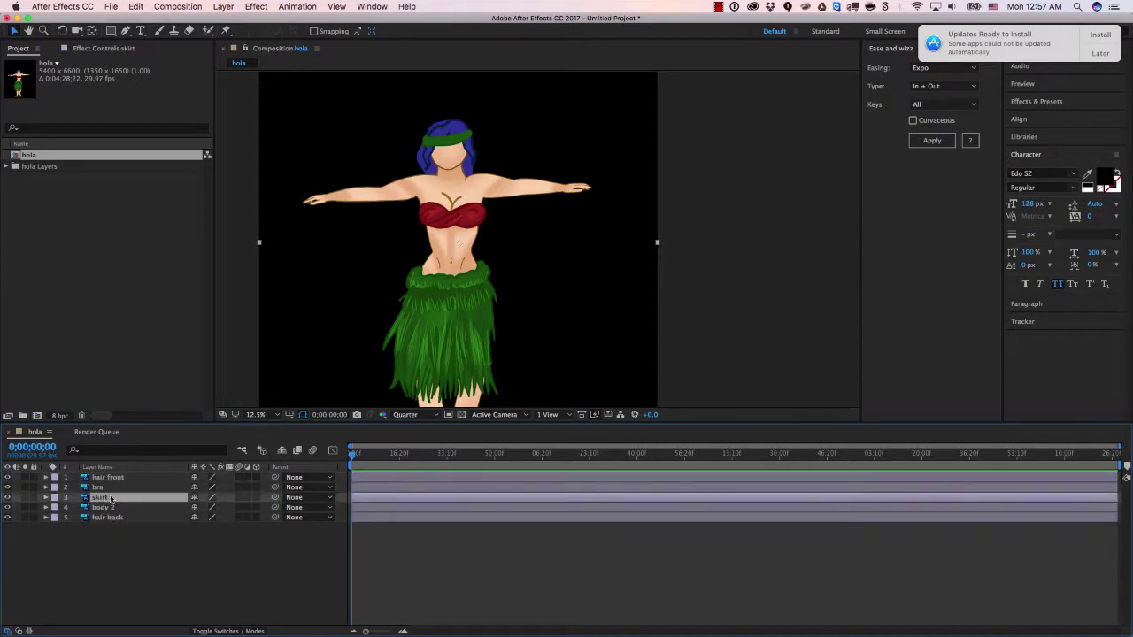
- Select the hair front, bra, skirt and hair back layers together and parent them all to body 2
{"action": "left_click", "coordinate": [106, 489], "text": "shift"}
{"action": "left_click", "coordinate": [103, 518], "text": "super"}
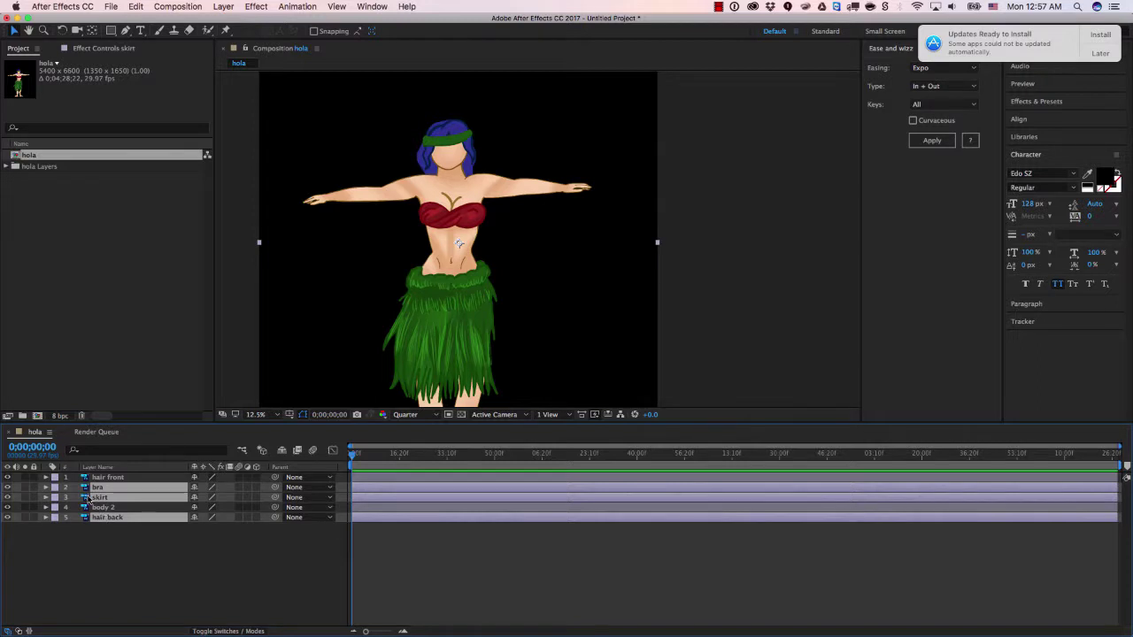
{"action": "left_click", "coordinate": [95, 479], "text": "super"}
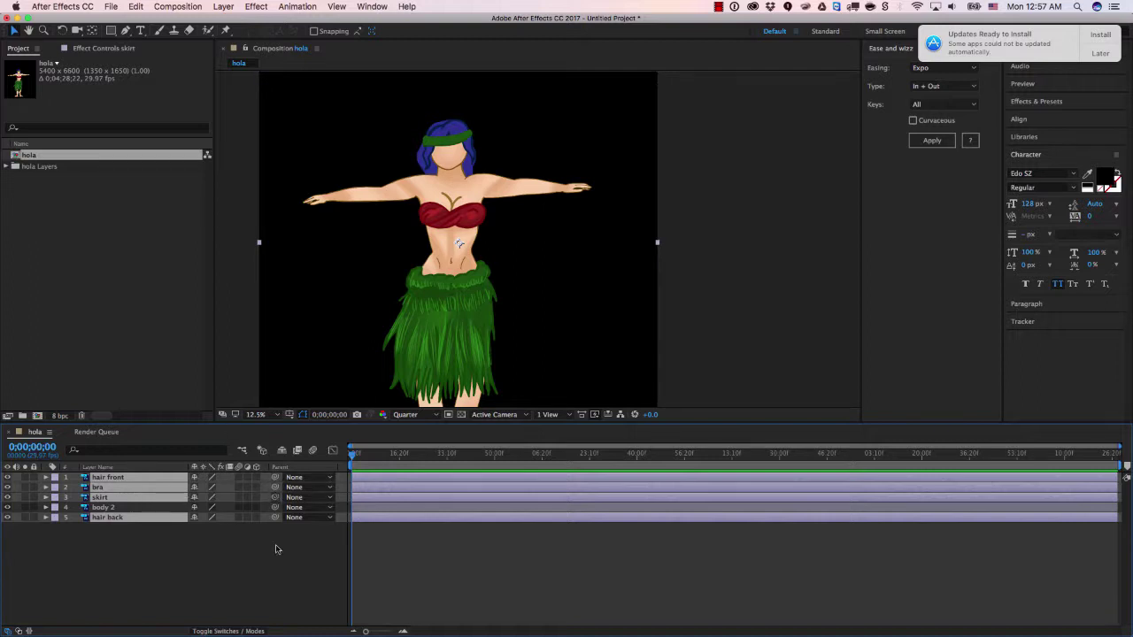
{"action": "left_click", "coordinate": [220, 632]}
{"action": "left_click", "coordinate": [222, 631]}
{"action": "left_click", "coordinate": [224, 631]}
{"action": "left_click", "coordinate": [227, 631]}
{"action": "left_click", "coordinate": [226, 631]}
{"action": "left_click", "coordinate": [227, 631]}
{"action": "left_click", "coordinate": [227, 631]}
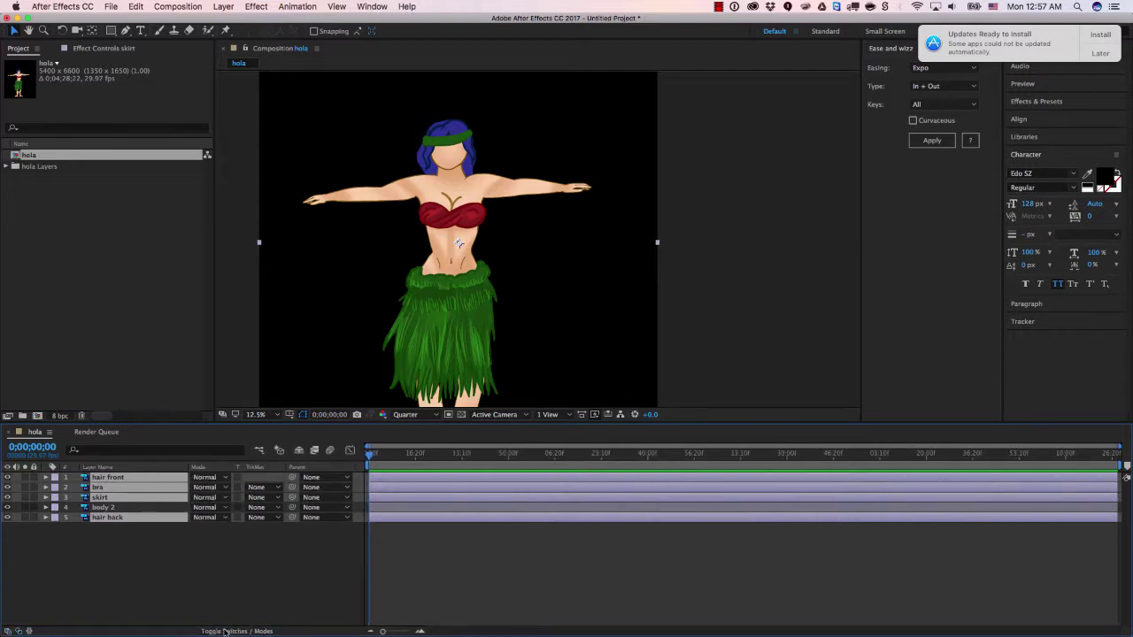
{"action": "left_click", "coordinate": [227, 631]}
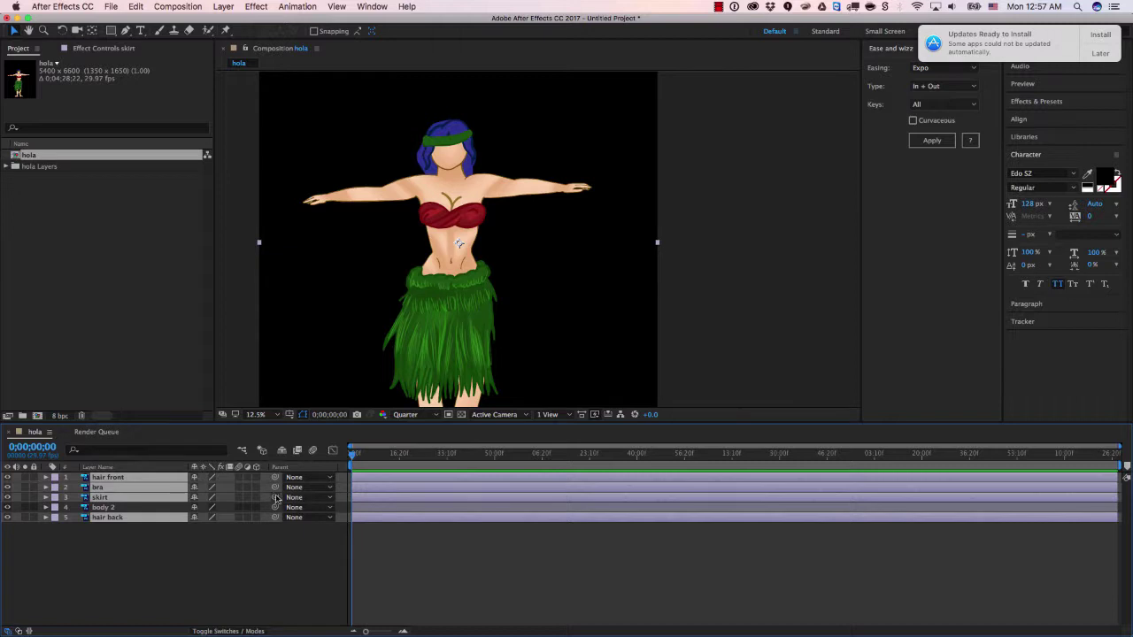
{"action": "left_click_drag", "start_coordinate": [276, 498], "coordinate": [109, 510]}
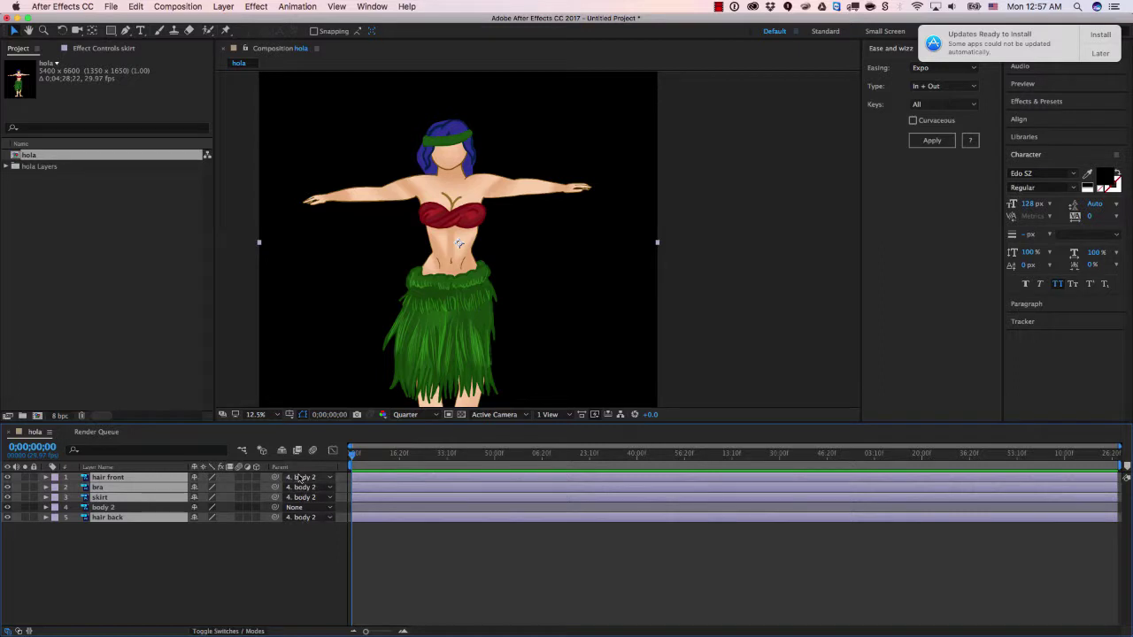
- Check the parent assignments by going through hair front, bra, skirt, hair back and body 2 one at a time
{"action": "left_click", "coordinate": [75, 547]}
{"action": "left_click", "coordinate": [99, 478]}
{"action": "left_click", "coordinate": [103, 489]}
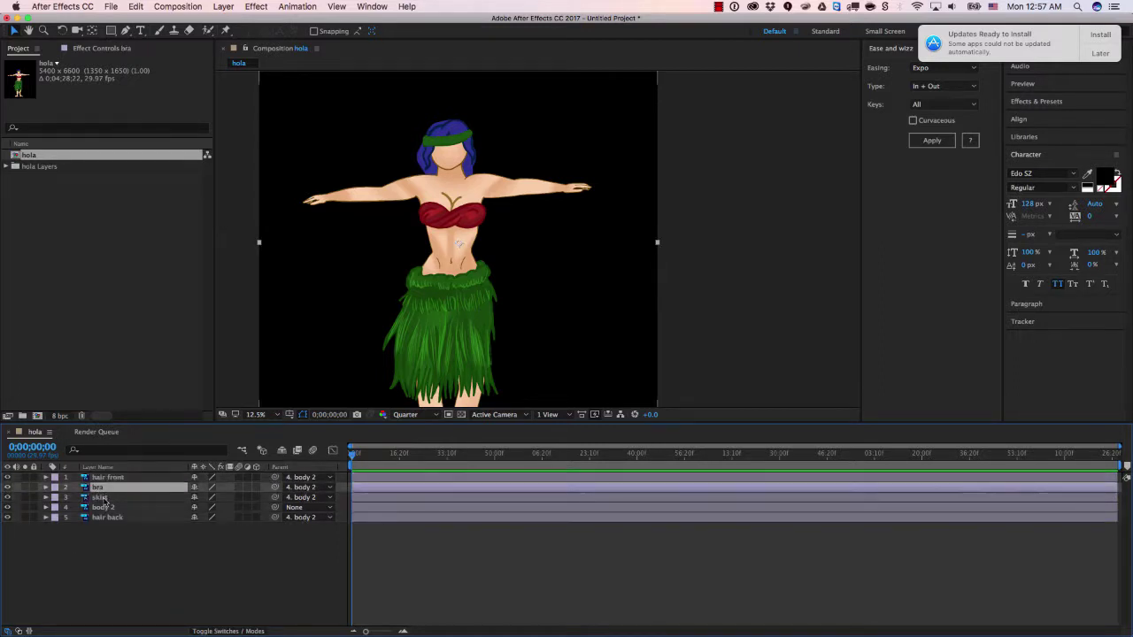
{"action": "left_click", "coordinate": [107, 498]}
{"action": "left_click", "coordinate": [111, 518]}
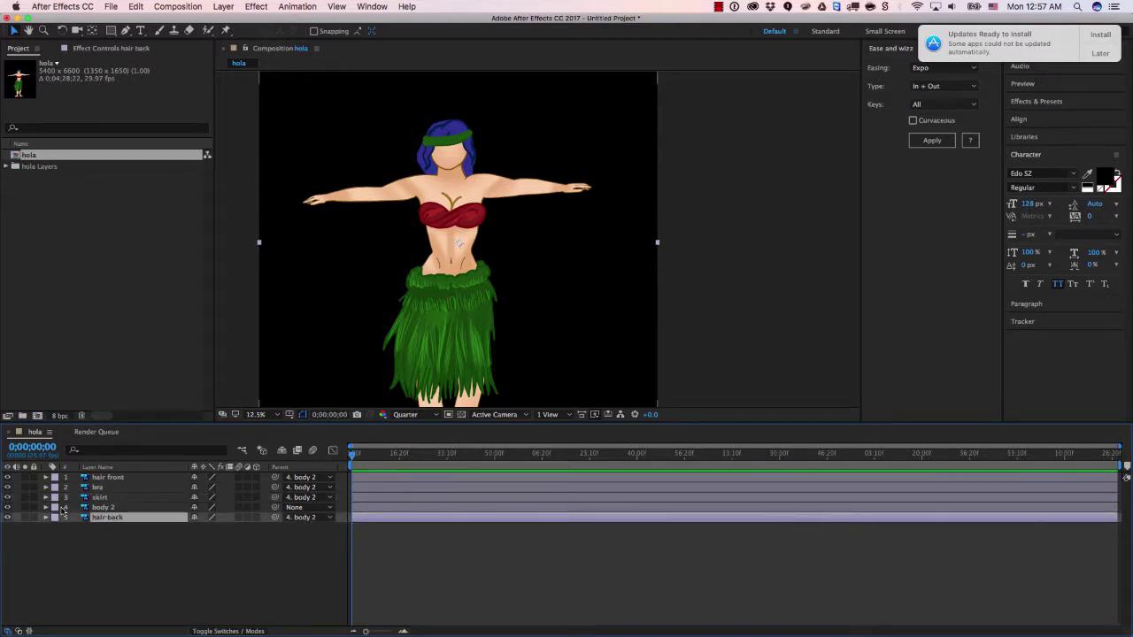
{"action": "left_click", "coordinate": [106, 508]}
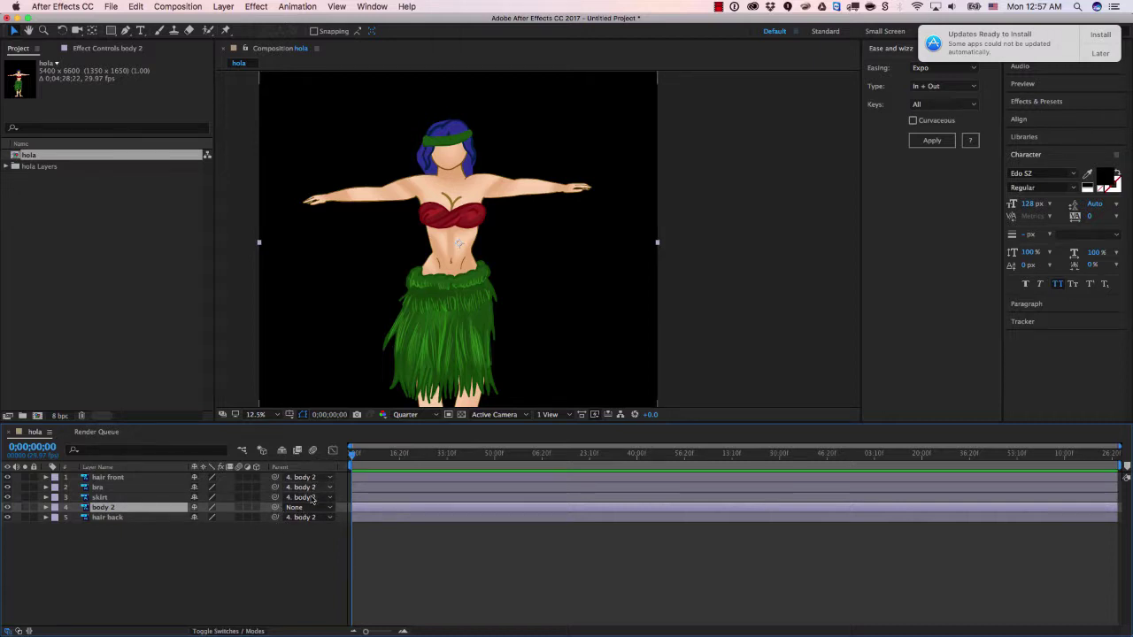
- Try moving the body 2 layer in the composition to test the parenting, and undo the move
{"action": "left_click", "coordinate": [274, 552]}
{"action": "left_click", "coordinate": [110, 508]}
{"action": "left_click_drag", "start_coordinate": [437, 255], "coordinate": [460, 213]}
{"action": "key", "text": "super+z"}
- Look over the dancer's figure and frame the whole canvas in the composition view at 6.25% magnification
{"action": "key", "text": "space"}
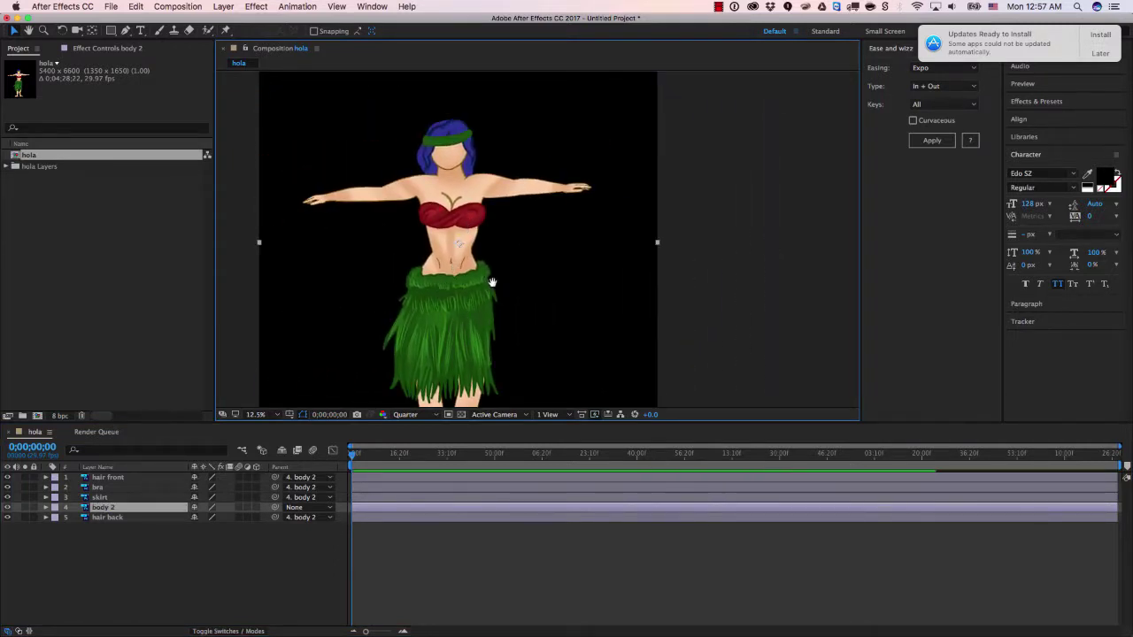
{"action": "left_click_drag", "start_coordinate": [492, 276], "coordinate": [475, 228]}
{"action": "key", "text": "v"}
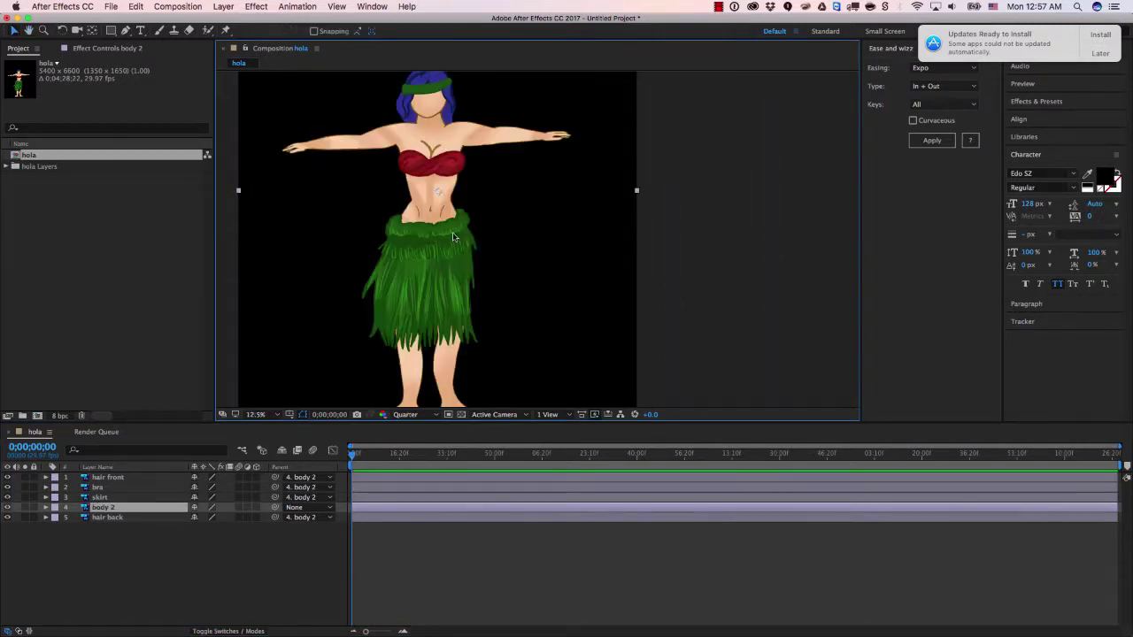
{"action": "key", "text": "comma"}
{"action": "key", "text": "period"}
{"action": "scroll", "coordinate": [462, 247], "scroll_direction": "up", "scroll_amount": 3}
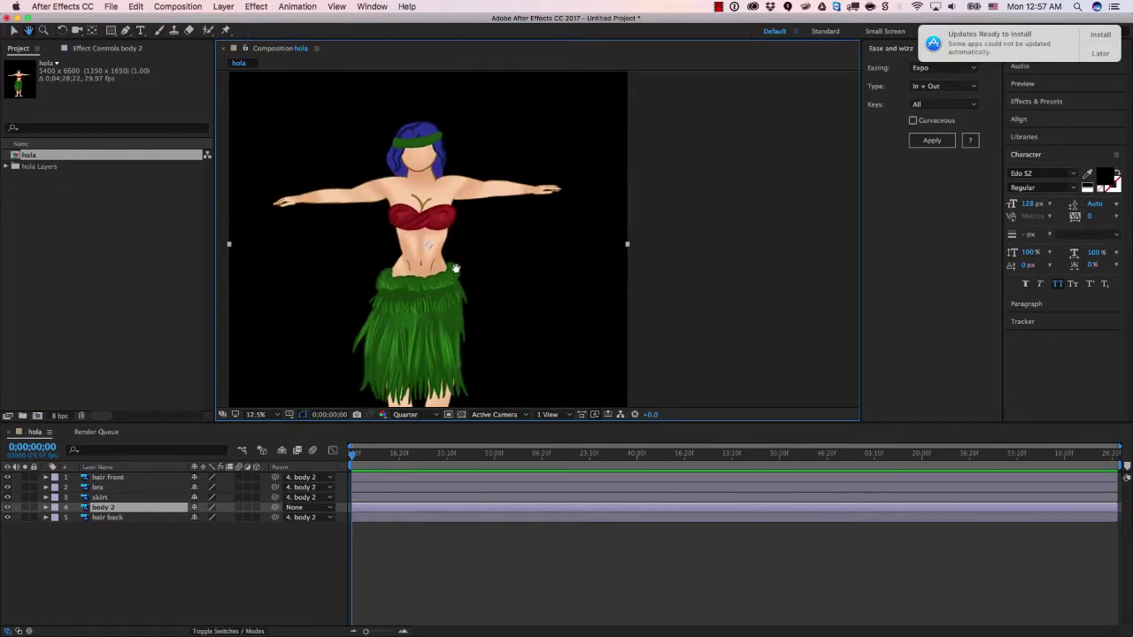
{"action": "key", "text": "space"}
{"action": "left_click_drag", "start_coordinate": [462, 245], "coordinate": [478, 192]}
{"action": "key", "text": "period"}
{"action": "key", "text": "comma"}
{"action": "key", "text": "comma"}
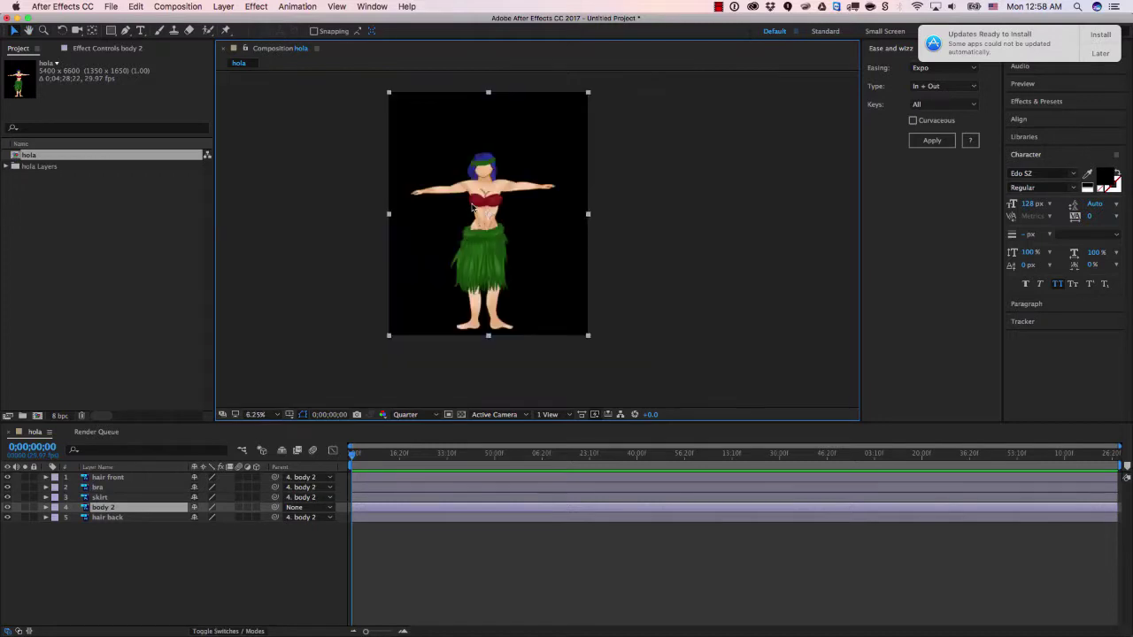
{"action": "key", "text": "period"}
{"action": "key", "text": "comma"}
{"action": "left_click_drag", "start_coordinate": [470, 212], "coordinate": [420, 244]}
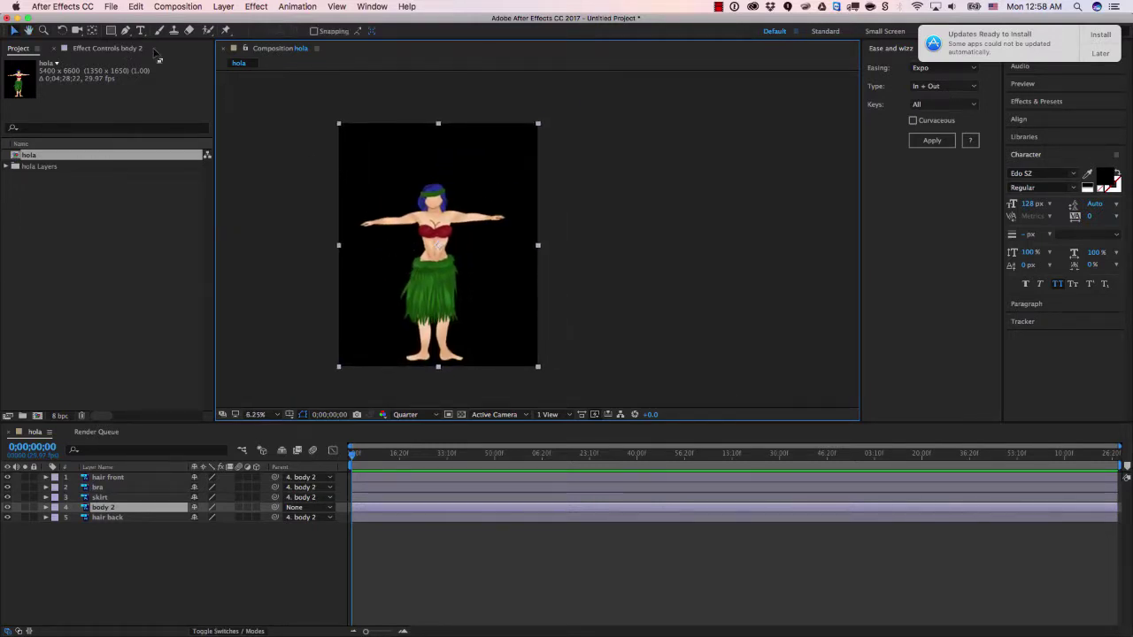
- With the Puppet Pin tool, place pins on body 2 at the head, neck, both shoulders, both elbows and both wrists
{"action": "left_click", "coordinate": [226, 30]}
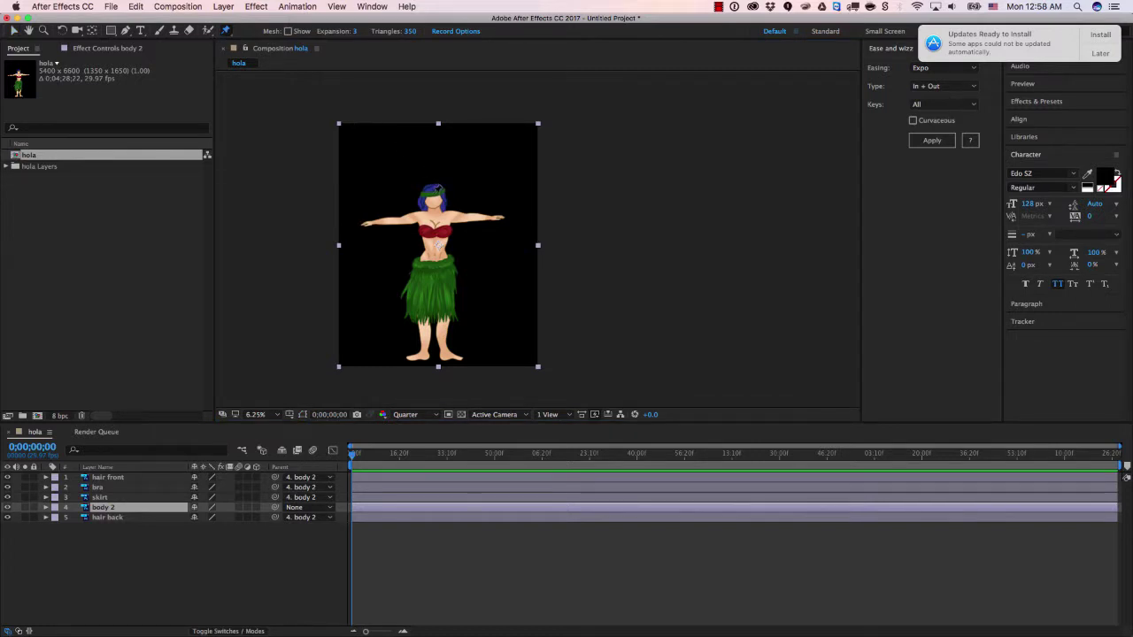
{"action": "left_click", "coordinate": [436, 210]}
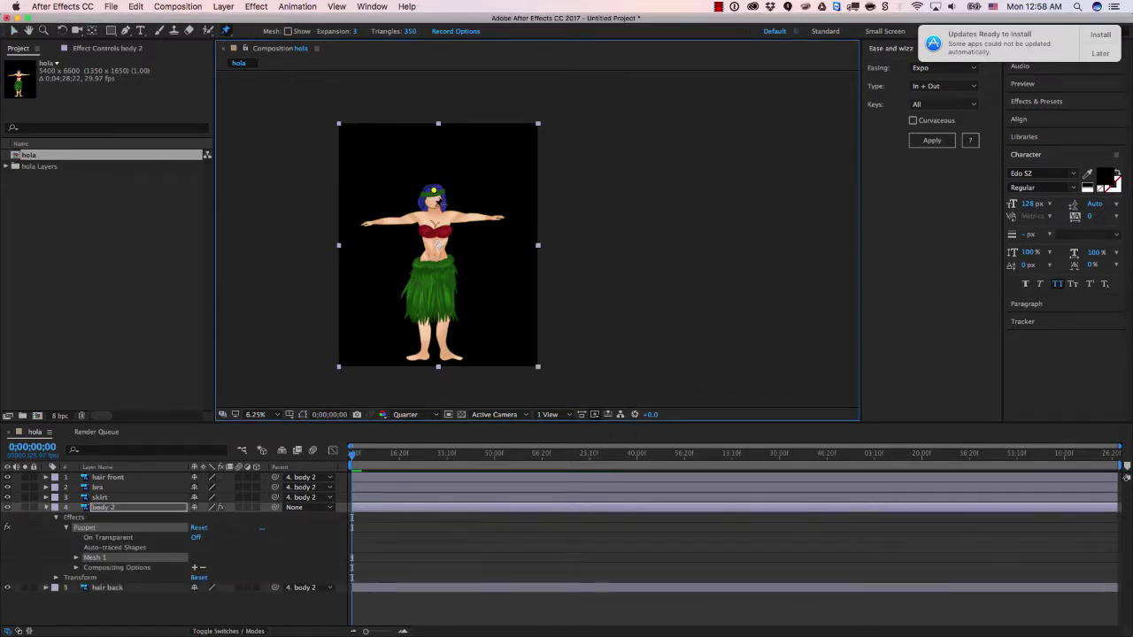
{"action": "left_click", "coordinate": [419, 216]}
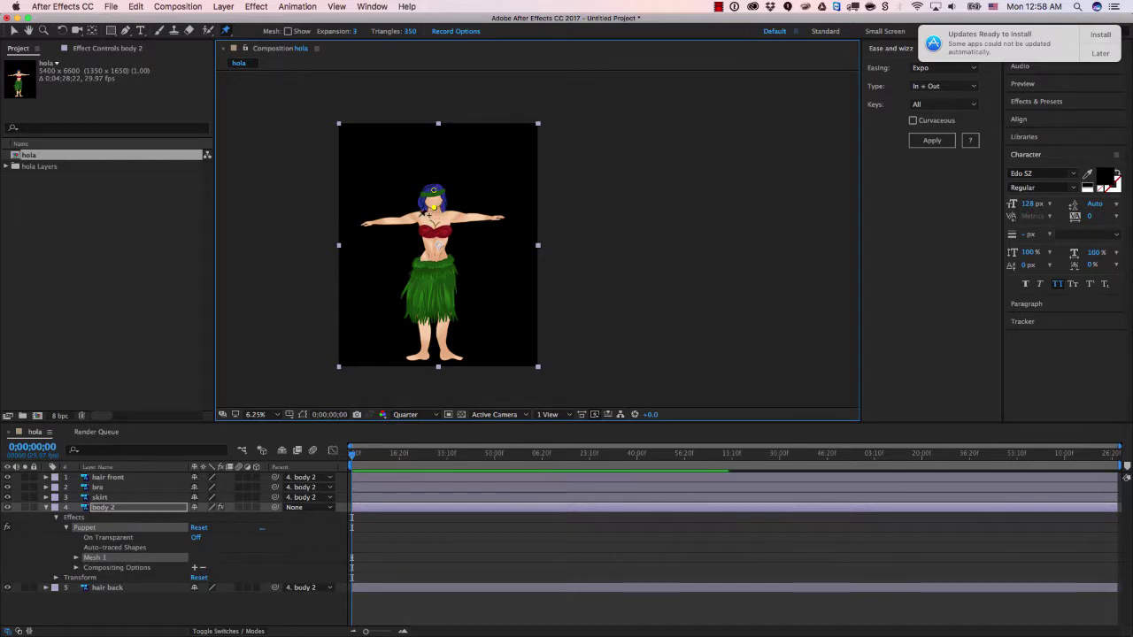
{"action": "left_click", "coordinate": [450, 216]}
{"action": "left_click", "coordinate": [467, 218]}
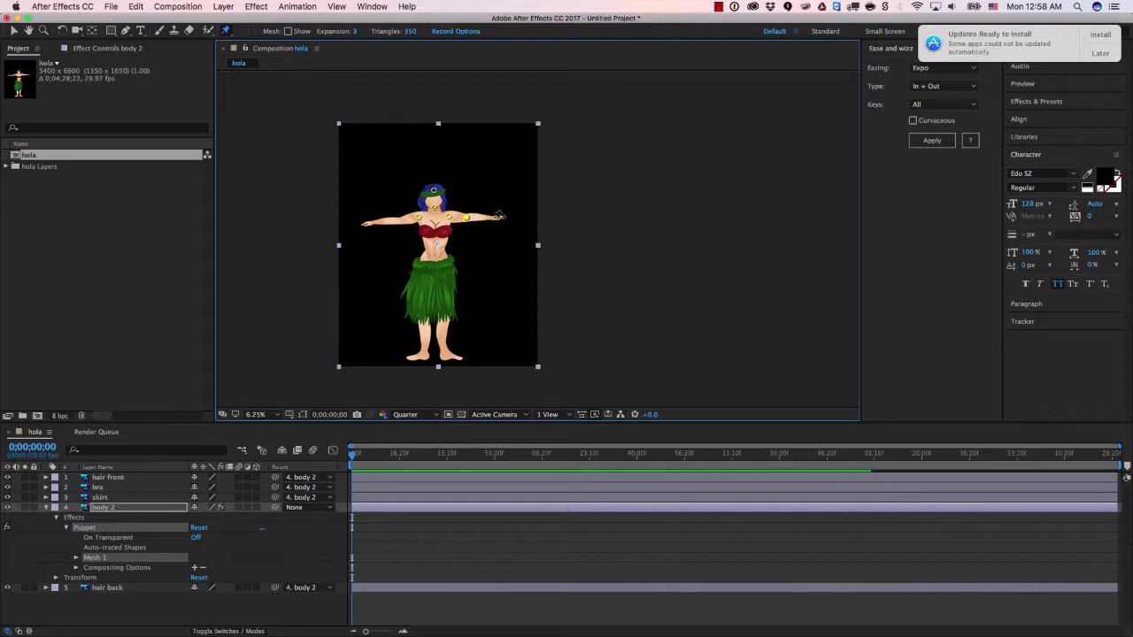
{"action": "left_click", "coordinate": [494, 219]}
{"action": "left_click", "coordinate": [496, 219]}
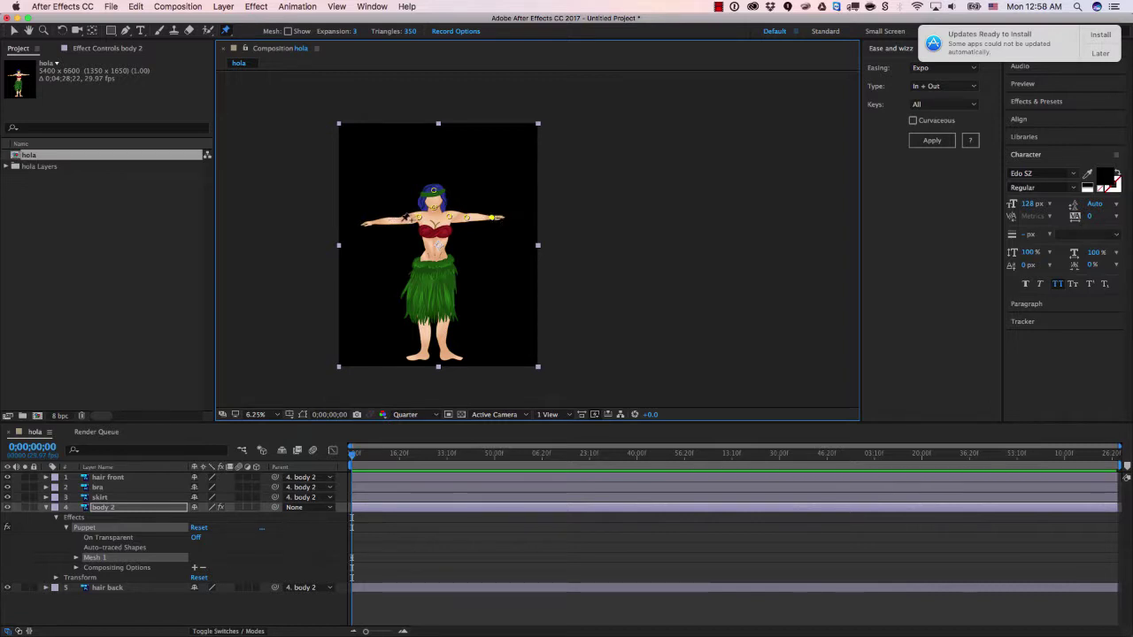
{"action": "left_click", "coordinate": [399, 220]}
{"action": "left_click", "coordinate": [375, 221]}
- Add puppet pins to body 2 at the waist, both hips, both knees, both ankles and the tips of both feet
{"action": "left_click", "coordinate": [434, 255]}
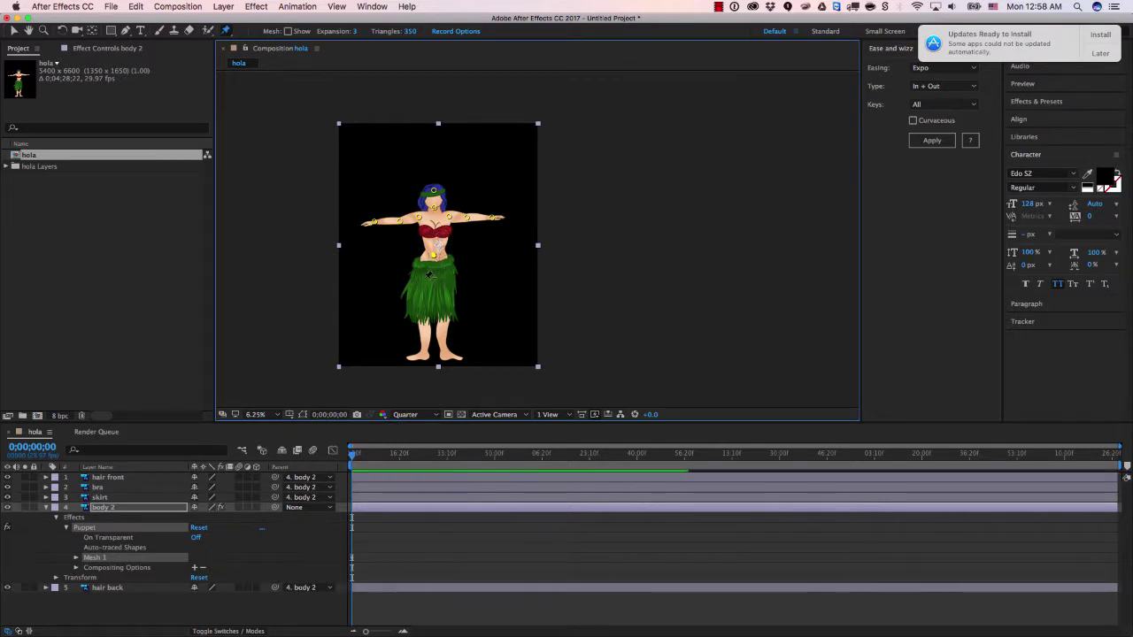
{"action": "left_click", "coordinate": [419, 278]}
{"action": "left_click", "coordinate": [445, 277]}
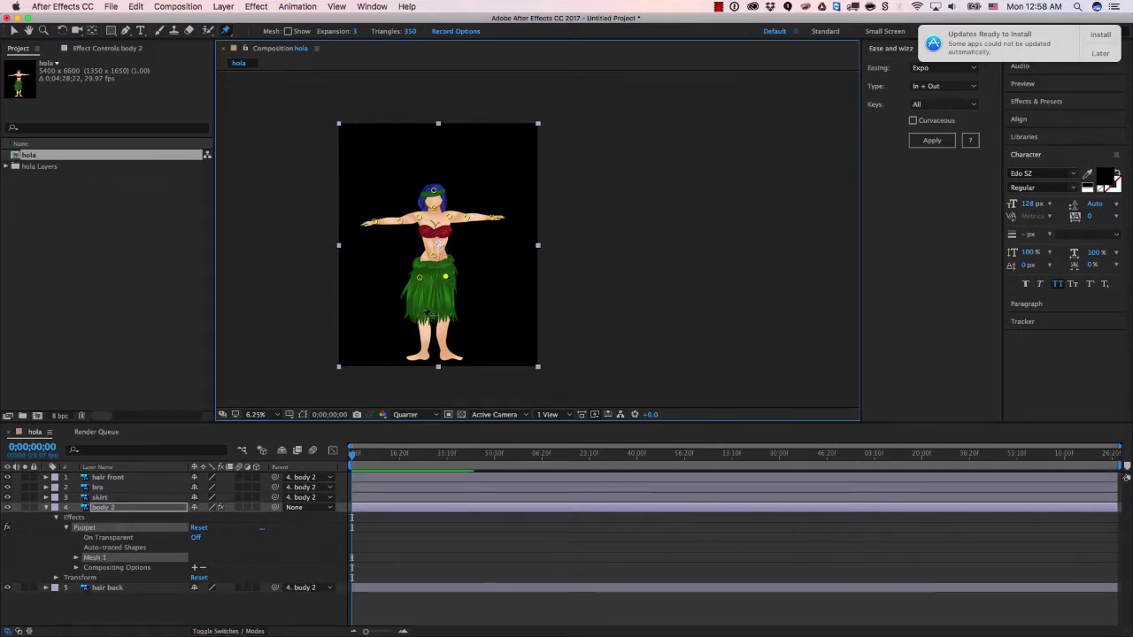
{"action": "left_click", "coordinate": [422, 317]}
{"action": "left_click", "coordinate": [446, 315]}
{"action": "left_click", "coordinate": [422, 355]}
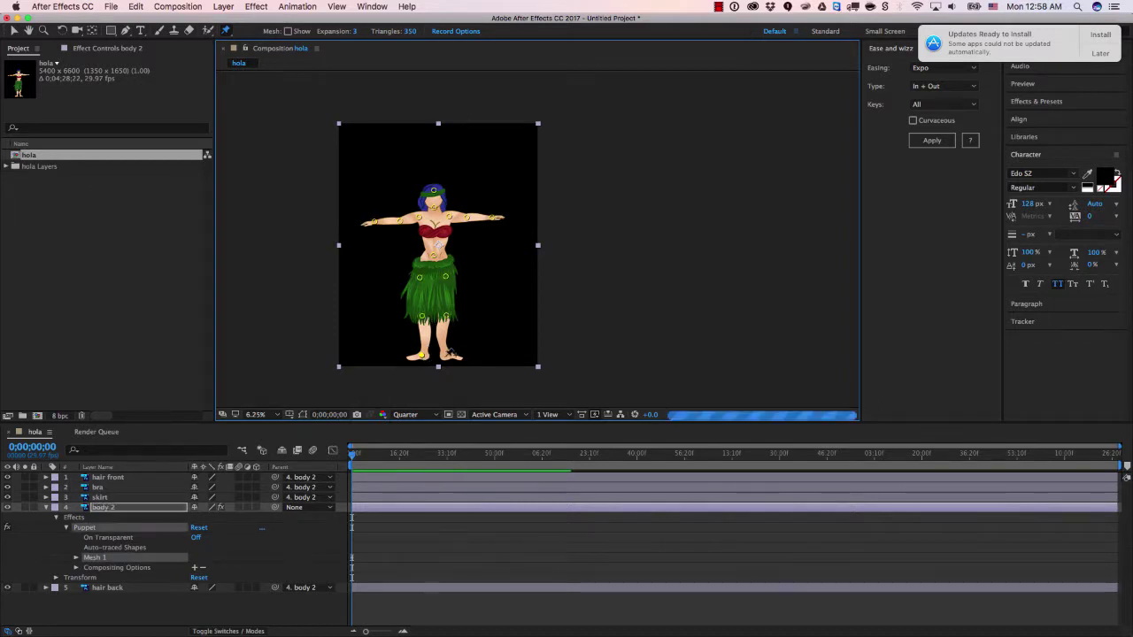
{"action": "left_click", "coordinate": [447, 354]}
{"action": "left_click", "coordinate": [409, 356]}
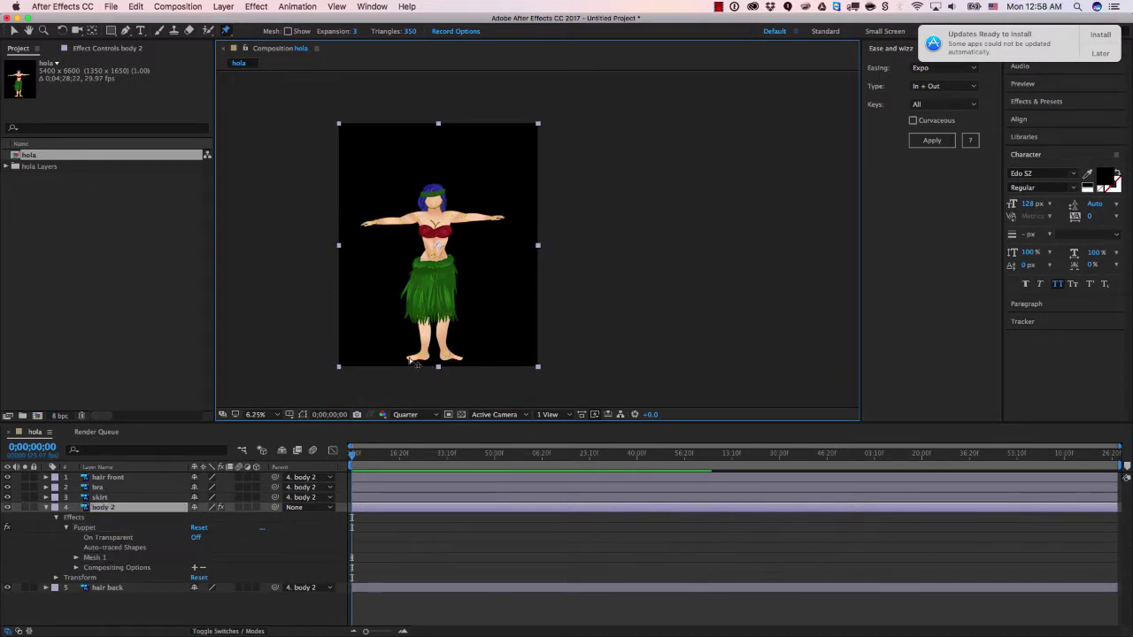
{"action": "left_click", "coordinate": [458, 357]}
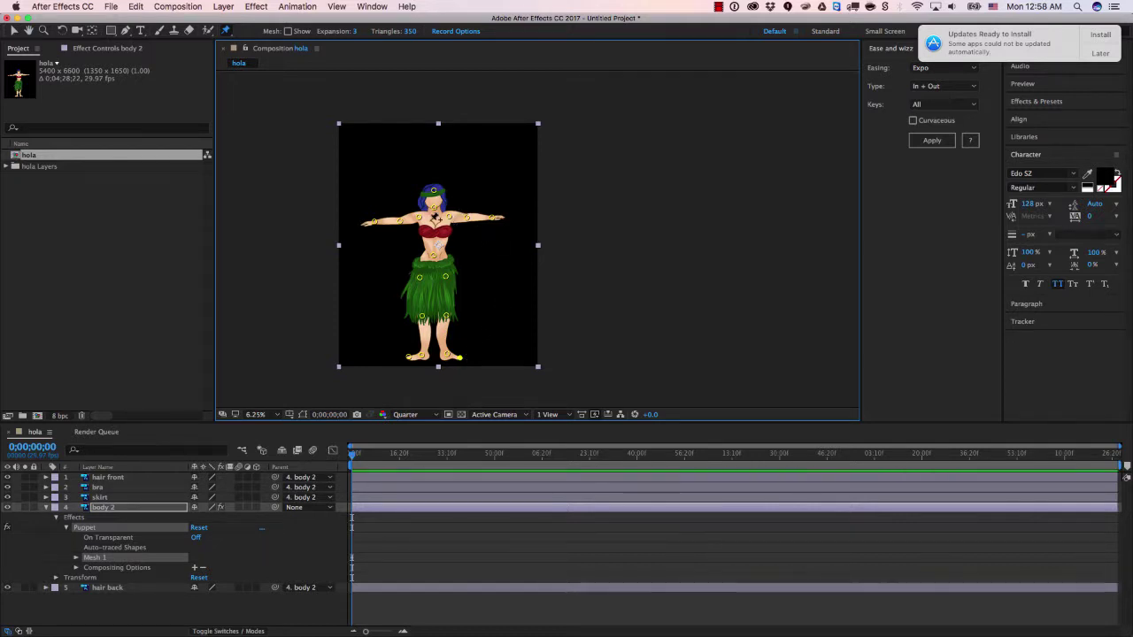
- Place six puppet pins on the skirt layer in pairs at the waistband, mid-length and near the hem, then collapse the skirt and body 2 properties
{"action": "left_click", "coordinate": [102, 508]}
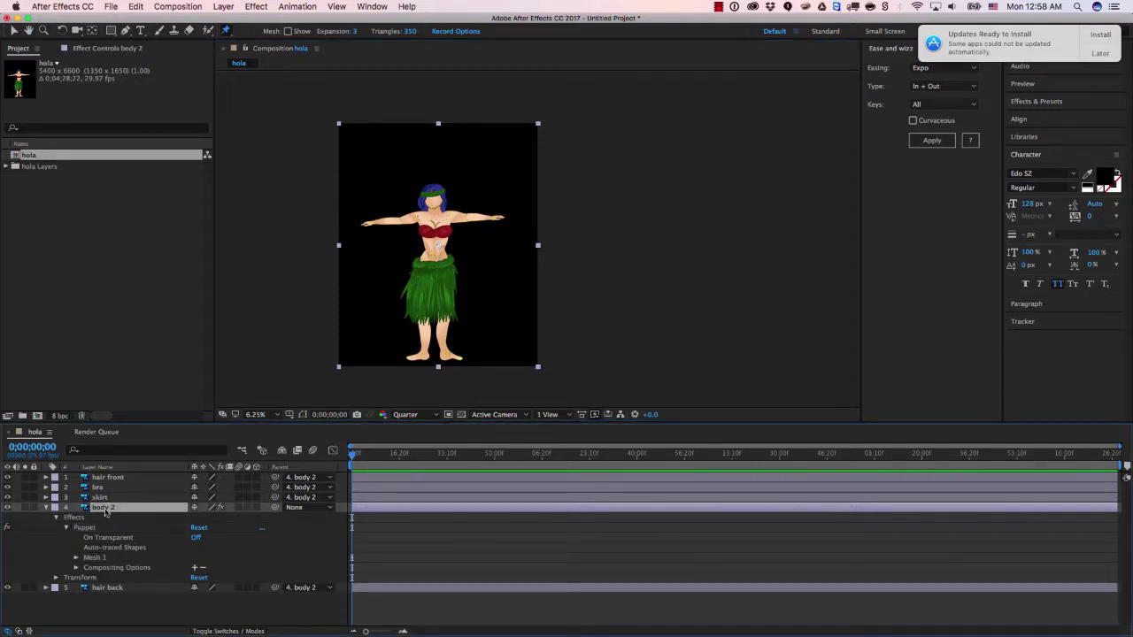
{"action": "left_click", "coordinate": [103, 497]}
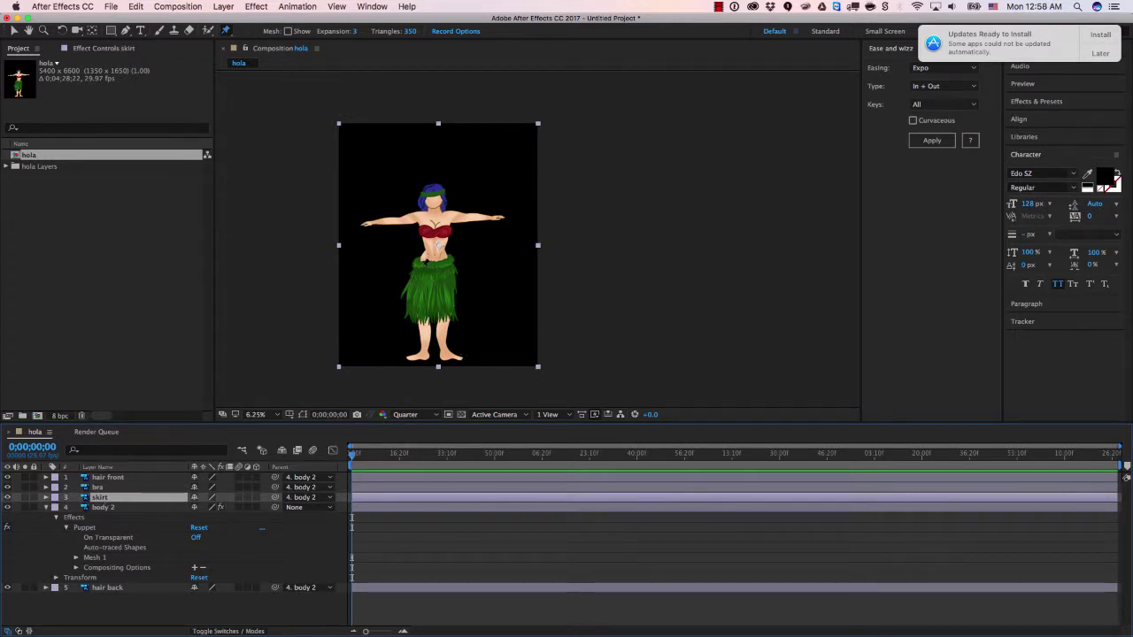
{"action": "left_click", "coordinate": [450, 258]}
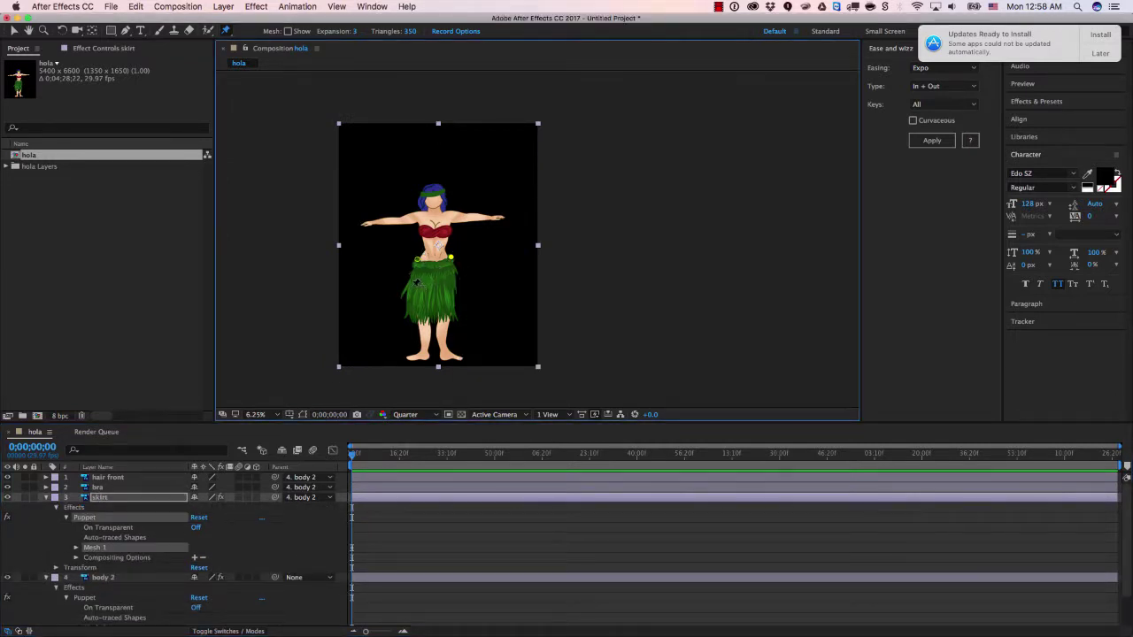
{"action": "left_click", "coordinate": [410, 288]}
{"action": "left_click", "coordinate": [451, 288]}
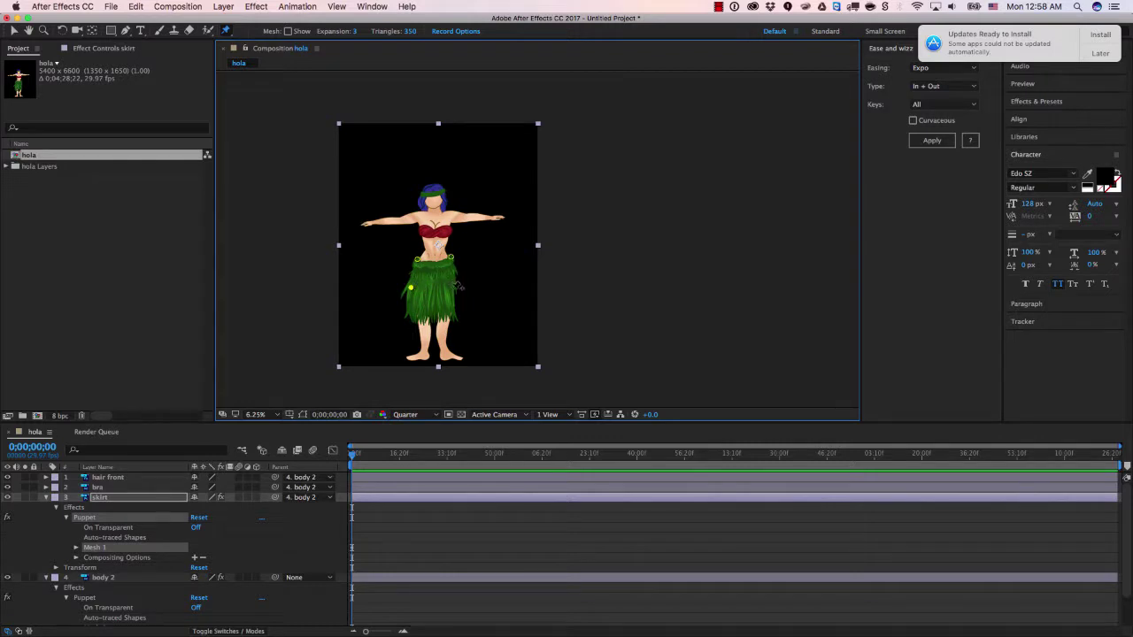
{"action": "left_click", "coordinate": [414, 311]}
{"action": "left_click", "coordinate": [451, 311]}
{"action": "left_click", "coordinate": [48, 498]}
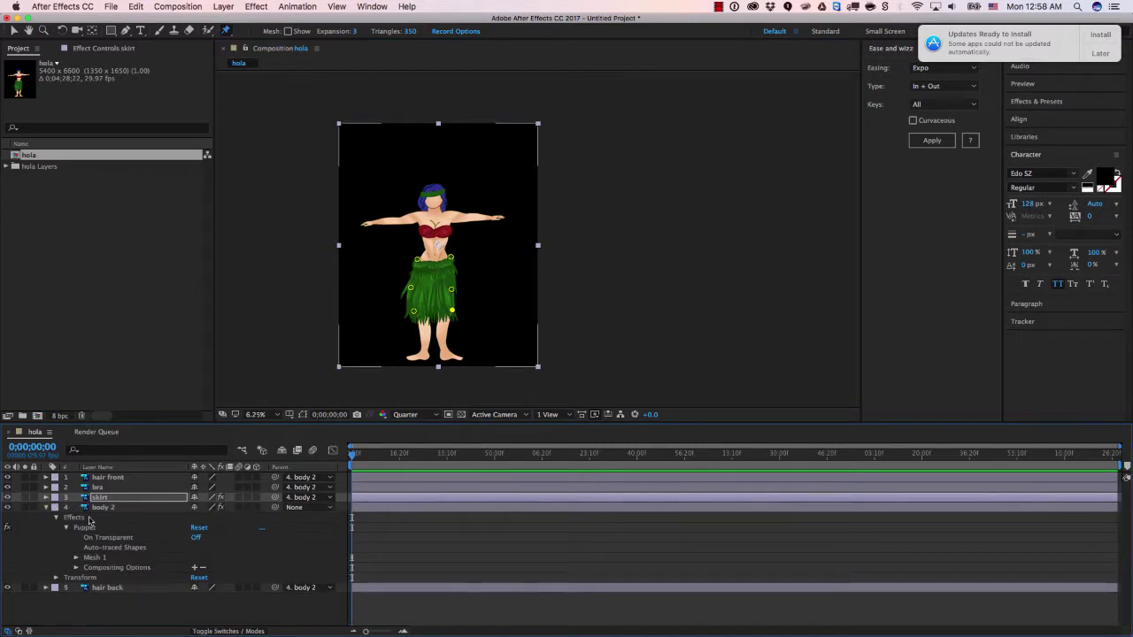
{"action": "left_click", "coordinate": [49, 509]}
- Hide the four layers above hair back and place four puppet pins along the back hair from the crown to the tip
{"action": "left_click", "coordinate": [97, 517]}
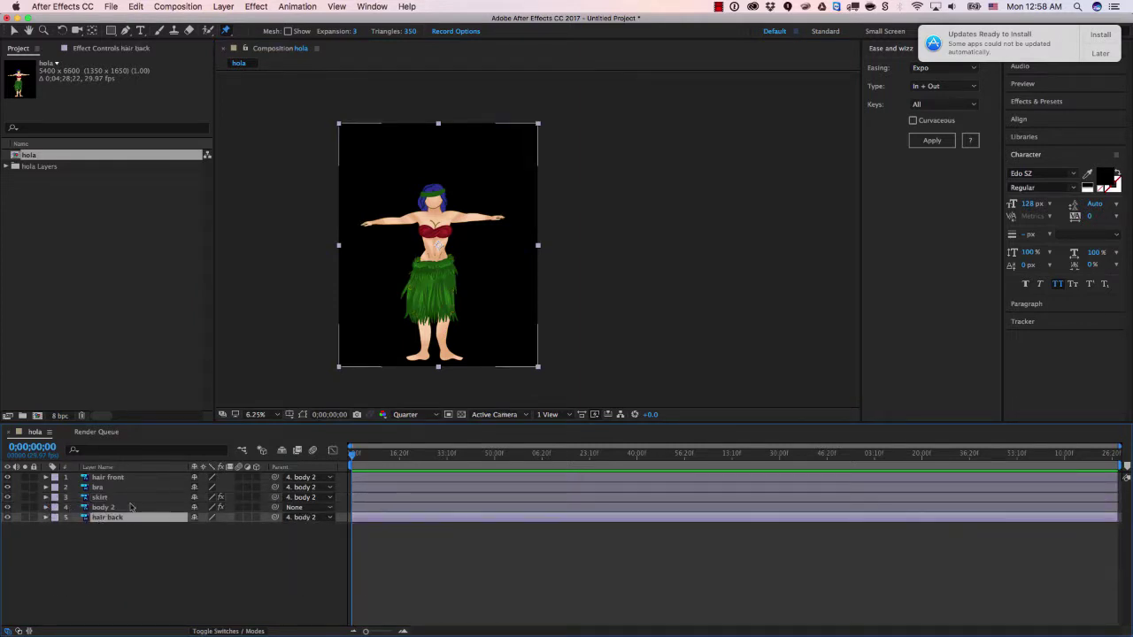
{"action": "left_click_drag", "start_coordinate": [8, 507], "coordinate": [8, 477]}
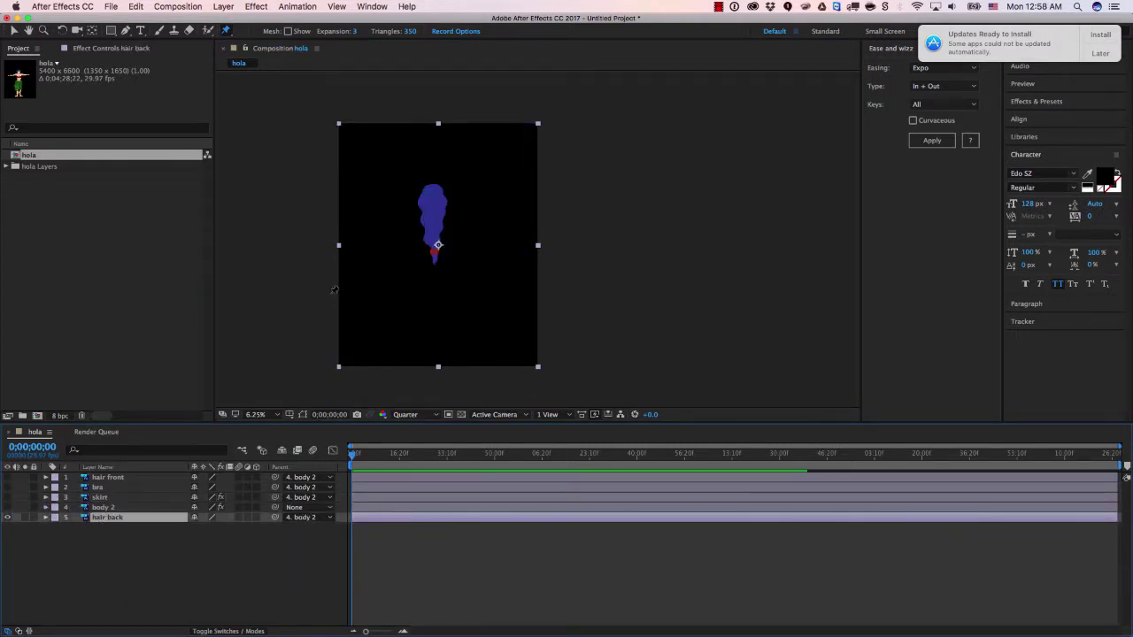
{"action": "left_click", "coordinate": [431, 189]}
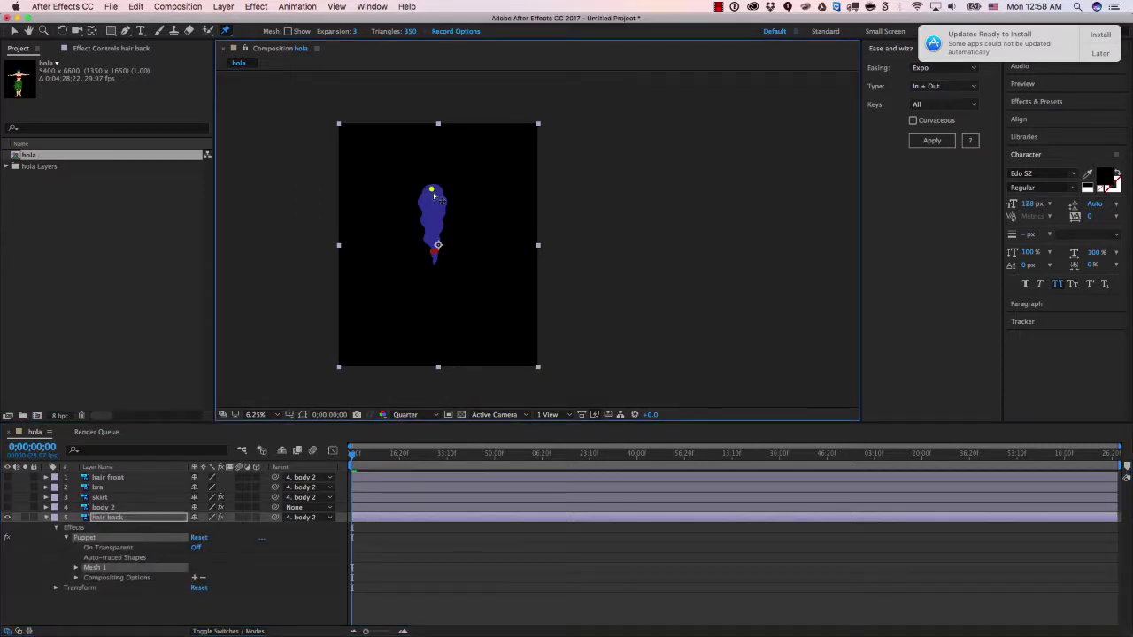
{"action": "left_click", "coordinate": [433, 210]}
{"action": "left_click", "coordinate": [437, 235]}
{"action": "left_click", "coordinate": [434, 261]}
{"action": "left_click", "coordinate": [46, 518]}
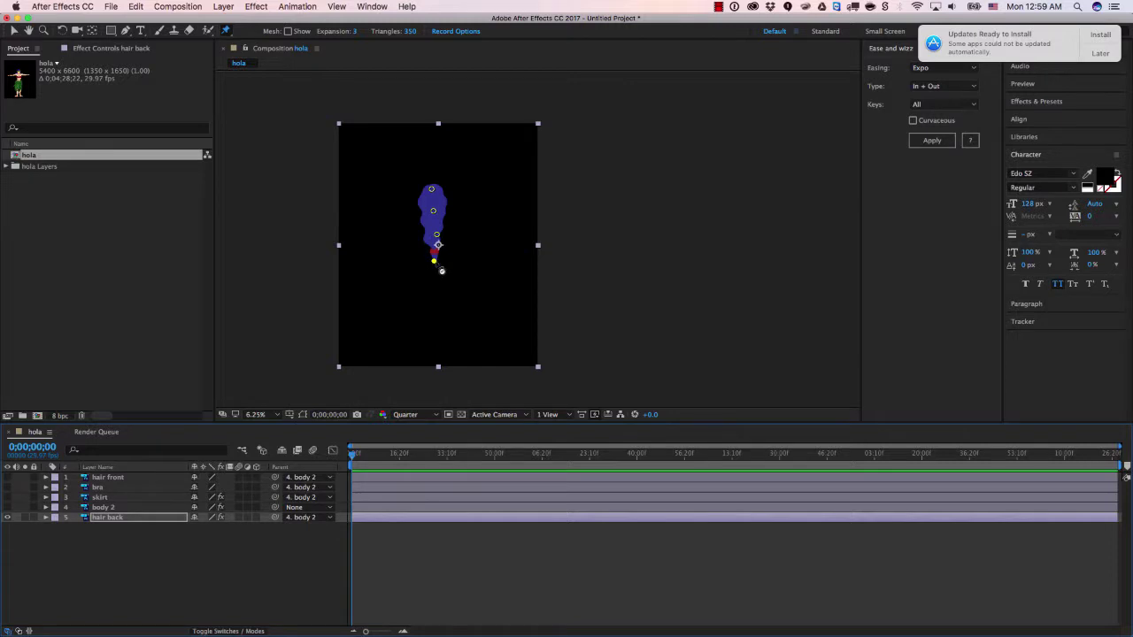
- Record a side-to-side sway for the puppet pin at the back hair's tip and preview the motion
{"action": "mouse_move", "coordinate": [440, 270]}
{"action": "left_mouse_down"}
{"action": "mouse_move", "coordinate": [451, 256]}
{"action": "mouse_move", "coordinate": [422, 256]}
{"action": "mouse_move", "coordinate": [451, 256]}
{"action": "mouse_move", "coordinate": [405, 260]}
{"action": "mouse_move", "coordinate": [452, 263]}
{"action": "mouse_move", "coordinate": [415, 264]}
{"action": "left_mouse_up"}
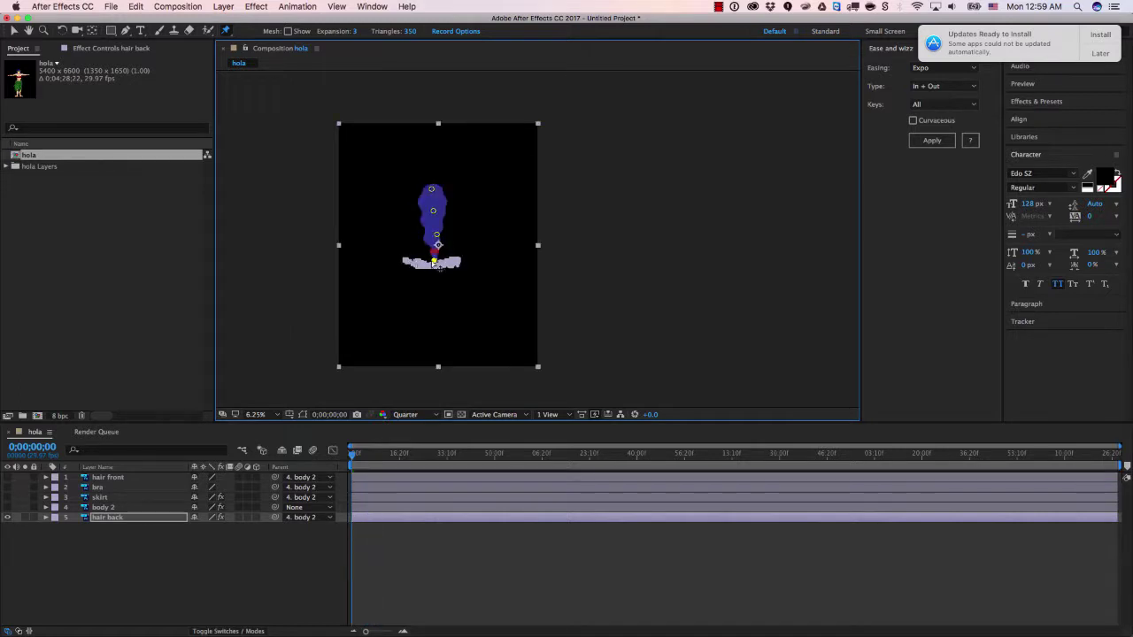
{"action": "scroll", "coordinate": [455, 271], "scroll_direction": "down", "scroll_amount": 2}
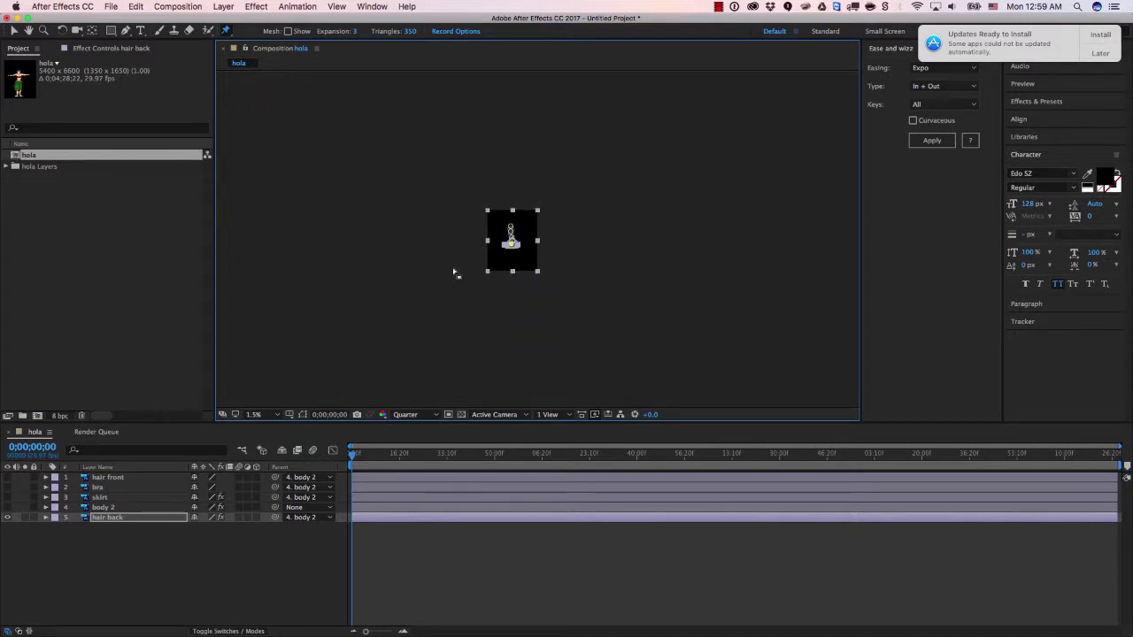
{"action": "scroll", "coordinate": [478, 261], "scroll_direction": "up", "scroll_amount": 4}
{"action": "left_click_drag", "start_coordinate": [308, 270], "coordinate": [657, 271]}
{"action": "scroll", "coordinate": [488, 344], "scroll_direction": "up", "scroll_amount": 2}
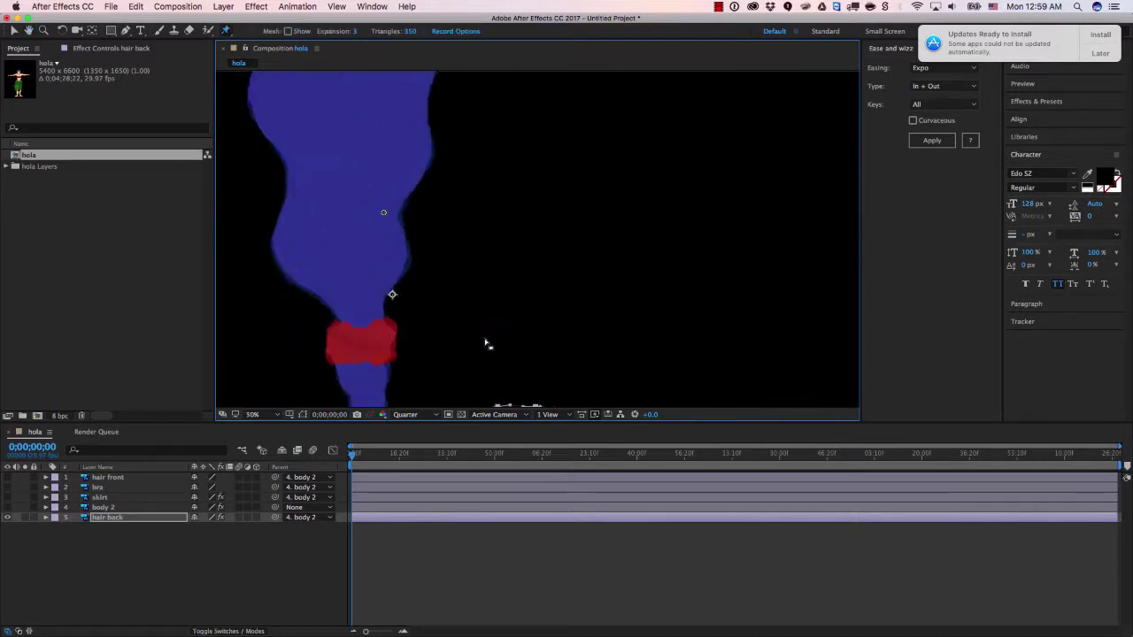
{"action": "left_click_drag", "start_coordinate": [481, 315], "coordinate": [682, 45]}
{"action": "left_click_drag", "start_coordinate": [625, 164], "coordinate": [637, 61]}
{"action": "scroll", "coordinate": [627, 138], "scroll_direction": "down", "scroll_amount": 2}
{"action": "left_click_drag", "start_coordinate": [589, 153], "coordinate": [586, 175]}
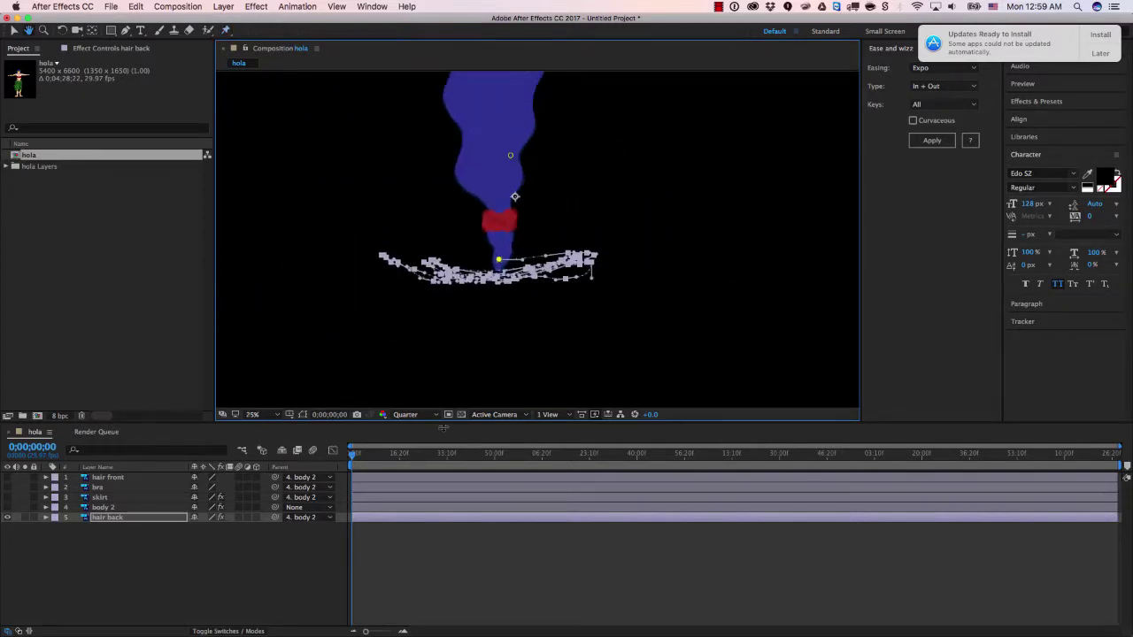
{"action": "key", "text": "space"}
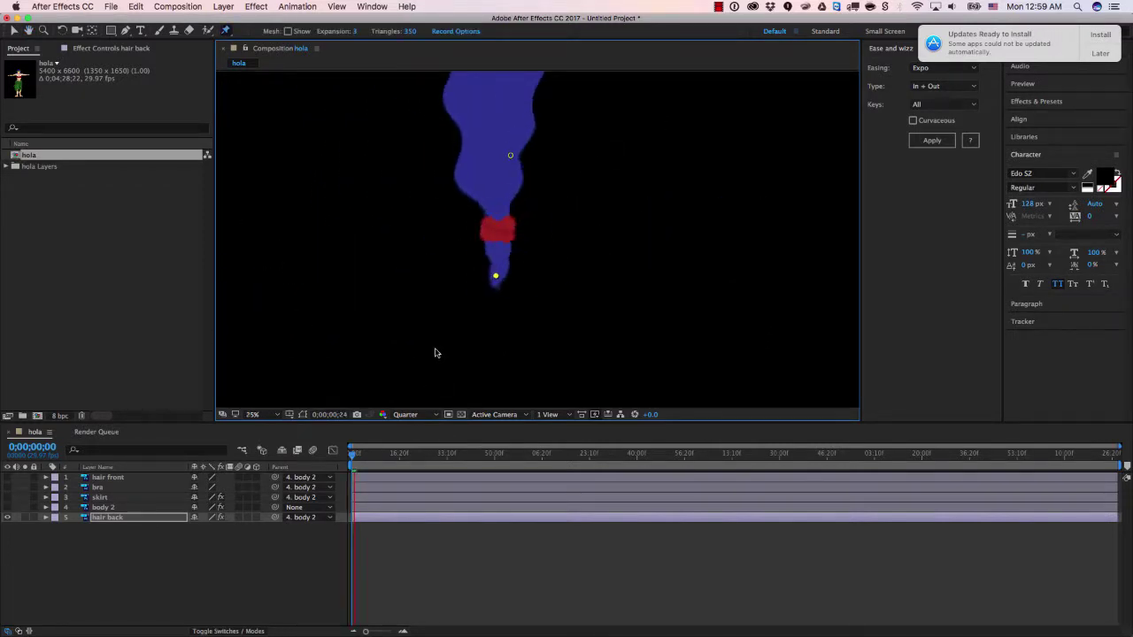
{"action": "scroll", "coordinate": [440, 343], "scroll_direction": "down", "scroll_amount": 2}
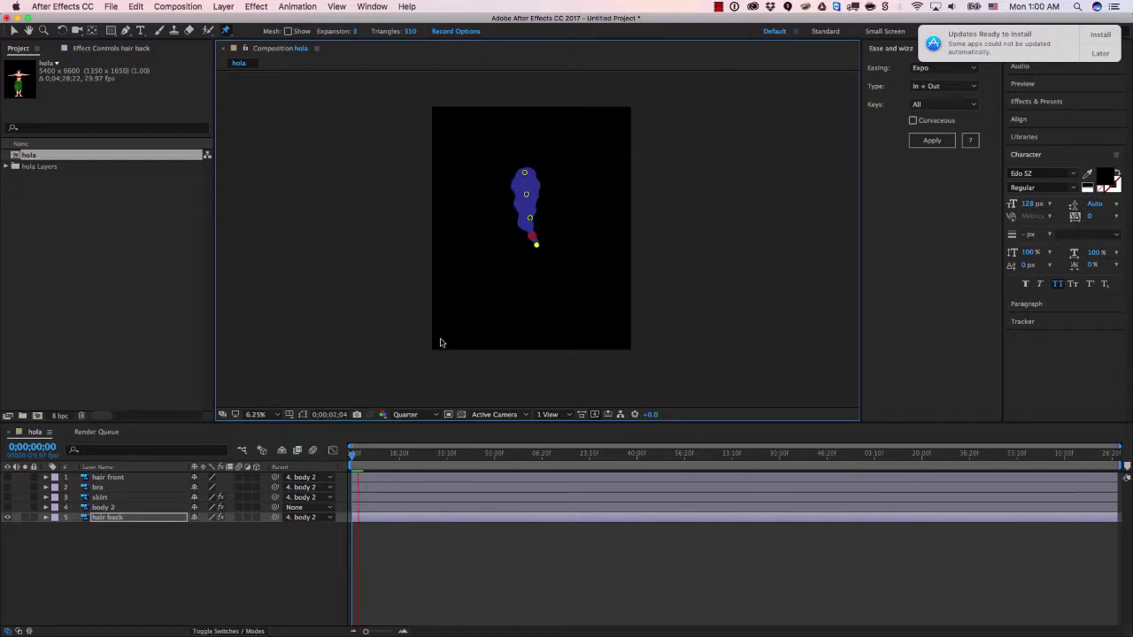
{"action": "key", "text": "period"}
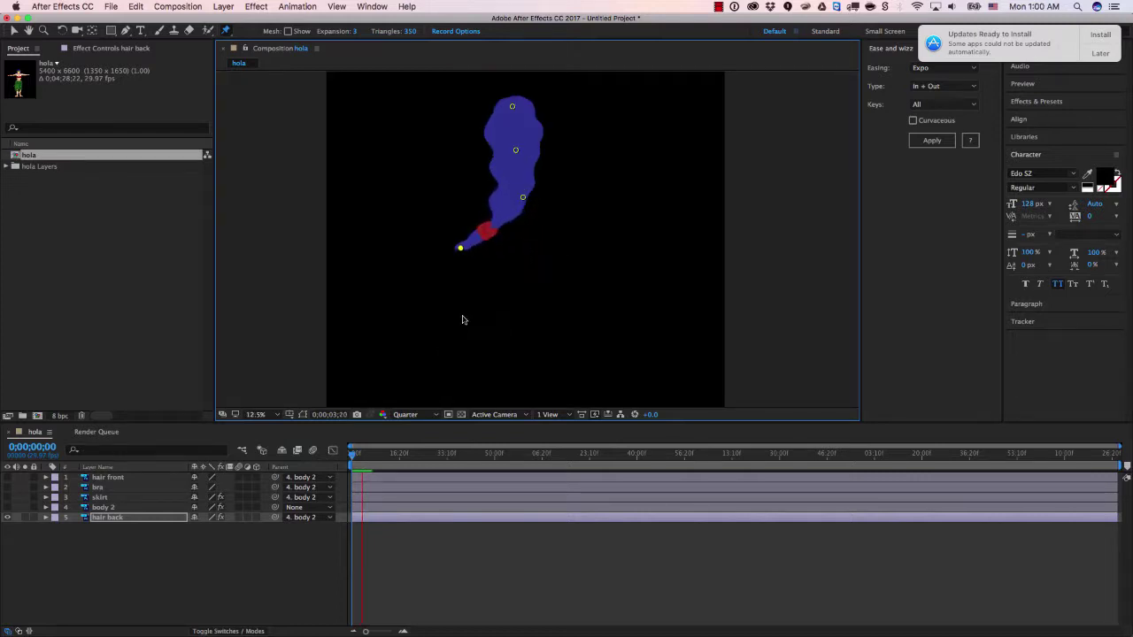
{"action": "left_click", "coordinate": [334, 430]}
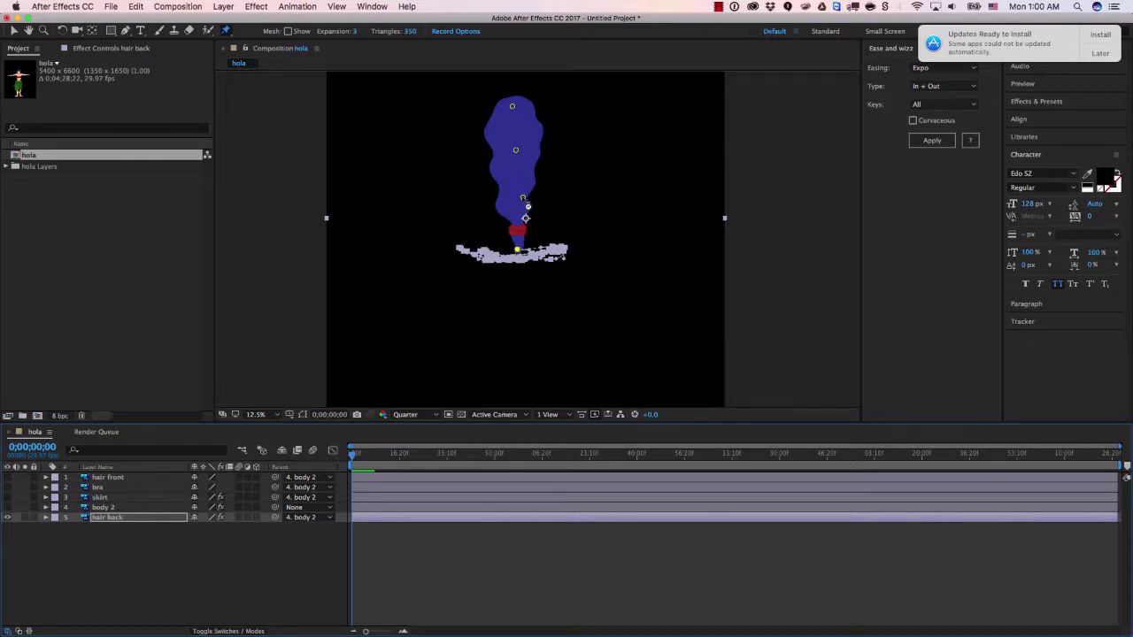
- Record gentler side-to-side sways for the back hair's third pin and its second pin, each starting from the first frame
{"action": "left_click", "coordinate": [527, 206]}
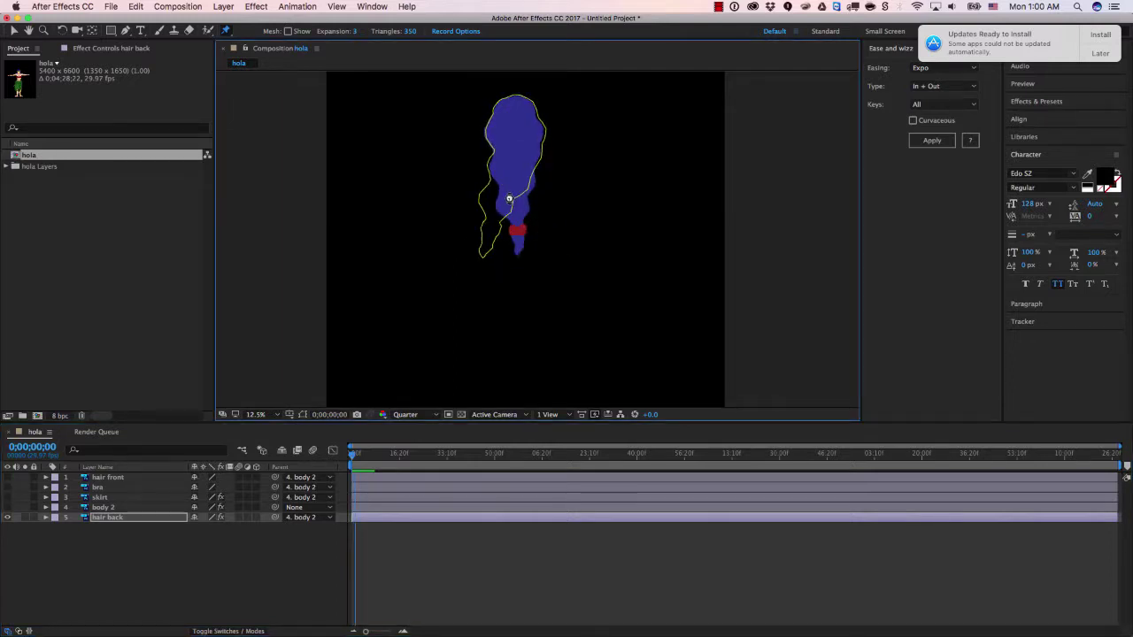
{"action": "mouse_move", "coordinate": [529, 199]}
{"action": "left_mouse_down"}
{"action": "mouse_move", "coordinate": [539, 192]}
{"action": "mouse_move", "coordinate": [493, 201]}
{"action": "mouse_move", "coordinate": [544, 189]}
{"action": "mouse_move", "coordinate": [510, 204]}
{"action": "left_mouse_up"}
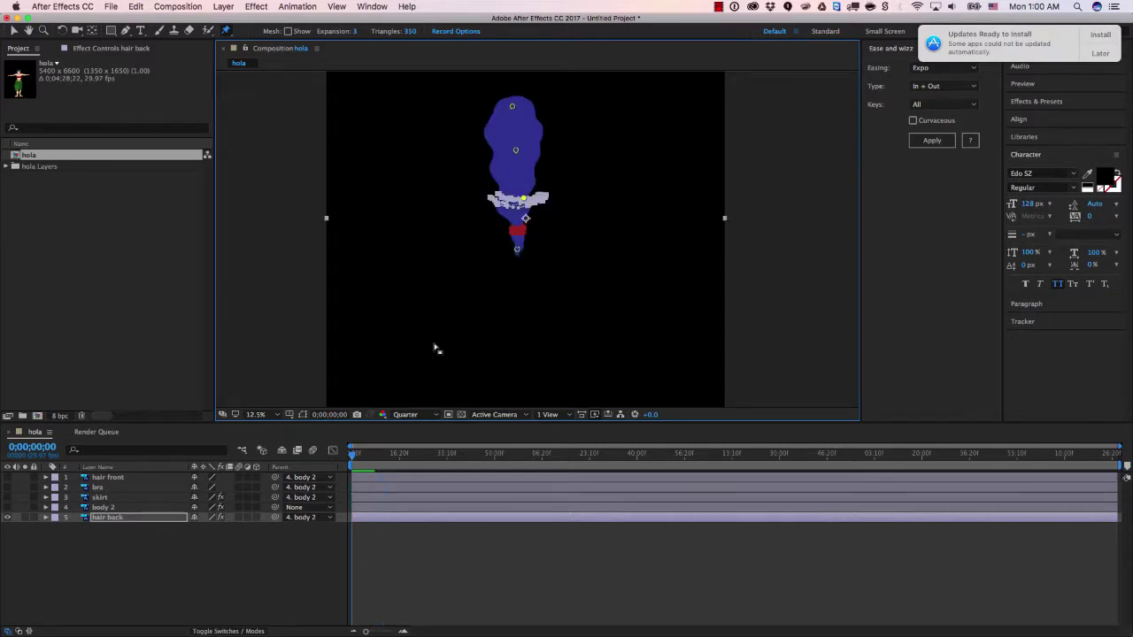
{"action": "left_click_drag", "start_coordinate": [353, 457], "coordinate": [302, 418]}
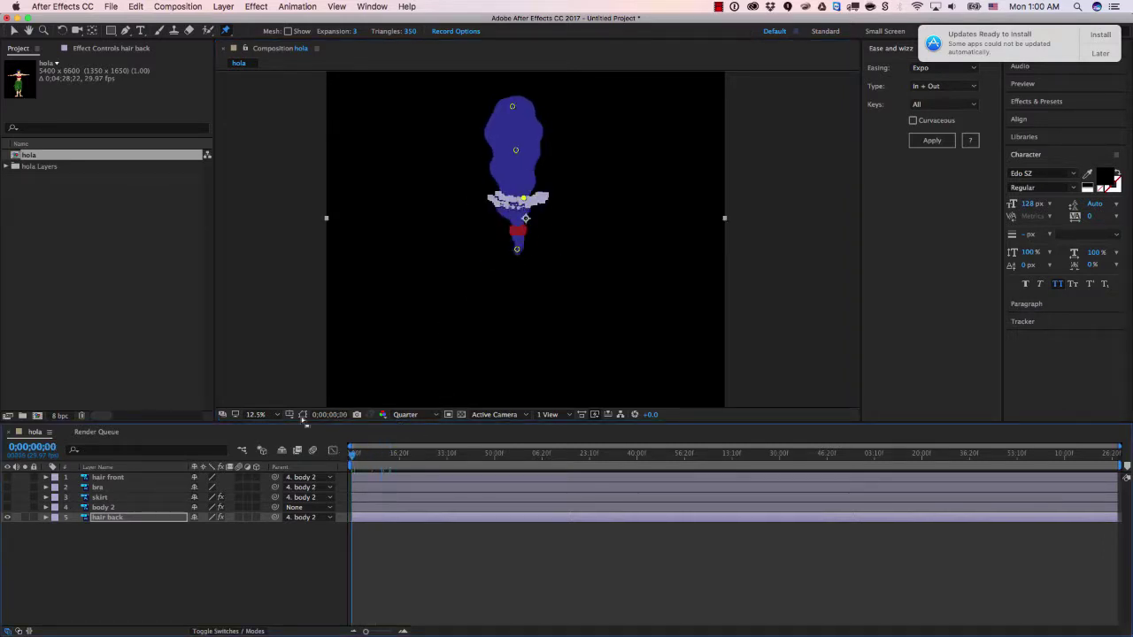
{"action": "mouse_move", "coordinate": [516, 151]}
{"action": "left_mouse_down"}
{"action": "mouse_move", "coordinate": [529, 147]}
{"action": "mouse_move", "coordinate": [498, 154]}
{"action": "mouse_move", "coordinate": [533, 152]}
{"action": "mouse_move", "coordinate": [514, 152]}
{"action": "left_mouse_up"}
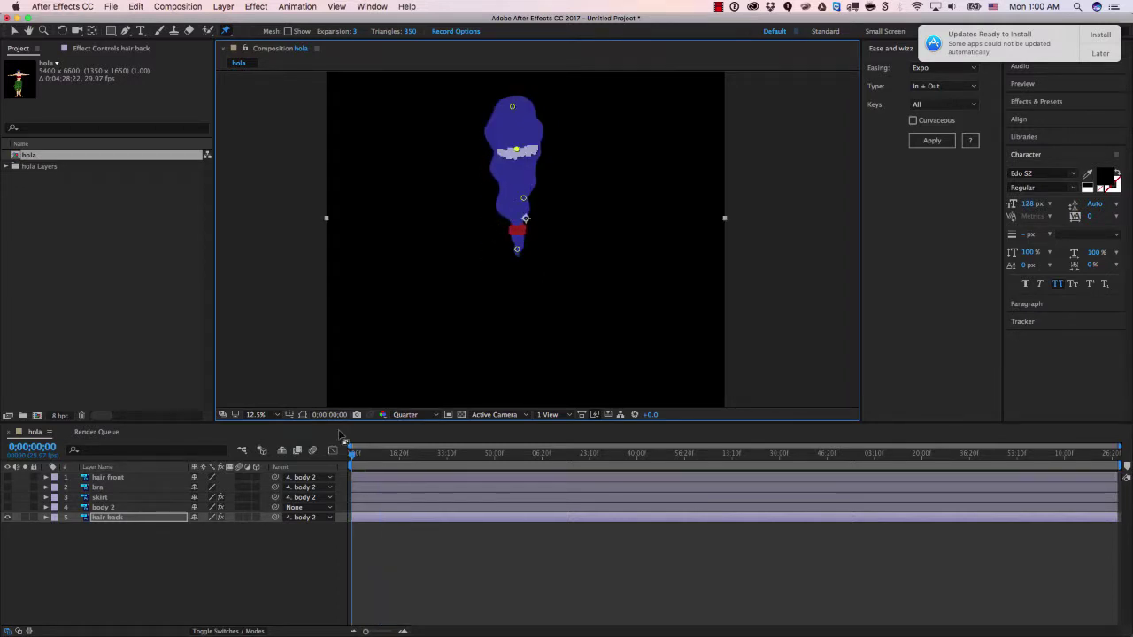
- Show the hair front, bra, skirt and body 2 layers again and preview the hair animation on the full figure
{"action": "left_click_drag", "start_coordinate": [9, 506], "coordinate": [8, 477]}
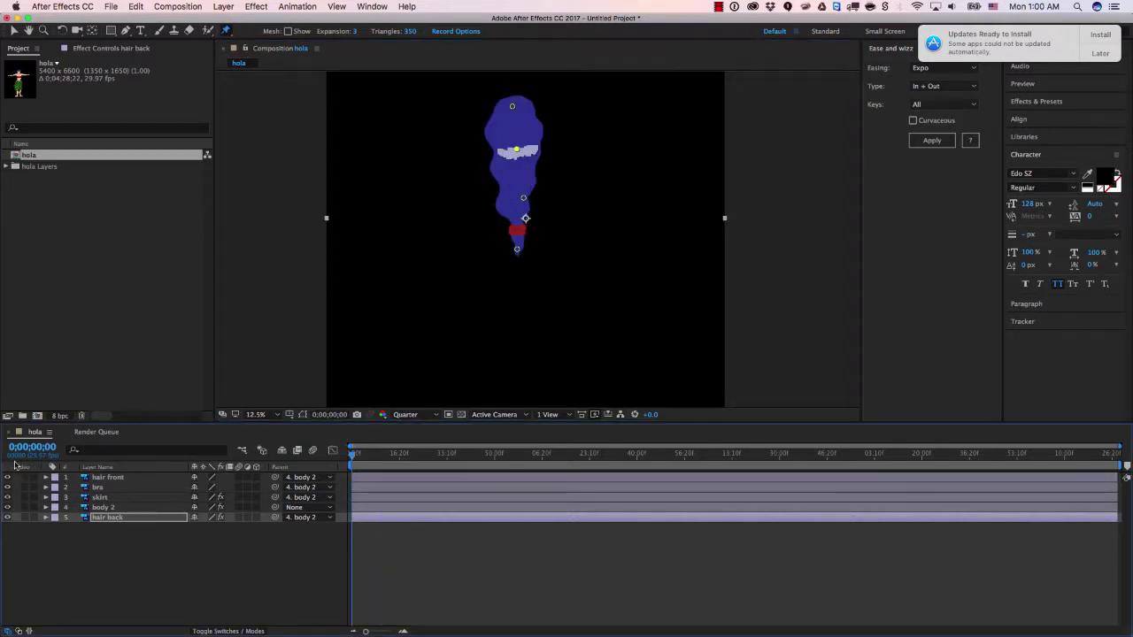
{"action": "key", "text": "space"}
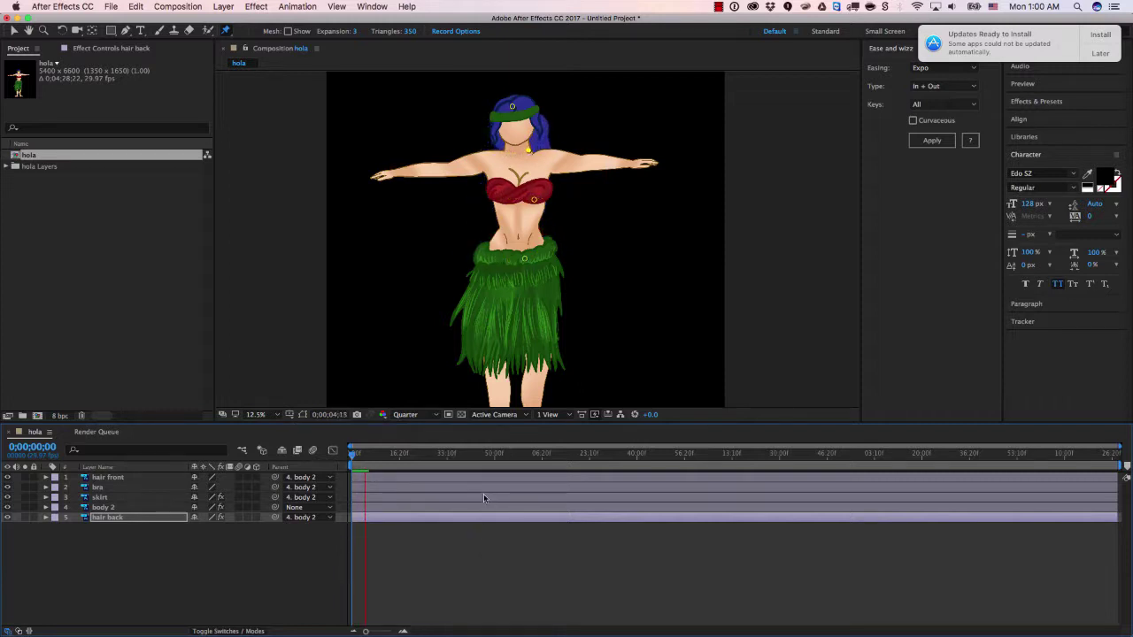
{"action": "key", "text": "space"}
{"action": "key", "text": "space"}
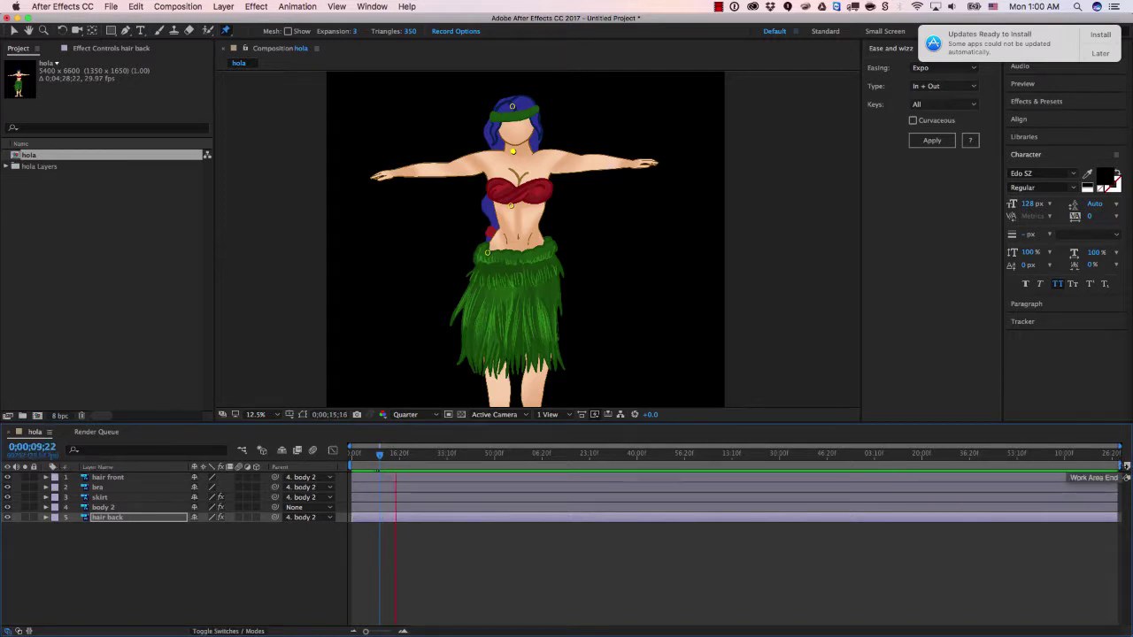
- Shorten the work area to about the first 15 seconds and trim the hola composition to it
{"action": "mouse_move", "coordinate": [1125, 466]}
{"action": "left_mouse_down"}
{"action": "mouse_move", "coordinate": [540, 482]}
{"action": "mouse_move", "coordinate": [399, 480]}
{"action": "mouse_move", "coordinate": [400, 466]}
{"action": "mouse_move", "coordinate": [600, 466]}
{"action": "mouse_move", "coordinate": [393, 465]}
{"action": "mouse_move", "coordinate": [1117, 465]}
{"action": "left_mouse_up"}
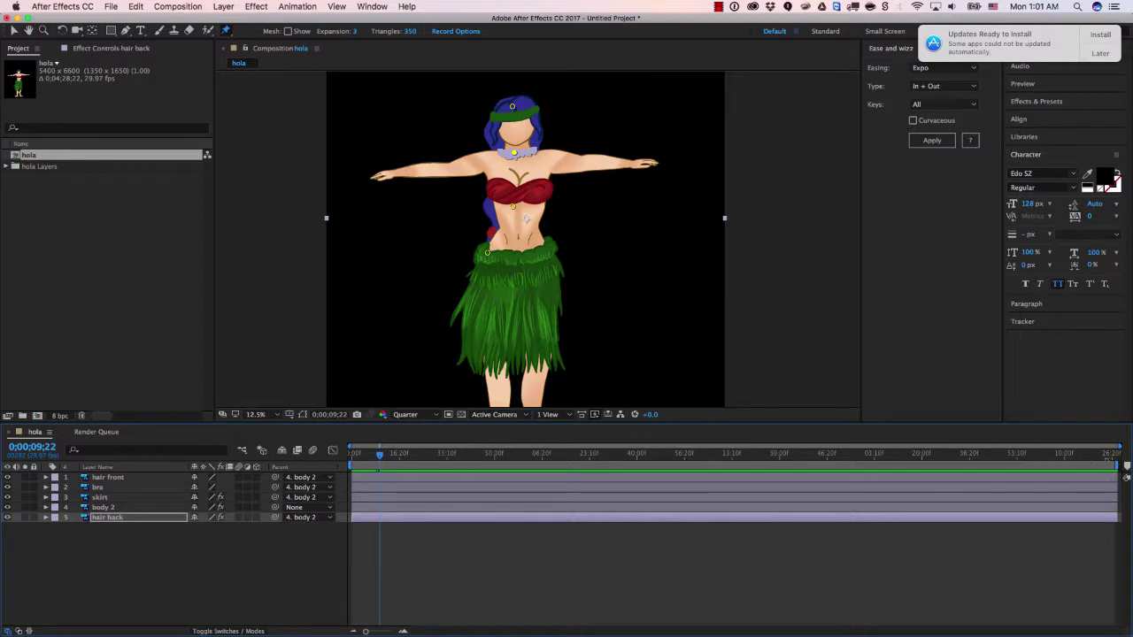
{"action": "left_click_drag", "start_coordinate": [1116, 466], "coordinate": [401, 465]}
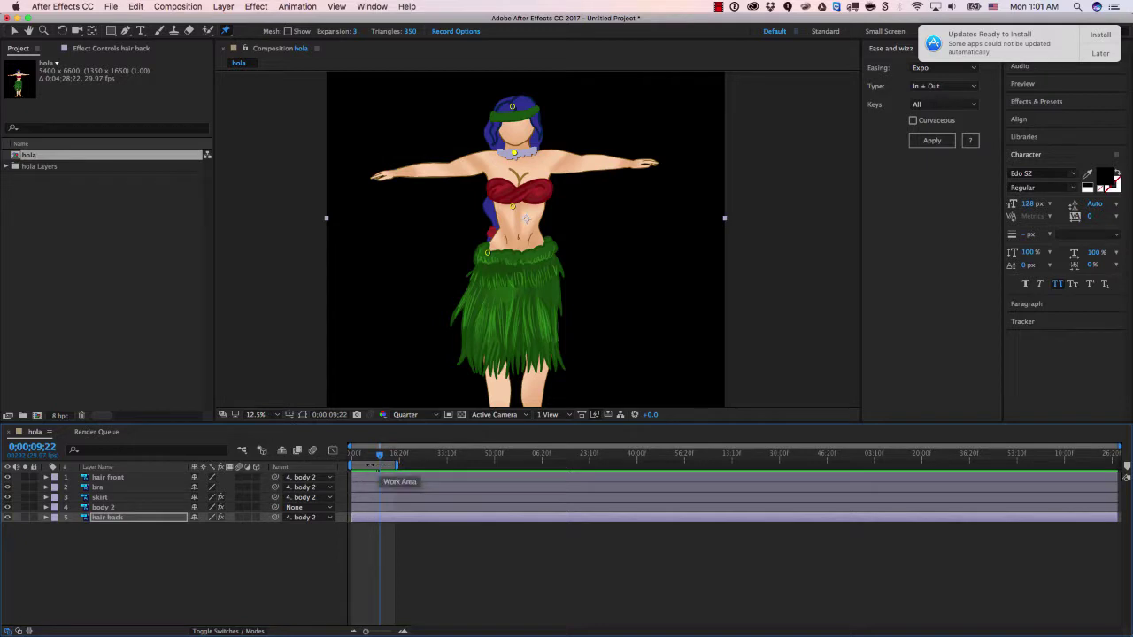
{"action": "right_click", "coordinate": [373, 469]}
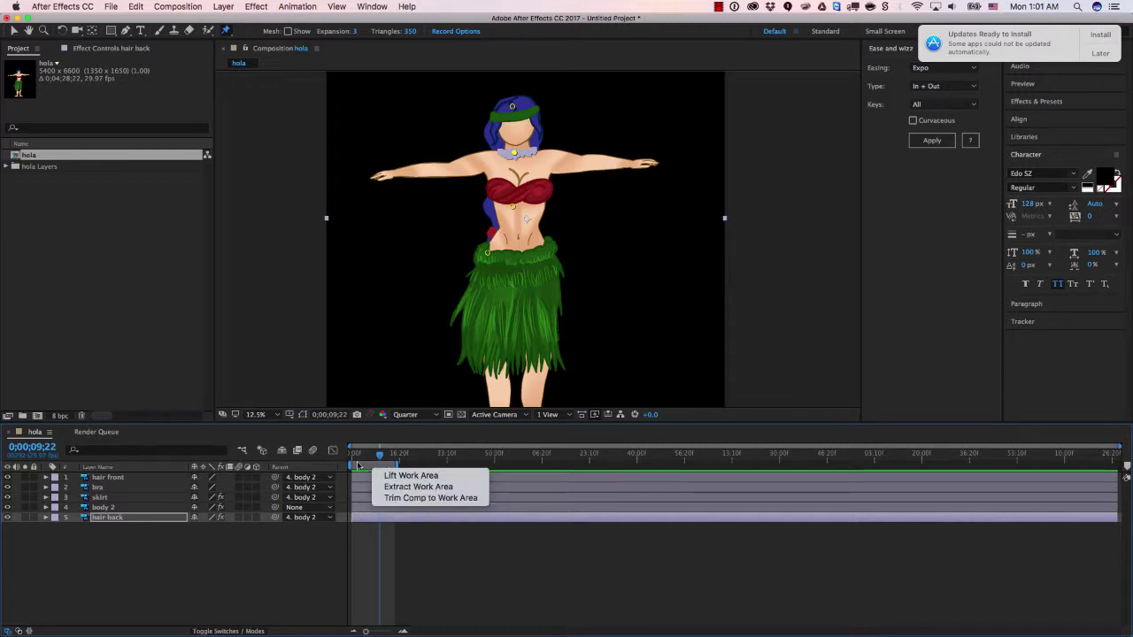
{"action": "left_click", "coordinate": [450, 498]}
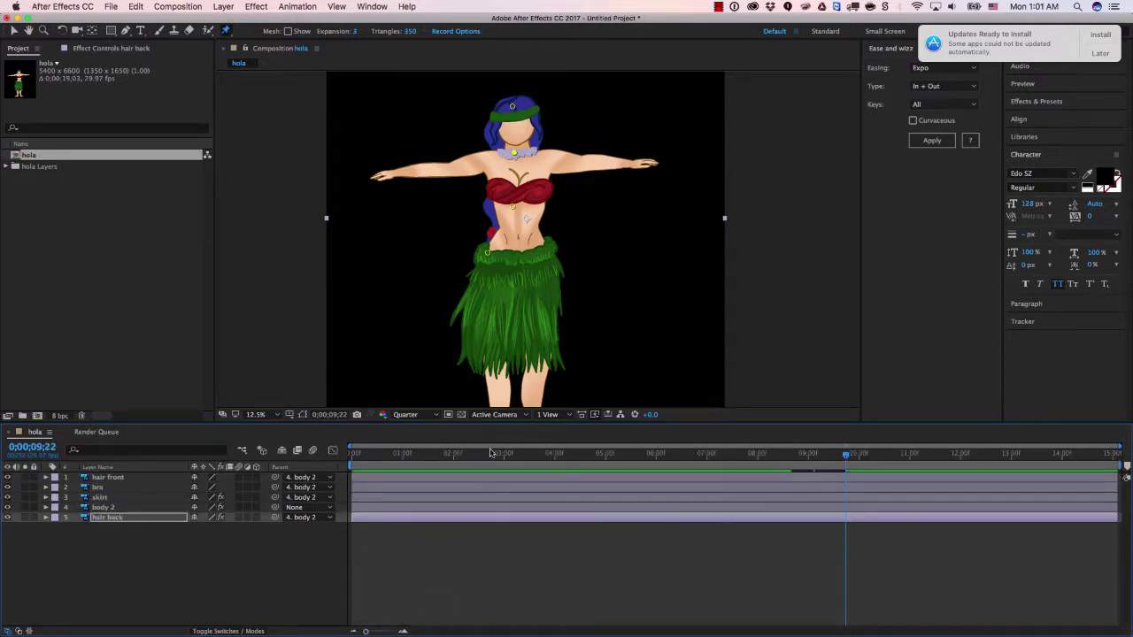
- Preview the trimmed composition and return to its first frame
{"action": "key", "text": "space"}
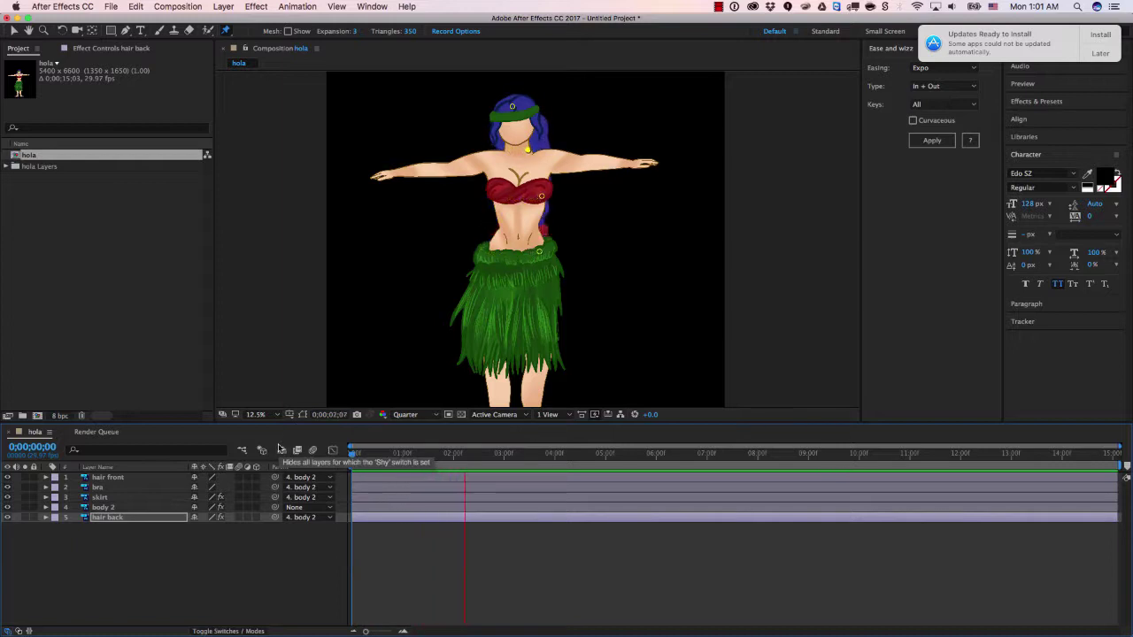
{"action": "key", "text": "space"}
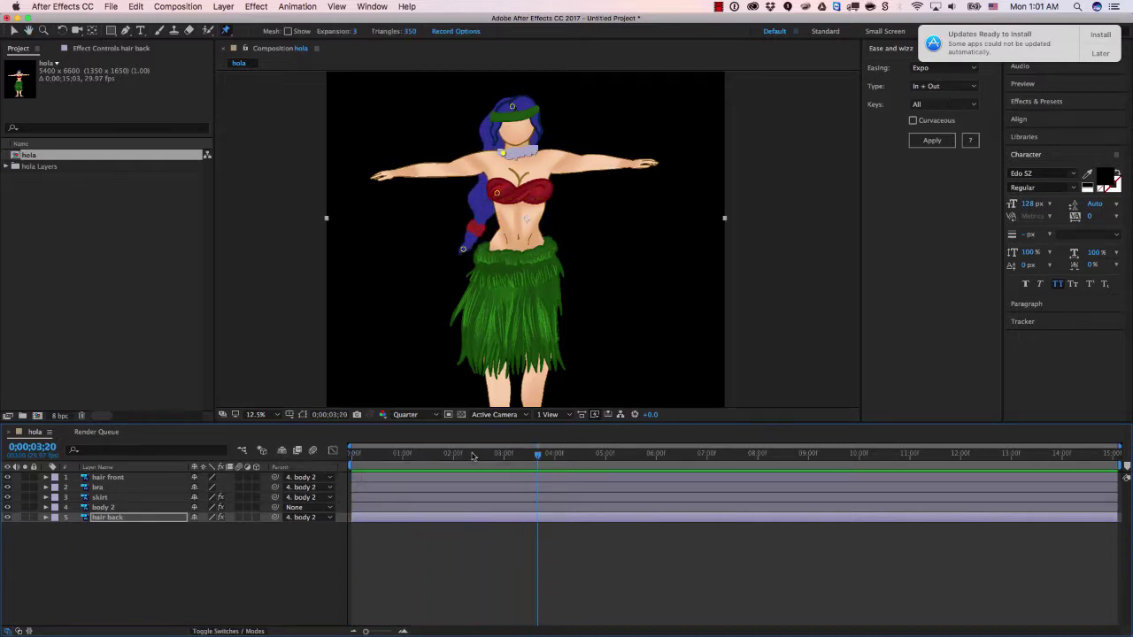
{"action": "key", "text": "Home"}
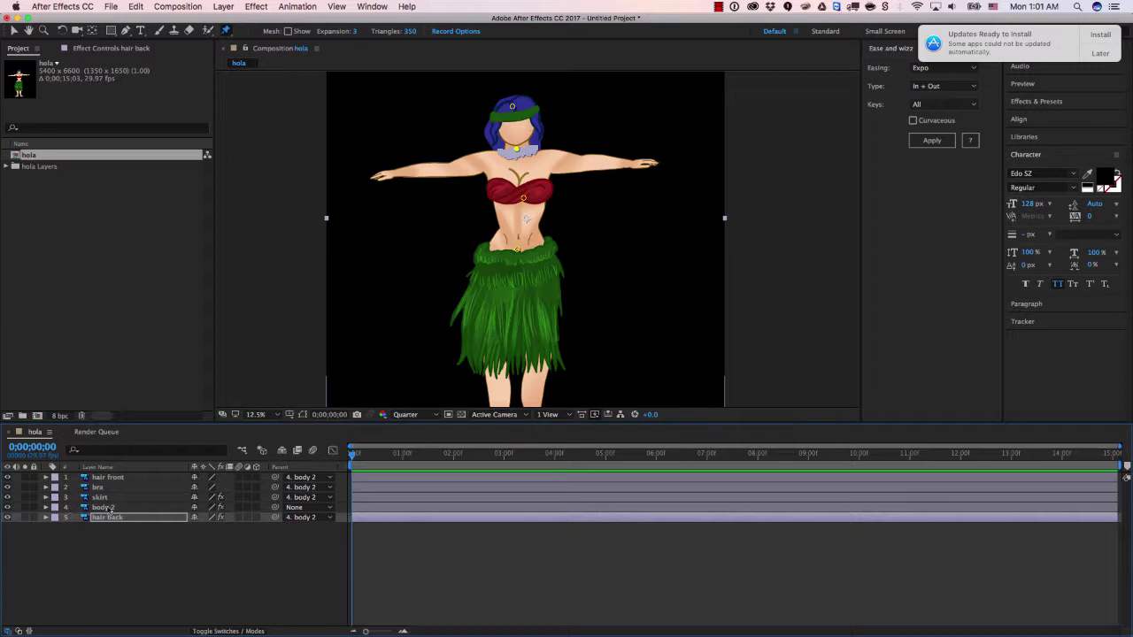
- With the Selection tool, expand the skirt layer and select its Puppet effect to display the pins
{"action": "left_click", "coordinate": [115, 507]}
{"action": "left_click", "coordinate": [115, 497]}
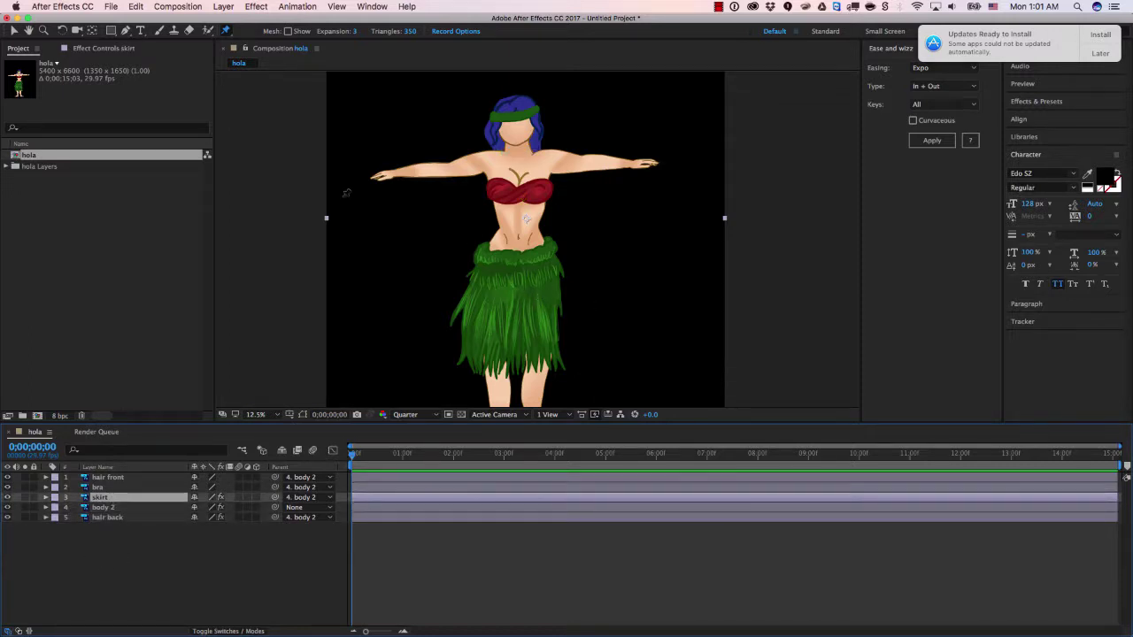
{"action": "left_click", "coordinate": [14, 30]}
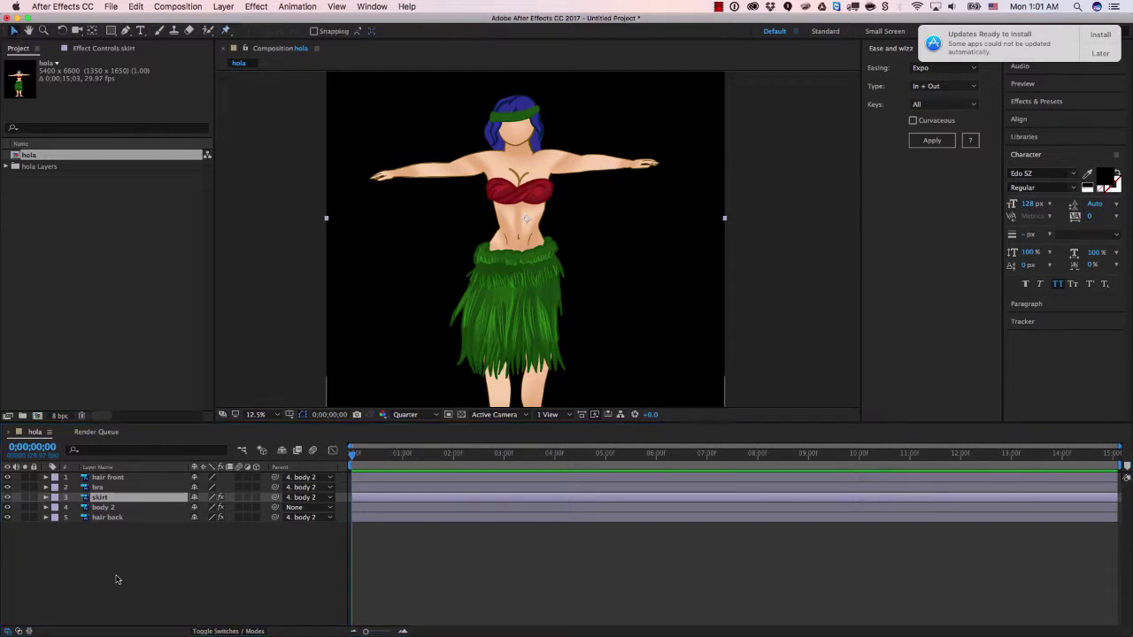
{"action": "left_click", "coordinate": [46, 497]}
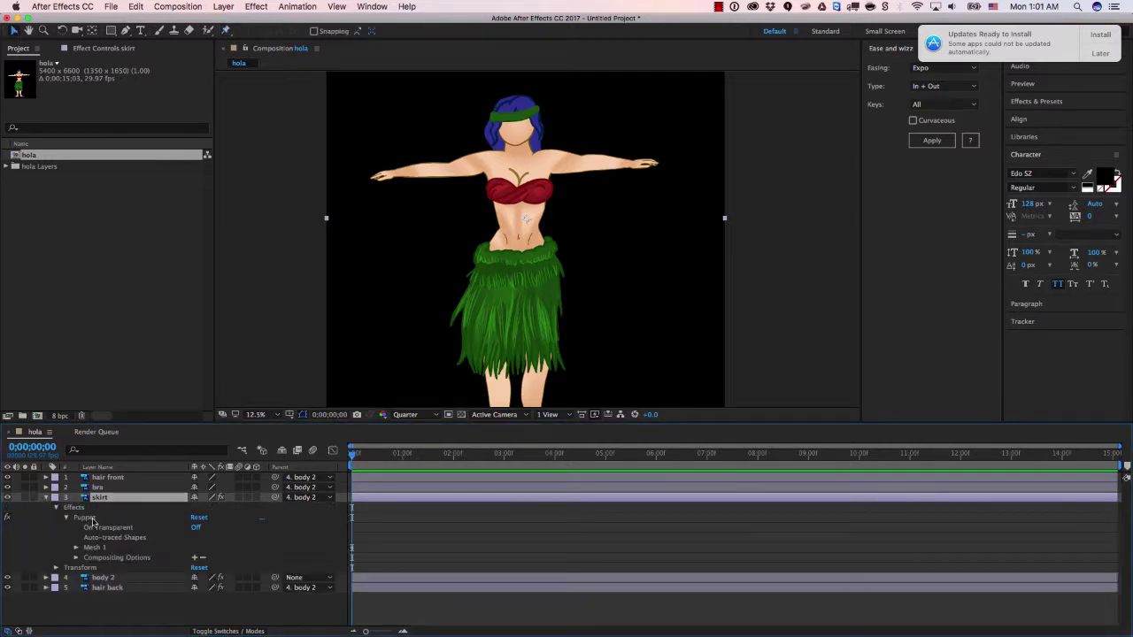
{"action": "left_click", "coordinate": [46, 497]}
{"action": "left_click", "coordinate": [46, 498]}
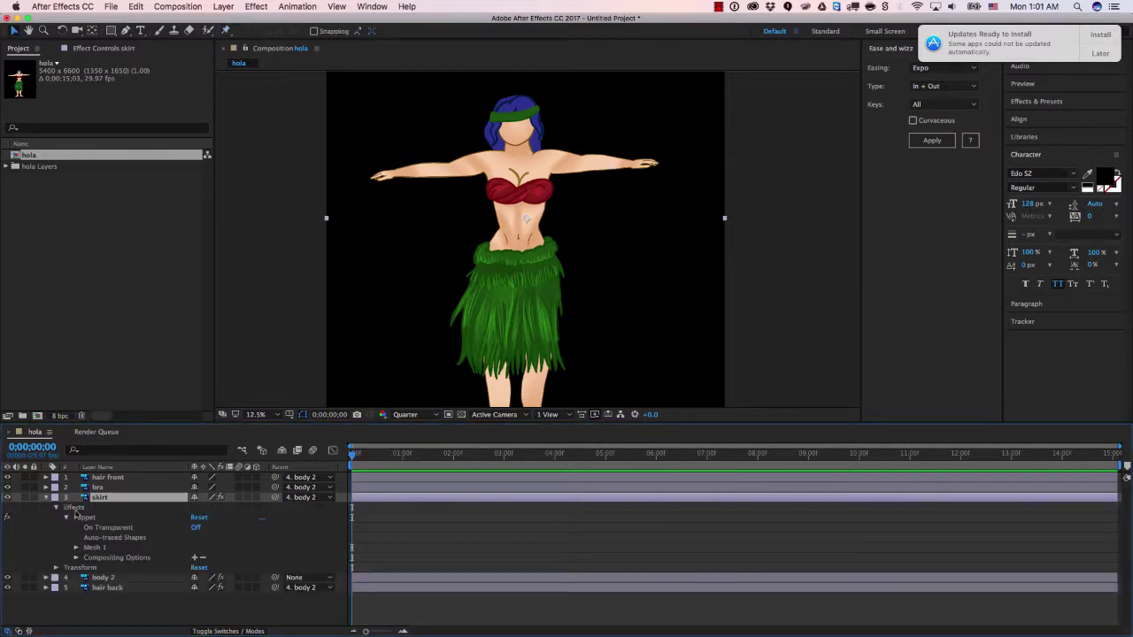
{"action": "left_click", "coordinate": [85, 518]}
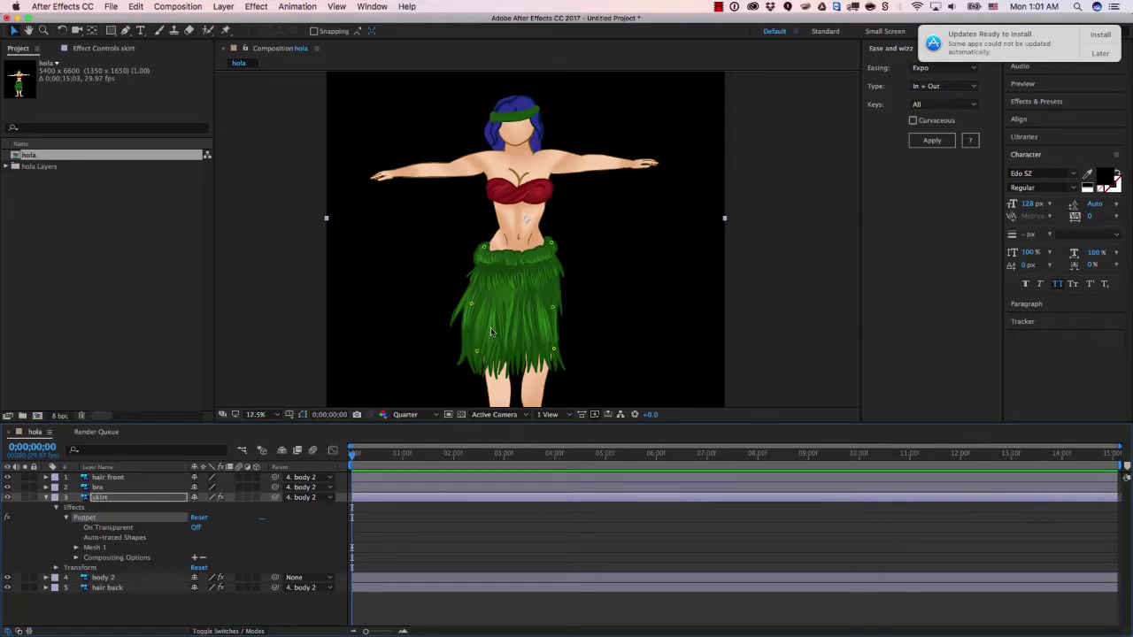
- Select both skirt pins near the hem, record a shared sway for them and return to the first frame
{"action": "left_click", "coordinate": [553, 350]}
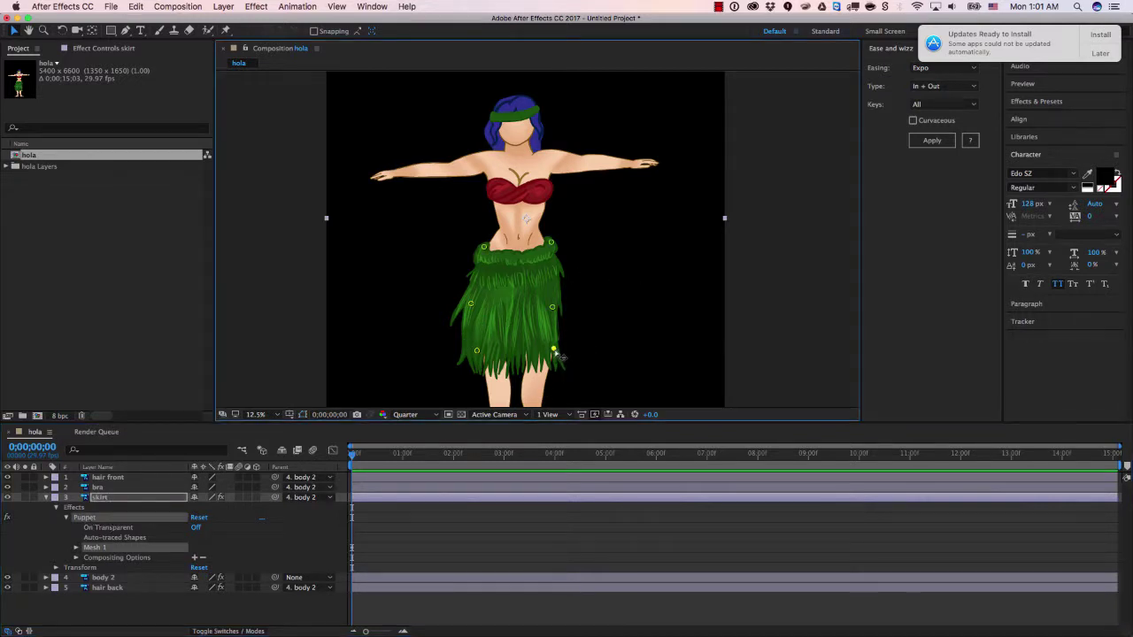
{"action": "left_click", "coordinate": [477, 352], "text": "shift"}
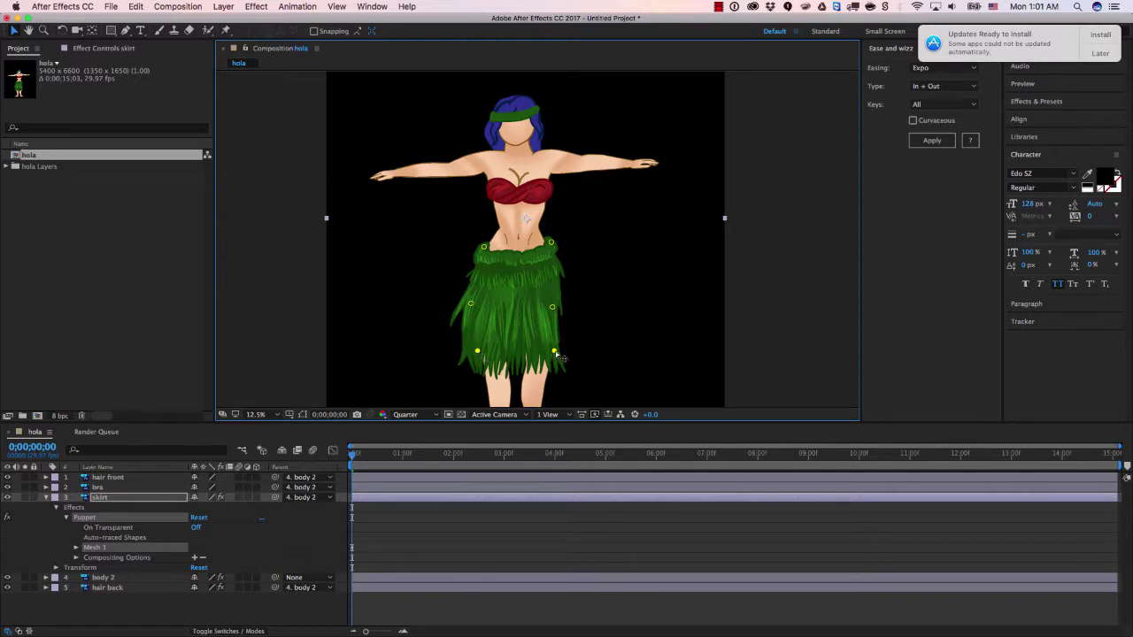
{"action": "mouse_move", "coordinate": [555, 351]}
{"action": "left_mouse_down"}
{"action": "mouse_move", "coordinate": [564, 349]}
{"action": "mouse_move", "coordinate": [540, 346]}
{"action": "mouse_move", "coordinate": [570, 345]}
{"action": "mouse_move", "coordinate": [546, 339]}
{"action": "left_mouse_up"}
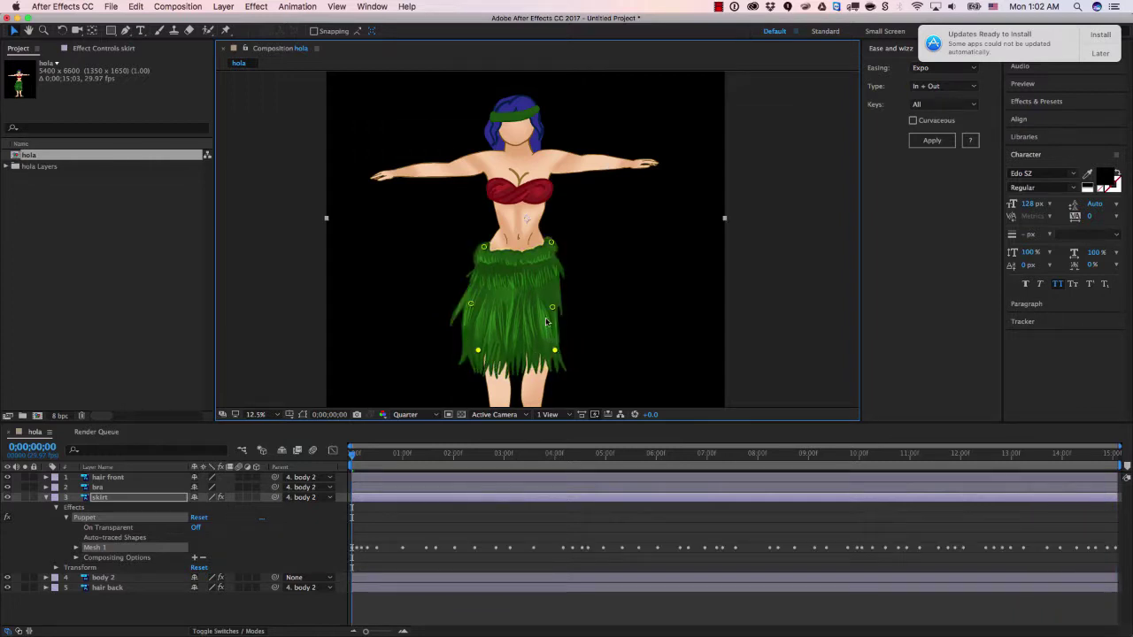
{"action": "left_click_drag", "start_coordinate": [363, 458], "coordinate": [339, 452]}
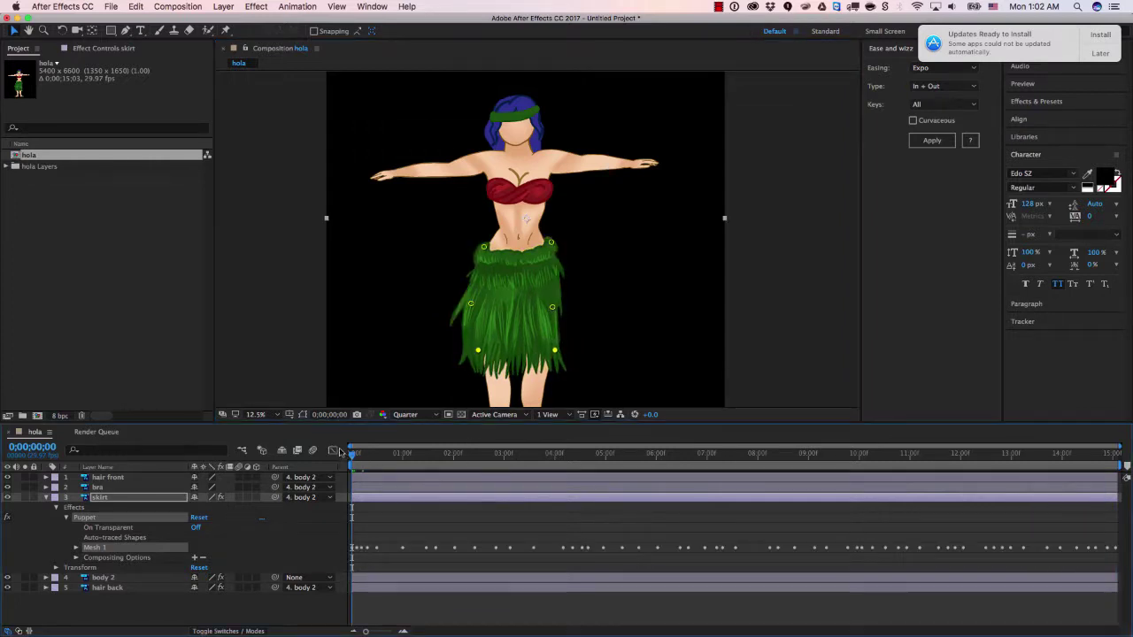
- Select both mid-length skirt pins and record a shared sway for them from the first frame
{"action": "left_click", "coordinate": [553, 306]}
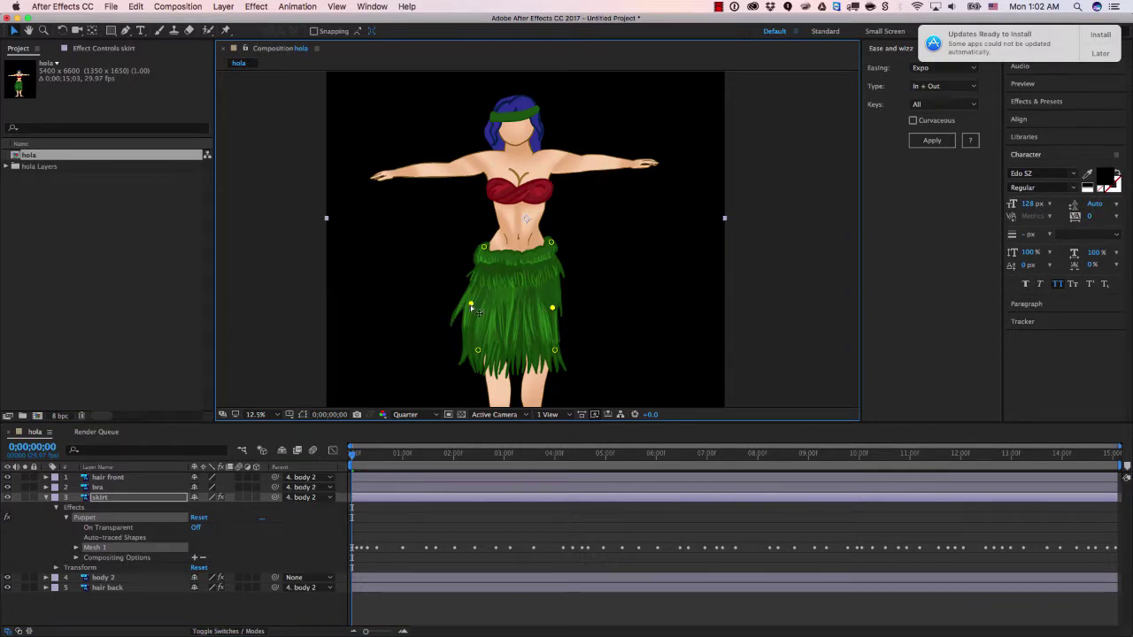
{"action": "key", "text": "space"}
{"action": "left_click_drag", "start_coordinate": [372, 459], "coordinate": [294, 461]}
- Preview the combined skirt and hair animation, stop the playback at about 6 seconds and select the skirt layer
{"action": "key", "text": "space"}
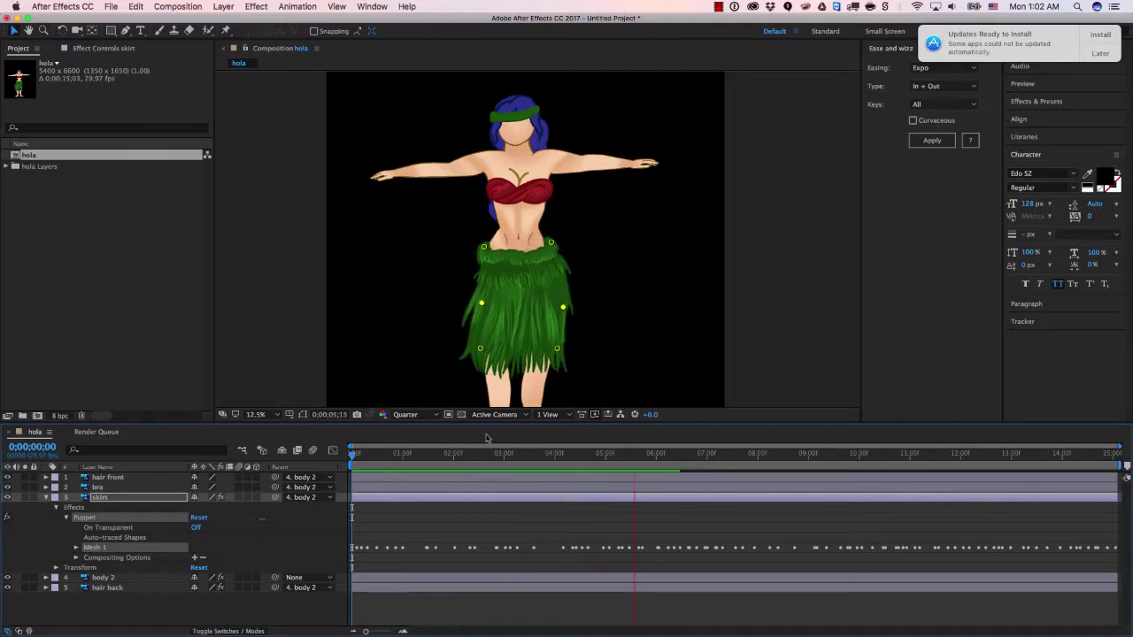
{"action": "key", "text": "space"}
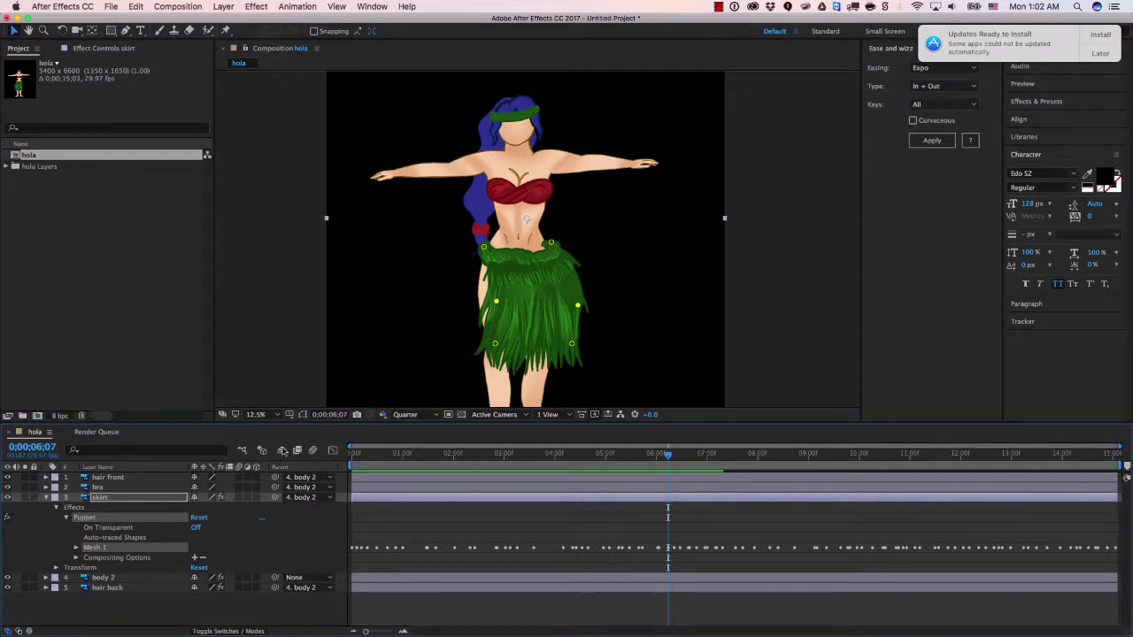
{"action": "left_click", "coordinate": [332, 452]}
{"action": "left_click", "coordinate": [332, 451]}
{"action": "left_click", "coordinate": [378, 500]}
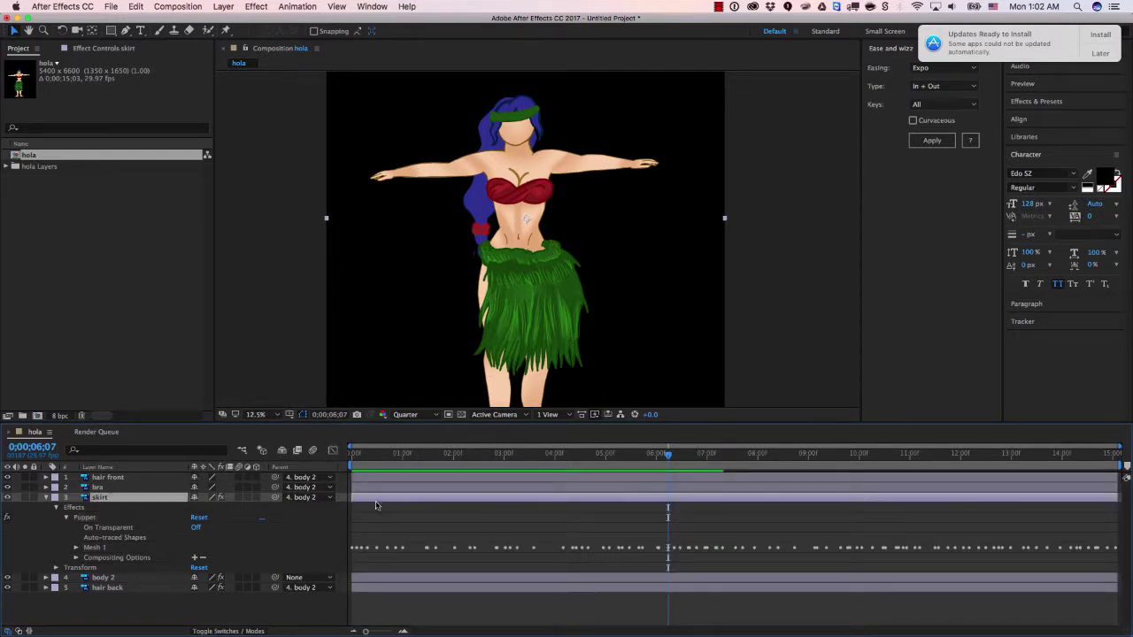
- Reveal the skirt layer's keyframed pin positions, select Puppet Pins 4 and 3, and box-select the position keyframes of Puppet Pins 5 and 4
{"action": "key", "text": "u"}
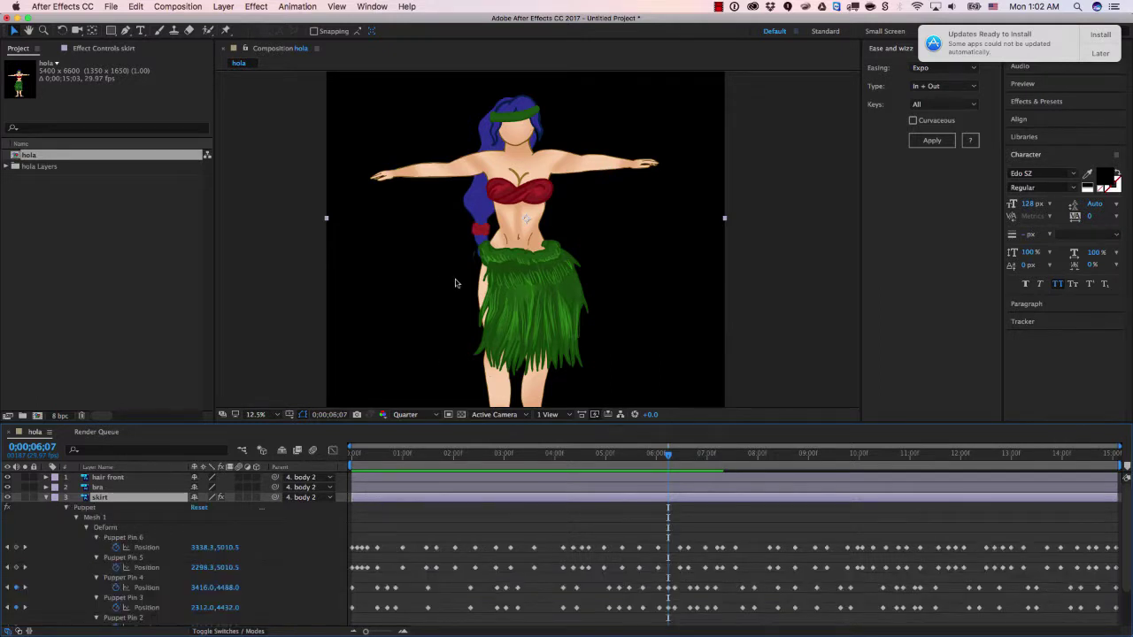
{"action": "left_click", "coordinate": [132, 539]}
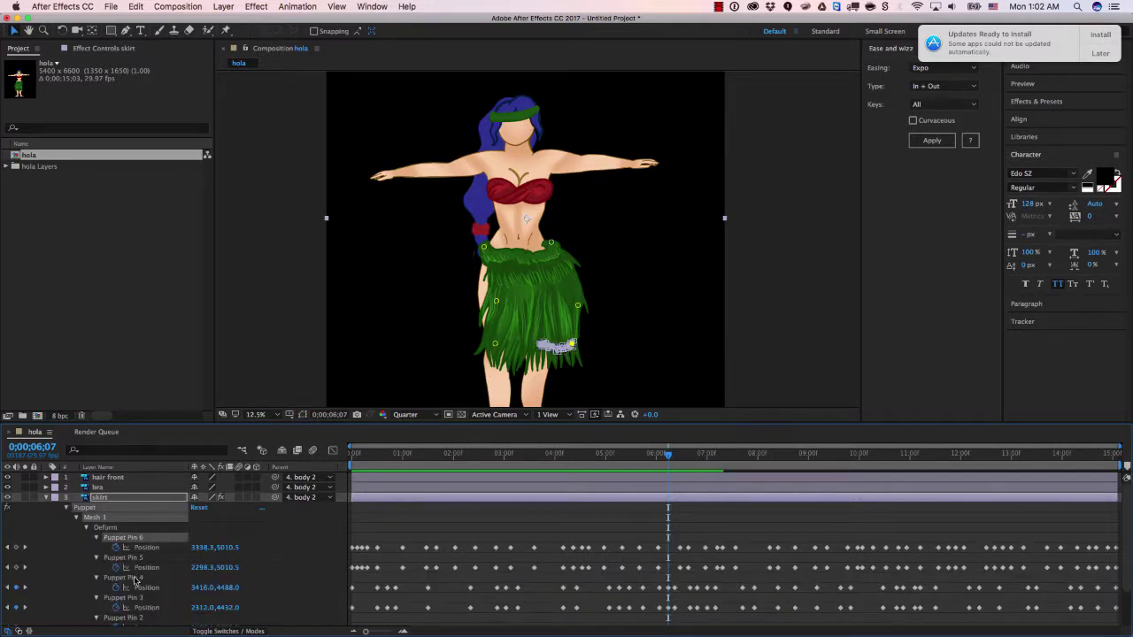
{"action": "scroll", "coordinate": [139, 555], "scroll_direction": "down", "scroll_amount": 1}
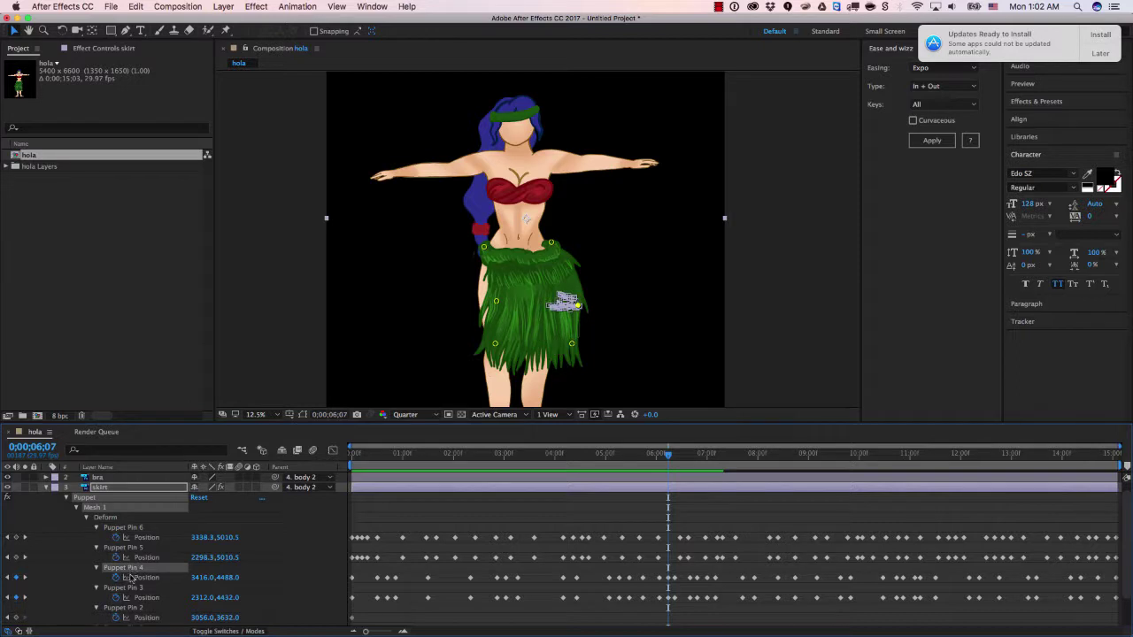
{"action": "left_click", "coordinate": [128, 588], "text": "shift"}
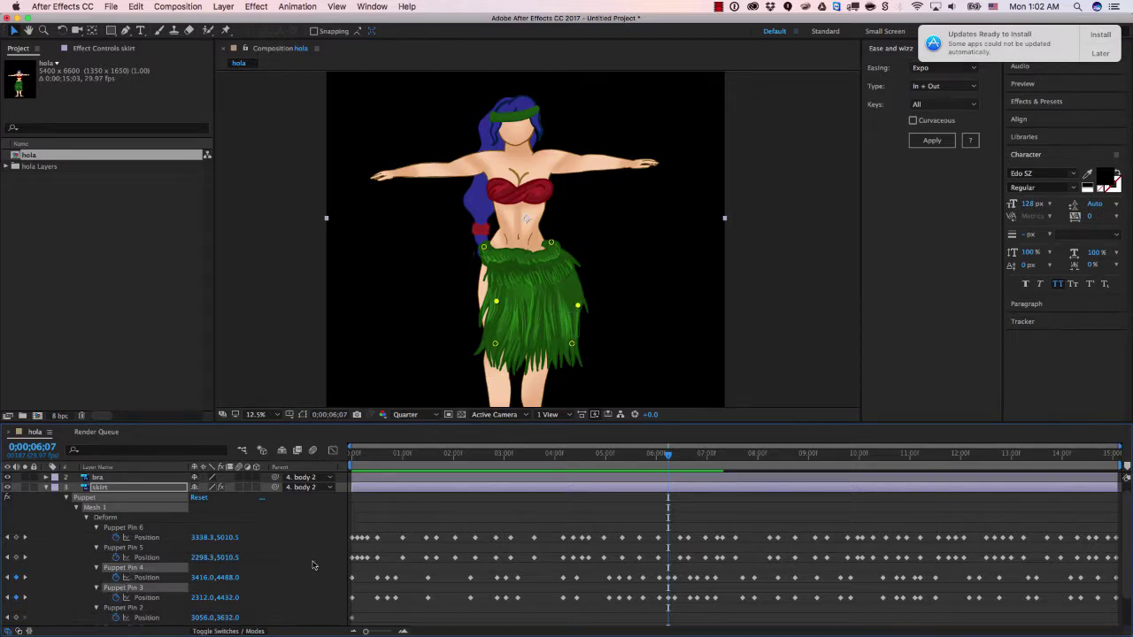
{"action": "left_click_drag", "start_coordinate": [349, 556], "coordinate": [1126, 585]}
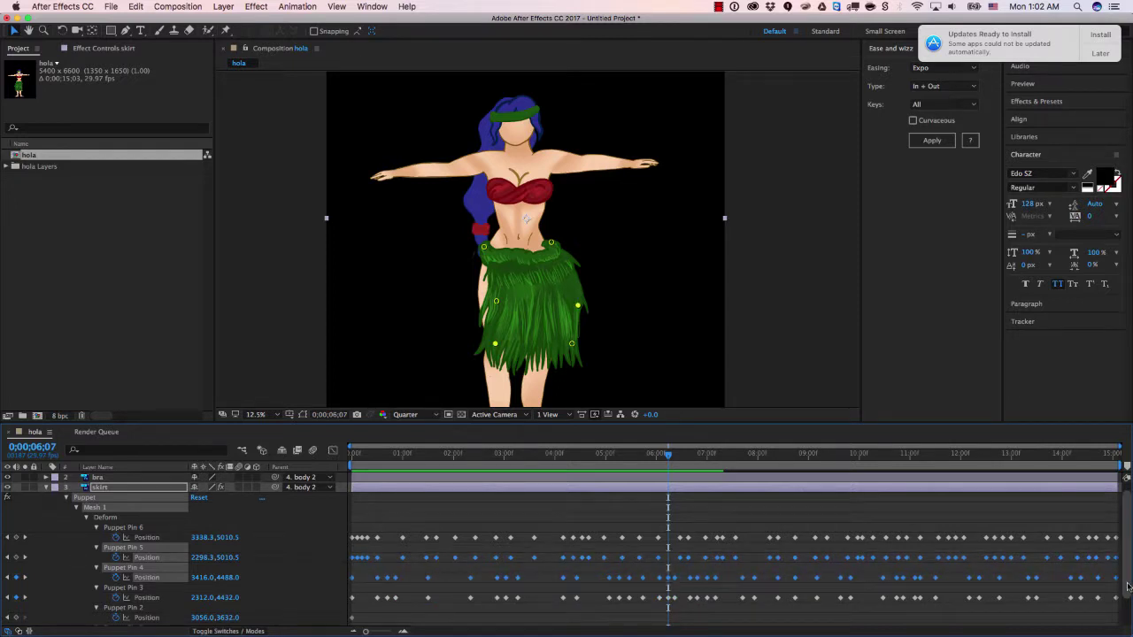
- Open the Graph Editor and look for the curves of the skirt's puppet pin positions
{"action": "left_click", "coordinate": [333, 452]}
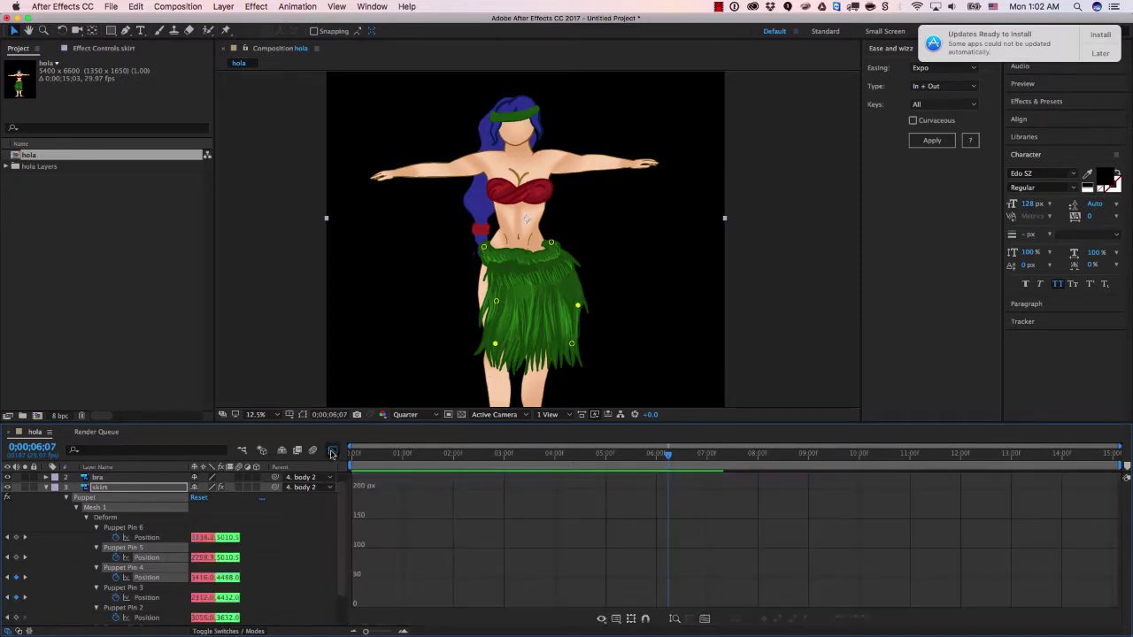
{"action": "scroll", "coordinate": [475, 546], "scroll_direction": "down", "scroll_amount": 15}
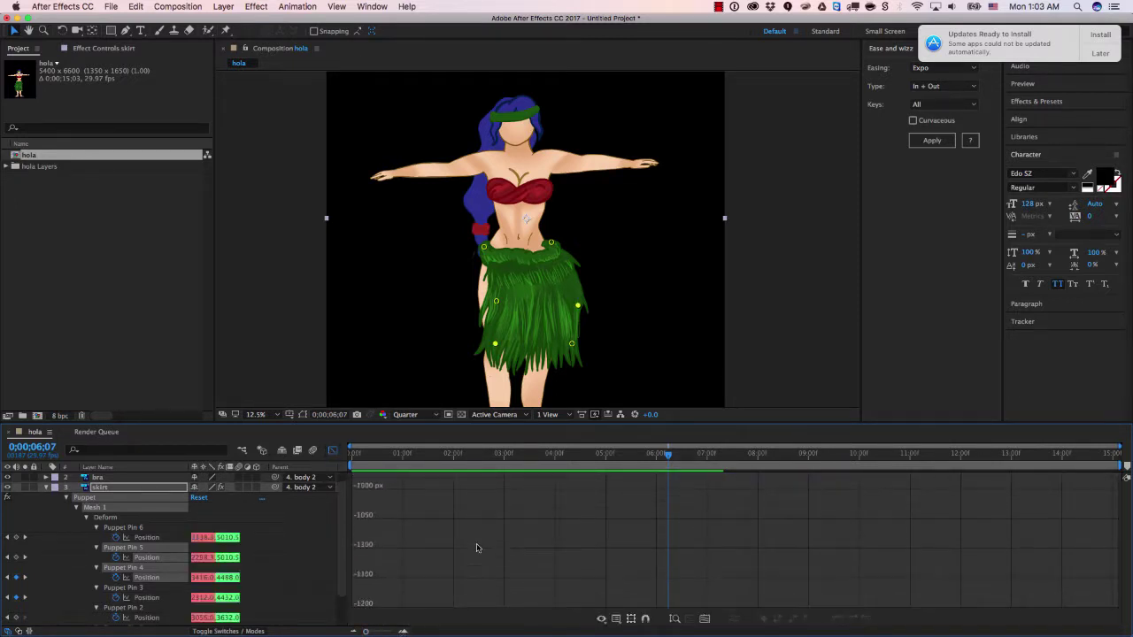
{"action": "scroll", "coordinate": [485, 552], "scroll_direction": "up", "scroll_amount": 20}
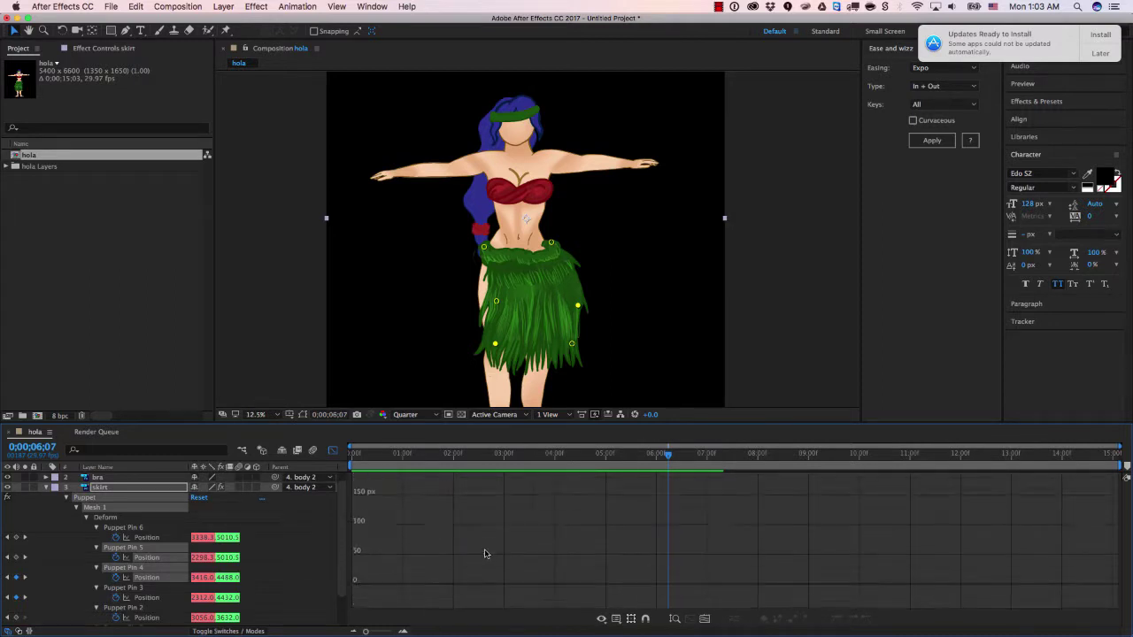
{"action": "scroll", "coordinate": [403, 629], "scroll_direction": "up", "scroll_amount": 2}
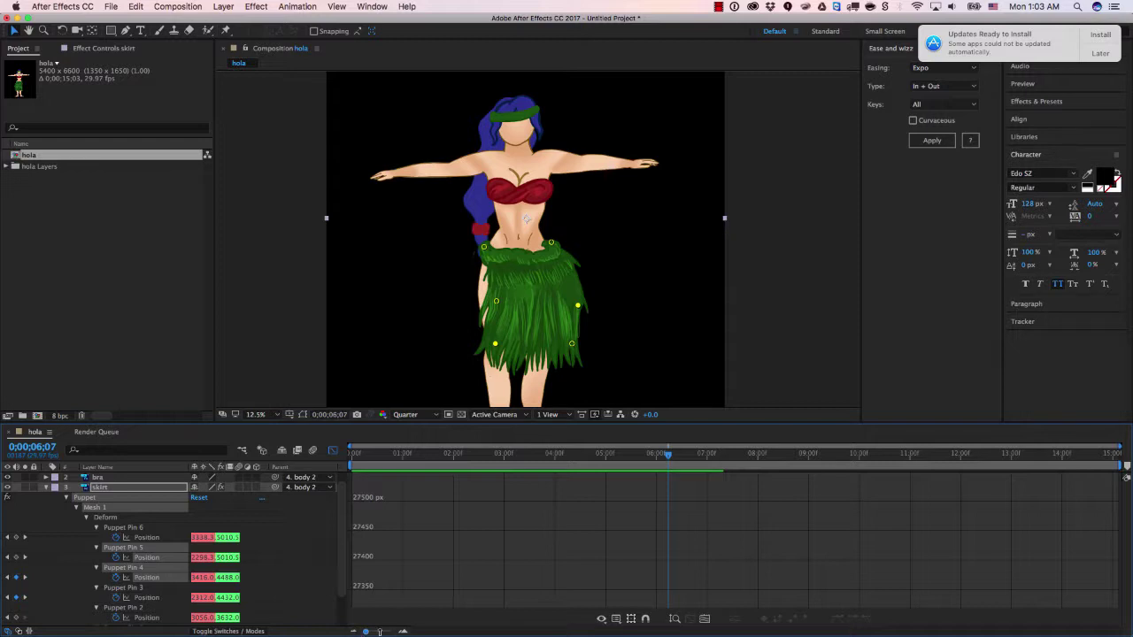
{"action": "left_click", "coordinate": [404, 631]}
{"action": "left_click_drag", "start_coordinate": [380, 632], "coordinate": [347, 631]}
{"action": "scroll", "coordinate": [619, 517], "scroll_direction": "up", "scroll_amount": 15}
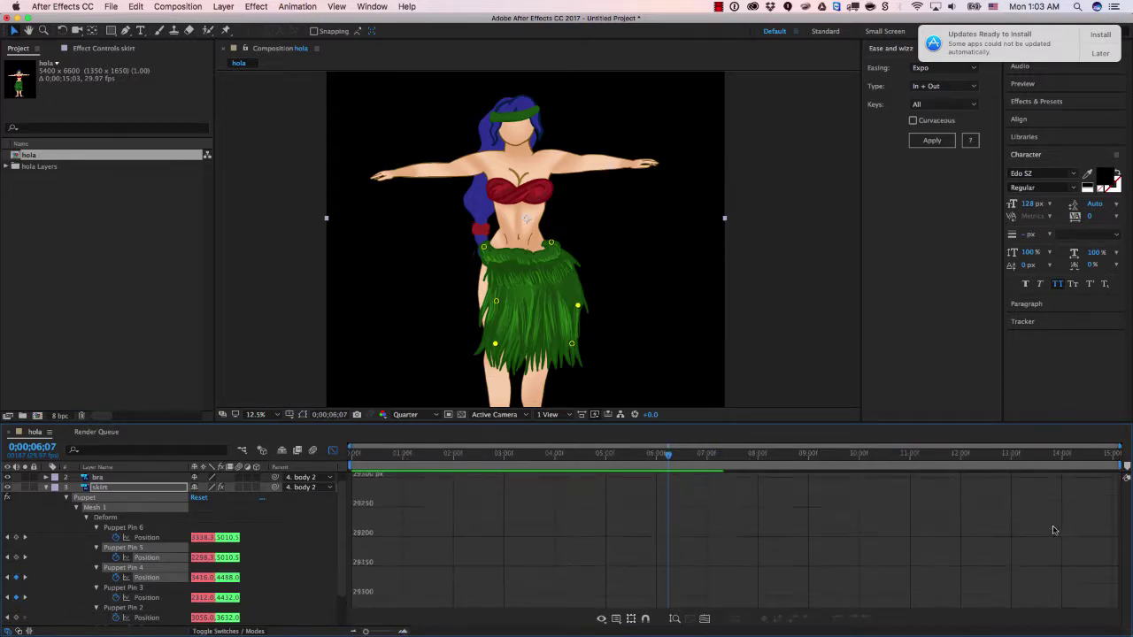
{"action": "scroll", "coordinate": [1048, 531], "scroll_direction": "up", "scroll_amount": 15}
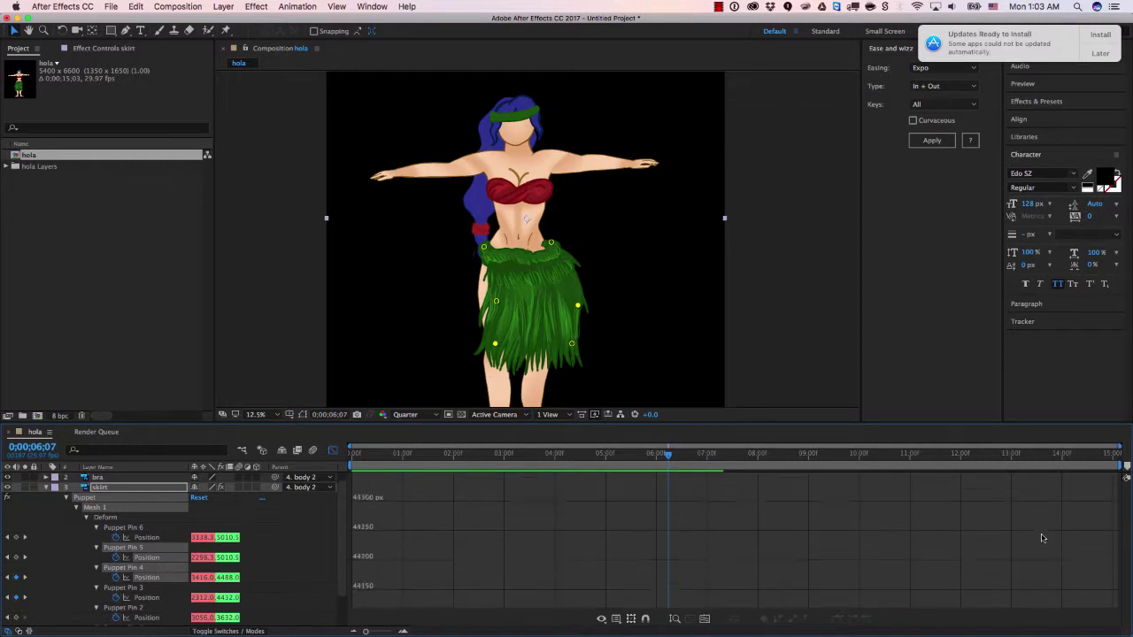
{"action": "scroll", "coordinate": [1038, 539], "scroll_direction": "down", "scroll_amount": 20}
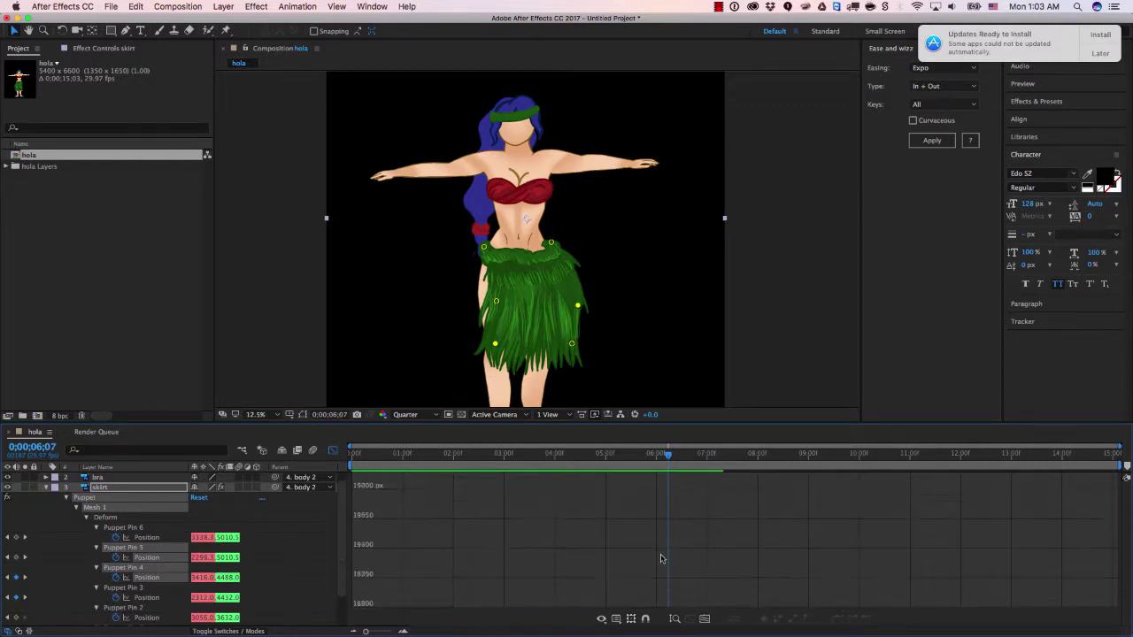
{"action": "scroll", "coordinate": [652, 560], "scroll_direction": "down", "scroll_amount": 20}
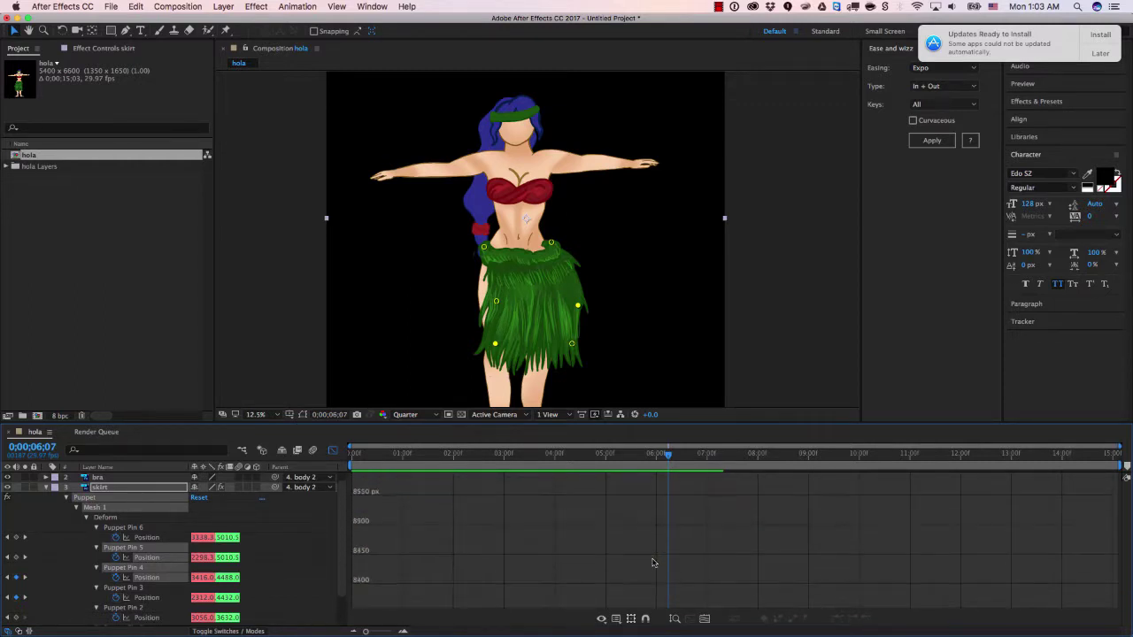
- Check which properties the Graph Editor displays and turn on auto-zoom of the graph height
{"action": "left_click", "coordinate": [601, 619]}
{"action": "left_click", "coordinate": [601, 622]}
{"action": "left_click", "coordinate": [602, 623]}
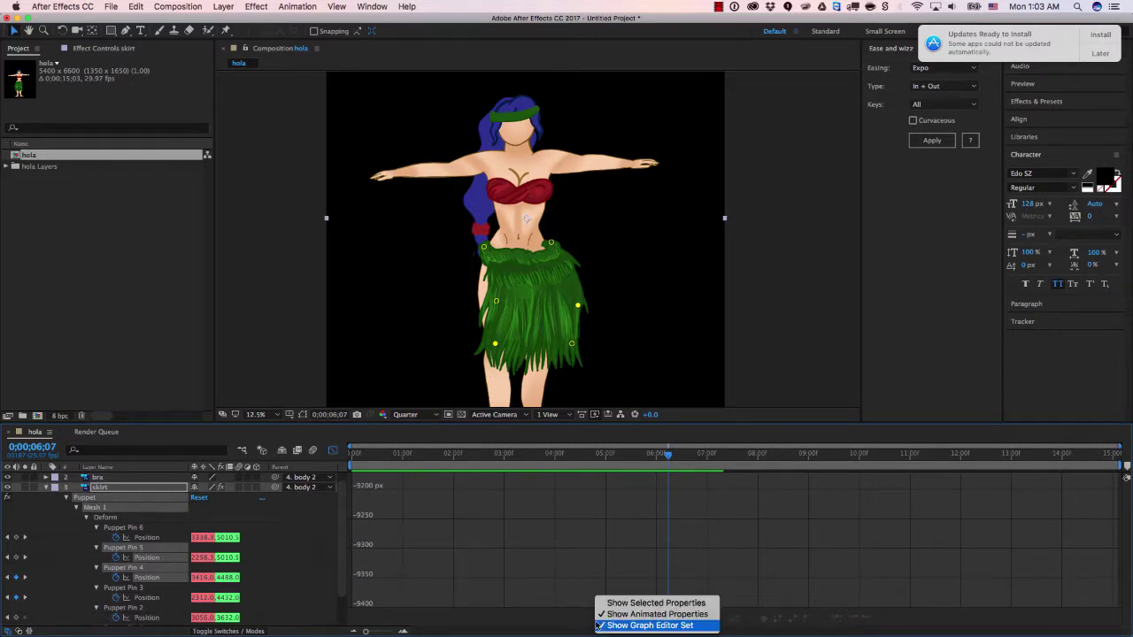
{"action": "left_click", "coordinate": [600, 625]}
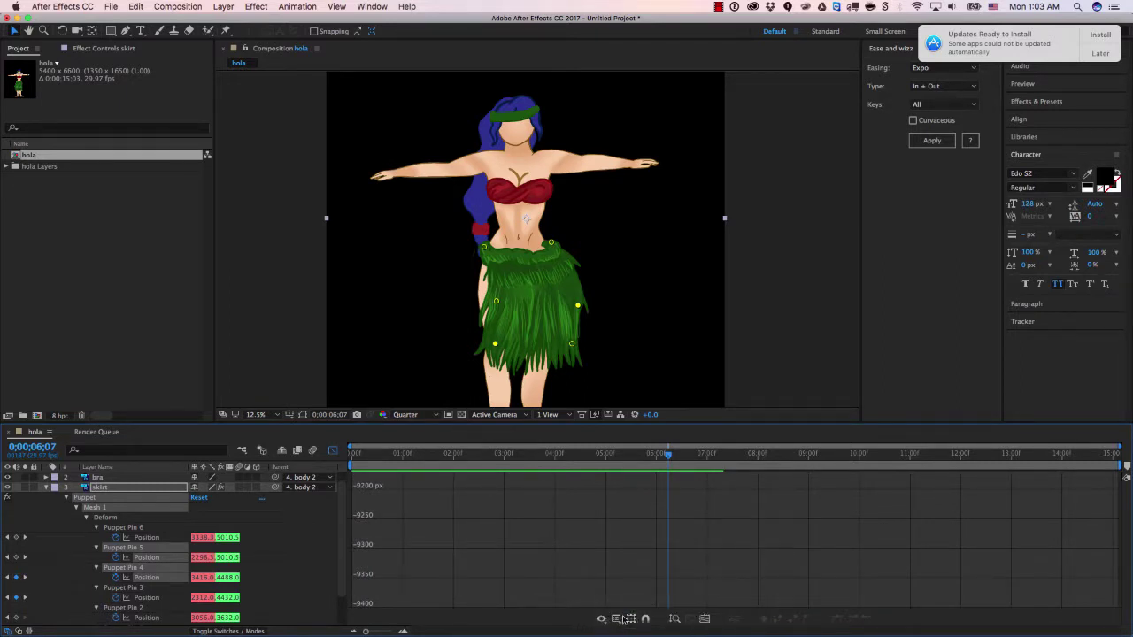
{"action": "left_click", "coordinate": [677, 619]}
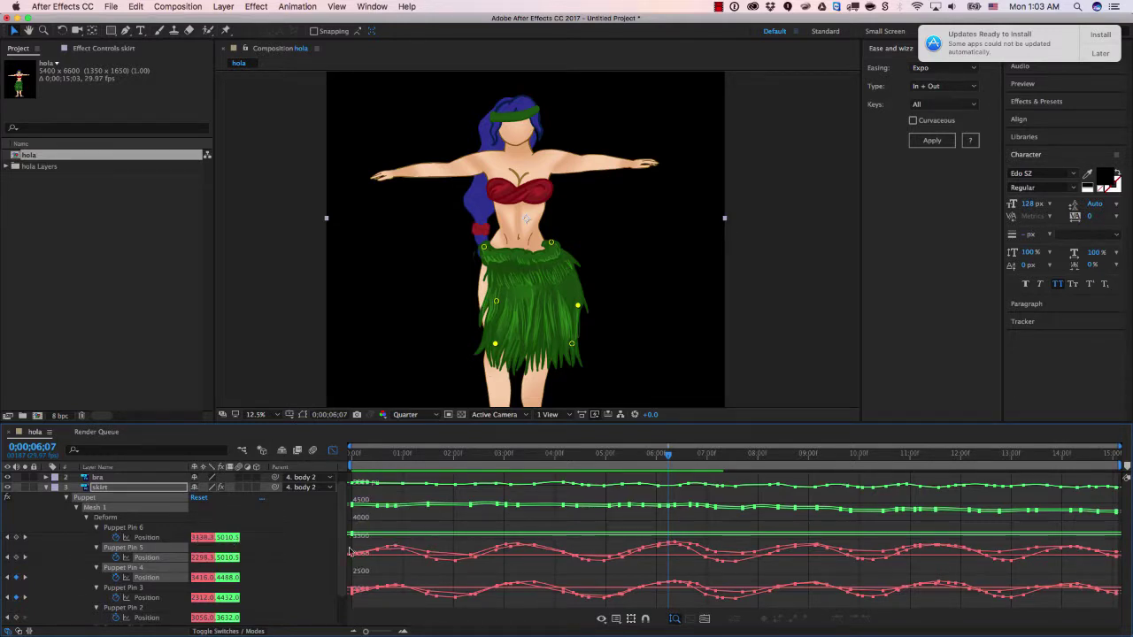
- Try to box-select the keyframes on the skirt pins' red position curves in the graph, and clear the selection
{"action": "left_click_drag", "start_coordinate": [350, 550], "coordinate": [1073, 556]}
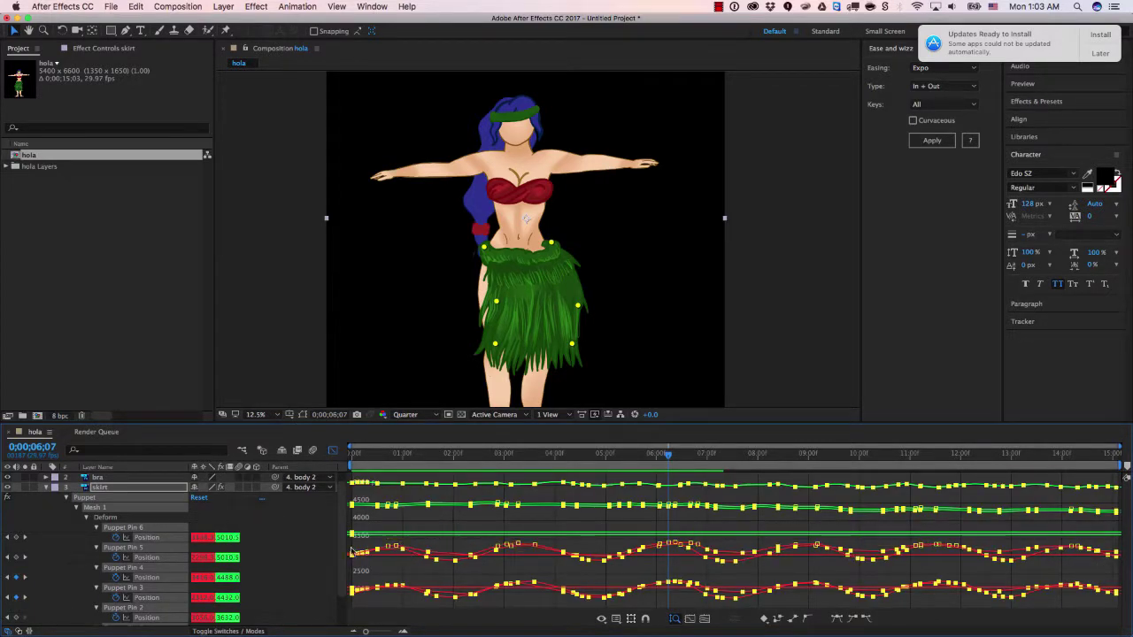
{"action": "left_click_drag", "start_coordinate": [352, 530], "coordinate": [1117, 600]}
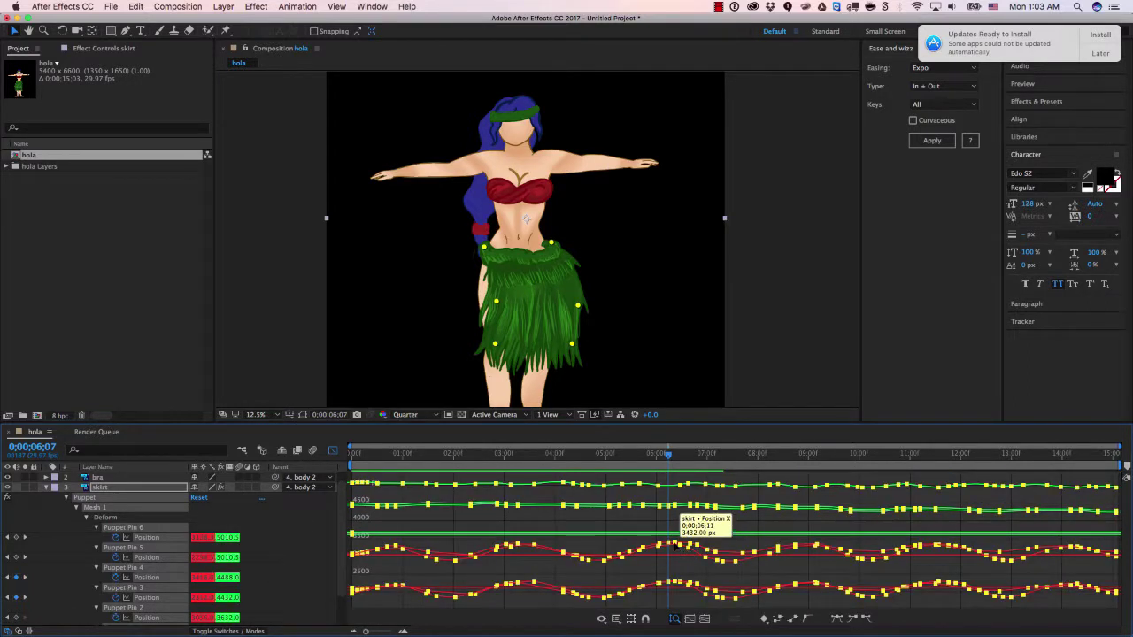
{"action": "left_click_drag", "start_coordinate": [676, 546], "coordinate": [677, 546]}
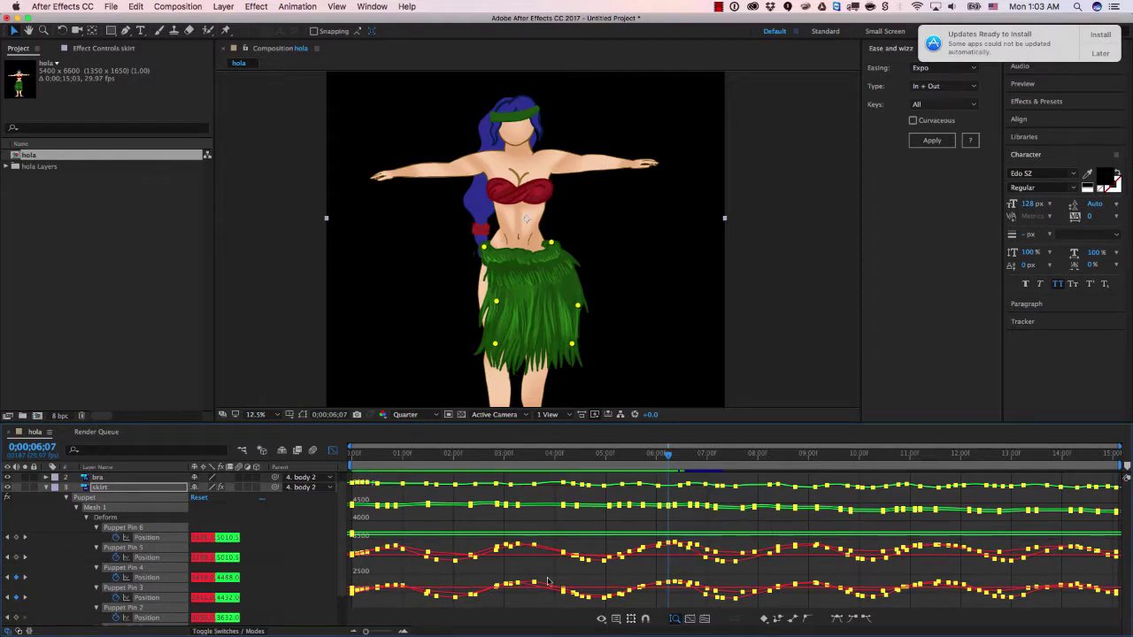
{"action": "left_click", "coordinate": [399, 590]}
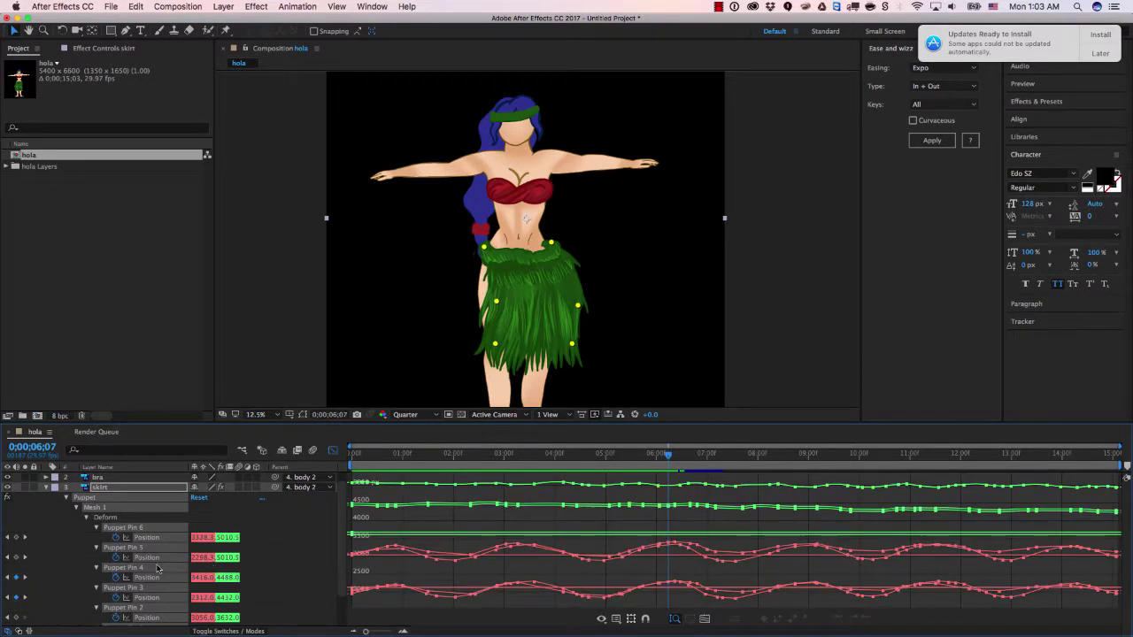
- Deselect the other skirt pins and select only Puppet Pin 3 and Puppet Pin 4
{"action": "left_click", "coordinate": [129, 517]}
{"action": "left_click", "coordinate": [143, 556]}
{"action": "scroll", "coordinate": [134, 595], "scroll_direction": "down", "scroll_amount": 1}
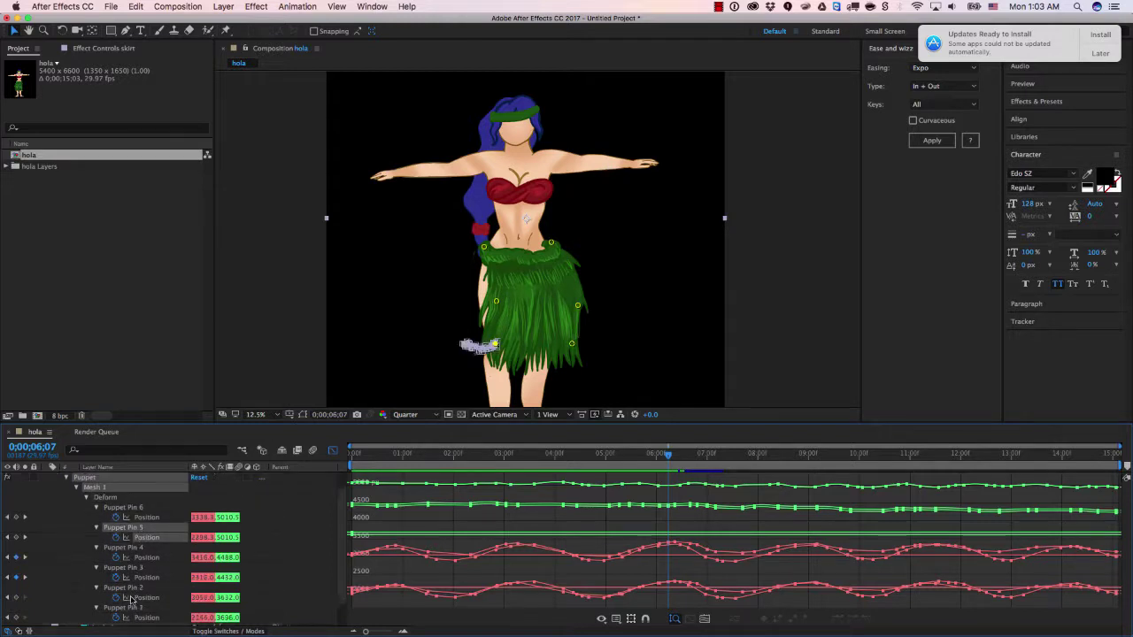
{"action": "left_click", "coordinate": [132, 589]}
{"action": "scroll", "coordinate": [131, 588], "scroll_direction": "down", "scroll_amount": 1}
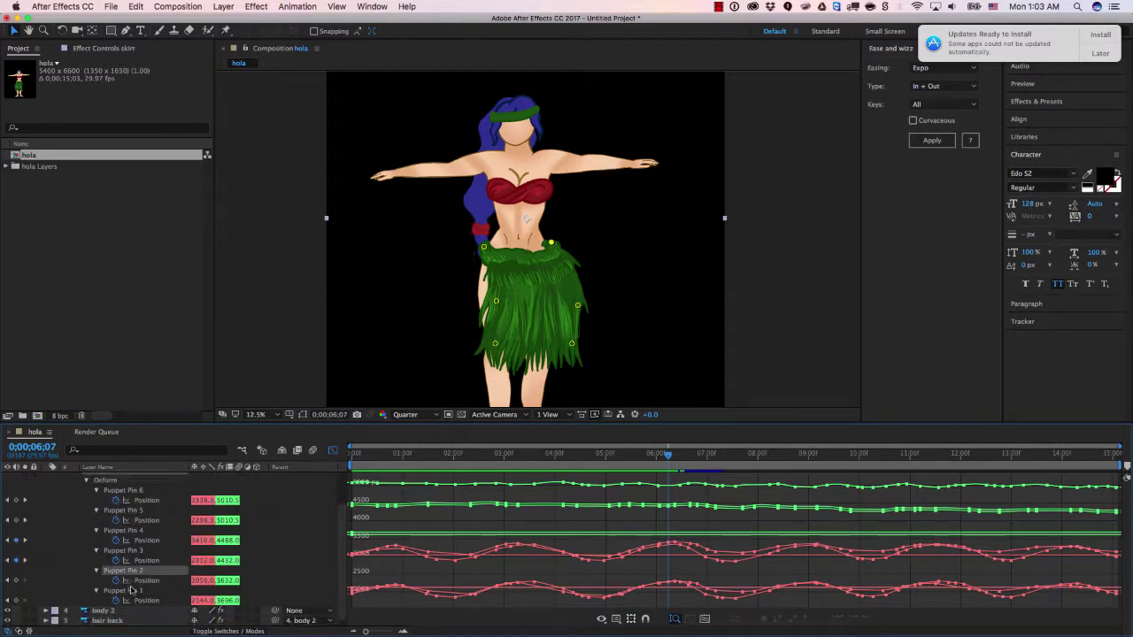
{"action": "left_click", "coordinate": [131, 552]}
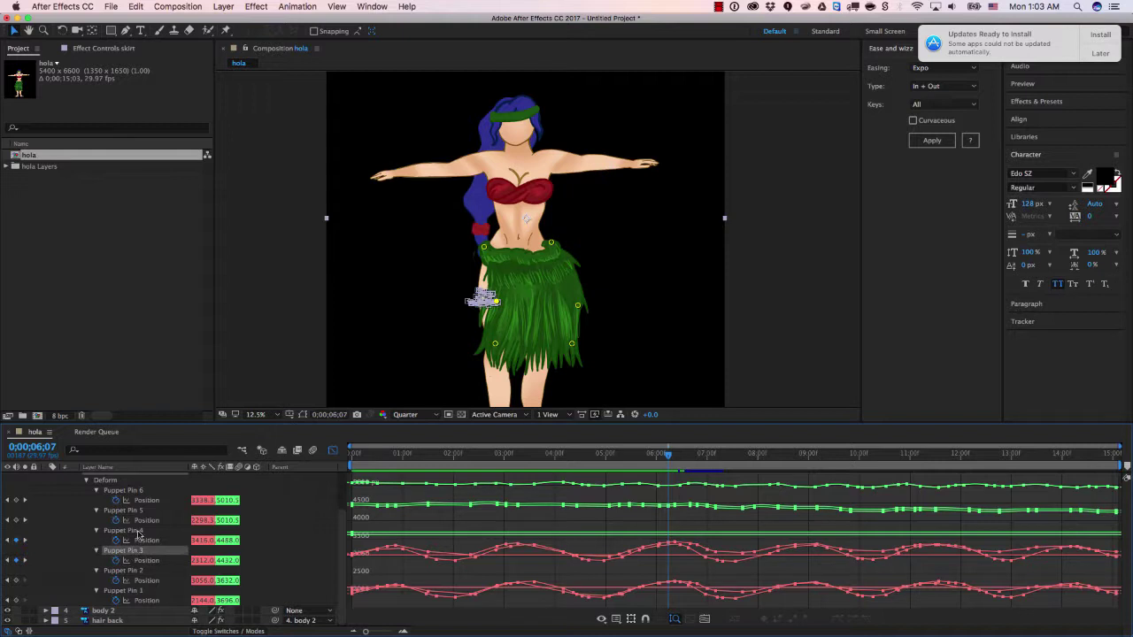
{"action": "left_click", "coordinate": [139, 532], "text": "shift"}
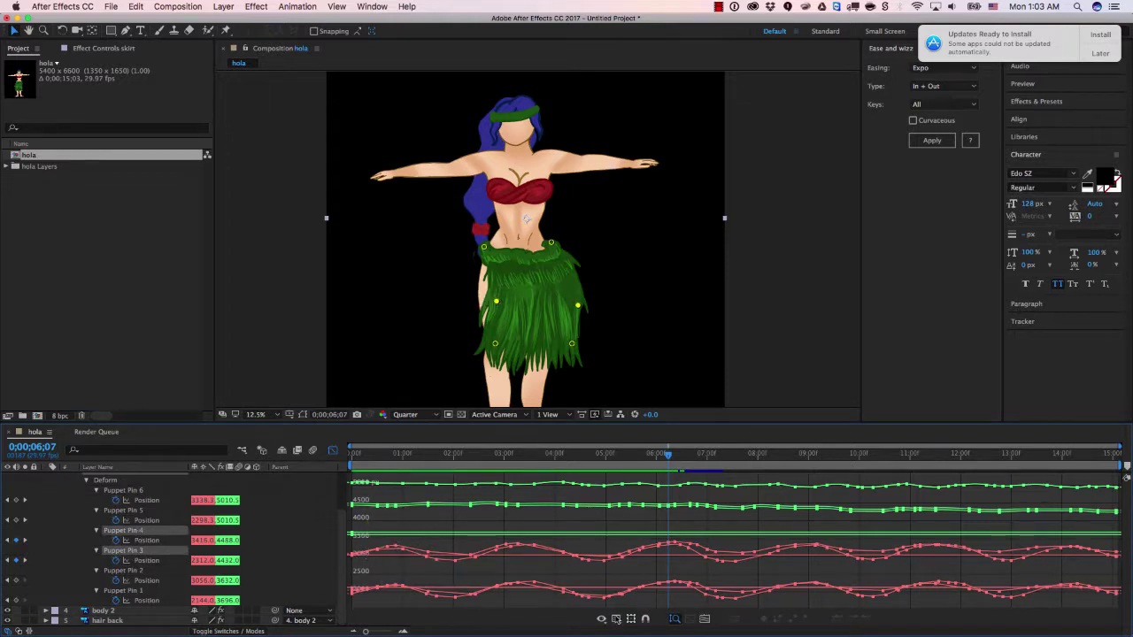
- Turn on layer markers and turn off graph tool tips in the Graph Editor's display options
{"action": "left_click", "coordinate": [602, 620]}
{"action": "left_click", "coordinate": [568, 621]}
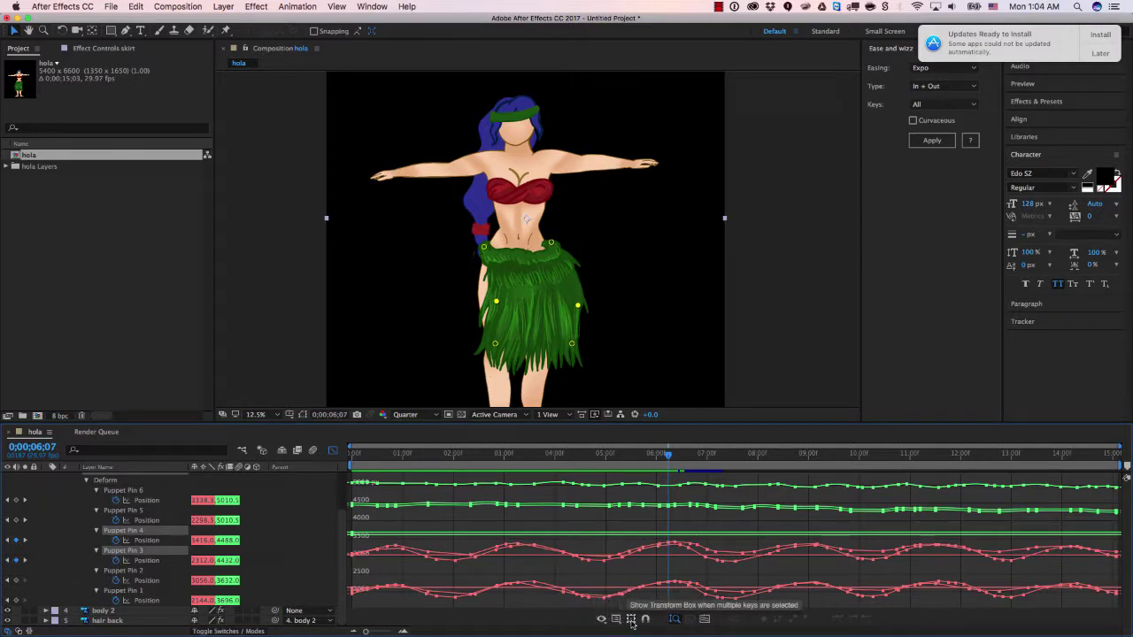
{"action": "left_click", "coordinate": [631, 620]}
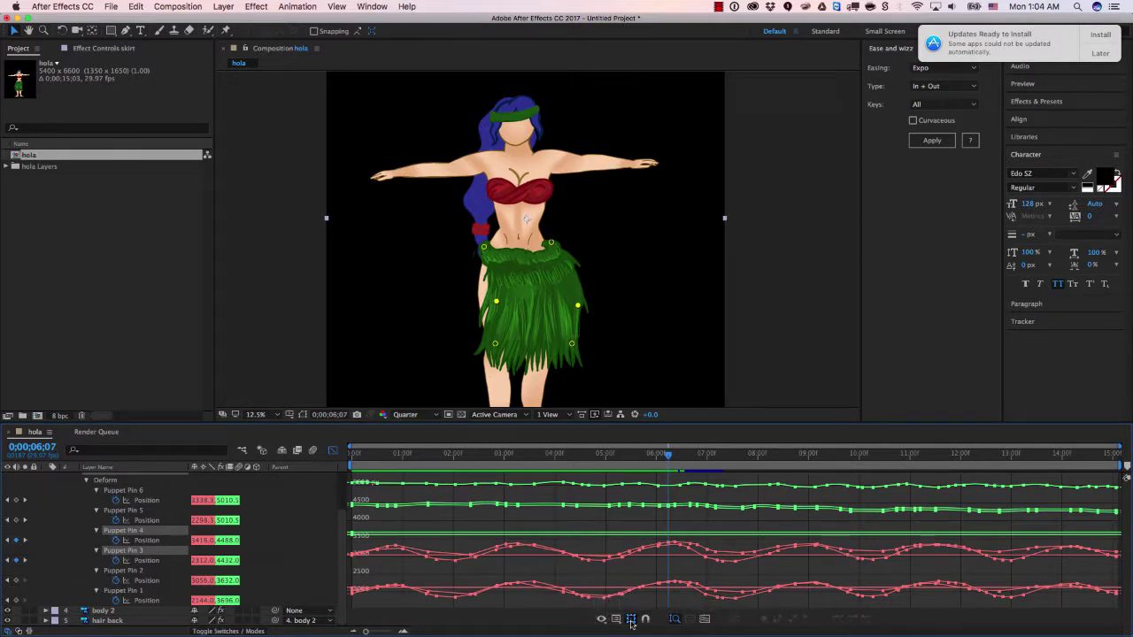
{"action": "left_click", "coordinate": [616, 621]}
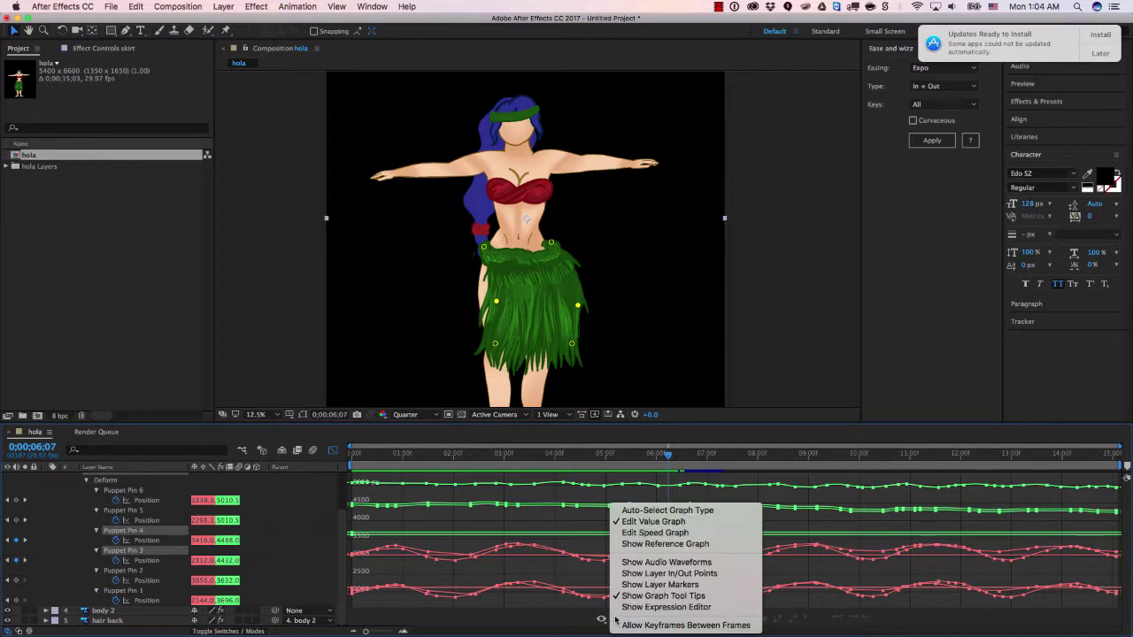
{"action": "left_click", "coordinate": [670, 585]}
{"action": "left_click", "coordinate": [618, 619]}
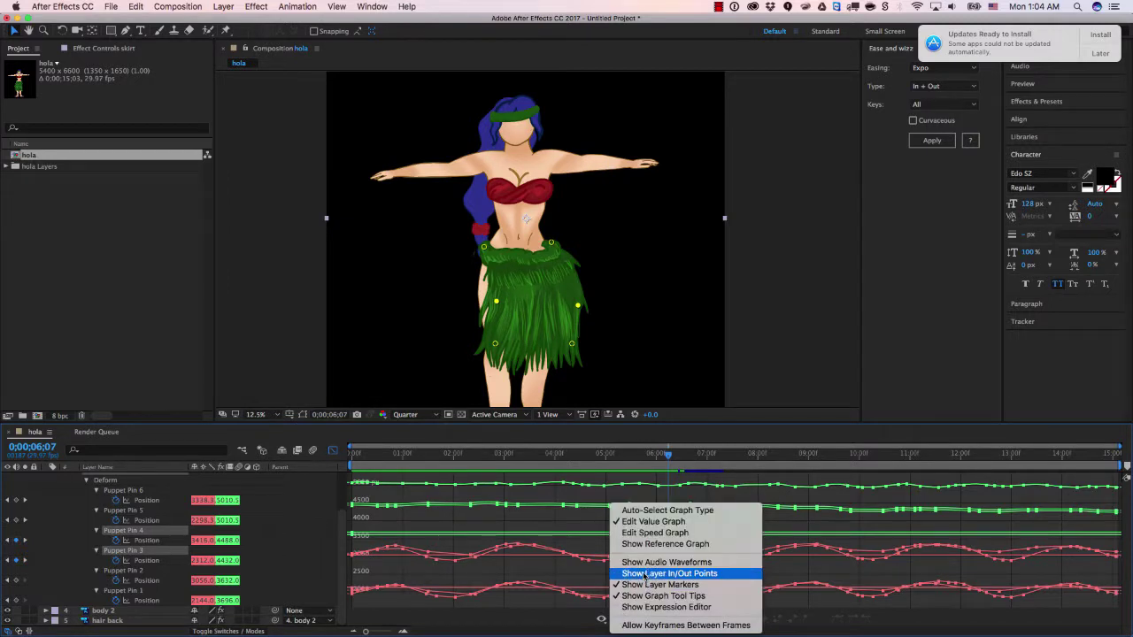
{"action": "left_click", "coordinate": [640, 596]}
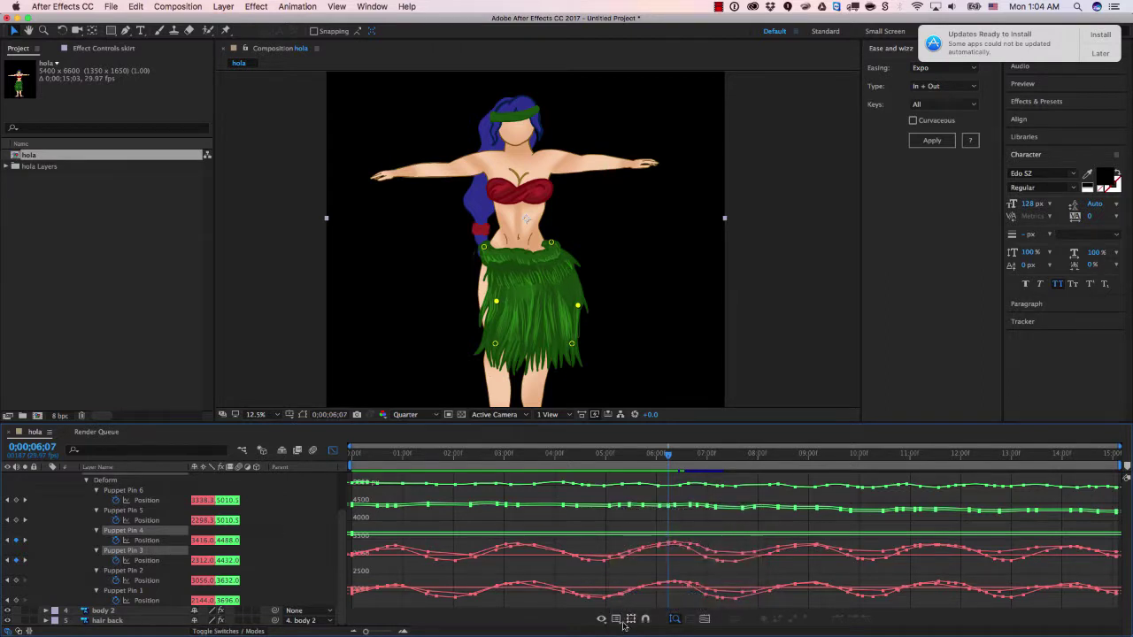
- Set the Graph Editor to show only selected properties, turning off animated properties and the graph editor set
{"action": "left_click", "coordinate": [603, 619]}
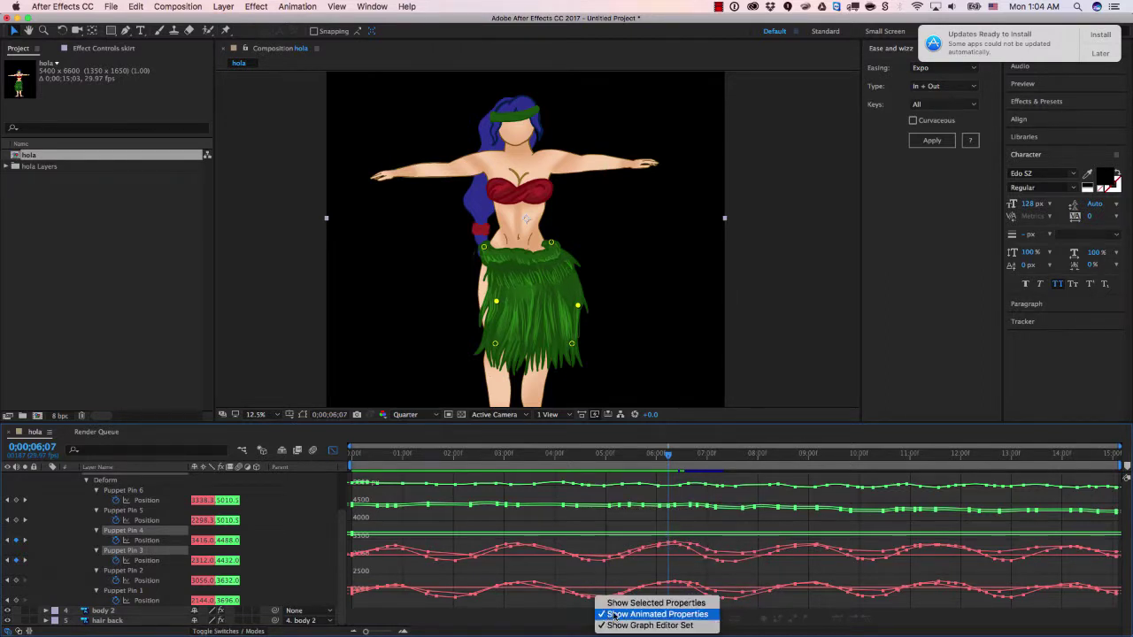
{"action": "left_click", "coordinate": [618, 603]}
{"action": "left_click", "coordinate": [602, 627]}
{"action": "left_click", "coordinate": [617, 613]}
{"action": "left_click", "coordinate": [602, 619]}
{"action": "left_click", "coordinate": [617, 625]}
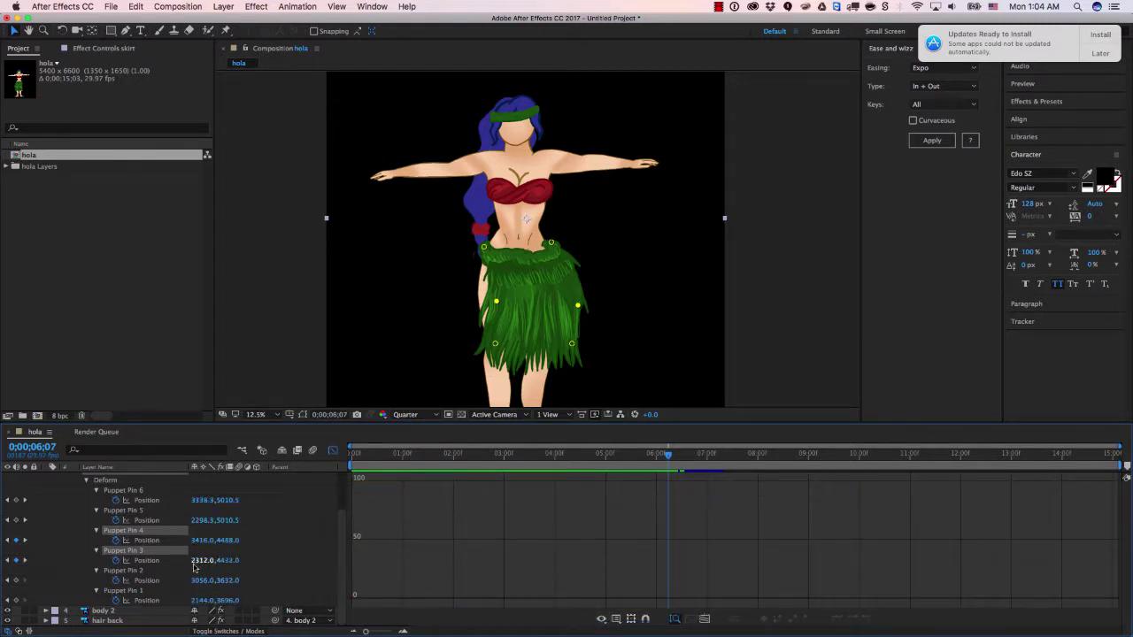
- Graph the Position curves of Puppet Pins 3 and 4 together and select the keyframes of Puppet Pin 4
{"action": "left_click", "coordinate": [147, 562]}
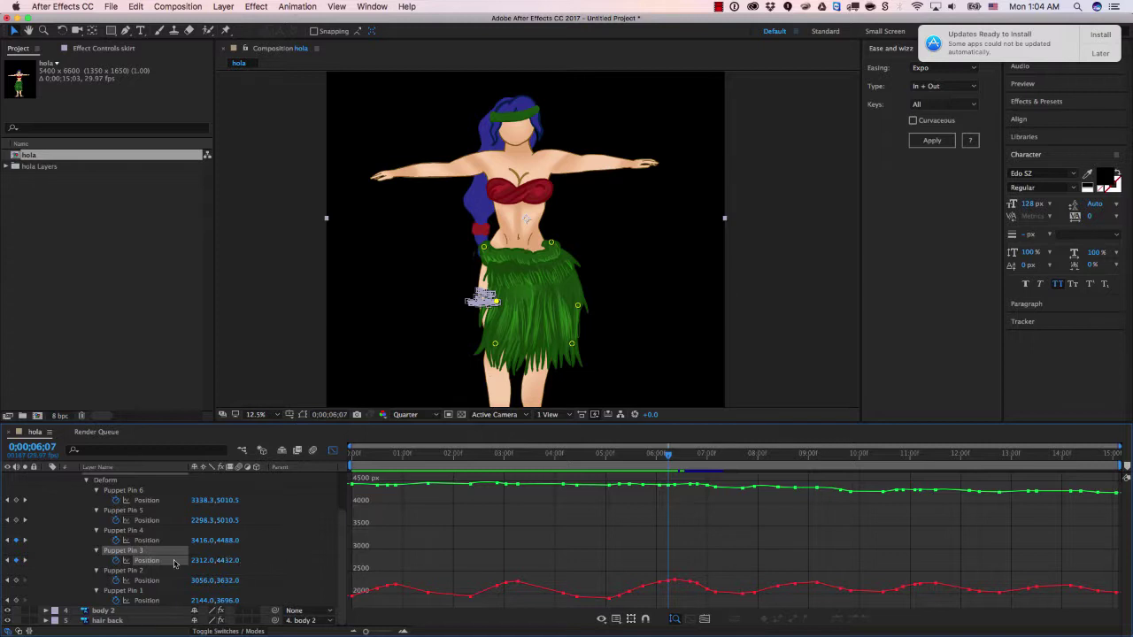
{"action": "left_click", "coordinate": [150, 541], "text": "shift"}
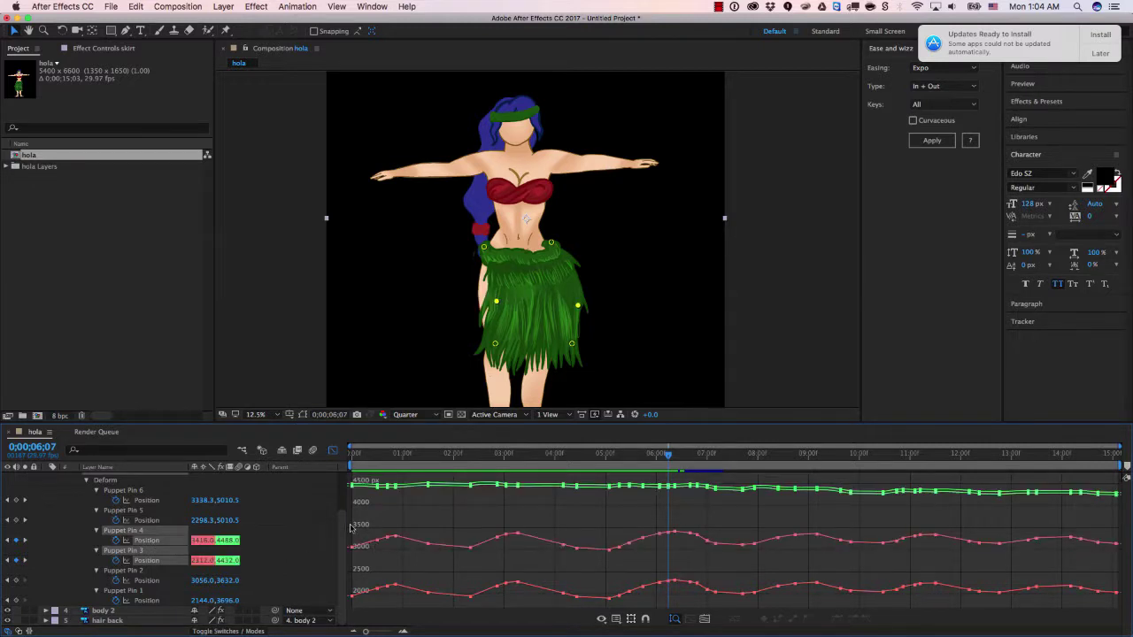
{"action": "left_click_drag", "start_coordinate": [352, 529], "coordinate": [485, 540]}
{"action": "left_click", "coordinate": [603, 618]}
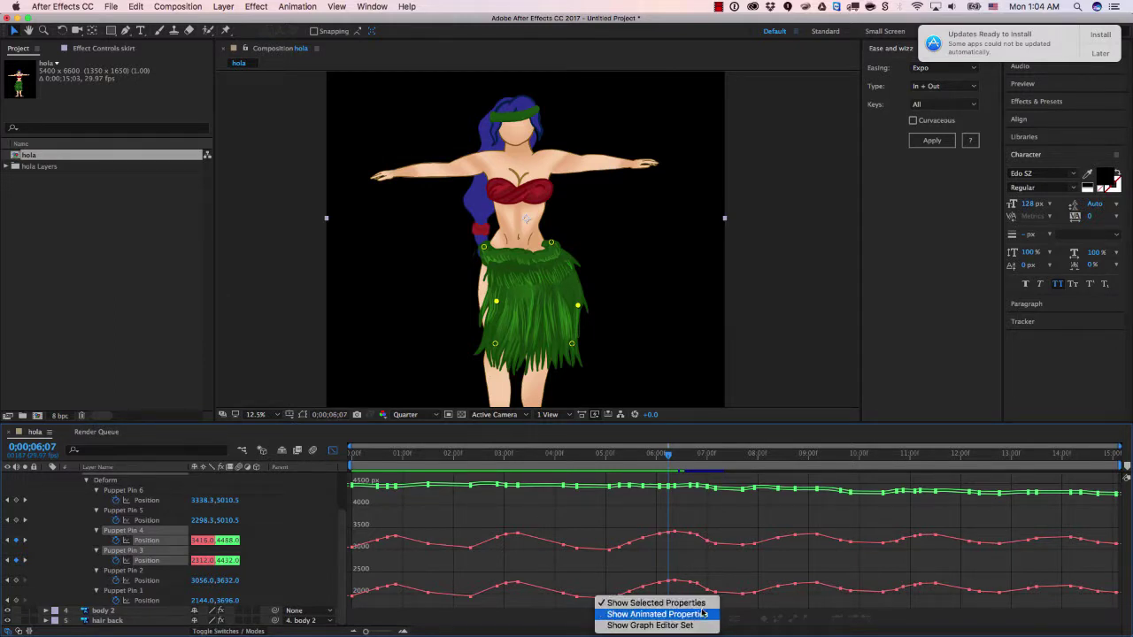
{"action": "left_click", "coordinate": [447, 629]}
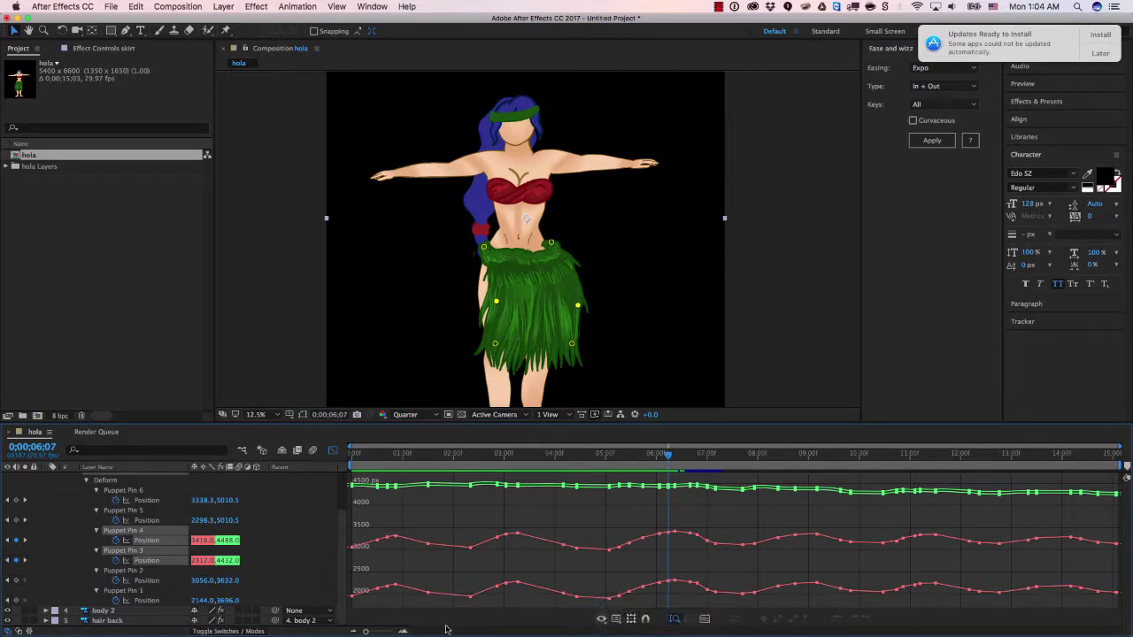
{"action": "left_click", "coordinate": [143, 536]}
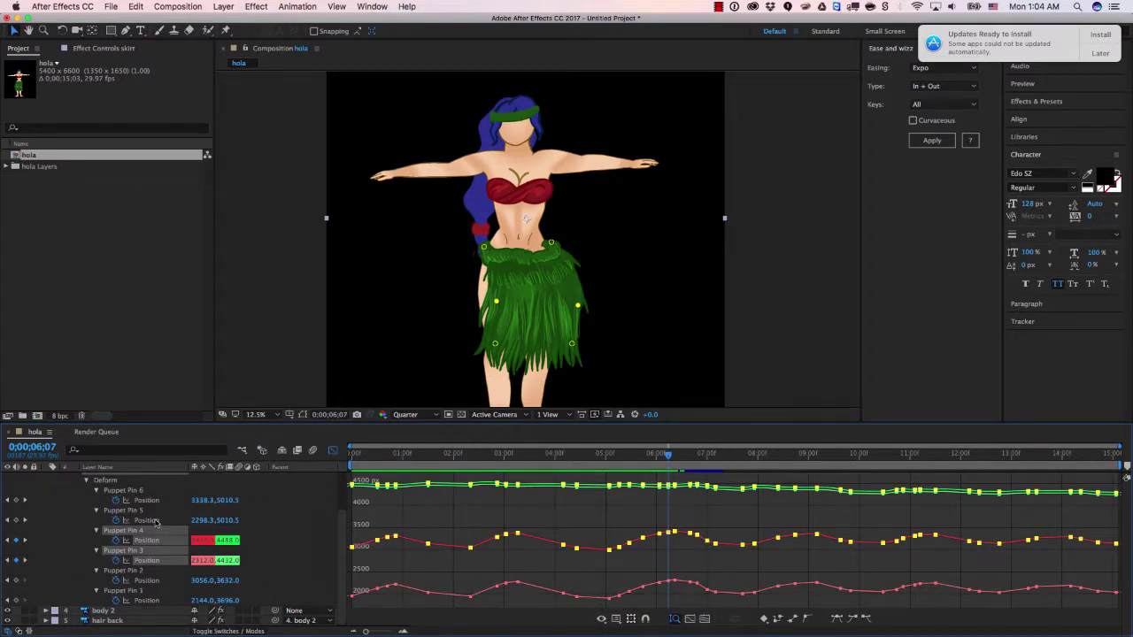
- Shift all X Position keyframes of Puppet Pins 3 and 4 down together in the graph and check the skirt at 0;00;02;16
{"action": "left_click", "coordinate": [147, 540]}
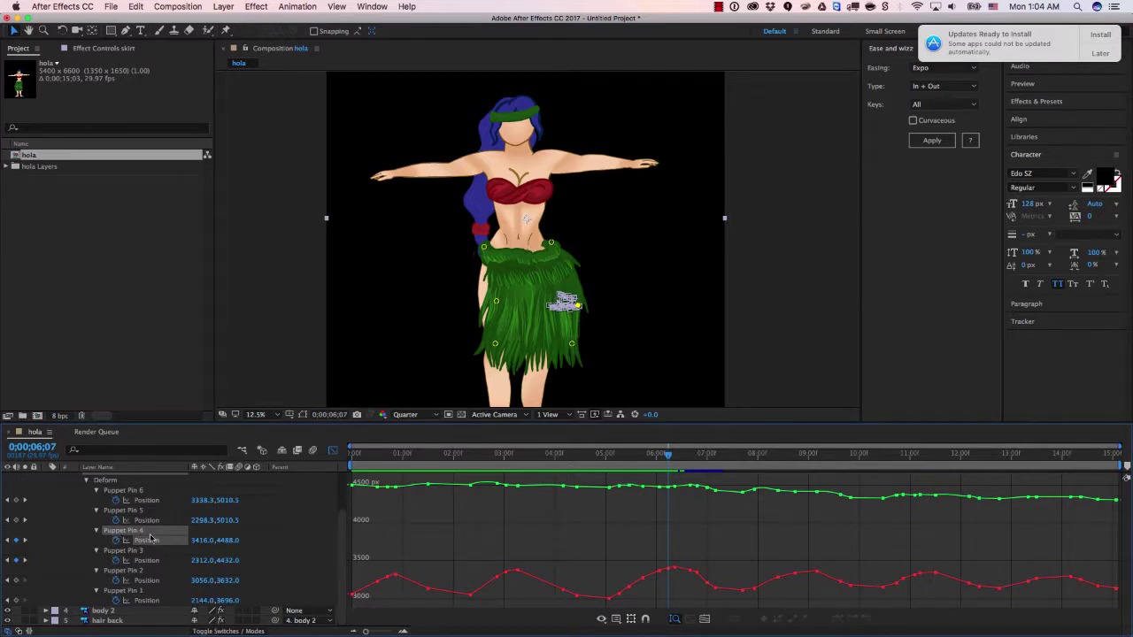
{"action": "left_click", "coordinate": [147, 562], "text": "shift"}
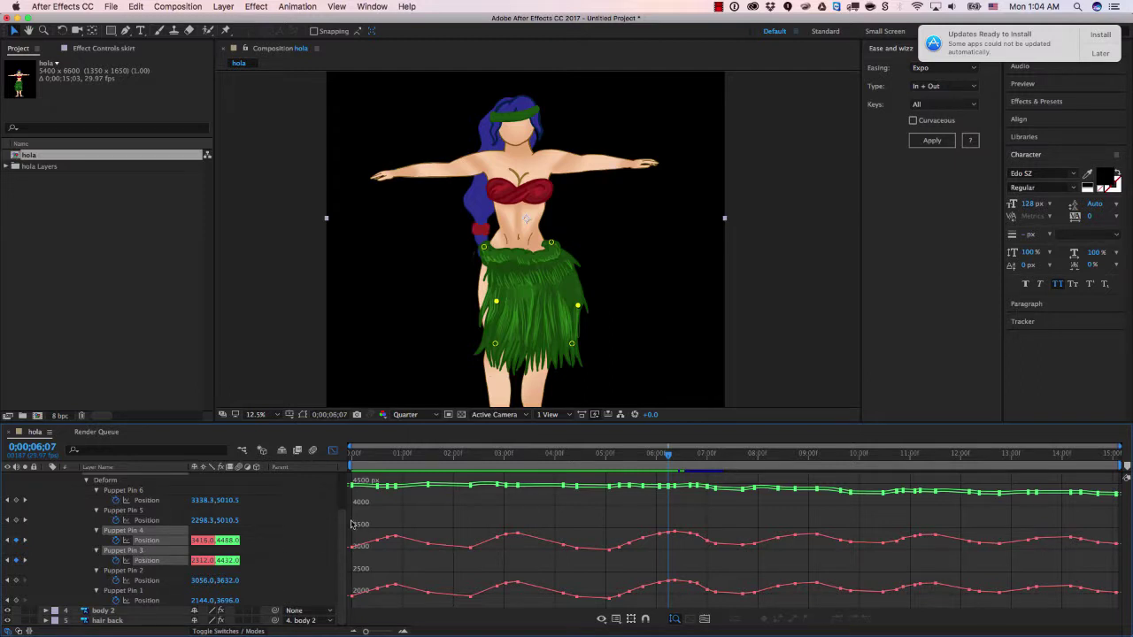
{"action": "left_click_drag", "start_coordinate": [352, 525], "coordinate": [1128, 591]}
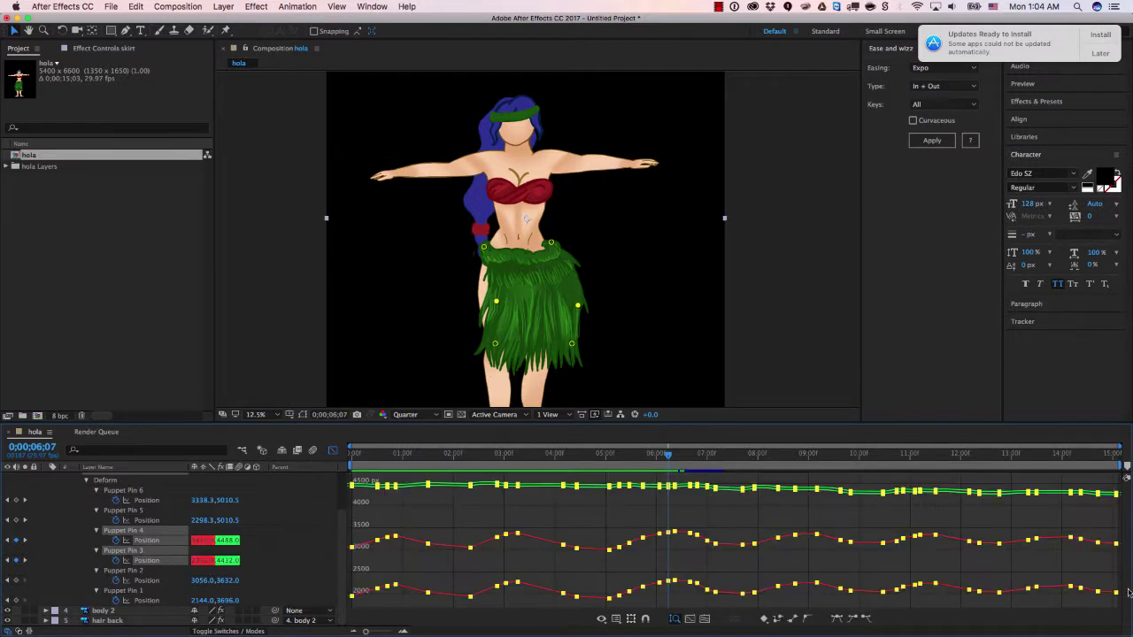
{"action": "left_click_drag", "start_coordinate": [670, 534], "coordinate": [669, 544]}
{"action": "left_click_drag", "start_coordinate": [642, 457], "coordinate": [480, 476]}
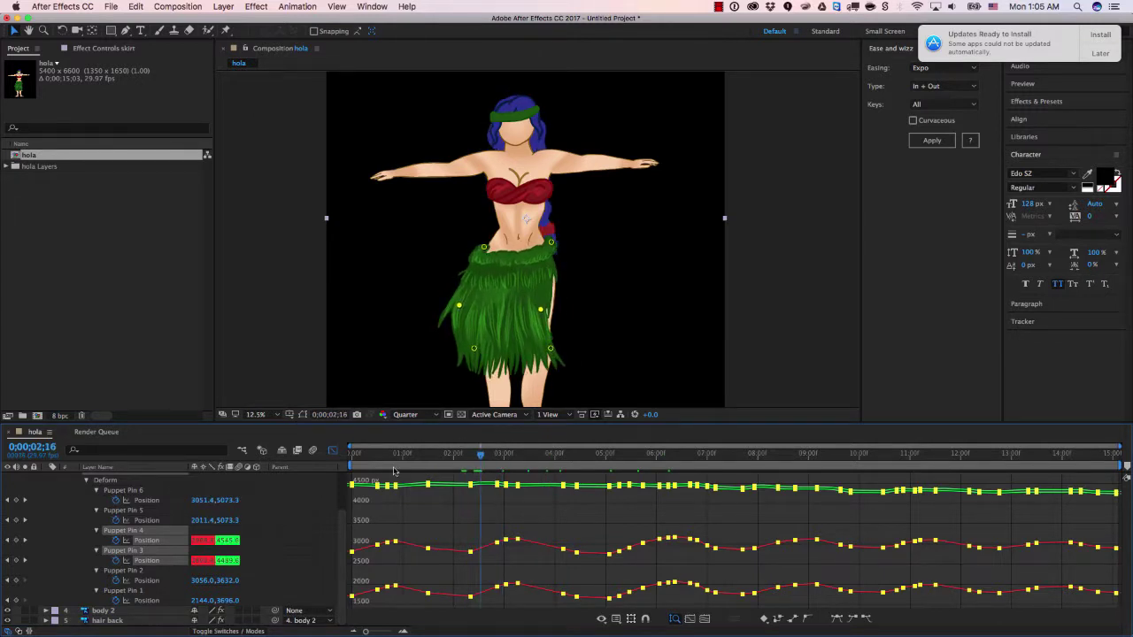
- Add Puppet Pin 2's Position curve to the graph and show it together with Puppet Pin 4's Position curve
{"action": "left_click", "coordinate": [126, 580]}
{"action": "left_click", "coordinate": [148, 569]}
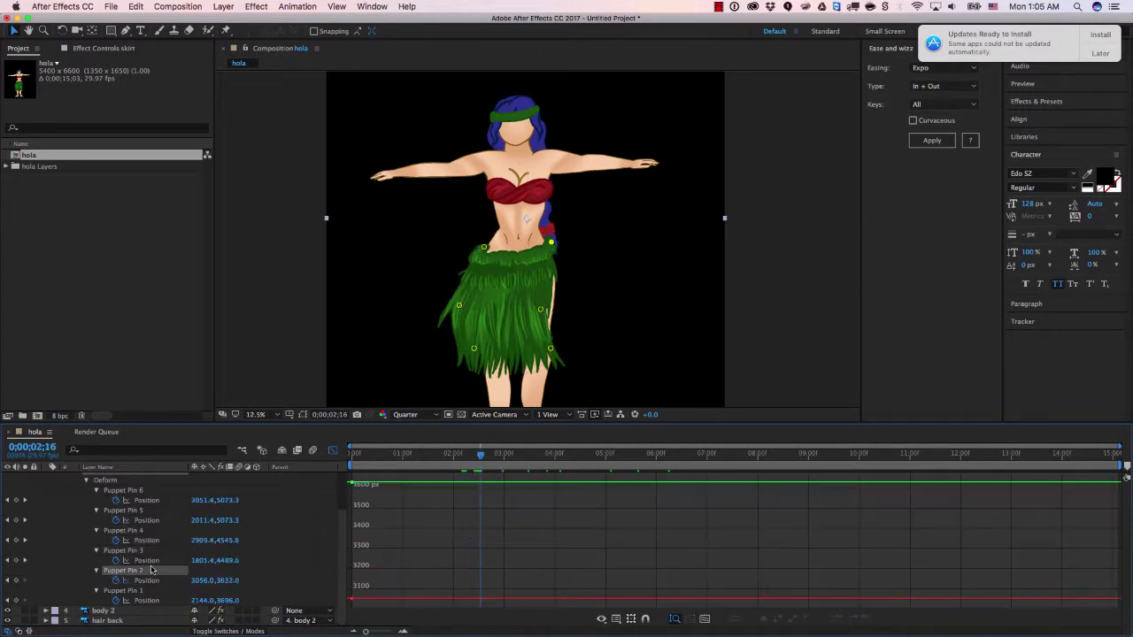
{"action": "left_click", "coordinate": [149, 560]}
{"action": "left_click", "coordinate": [152, 541], "text": "shift"}
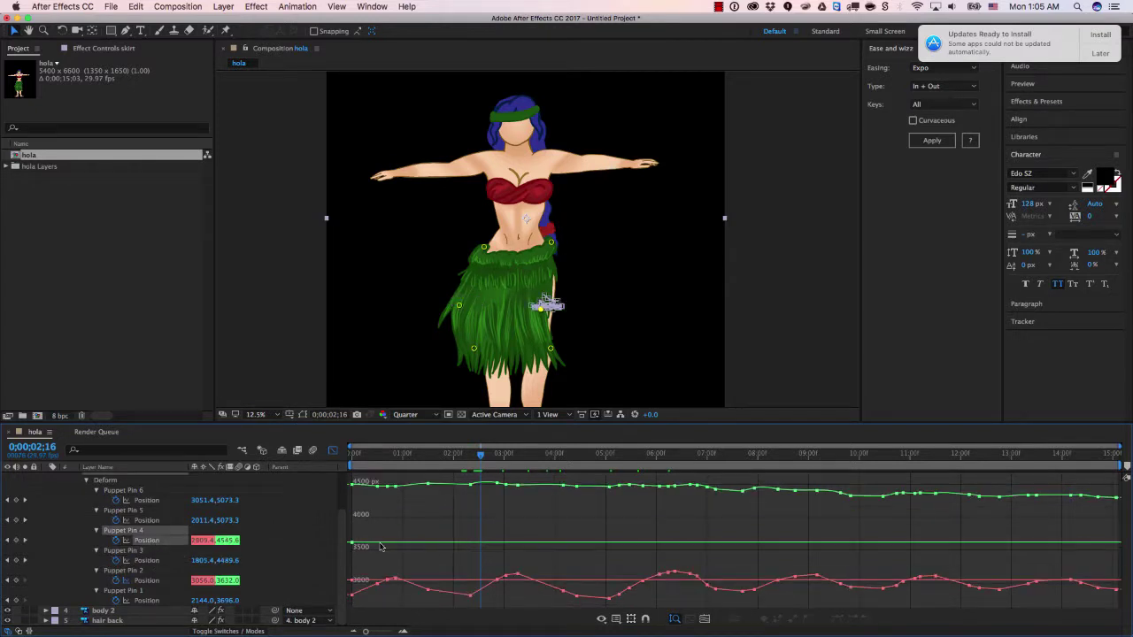
- Try to shift the Position keyframes of Puppet Pins 2 and 4 together, and undo the move
{"action": "left_click_drag", "start_coordinate": [354, 565], "coordinate": [993, 558]}
{"action": "left_click_drag", "start_coordinate": [817, 575], "coordinate": [806, 576]}
{"action": "key", "text": "super+z"}
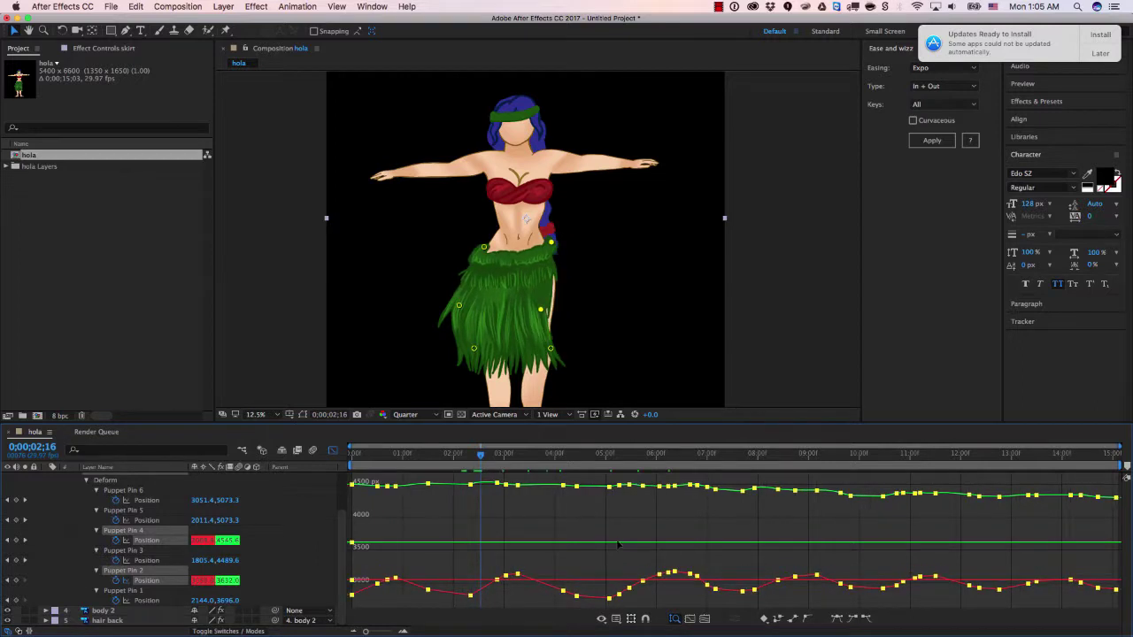
- Compare the Position curves of Puppet Pins 3 and 4 with Puppet Pin 2's flat curve
{"action": "left_click", "coordinate": [146, 581]}
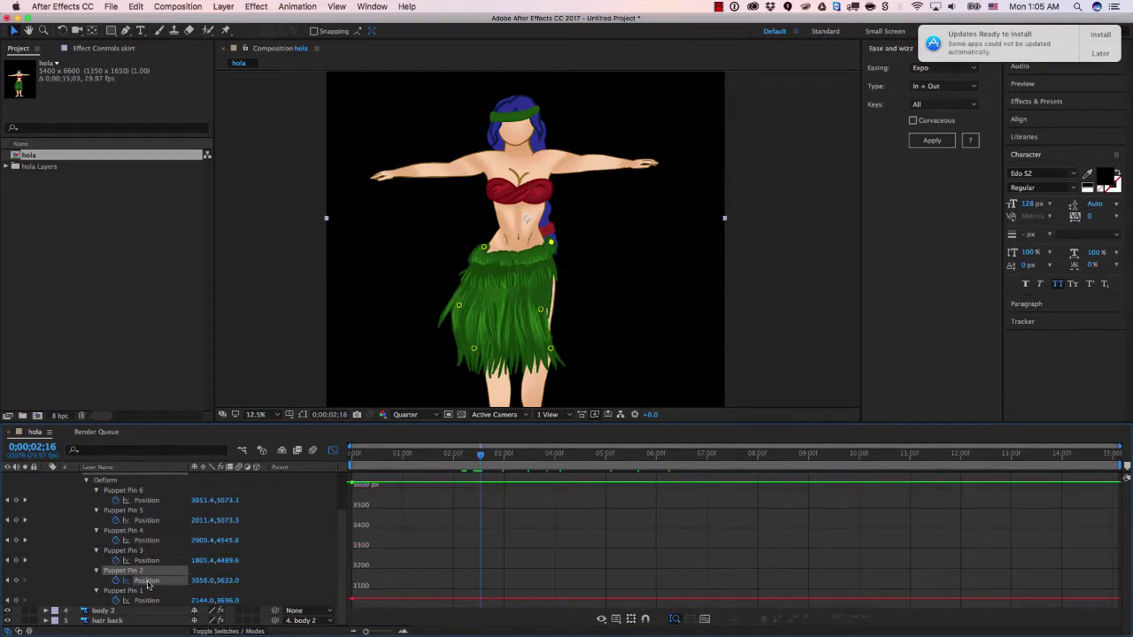
{"action": "left_click", "coordinate": [146, 561], "text": "shift"}
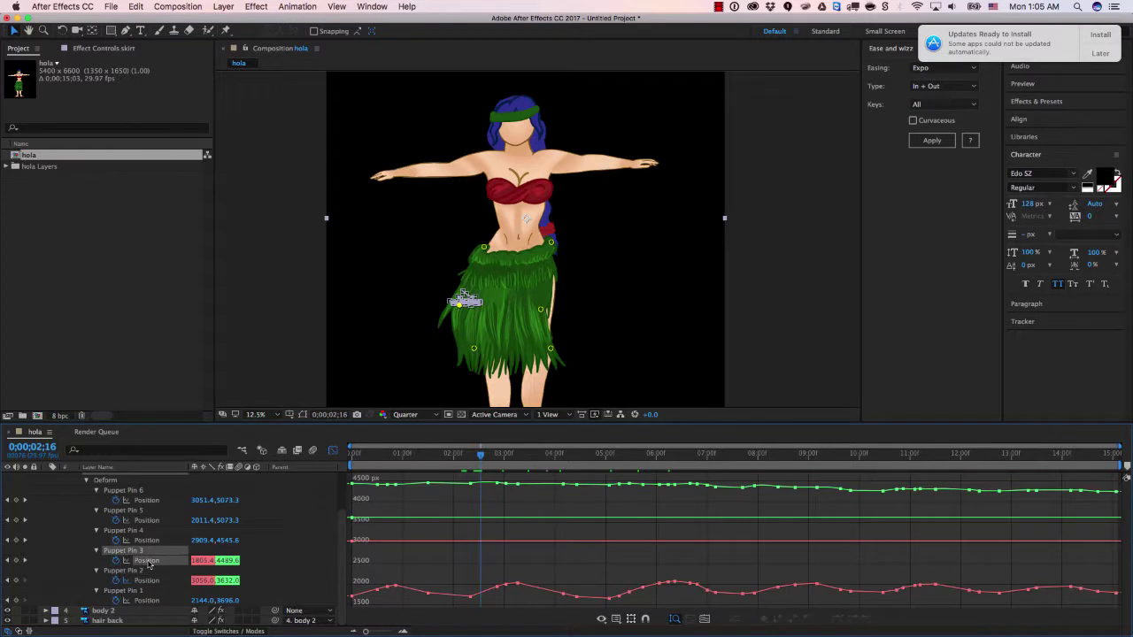
{"action": "left_click", "coordinate": [151, 543]}
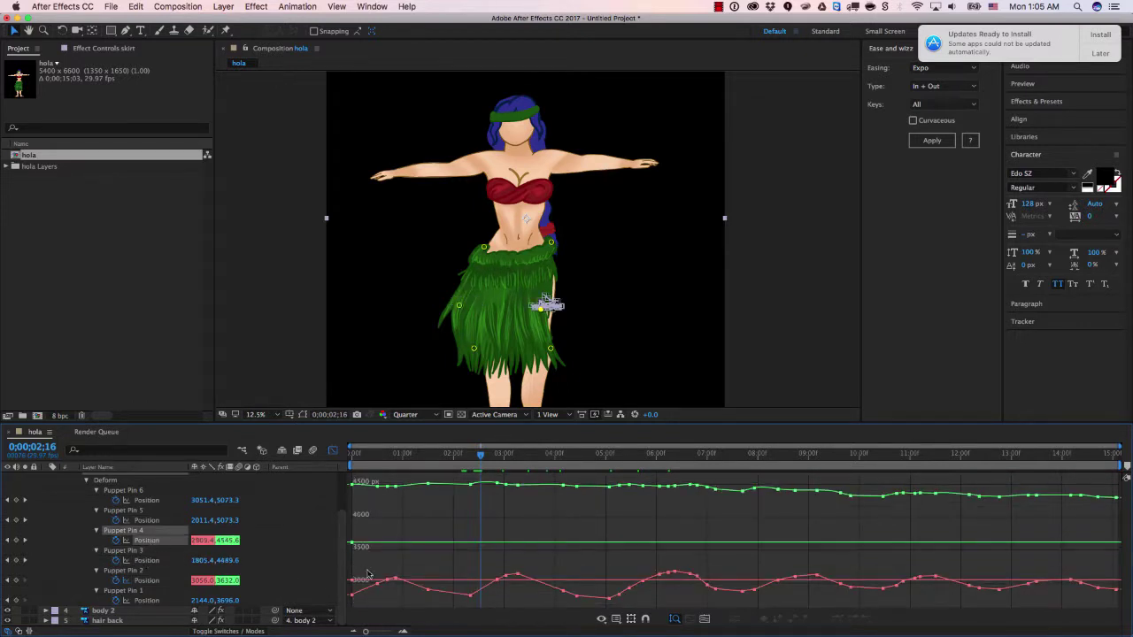
{"action": "left_click_drag", "start_coordinate": [351, 573], "coordinate": [1131, 555]}
{"action": "left_click", "coordinate": [461, 558]}
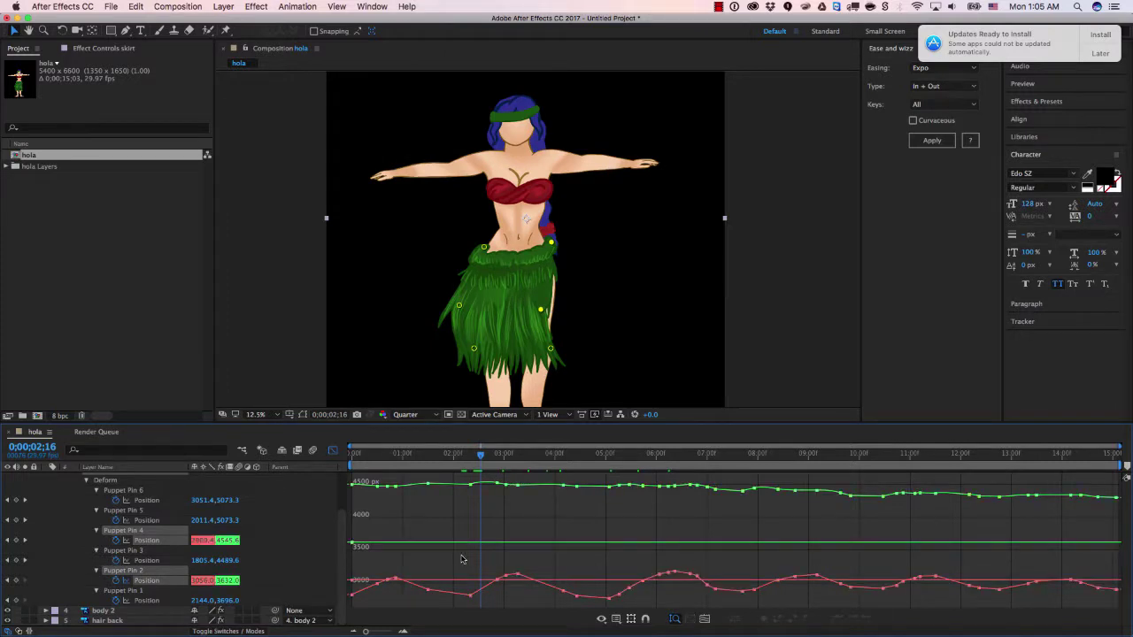
{"action": "left_click", "coordinate": [145, 542]}
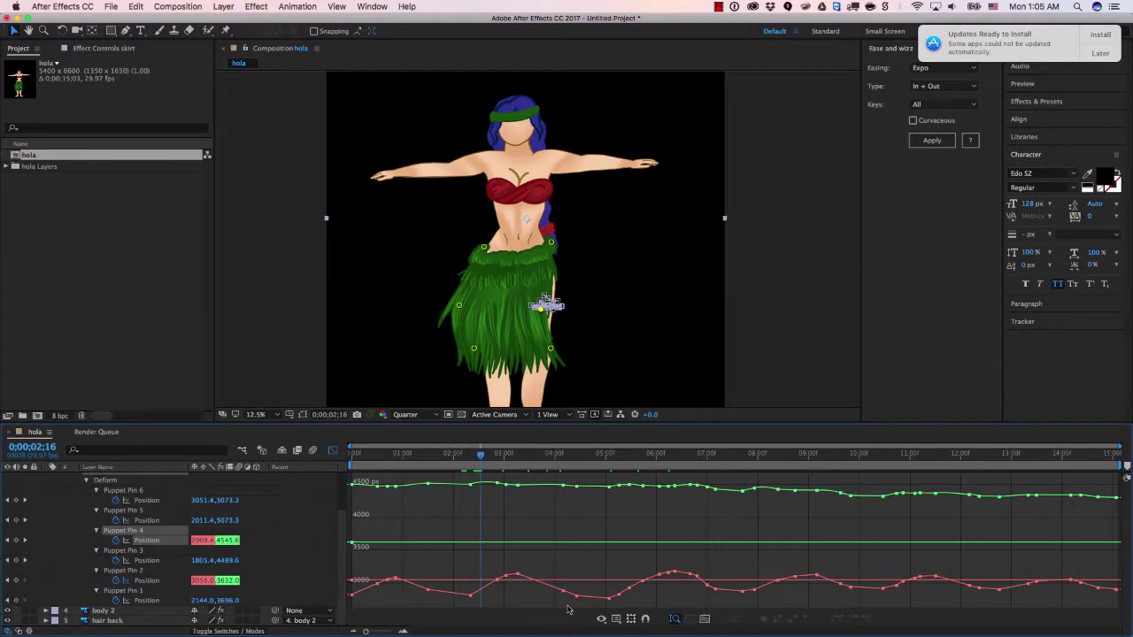
- Lower Puppet Pin 4's X Position keyframes at the first peak, just before the one-second mark
{"action": "left_click", "coordinate": [353, 580], "text": "shift"}
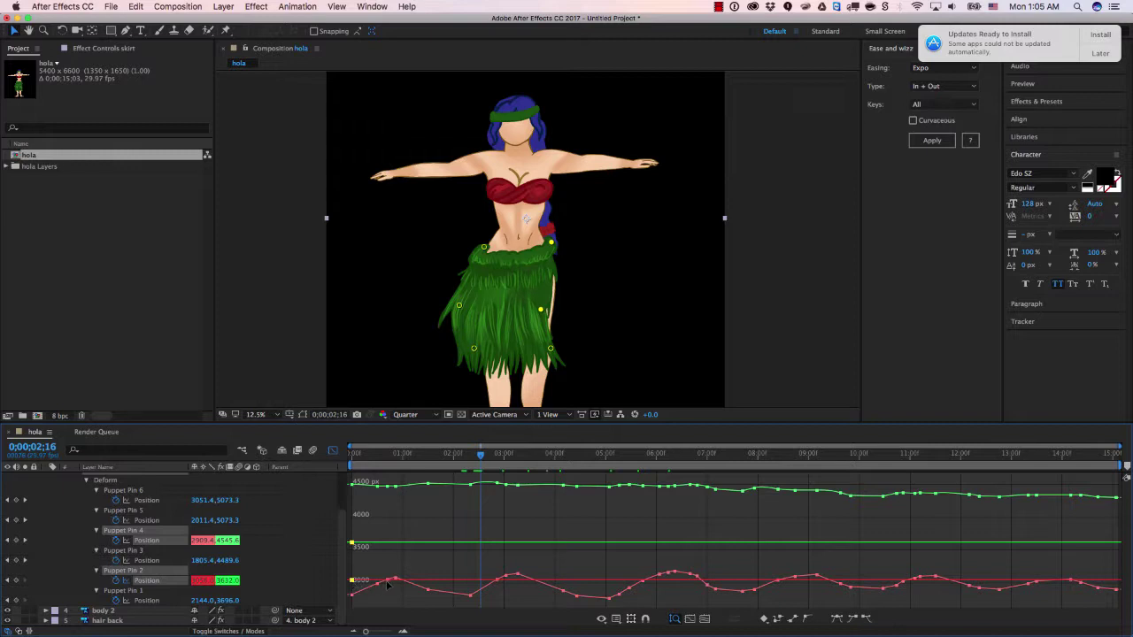
{"action": "left_click", "coordinate": [377, 584]}
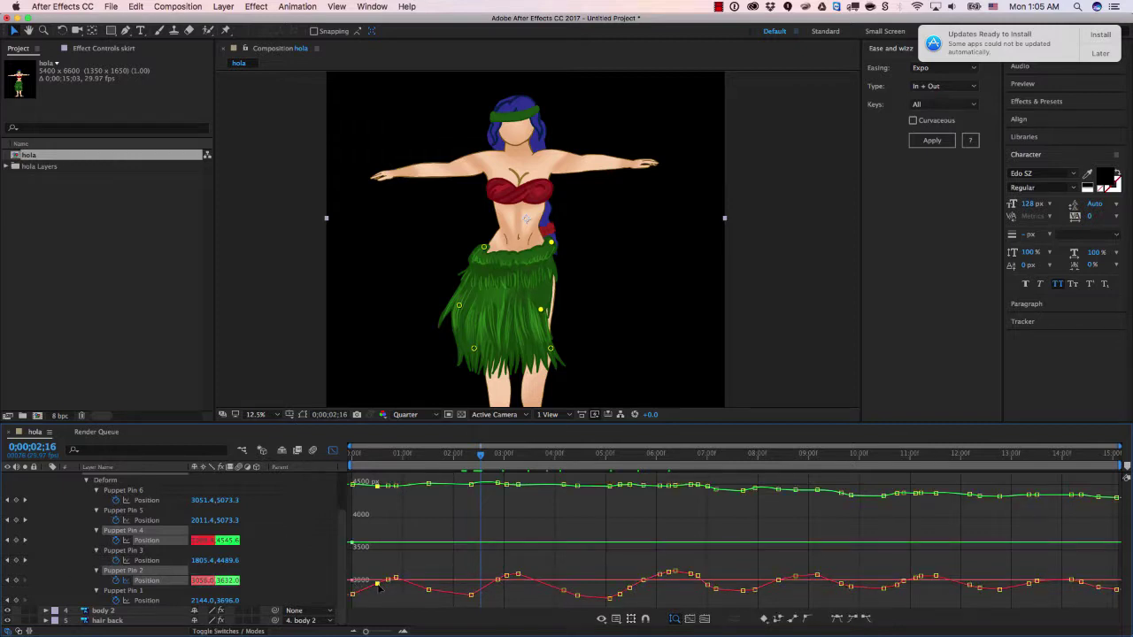
{"action": "left_click", "coordinate": [386, 581], "text": "shift"}
{"action": "left_click", "coordinate": [396, 578]}
- Raise the low X Position keyframes in the valleys of Puppet Pin 4's curve to around or above Puppet Pin 2's line
{"action": "left_click", "coordinate": [471, 595]}
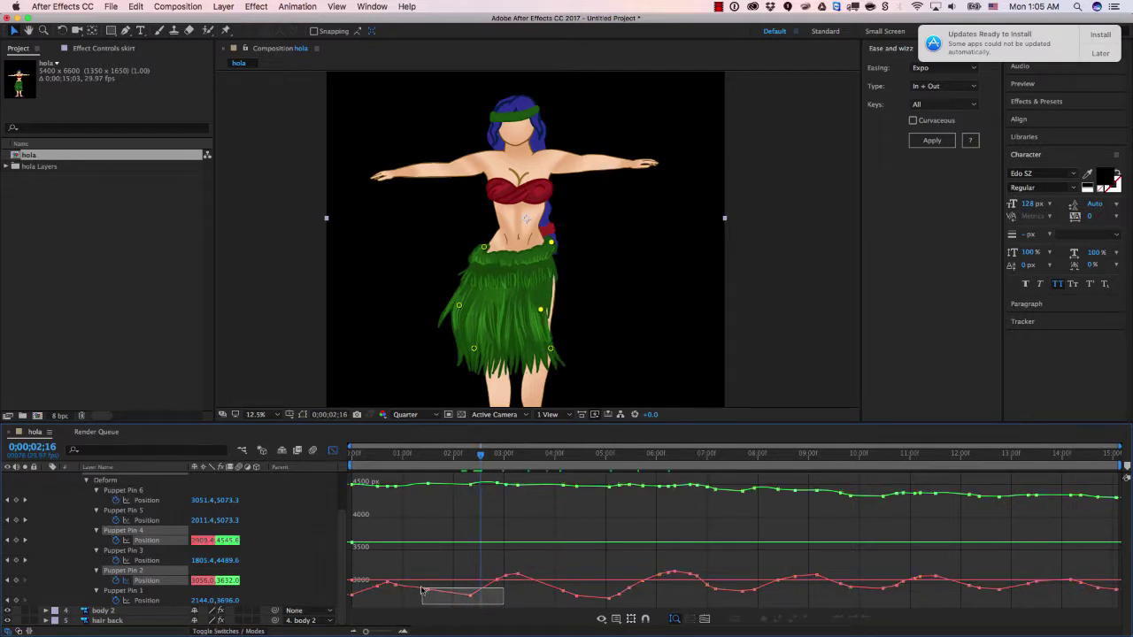
{"action": "left_click_drag", "start_coordinate": [557, 598], "coordinate": [609, 575]}
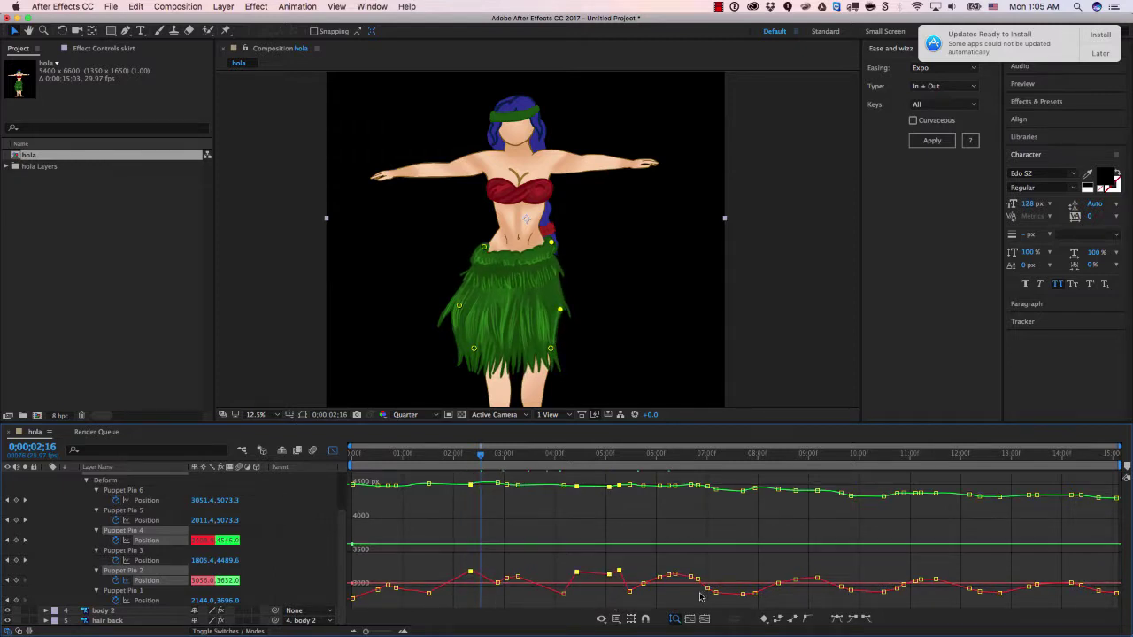
{"action": "mouse_move", "coordinate": [696, 589]}
{"action": "left_mouse_down"}
{"action": "mouse_move", "coordinate": [801, 609]}
{"action": "mouse_move", "coordinate": [750, 598]}
{"action": "mouse_move", "coordinate": [741, 580]}
{"action": "mouse_move", "coordinate": [707, 583]}
{"action": "left_mouse_up"}
{"action": "mouse_move", "coordinate": [839, 588]}
{"action": "left_mouse_down"}
{"action": "mouse_move", "coordinate": [909, 602]}
{"action": "mouse_move", "coordinate": [882, 581]}
{"action": "left_mouse_up"}
{"action": "mouse_move", "coordinate": [964, 580]}
{"action": "left_mouse_down"}
{"action": "mouse_move", "coordinate": [983, 600]}
{"action": "mouse_move", "coordinate": [1044, 603]}
{"action": "mouse_move", "coordinate": [997, 581]}
{"action": "left_mouse_up"}
{"action": "mouse_move", "coordinate": [1095, 577]}
{"action": "left_mouse_down"}
{"action": "mouse_move", "coordinate": [1122, 614]}
{"action": "mouse_move", "coordinate": [1098, 580]}
{"action": "left_mouse_up"}
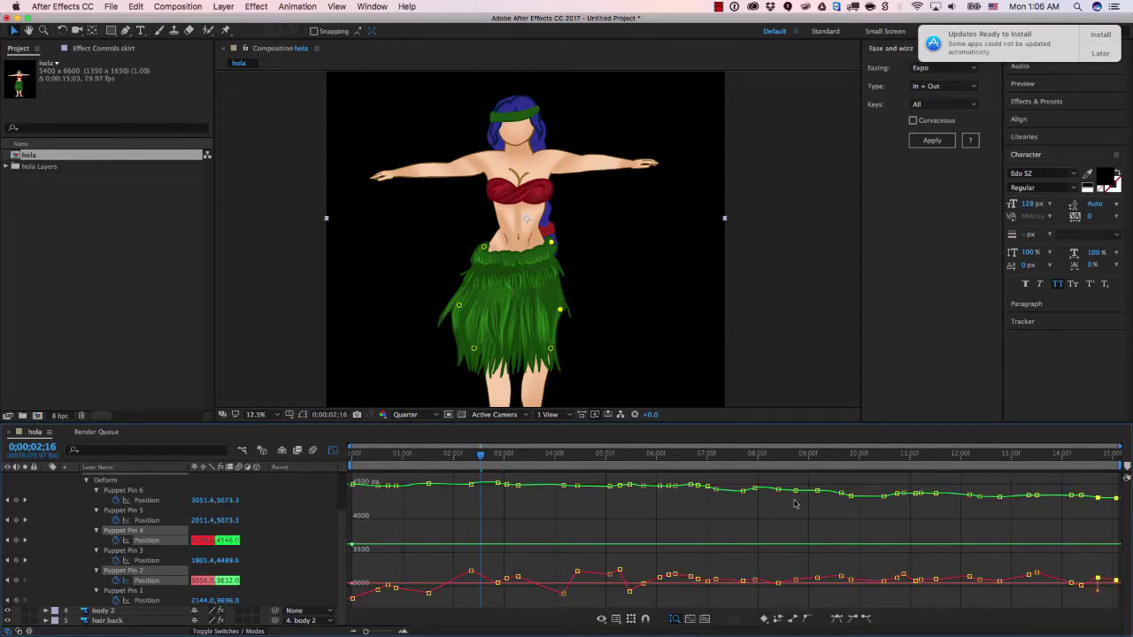
- Return to 0;00;00;00 and raise Puppet Pin 4's first X Position keyframe above Puppet Pin 2's line
{"action": "left_click", "coordinate": [446, 454]}
{"action": "left_click_drag", "start_coordinate": [400, 469], "coordinate": [345, 529]}
{"action": "left_click_drag", "start_coordinate": [353, 601], "coordinate": [358, 546]}
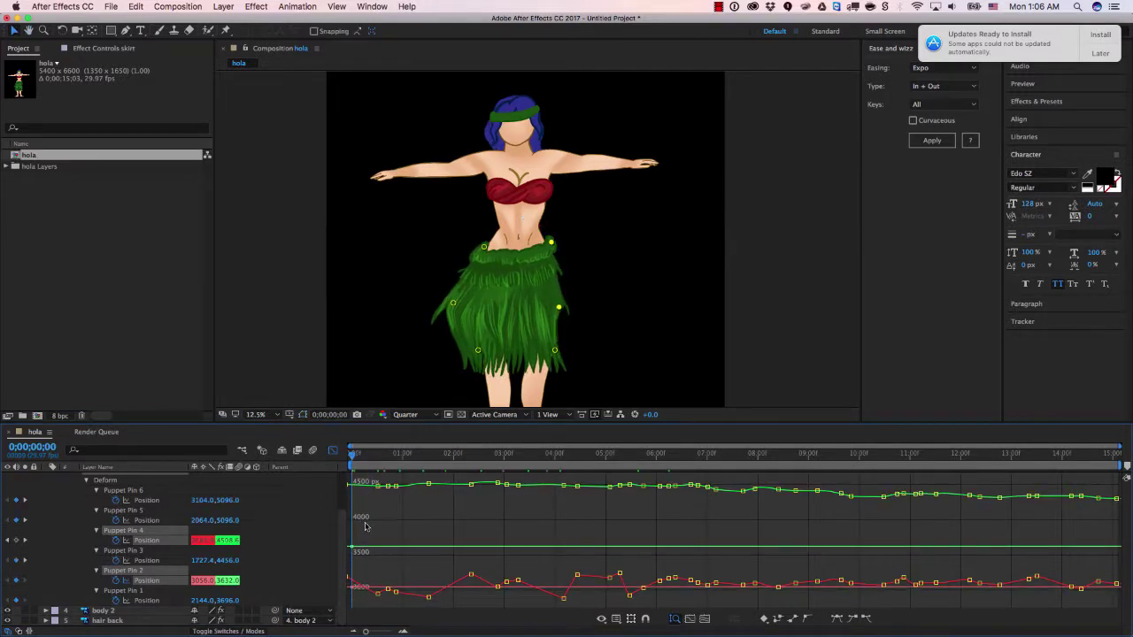
- Preview the skirt motion with Puppet Pin 4's reshaped Position curve
{"action": "key", "text": "space"}
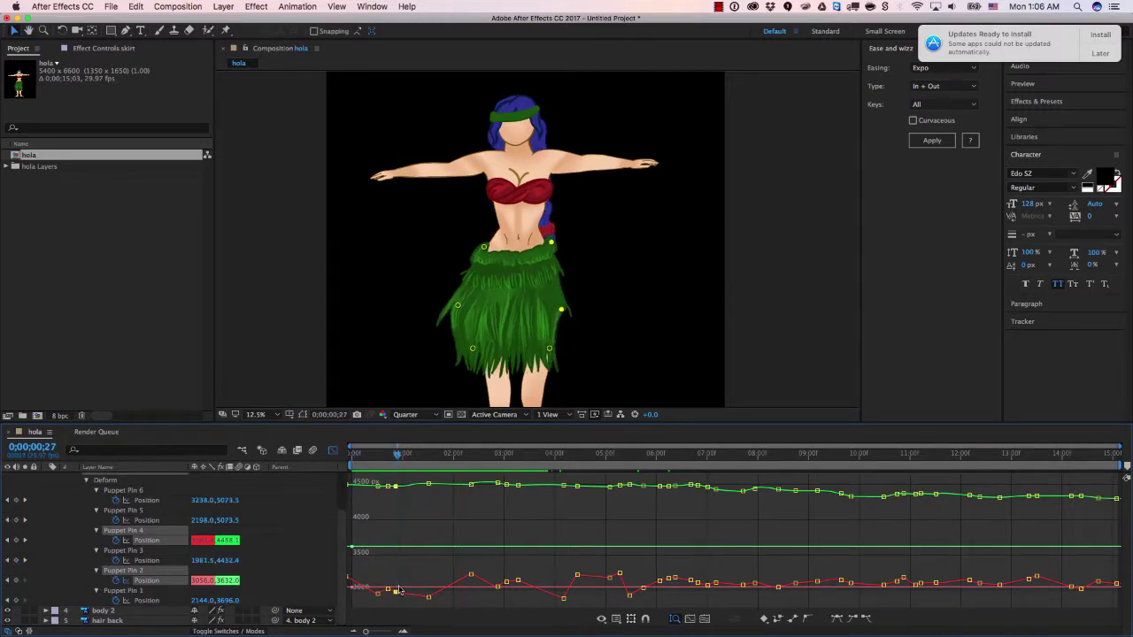
{"action": "left_click_drag", "start_coordinate": [396, 592], "coordinate": [1090, 523]}
{"action": "key", "text": "space"}
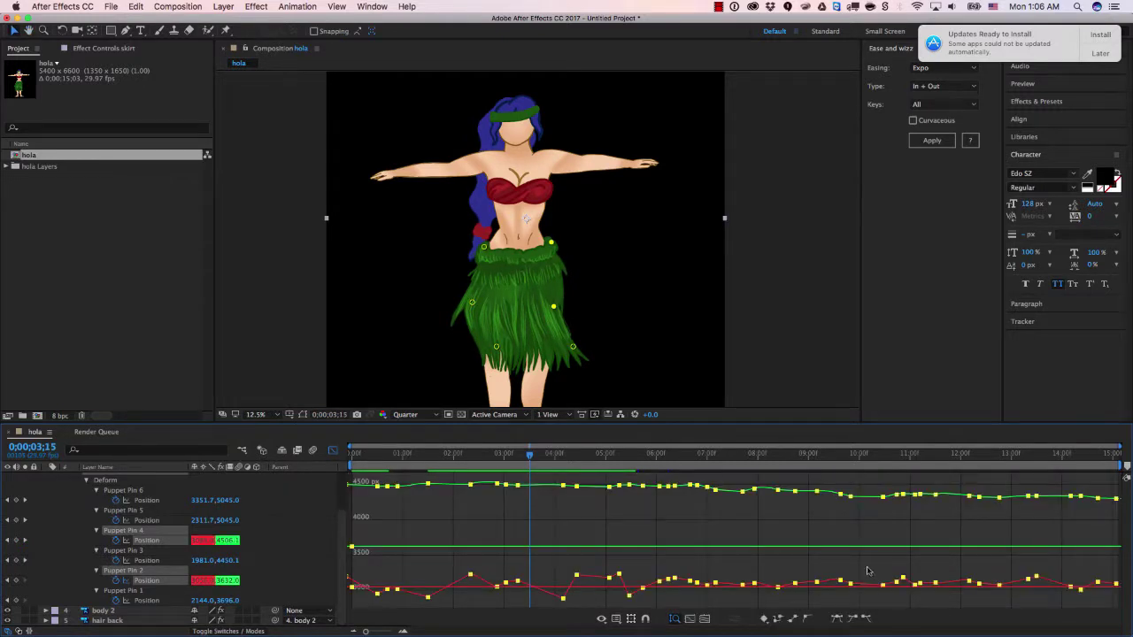
- Raise Puppet Pin 4's low X Position keyframe near 0;00;04;05 to nearly level with the keyframes that follow it
{"action": "left_click_drag", "start_coordinate": [571, 562], "coordinate": [641, 602]}
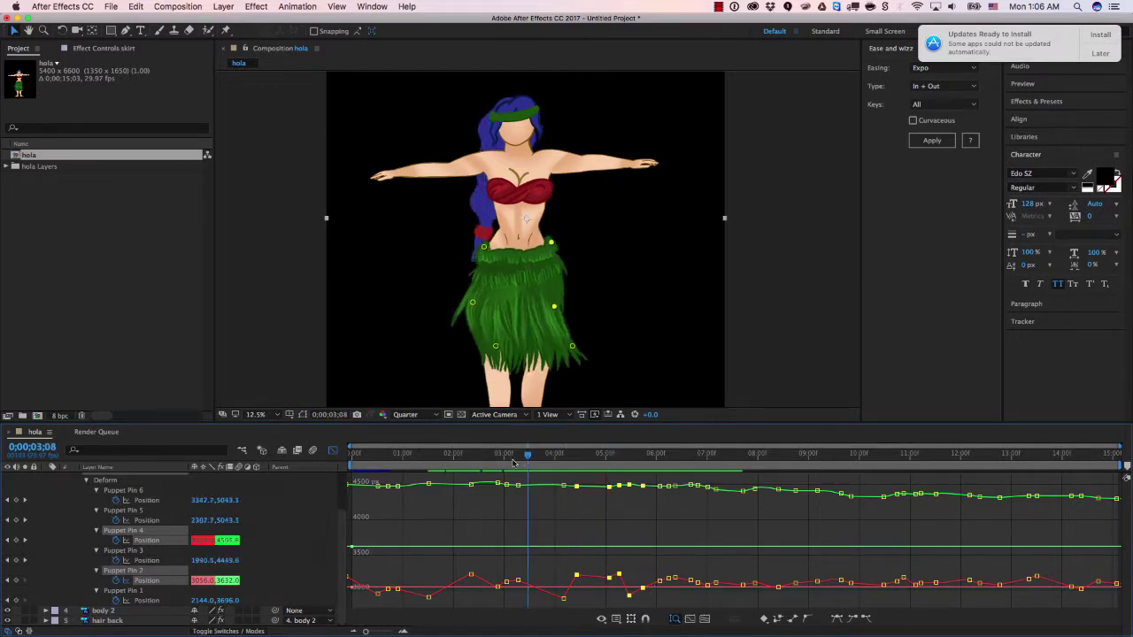
{"action": "left_click", "coordinate": [500, 468]}
{"action": "left_click_drag", "start_coordinate": [500, 469], "coordinate": [557, 479]}
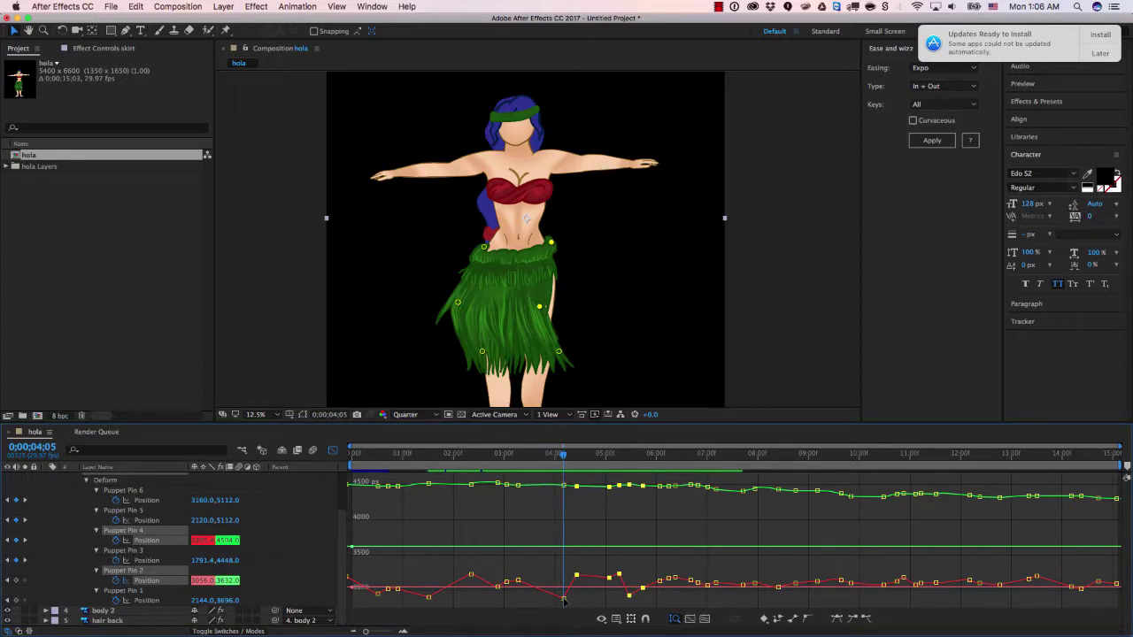
{"action": "left_click_drag", "start_coordinate": [563, 599], "coordinate": [558, 579]}
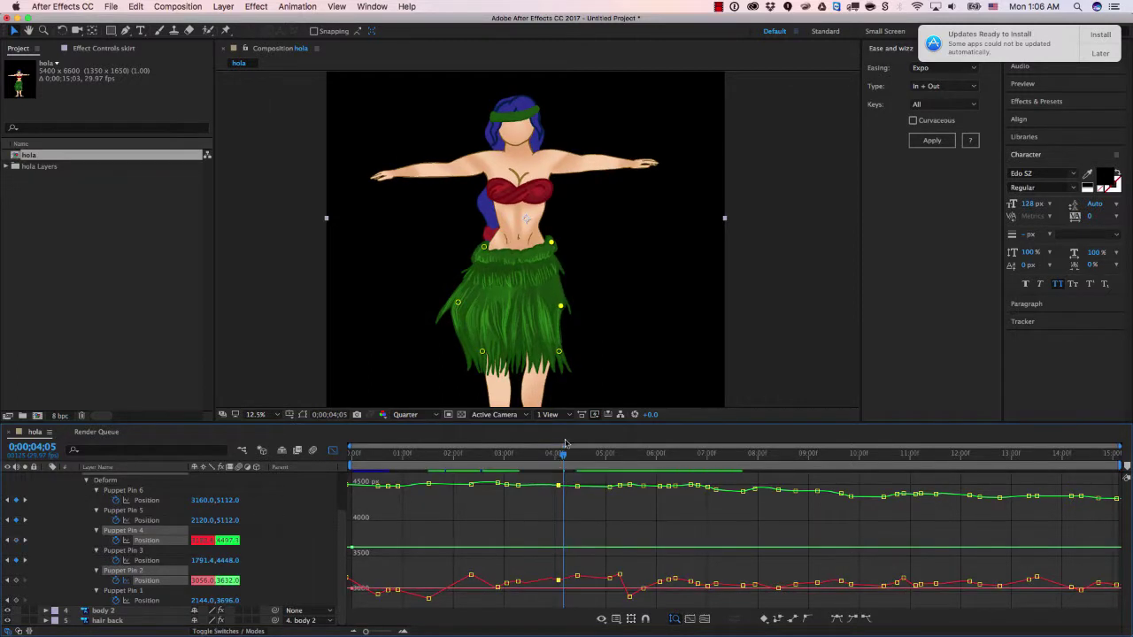
- Delete Puppet Pin 4's Position keyframes at 0;00;04;13 and 0;00;05;14, and preview the skirt motion
{"action": "mouse_move", "coordinate": [564, 462]}
{"action": "left_mouse_down"}
{"action": "mouse_move", "coordinate": [609, 464]}
{"action": "mouse_move", "coordinate": [582, 465]}
{"action": "left_mouse_up"}
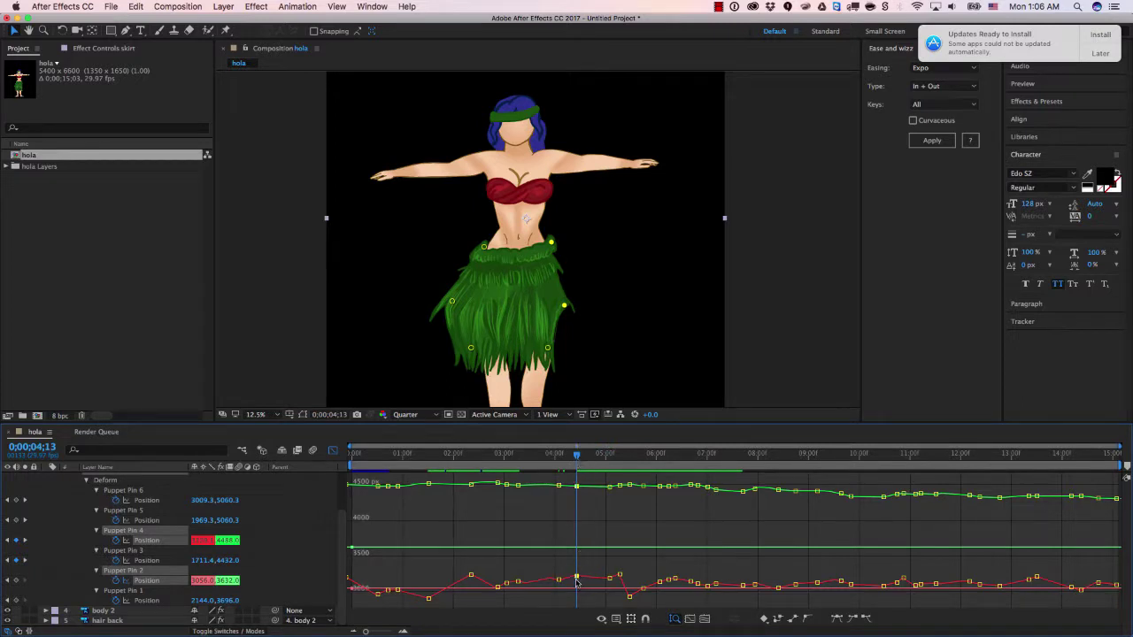
{"action": "key", "text": "Delete"}
{"action": "left_click_drag", "start_coordinate": [583, 465], "coordinate": [632, 466]}
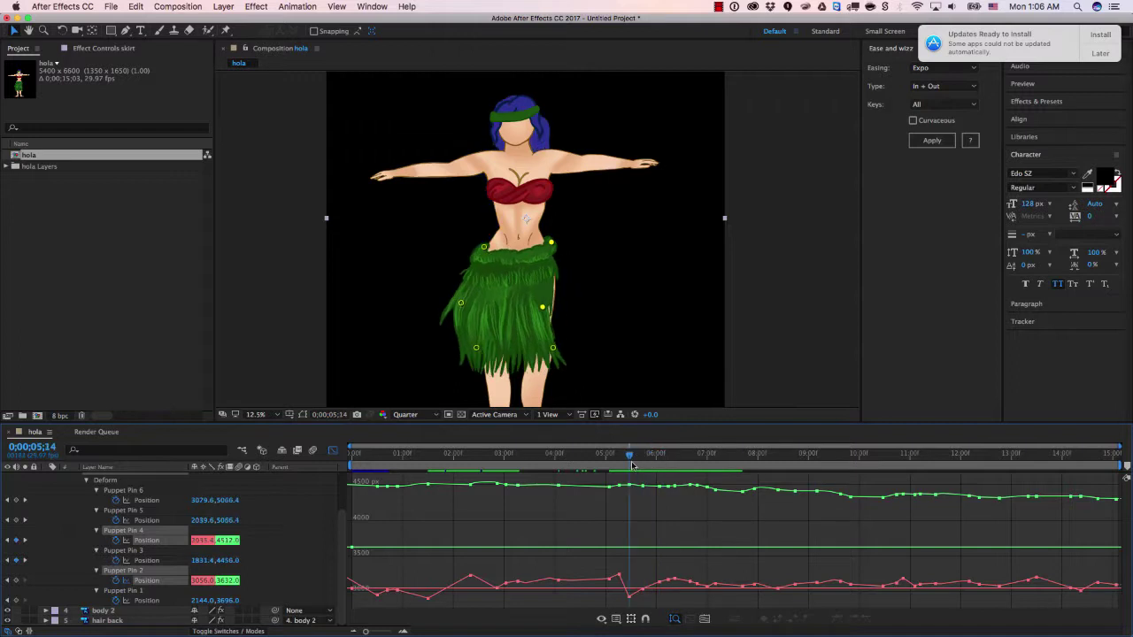
{"action": "key", "text": "ctrl+a"}
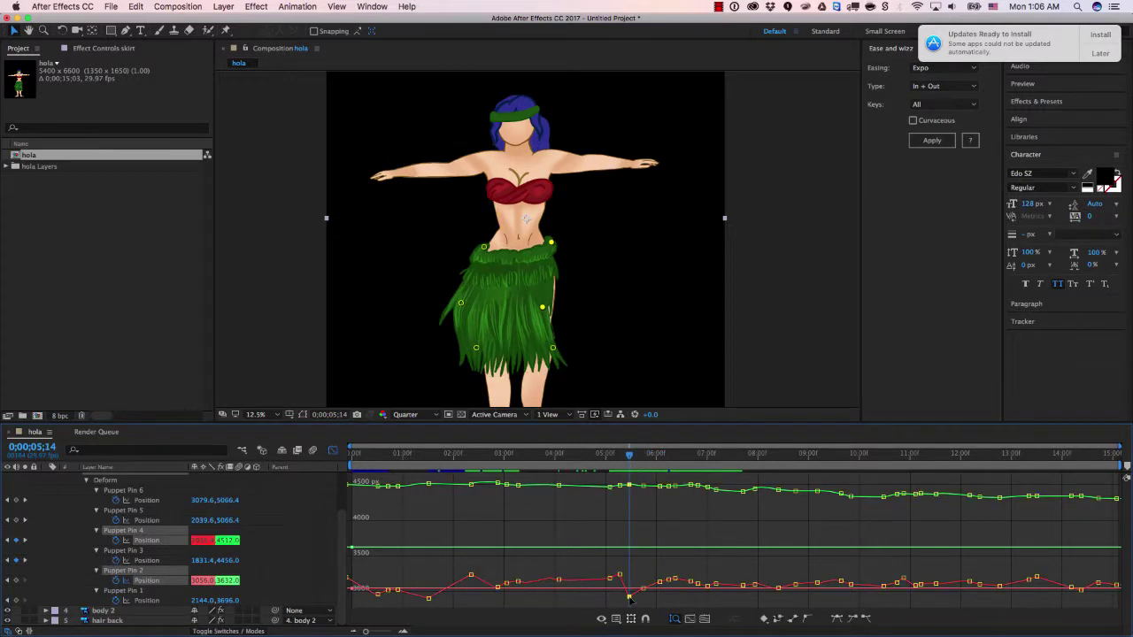
{"action": "left_click", "coordinate": [629, 600]}
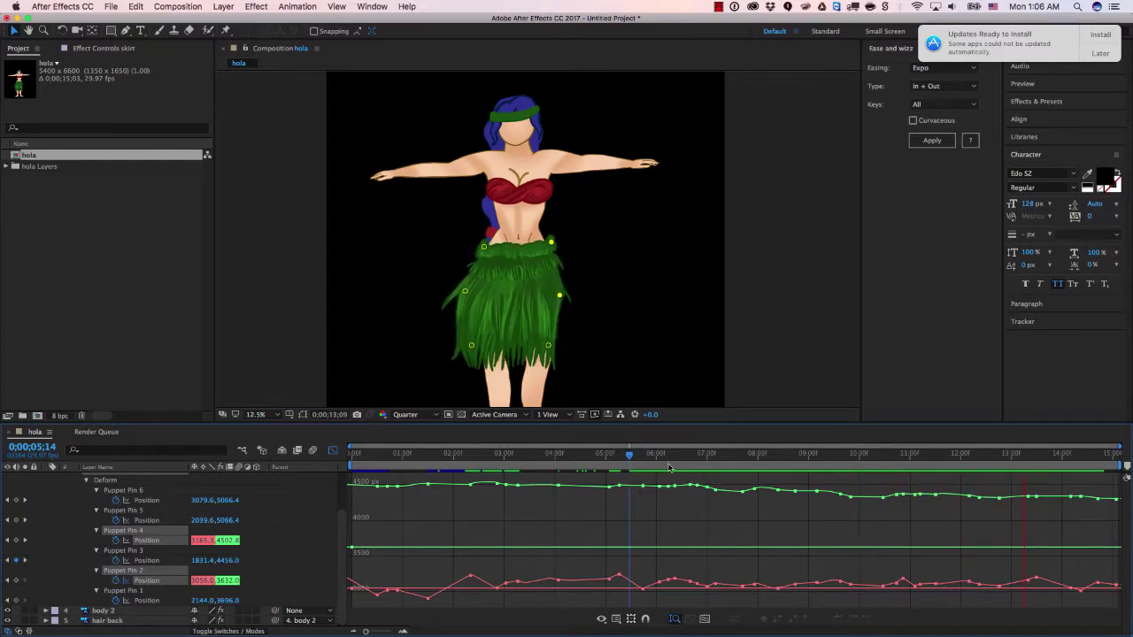
{"action": "key", "text": "space"}
- Collapse the skirt layer and expand the body 2 layer in the normal layer bar view instead of the Graph Editor
{"action": "scroll", "coordinate": [105, 510], "scroll_direction": "up", "scroll_amount": 3}
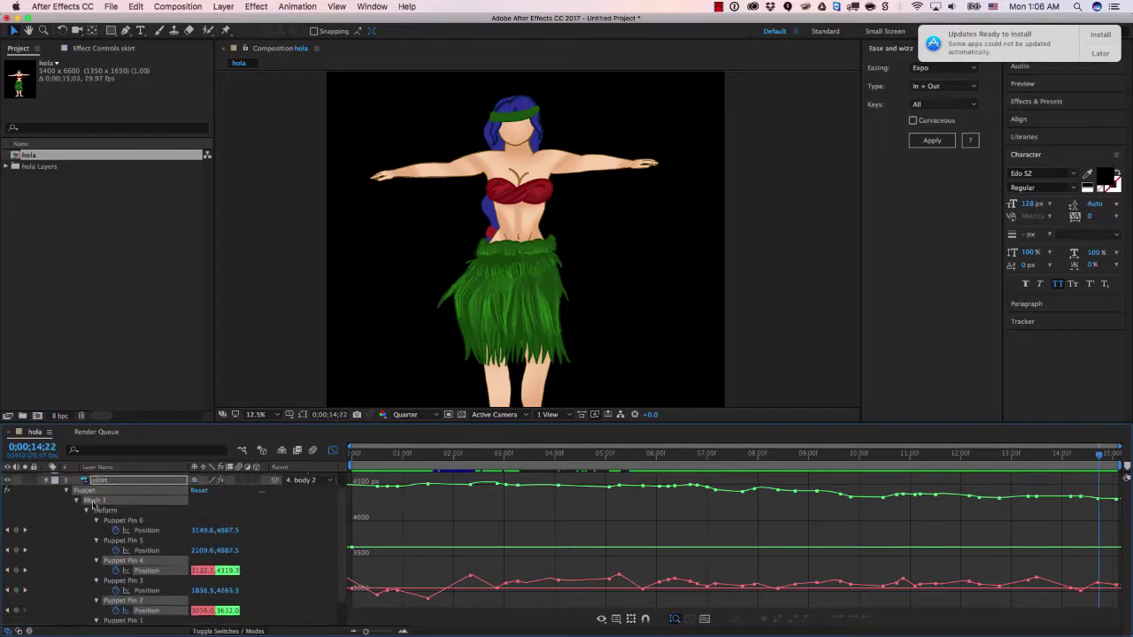
{"action": "left_click", "coordinate": [46, 498]}
{"action": "left_click", "coordinate": [100, 509]}
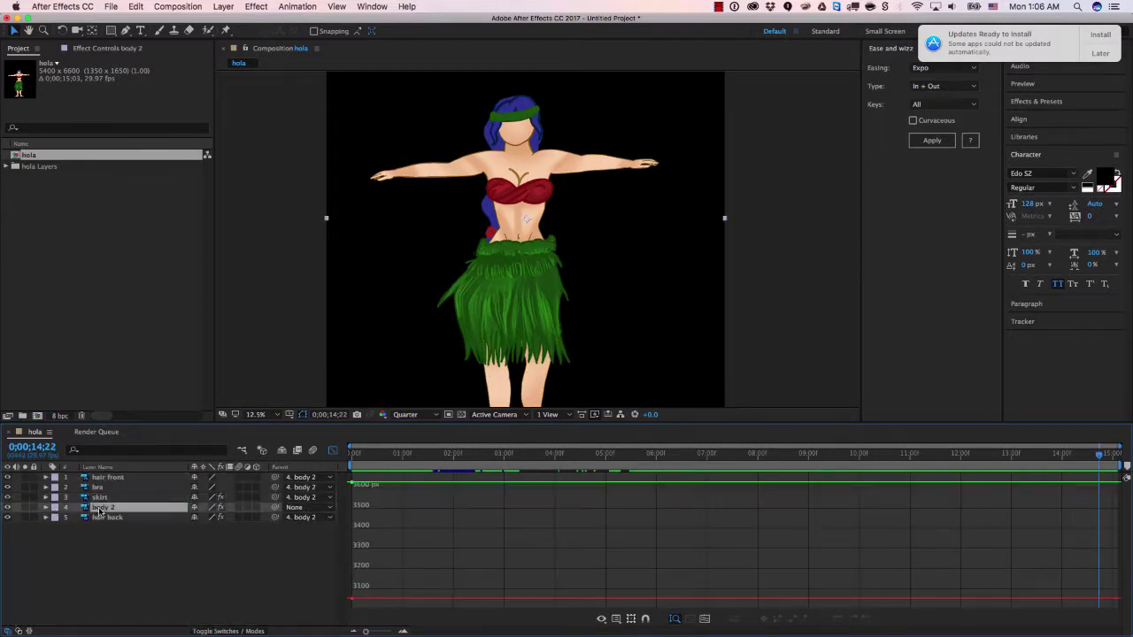
{"action": "left_click", "coordinate": [47, 507]}
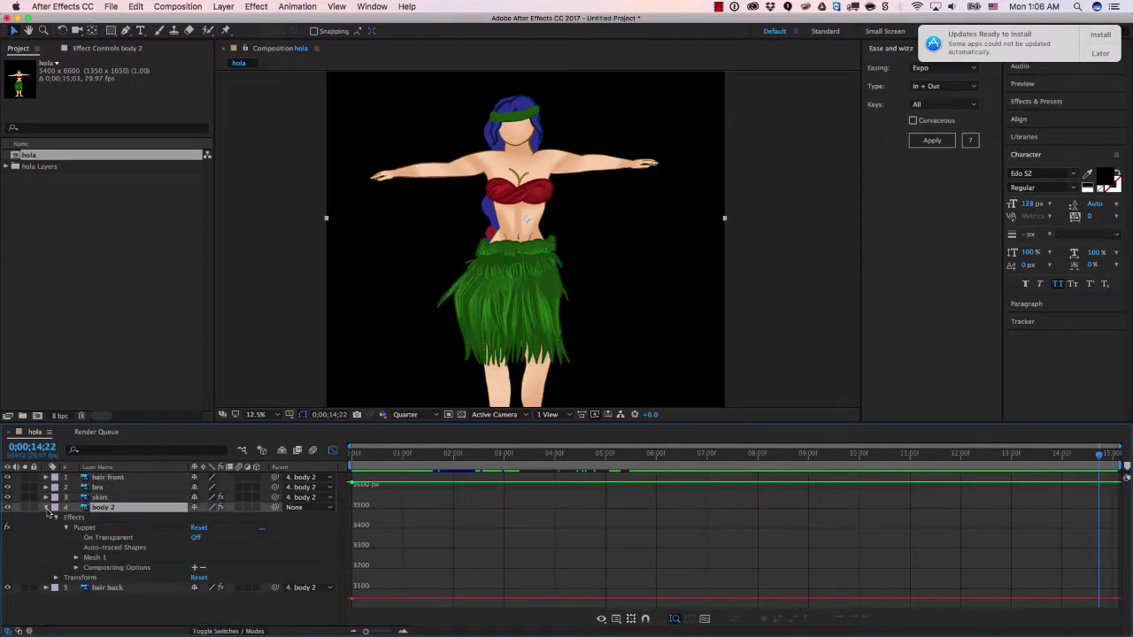
{"action": "left_click", "coordinate": [335, 451]}
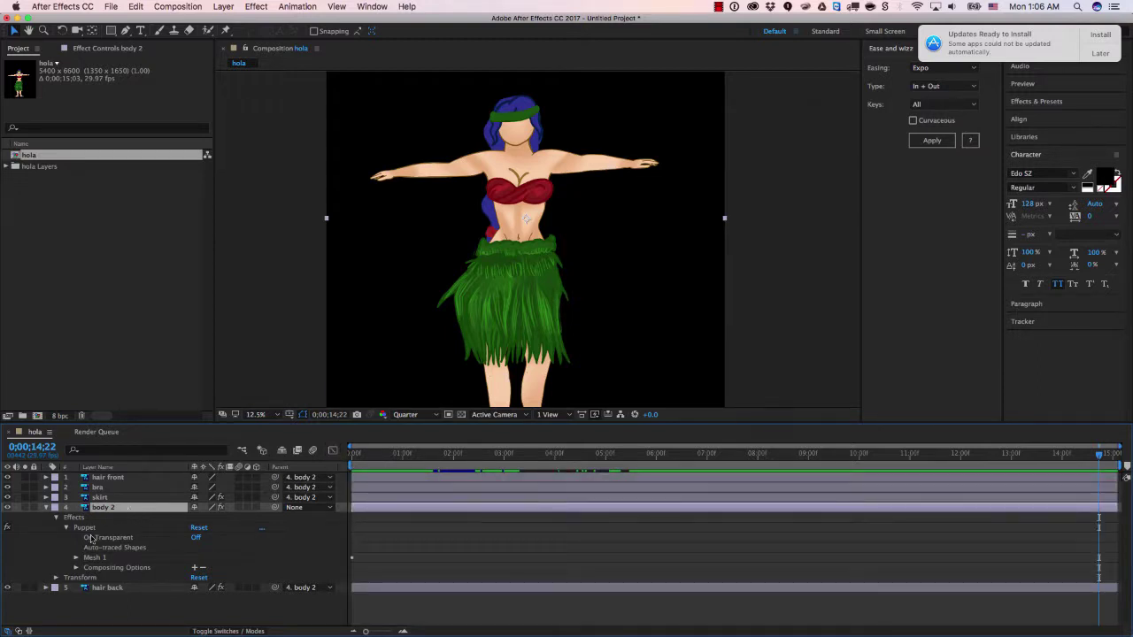
- Look into body 2's Mesh 1 settings and select its Puppet effect to display the body pins
{"action": "left_click", "coordinate": [66, 529]}
{"action": "left_click", "coordinate": [65, 528]}
{"action": "left_click", "coordinate": [76, 558]}
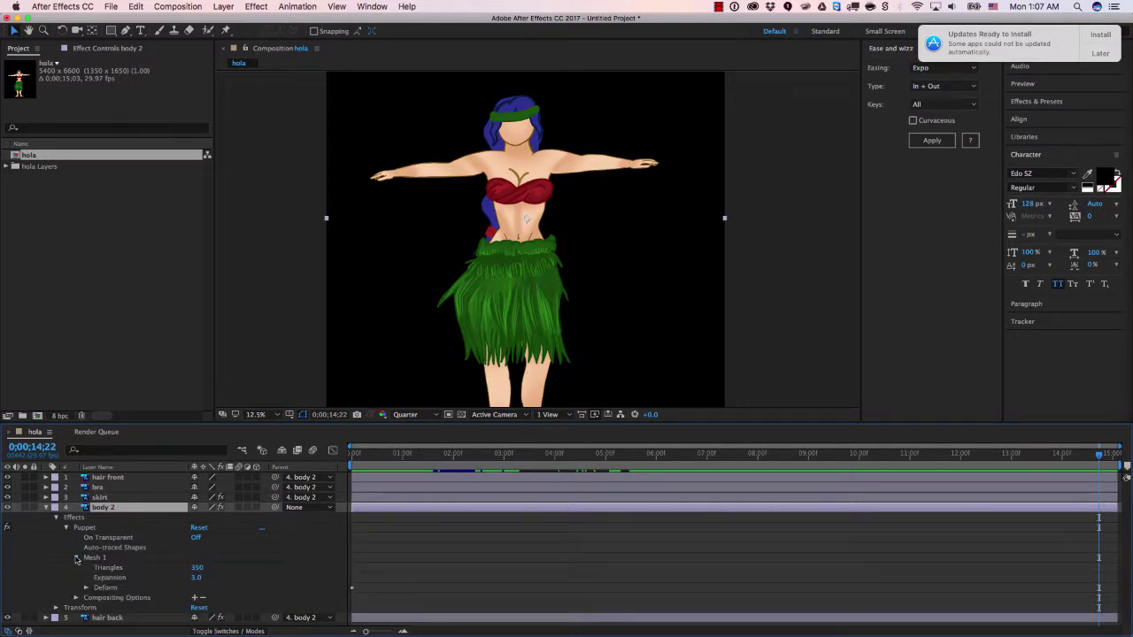
{"action": "left_click", "coordinate": [77, 558]}
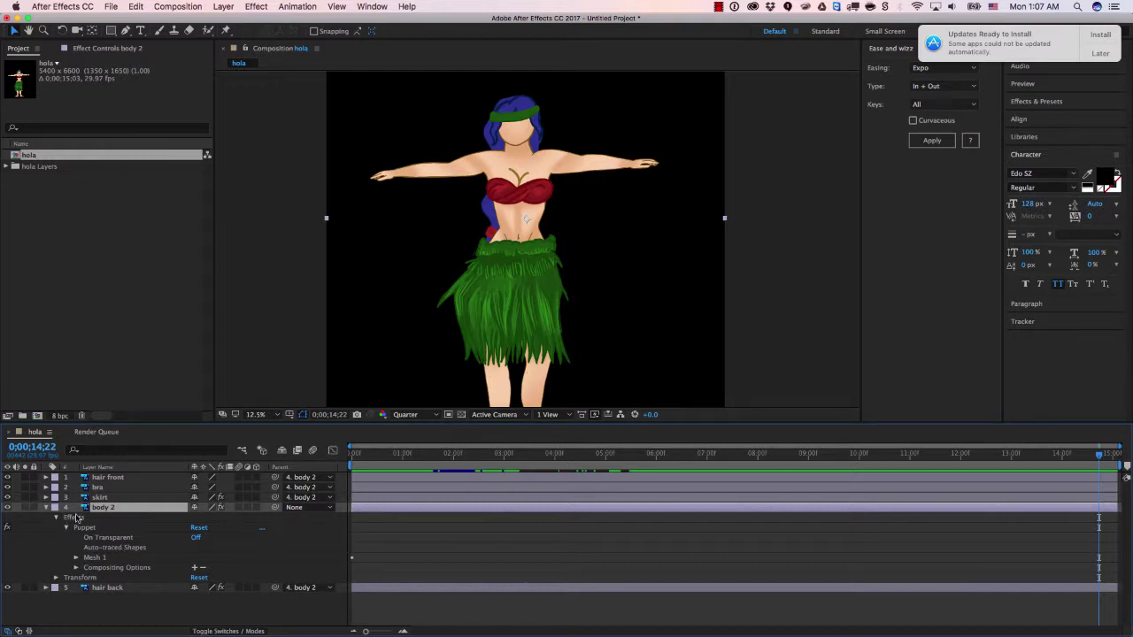
{"action": "left_click", "coordinate": [86, 529]}
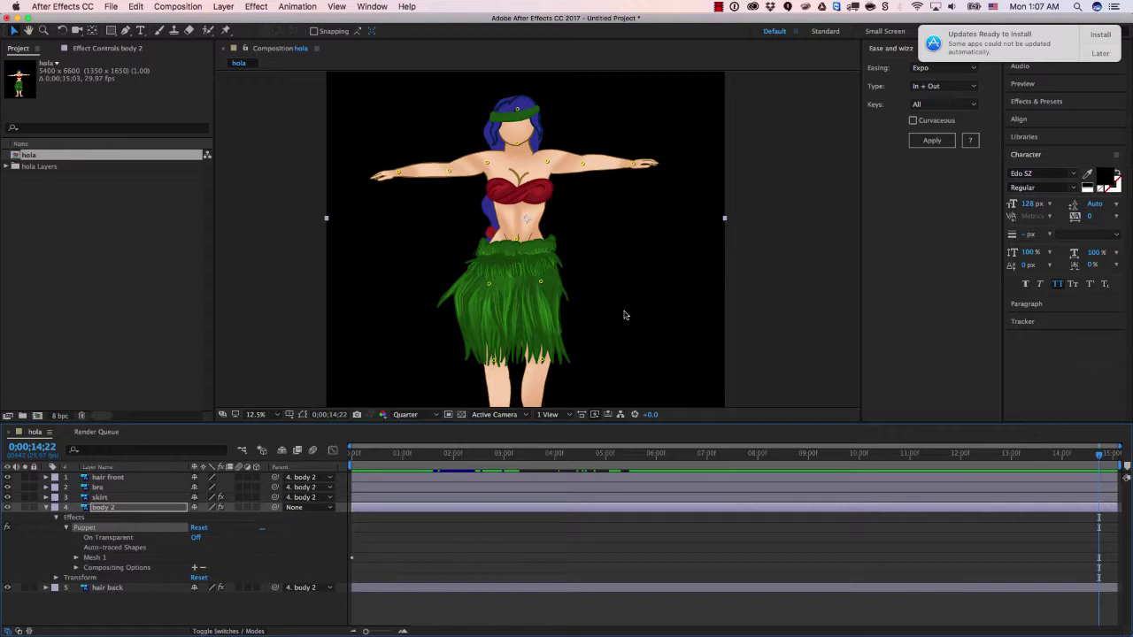
- Return to the first frame and reposition body 2's elbow and wrist pins so both arms hang down beside the skirt
{"action": "left_click_drag", "start_coordinate": [365, 453], "coordinate": [387, 463]}
{"action": "key", "text": "space"}
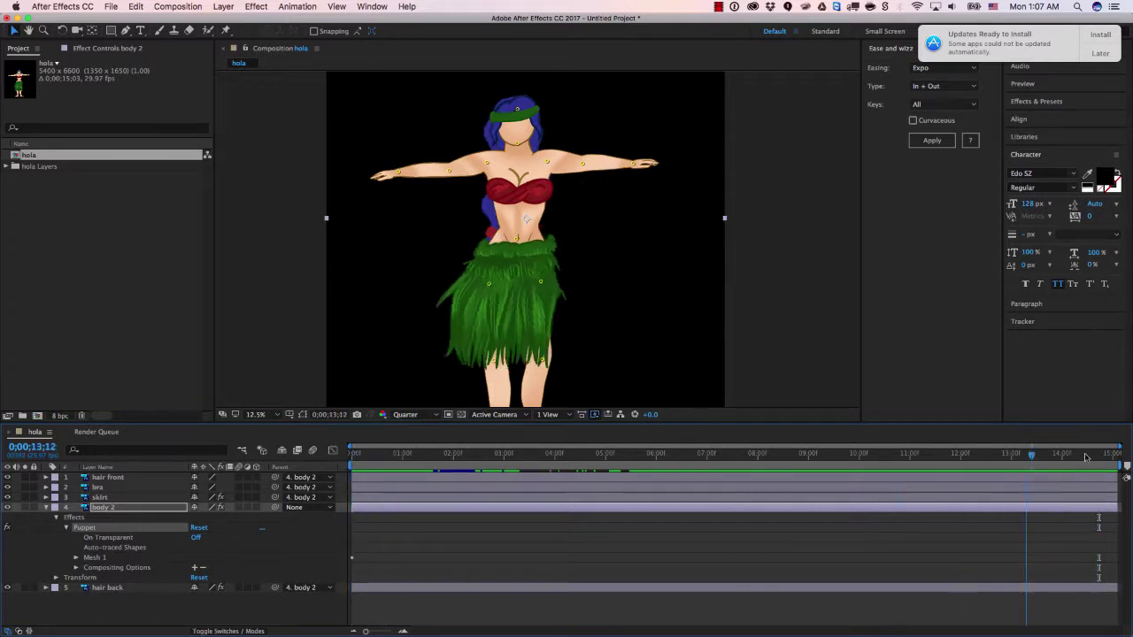
{"action": "left_click_drag", "start_coordinate": [428, 421], "coordinate": [324, 423]}
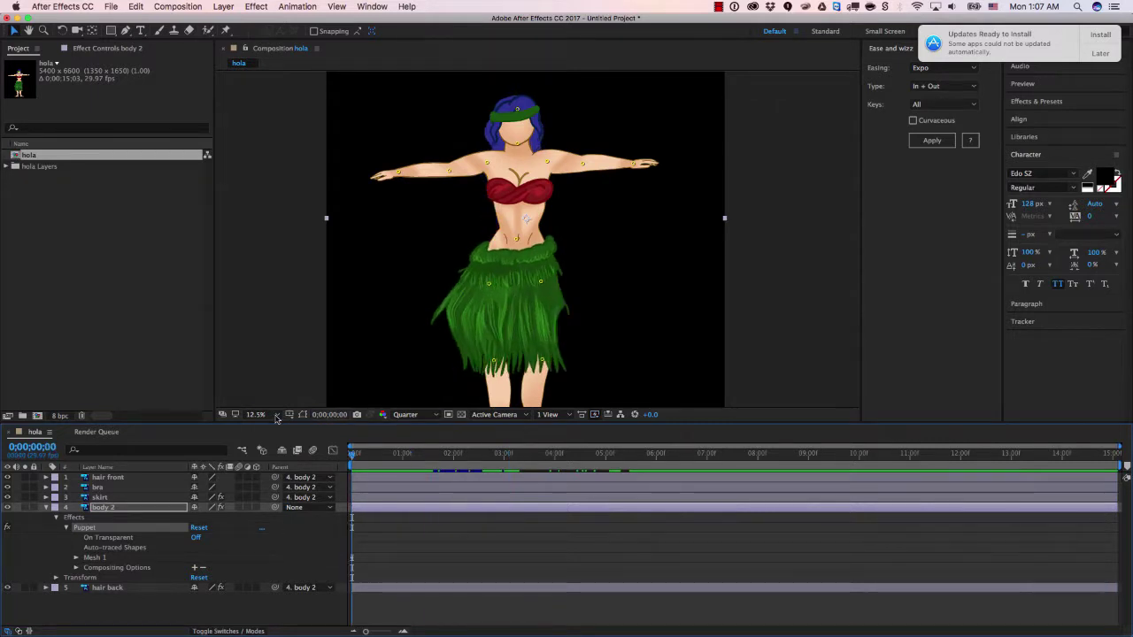
{"action": "left_click_drag", "start_coordinate": [585, 174], "coordinate": [579, 260]}
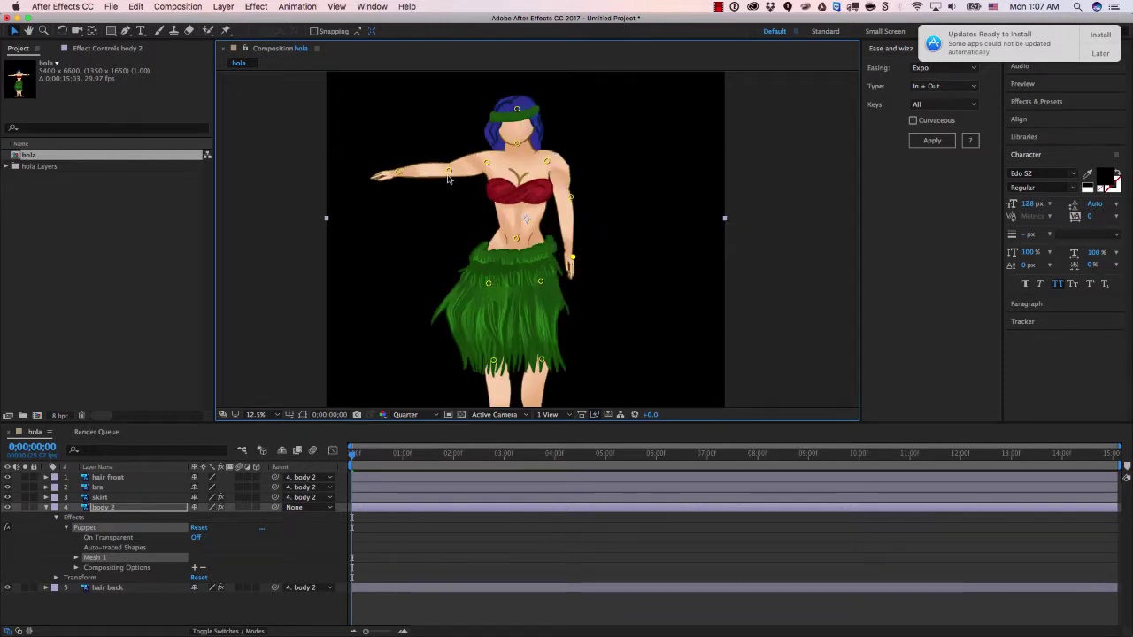
{"action": "left_click_drag", "start_coordinate": [447, 175], "coordinate": [465, 213]}
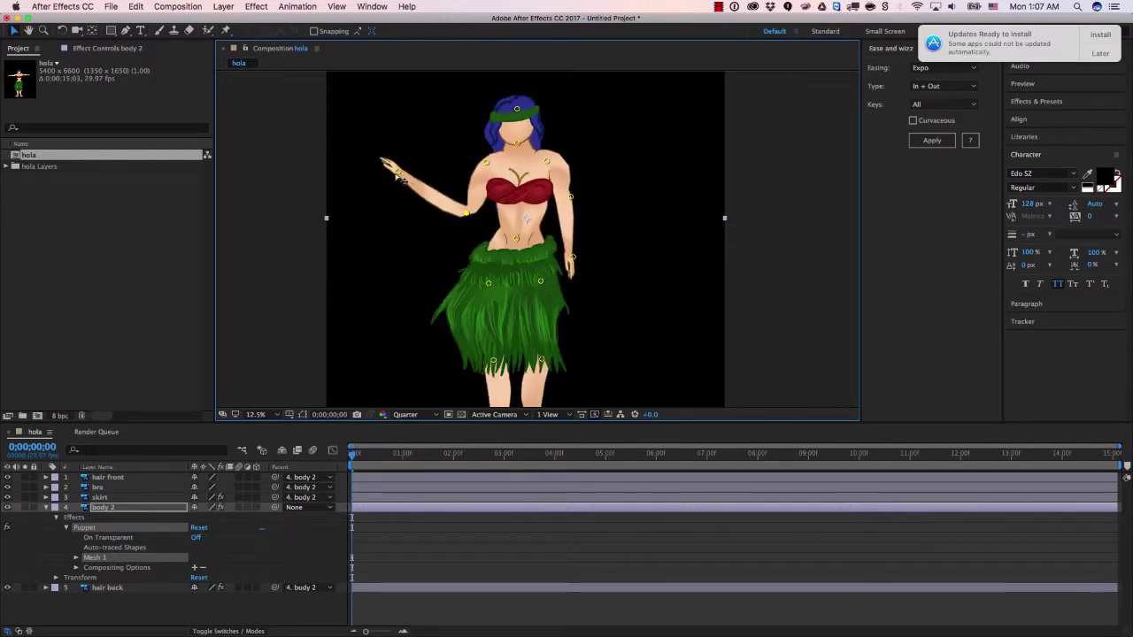
{"action": "left_click_drag", "start_coordinate": [398, 175], "coordinate": [468, 269]}
{"action": "left_click_drag", "start_coordinate": [573, 257], "coordinate": [574, 272]}
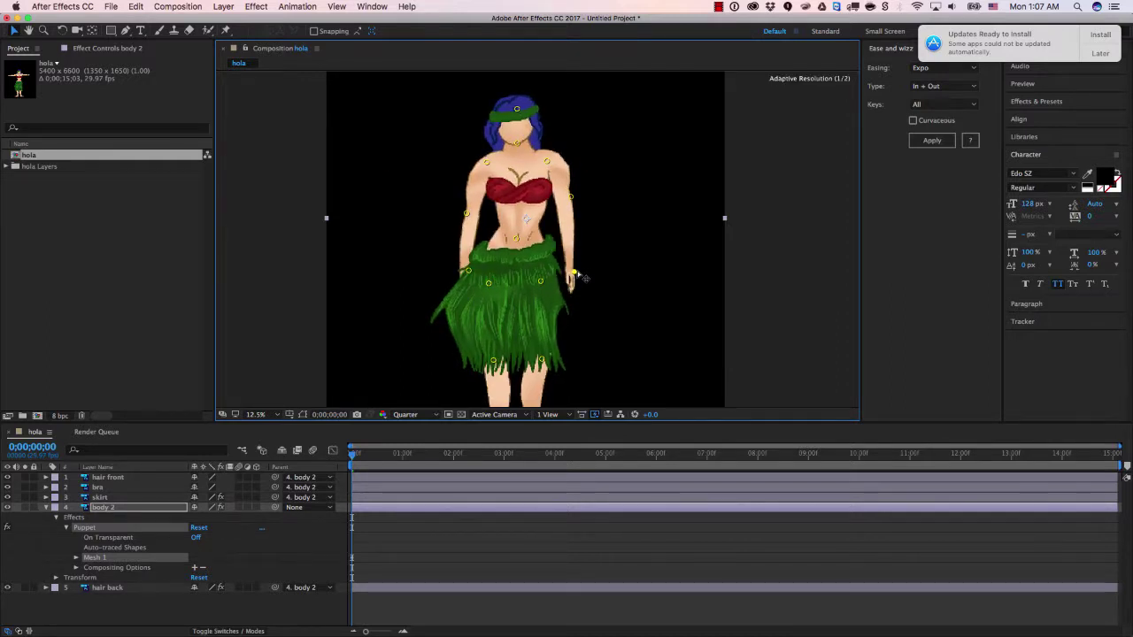
- Refine the first-frame arm pose by lowering both elbow pins slightly and nudging the shoulder pins inward and down
{"action": "left_click_drag", "start_coordinate": [466, 214], "coordinate": [474, 219]}
{"action": "left_click_drag", "start_coordinate": [486, 163], "coordinate": [487, 161]}
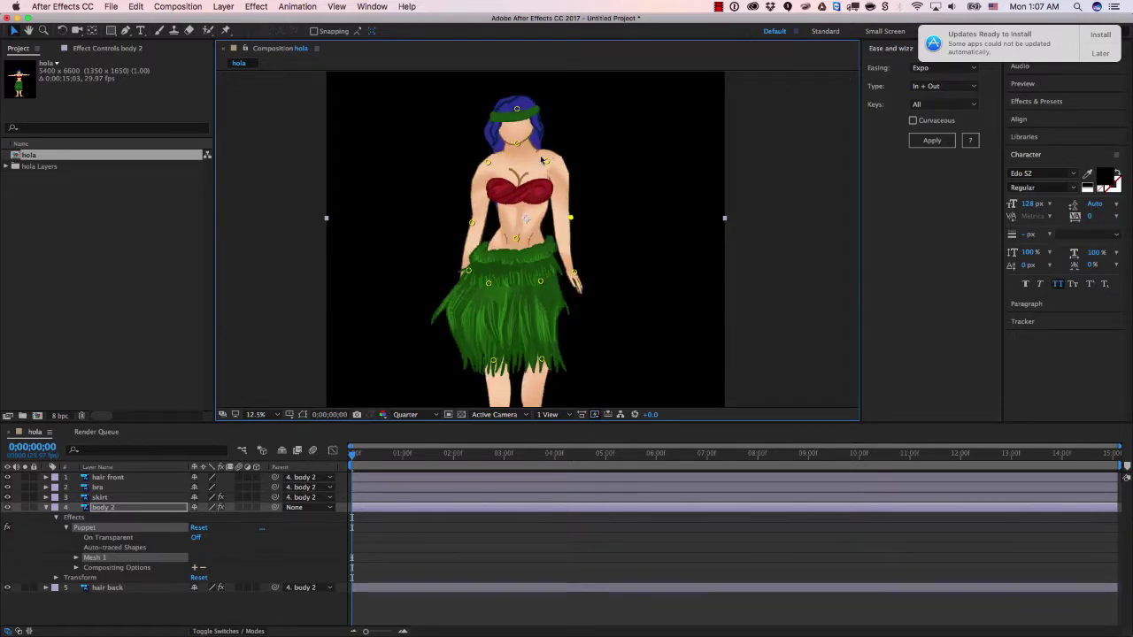
{"action": "left_click_drag", "start_coordinate": [547, 162], "coordinate": [488, 177]}
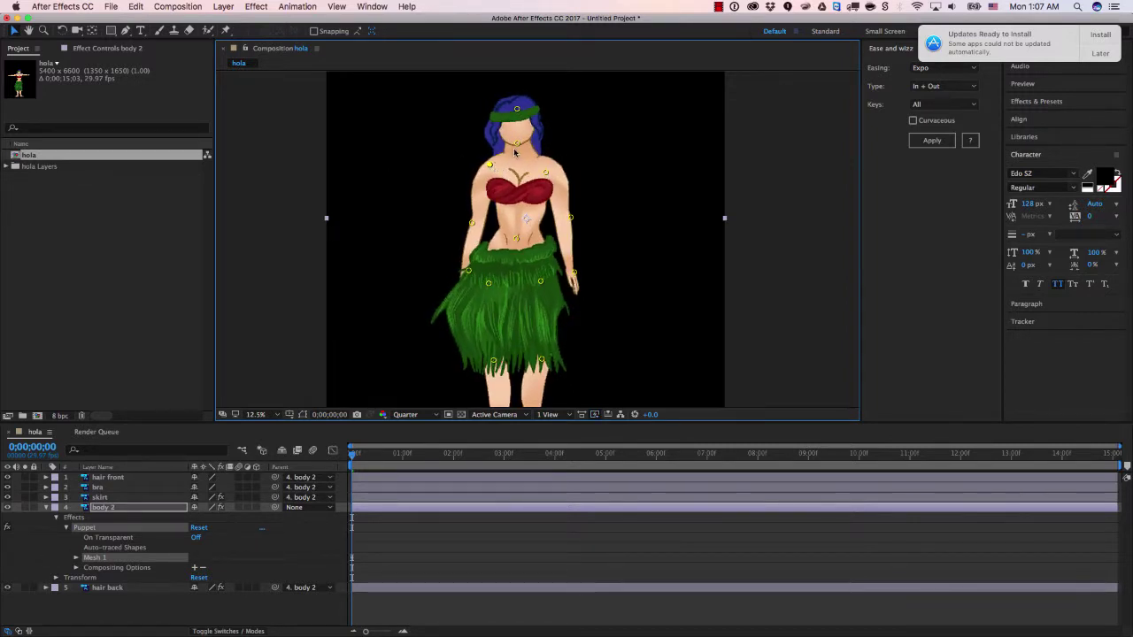
- Adjust the knee, ankle and toe pins at the first frame so the legs bow slightly outward and both feet stand flat
{"action": "scroll", "coordinate": [588, 208], "scroll_direction": "down", "scroll_amount": 3}
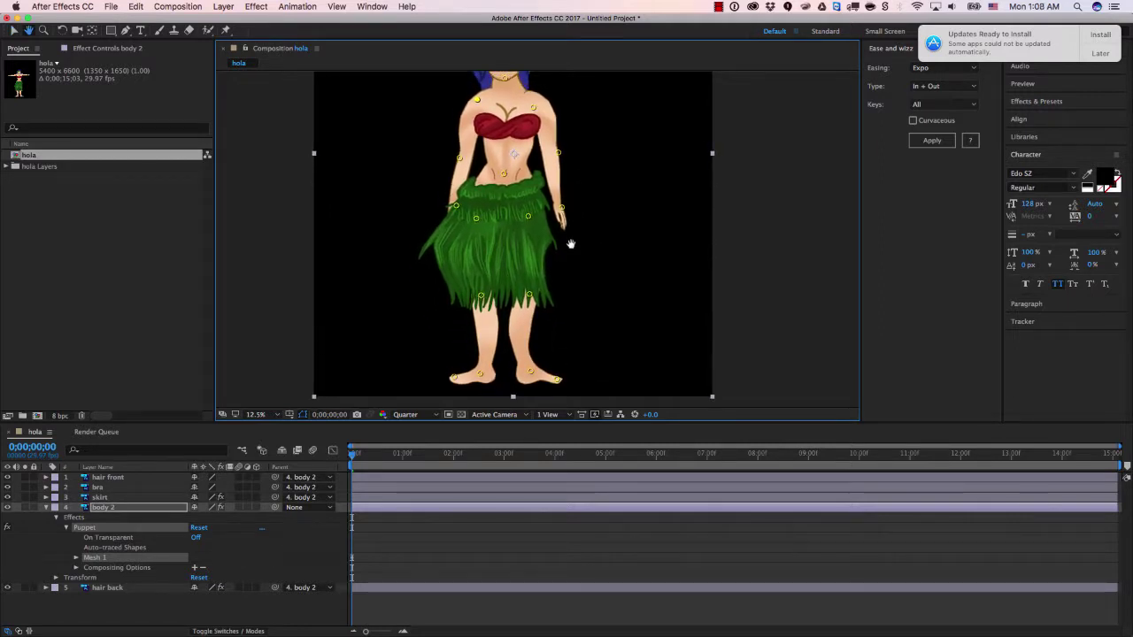
{"action": "left_click", "coordinate": [542, 372]}
{"action": "left_click", "coordinate": [560, 379]}
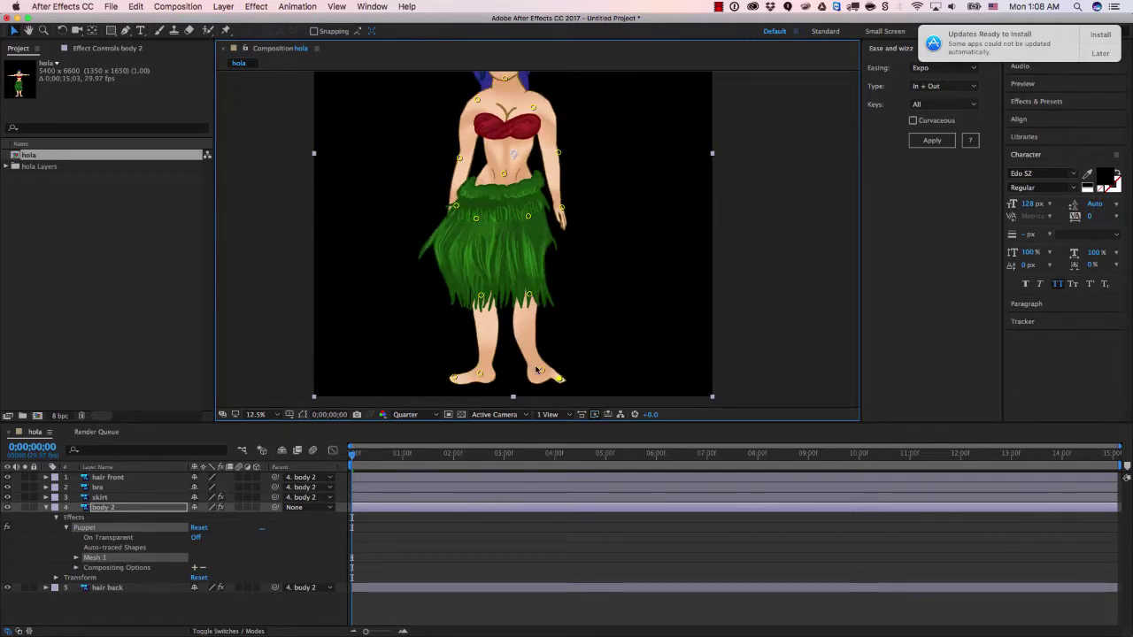
{"action": "left_click_drag", "start_coordinate": [542, 370], "coordinate": [533, 368]}
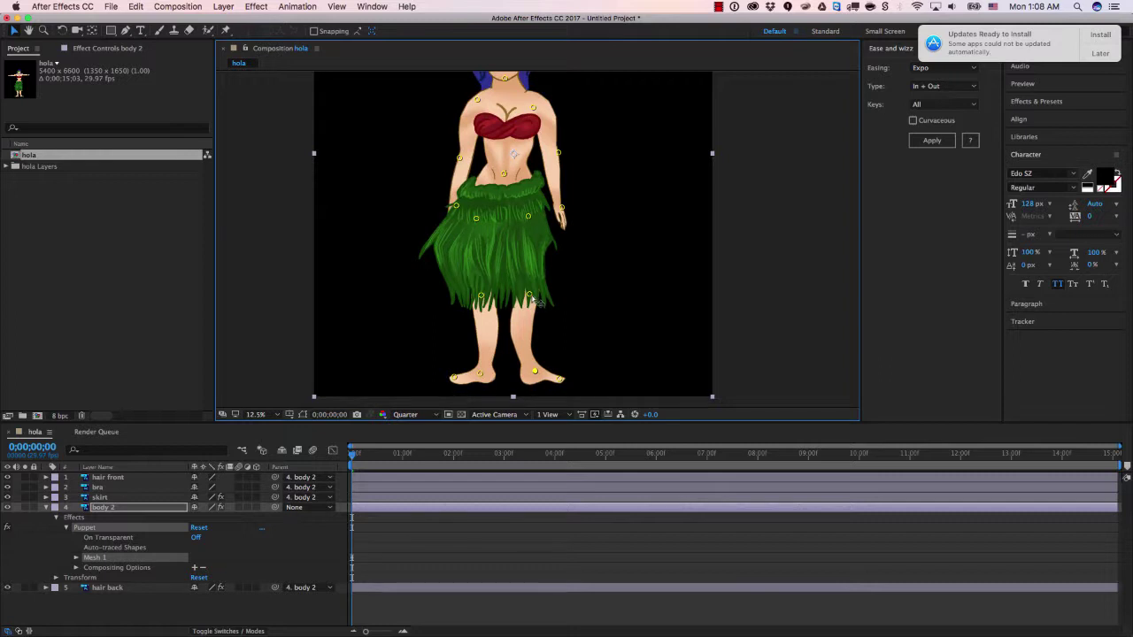
{"action": "left_click_drag", "start_coordinate": [539, 296], "coordinate": [477, 296]}
{"action": "left_click_drag", "start_coordinate": [481, 374], "coordinate": [485, 373]}
- At 0;00;00;10, pose the viewer's-right hand on the hip and swing the viewer's-left elbow and wrist outward
{"action": "key", "text": "space"}
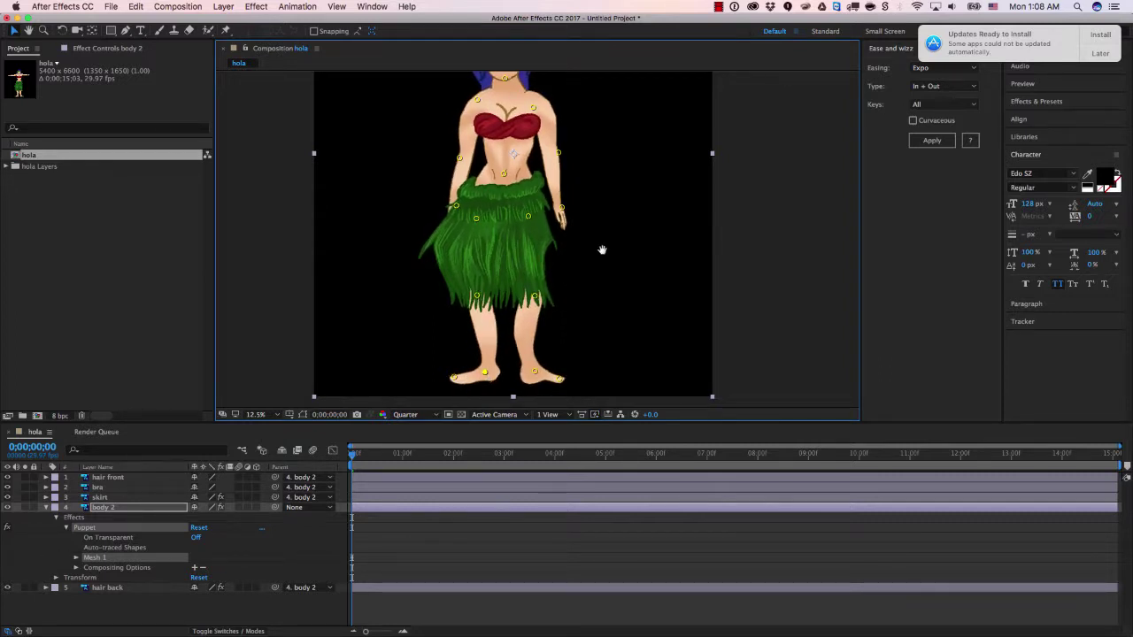
{"action": "mouse_move", "coordinate": [623, 245]}
{"action": "left_mouse_down"}
{"action": "mouse_move", "coordinate": [625, 319]}
{"action": "mouse_move", "coordinate": [620, 236]}
{"action": "mouse_move", "coordinate": [624, 259]}
{"action": "left_mouse_up"}
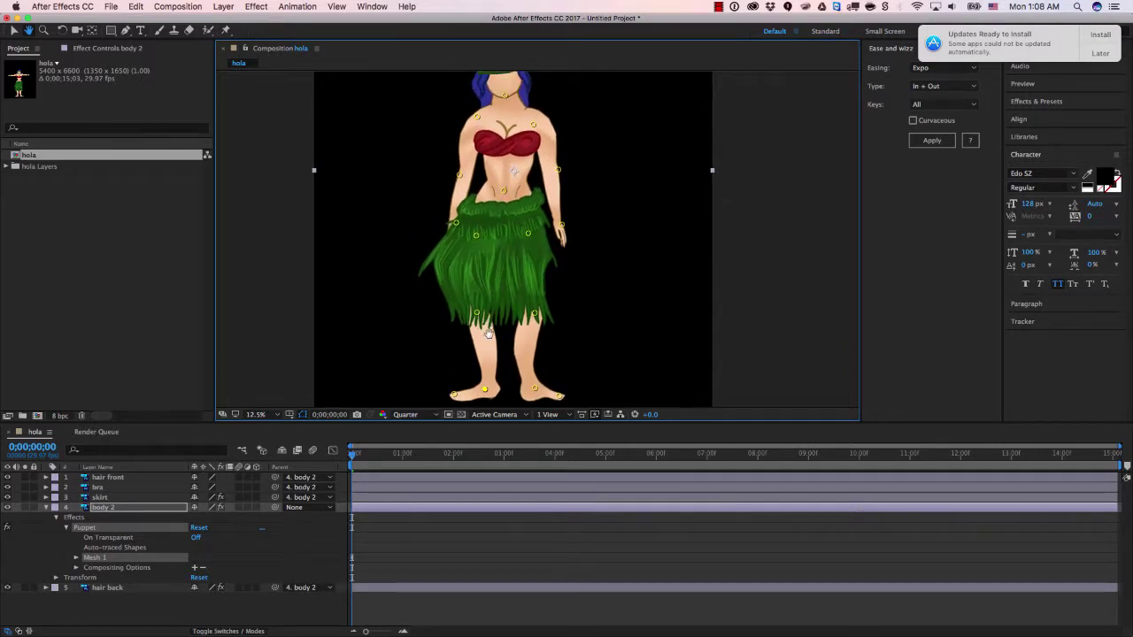
{"action": "left_click_drag", "start_coordinate": [356, 455], "coordinate": [370, 466]}
{"action": "left_click_drag", "start_coordinate": [559, 173], "coordinate": [581, 160]}
{"action": "left_click_drag", "start_coordinate": [561, 225], "coordinate": [555, 215]}
{"action": "left_click_drag", "start_coordinate": [459, 177], "coordinate": [452, 173]}
{"action": "left_click_drag", "start_coordinate": [456, 226], "coordinate": [433, 215]}
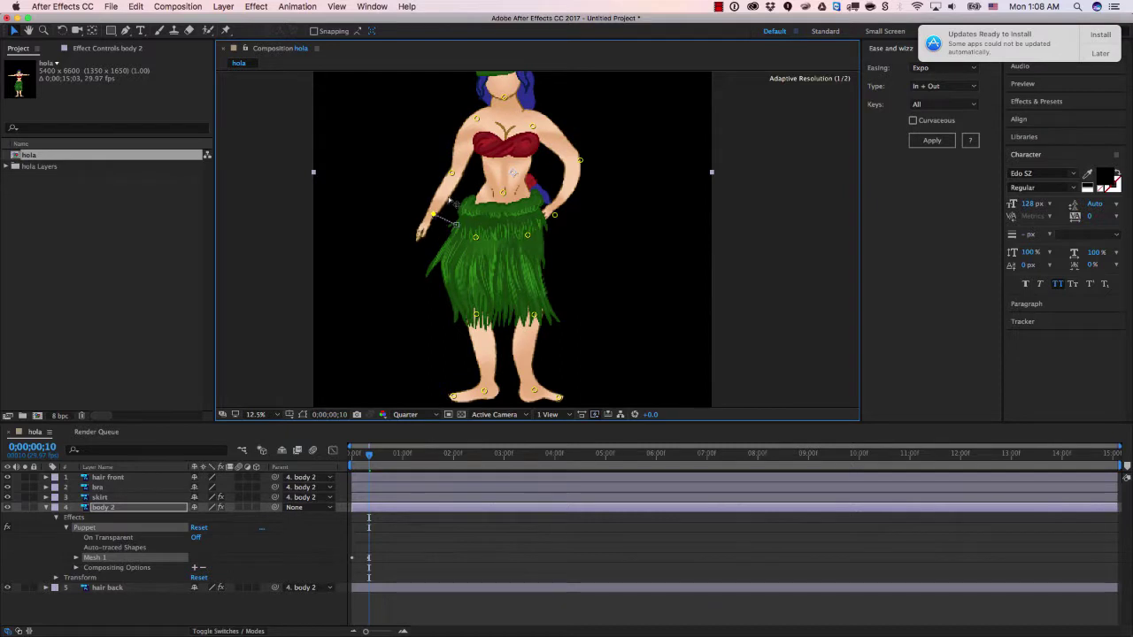
- At 0;00;00;10, lower the viewer's-left elbow slightly and shift the waist, hip and knee pins toward the hand-on-hip side
{"action": "left_click_drag", "start_coordinate": [451, 172], "coordinate": [510, 197]}
{"action": "left_click_drag", "start_coordinate": [529, 236], "coordinate": [501, 241]}
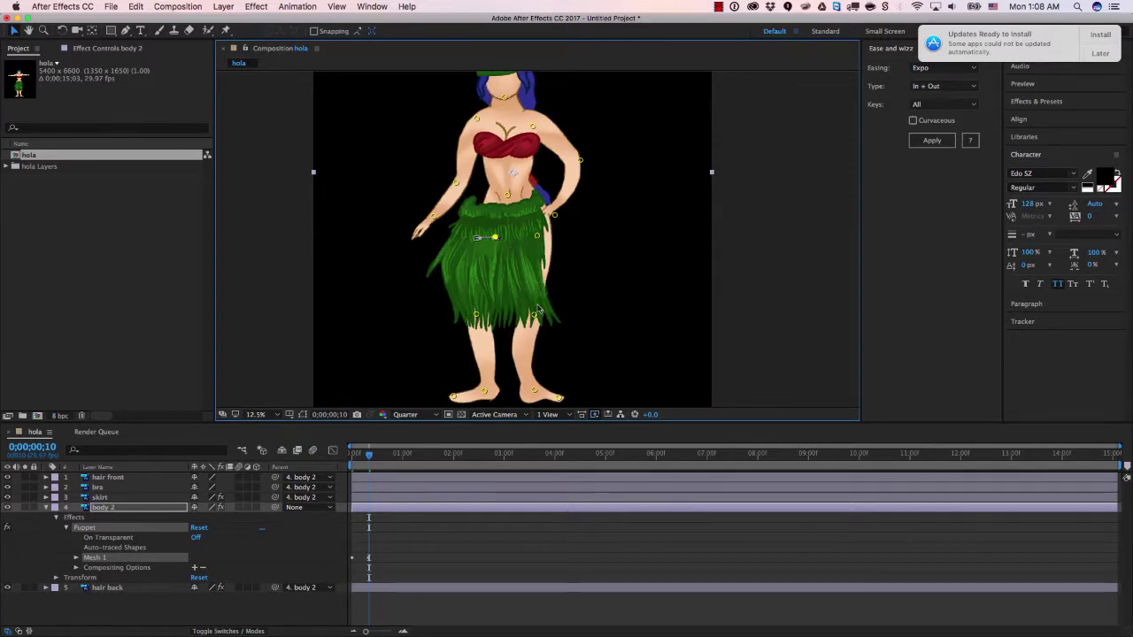
{"action": "left_click_drag", "start_coordinate": [535, 316], "coordinate": [489, 318]}
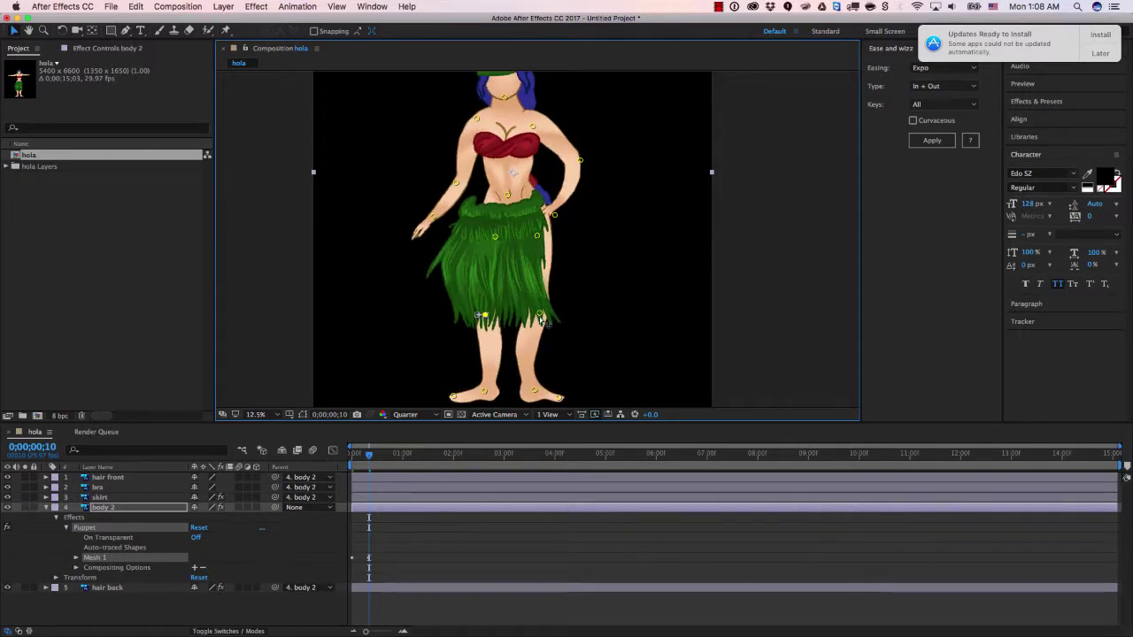
- Enable keyframing for the skirt layer's Position, place its keyframe at 0;00;00;00, and reveal body 2's keyframed pin properties
{"action": "left_click", "coordinate": [108, 498]}
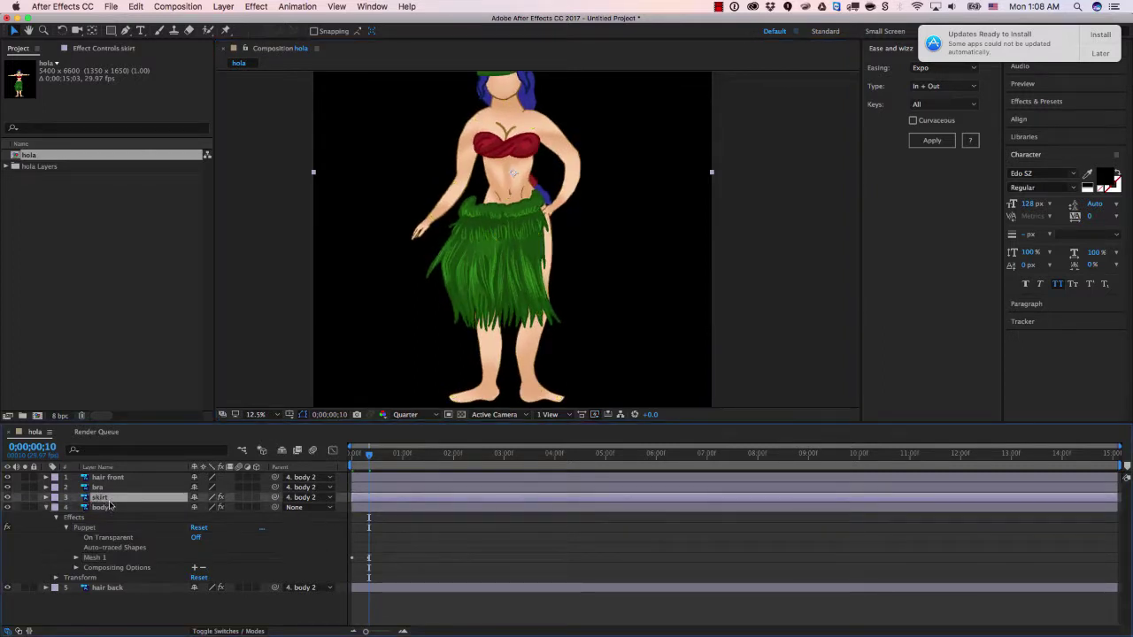
{"action": "key", "text": "p"}
{"action": "left_click", "coordinate": [76, 508]}
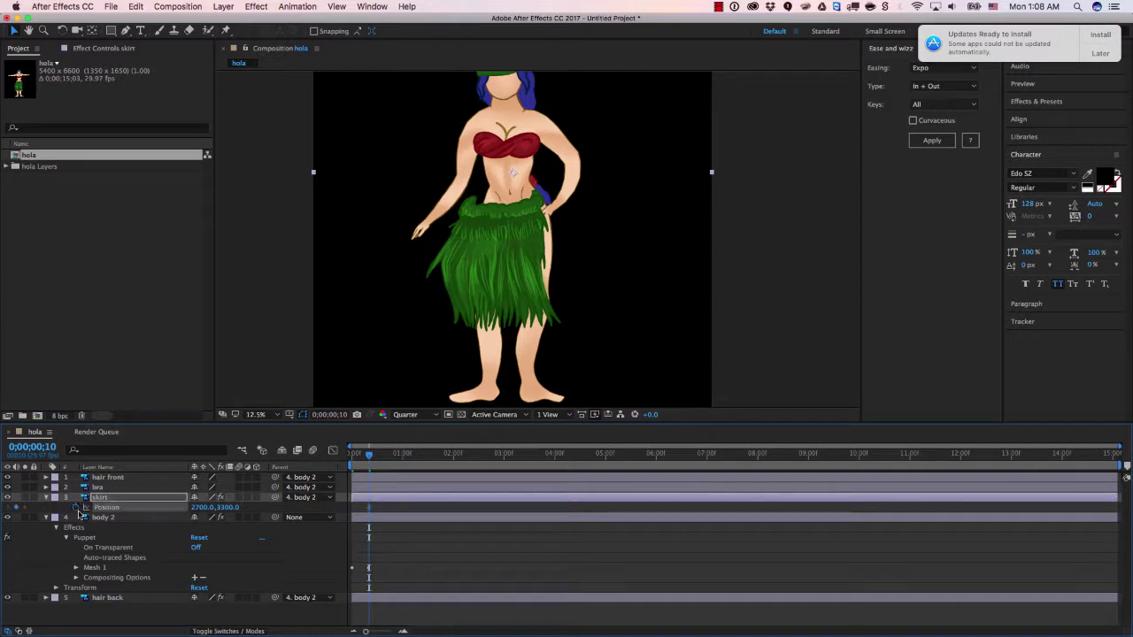
{"action": "left_click", "coordinate": [381, 518]}
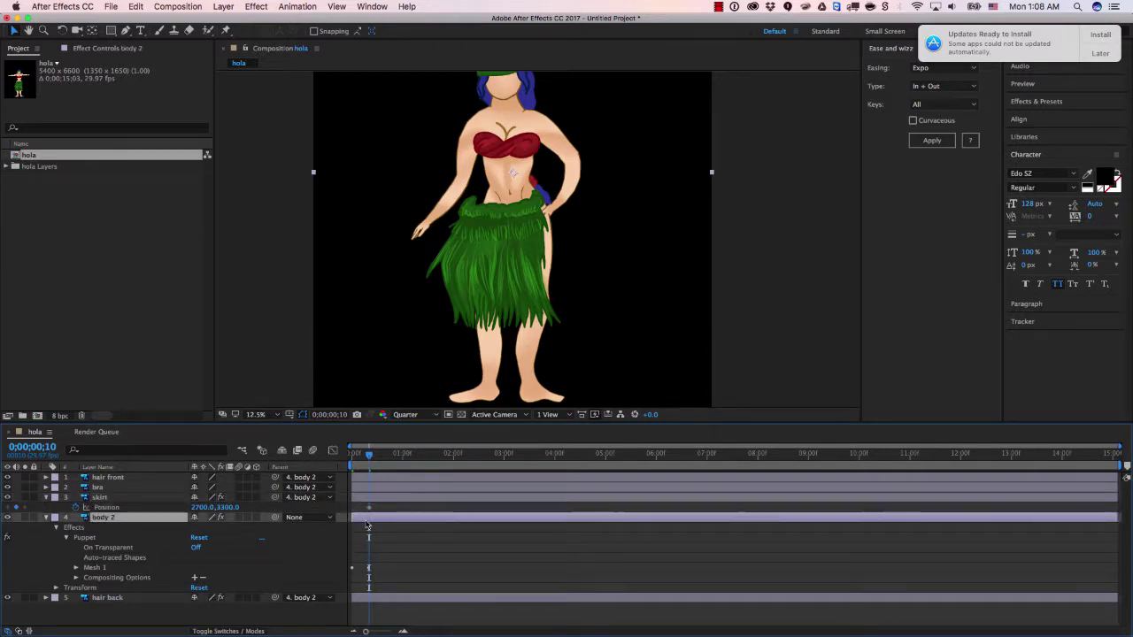
{"action": "key", "text": "u"}
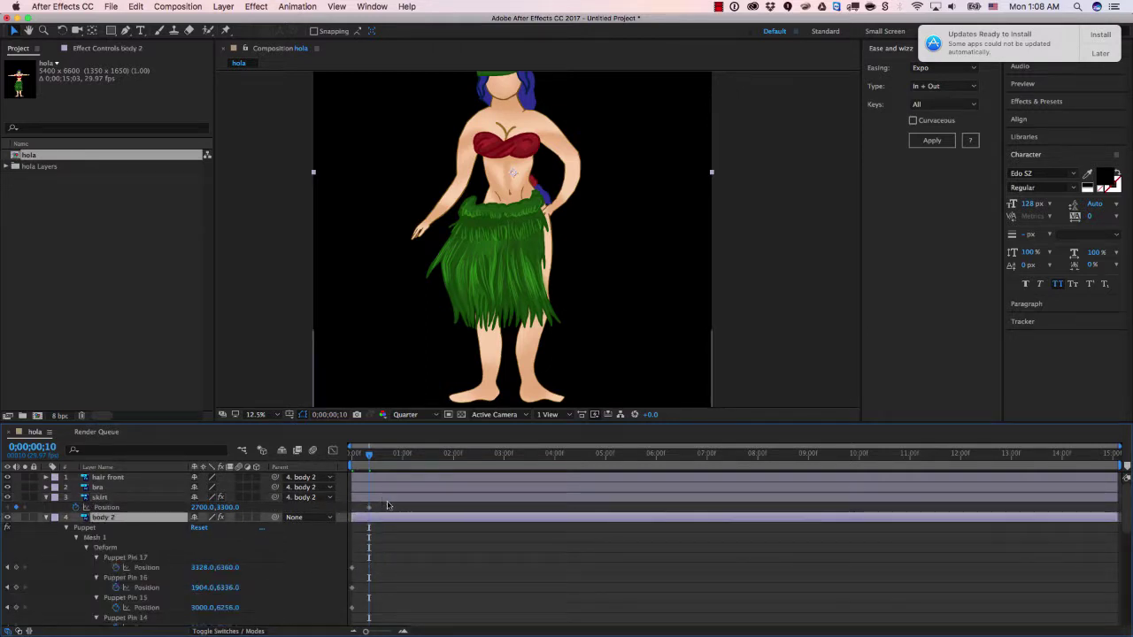
{"action": "left_click_drag", "start_coordinate": [369, 455], "coordinate": [333, 455]}
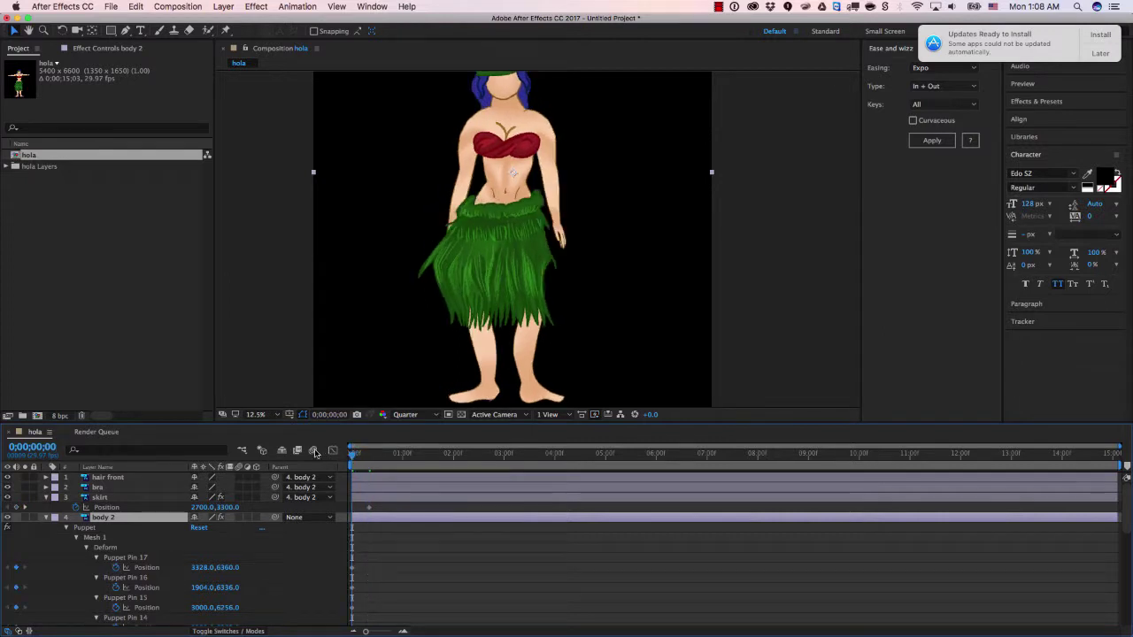
{"action": "left_click", "coordinate": [371, 511]}
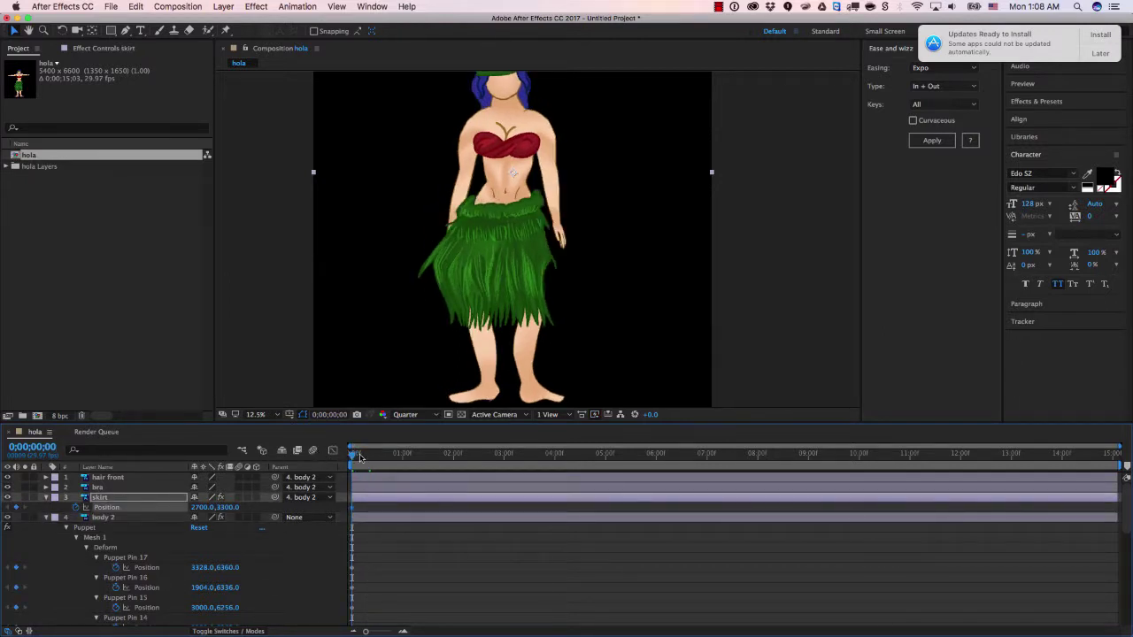
- Set the skirt's X Position to 2816 at 0;00;00;10 to follow the hips, and preview the motion from the start
{"action": "mouse_move", "coordinate": [359, 457]}
{"action": "left_mouse_down"}
{"action": "mouse_move", "coordinate": [383, 456]}
{"action": "mouse_move", "coordinate": [369, 456]}
{"action": "left_mouse_up"}
{"action": "scroll", "coordinate": [376, 520], "scroll_direction": "down", "scroll_amount": 5}
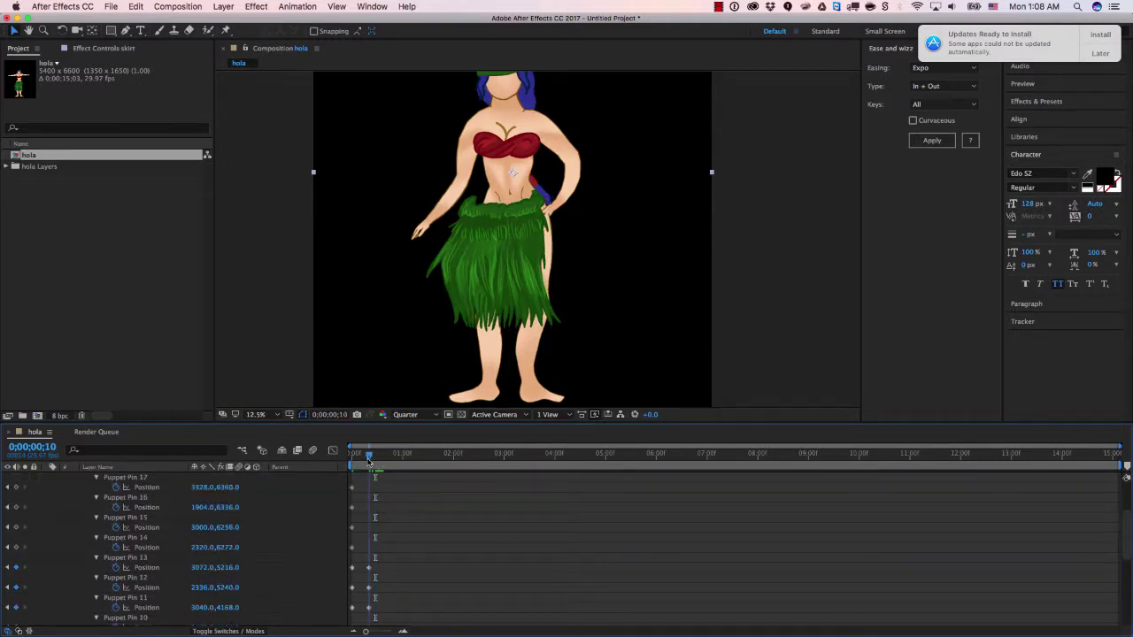
{"action": "scroll", "coordinate": [377, 495], "scroll_direction": "up", "scroll_amount": 5}
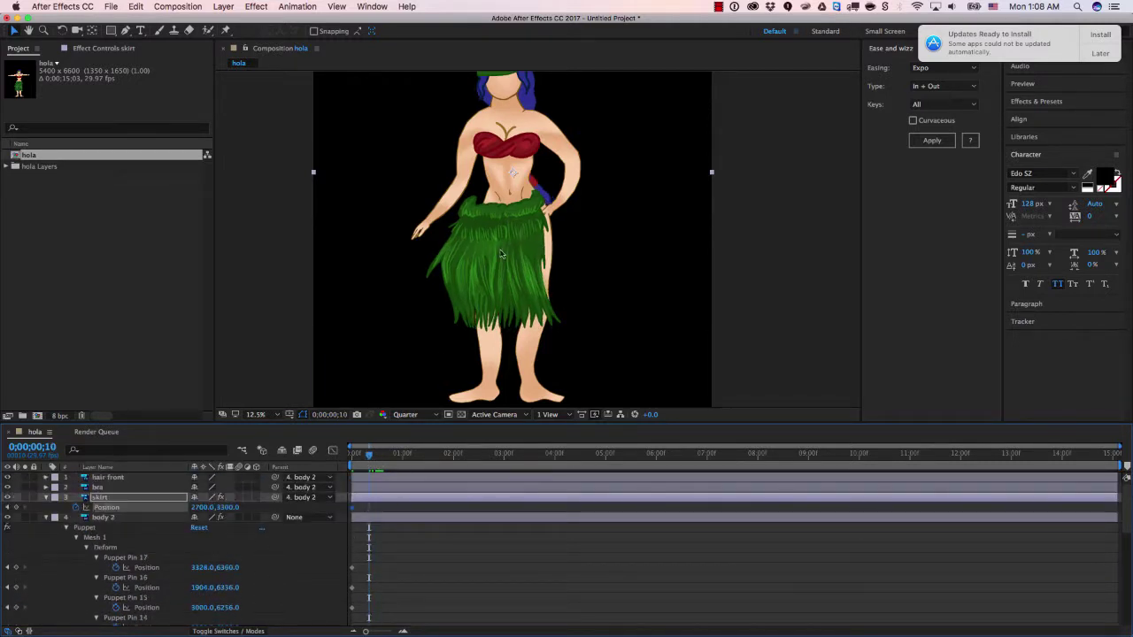
{"action": "left_click_drag", "start_coordinate": [200, 508], "coordinate": [271, 504]}
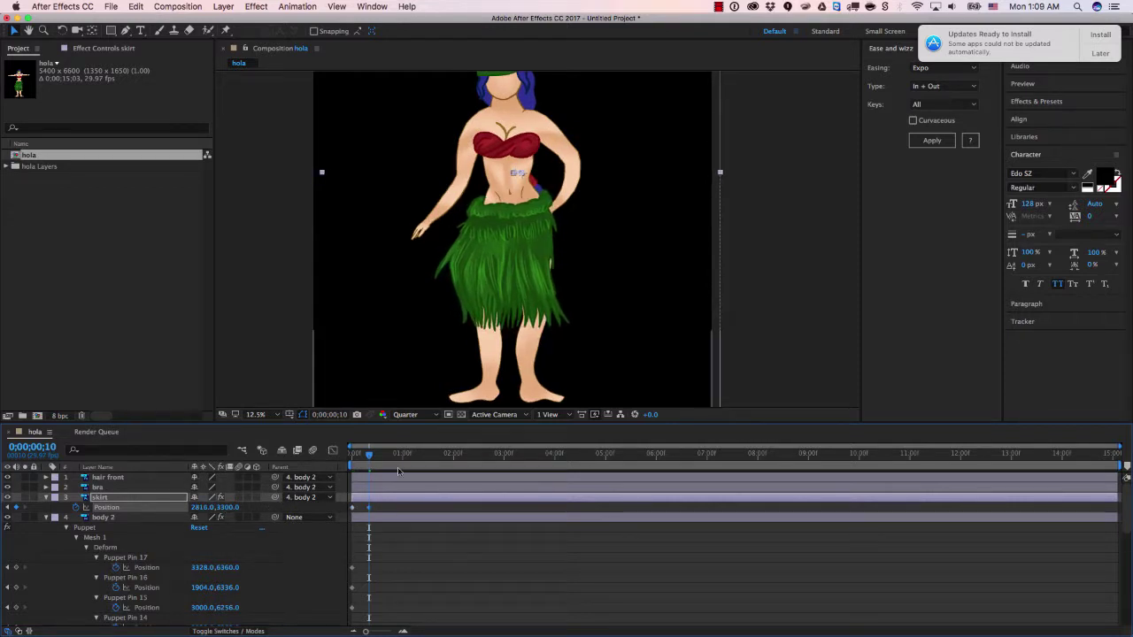
{"action": "left_click_drag", "start_coordinate": [370, 457], "coordinate": [334, 464]}
{"action": "key", "text": "space"}
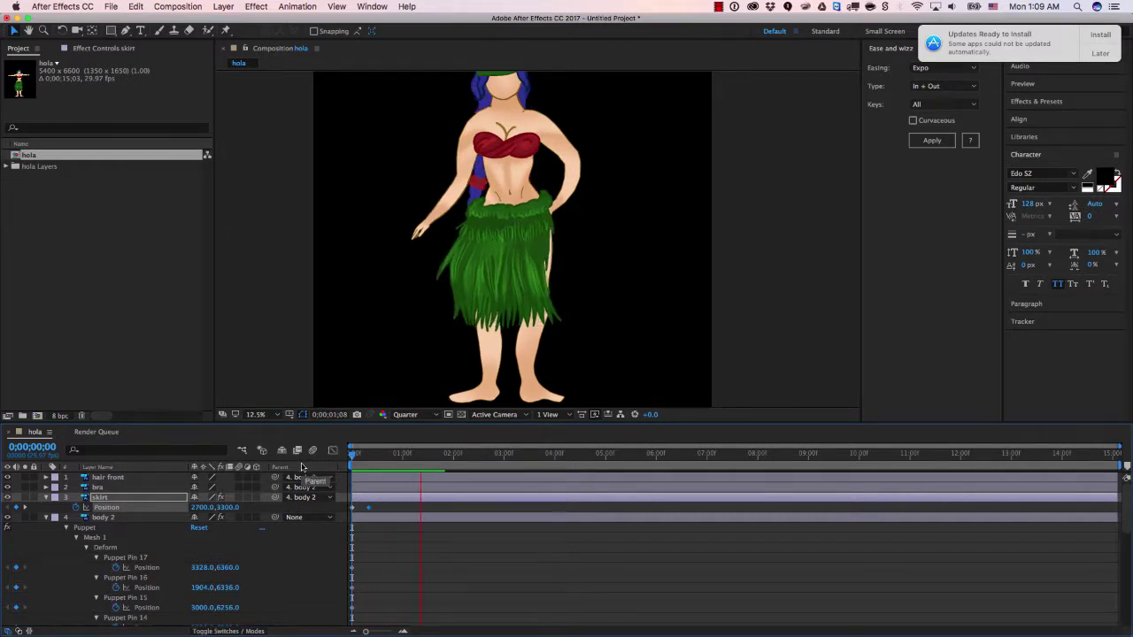
{"action": "key", "text": "space"}
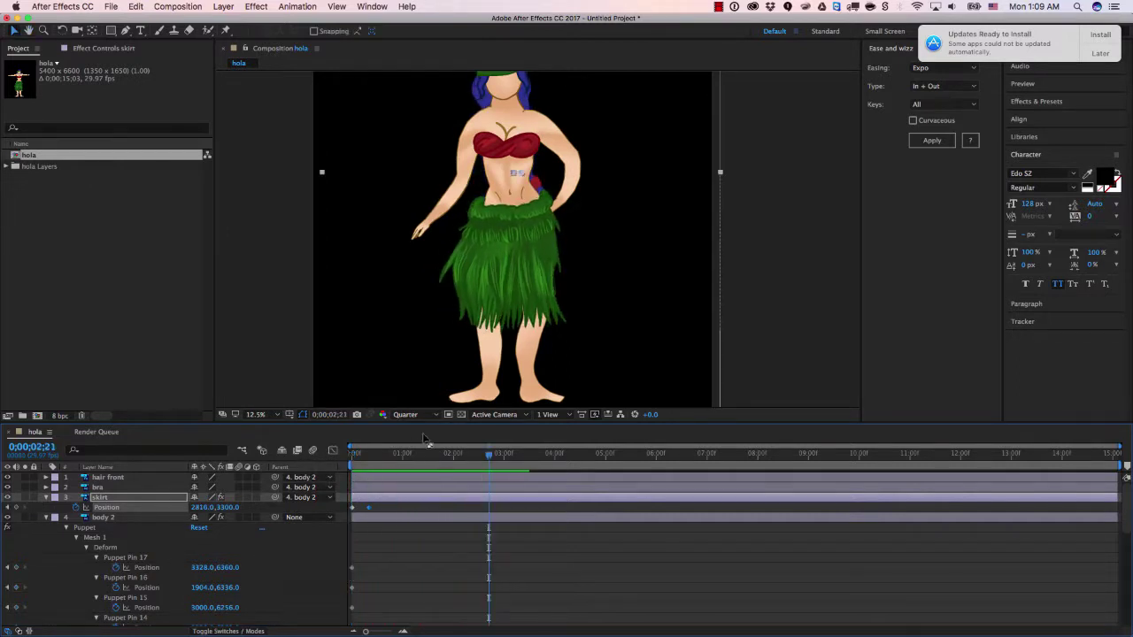
{"action": "key", "text": "space"}
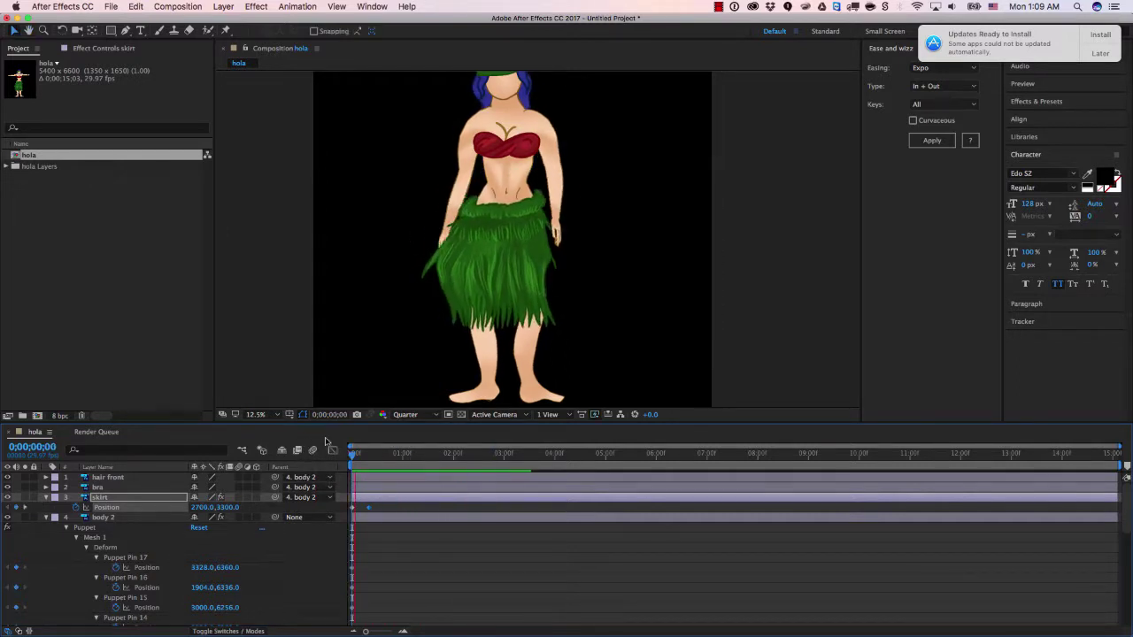
{"action": "key", "text": "space"}
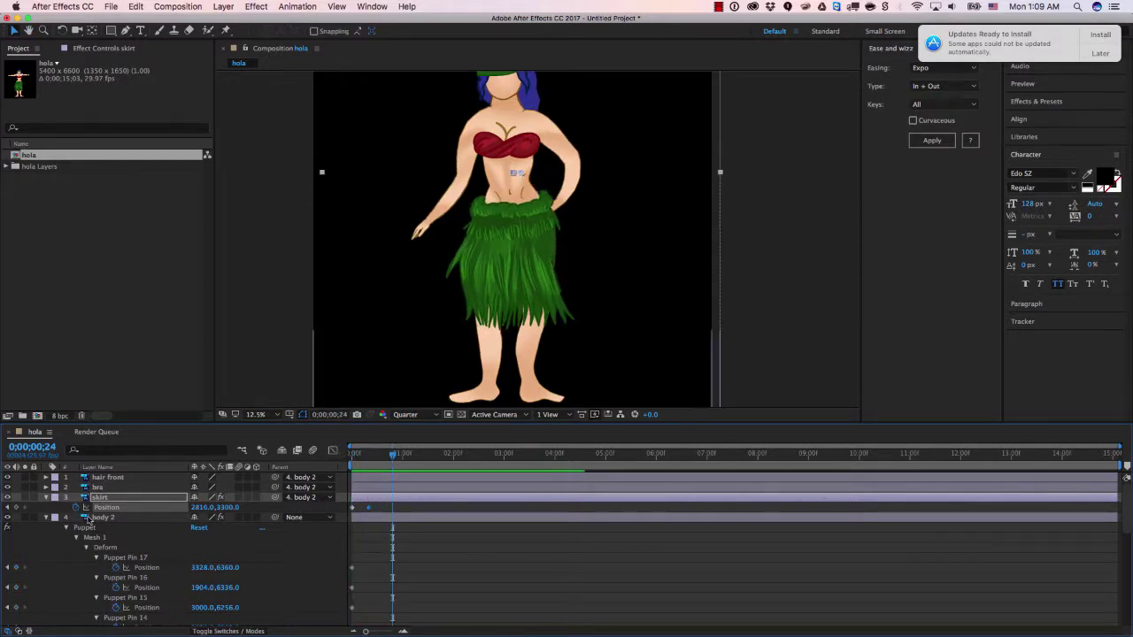
- At 0;00;00;26, raise body 2's viewer's-left wrist outward to about chest level and tuck its elbow pin slightly outward and down
{"action": "left_click", "coordinate": [88, 520]}
{"action": "left_click", "coordinate": [129, 559]}
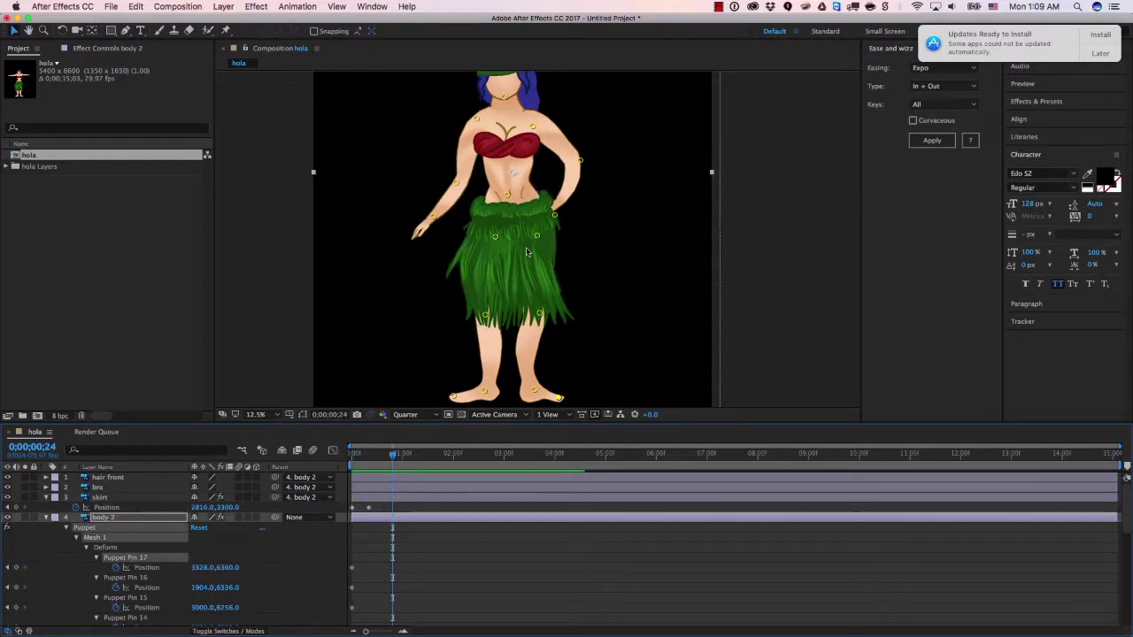
{"action": "left_click", "coordinate": [397, 457]}
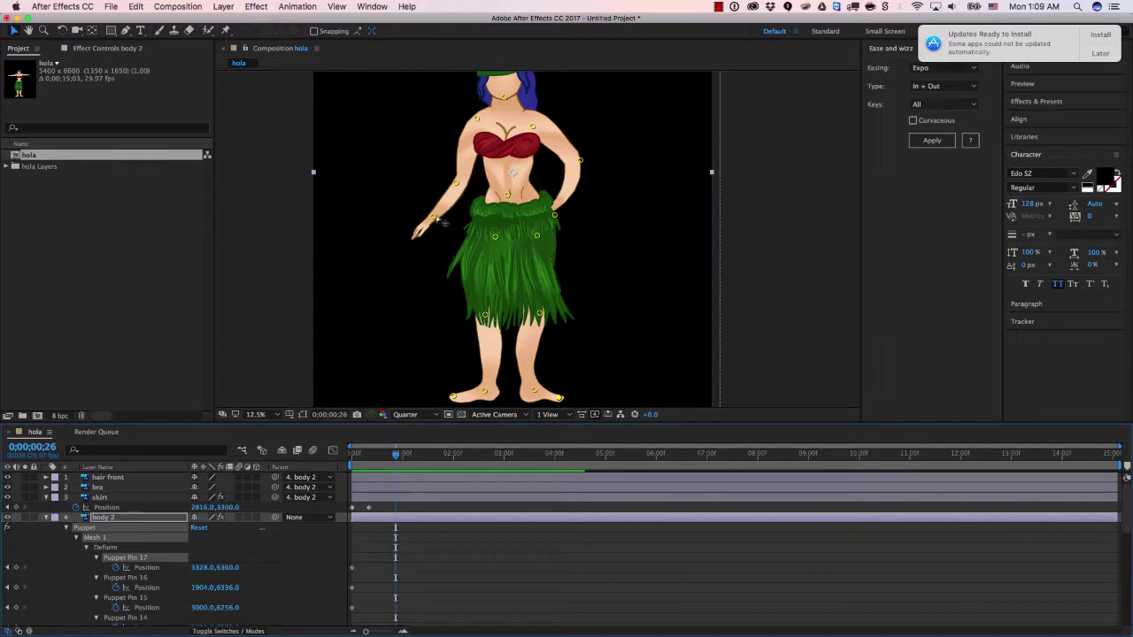
{"action": "left_click_drag", "start_coordinate": [441, 221], "coordinate": [417, 188]}
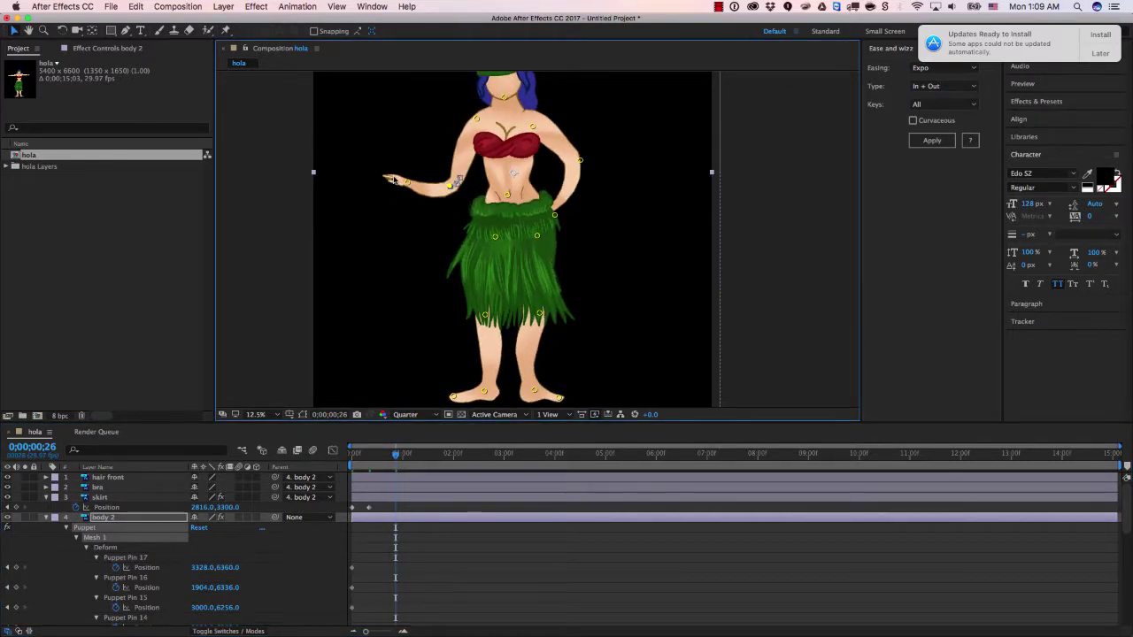
{"action": "left_click_drag", "start_coordinate": [415, 188], "coordinate": [405, 174]}
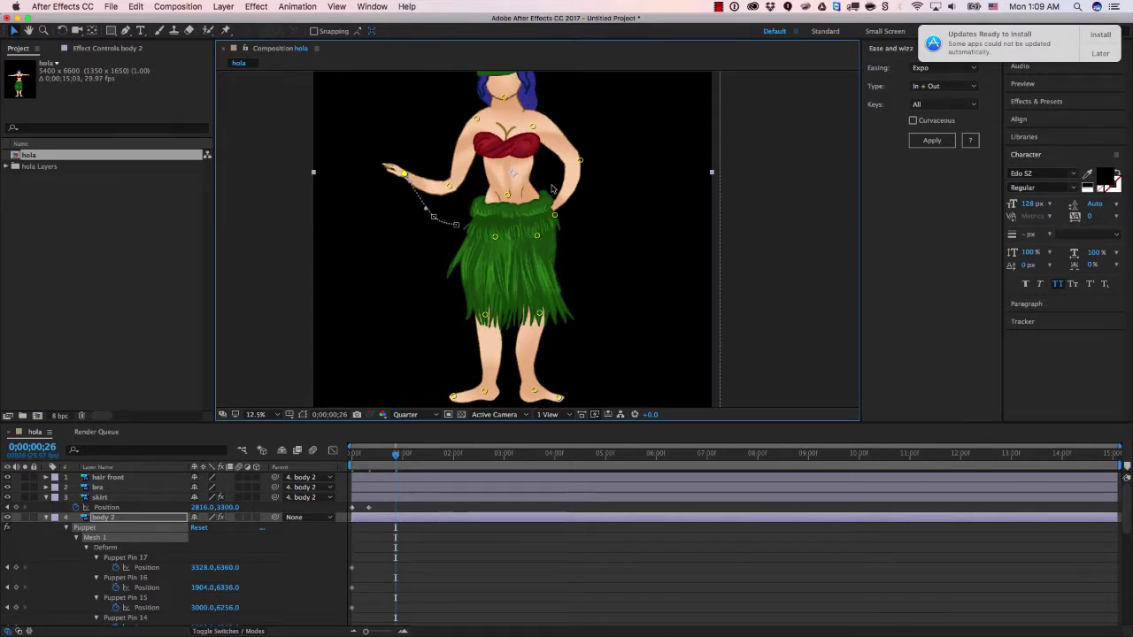
- At 0;00;00;26, bring the other hand off the hip, adjust the shoulder and elbow pins, and shift the head pin sideways
{"action": "left_click_drag", "start_coordinate": [580, 162], "coordinate": [567, 160]}
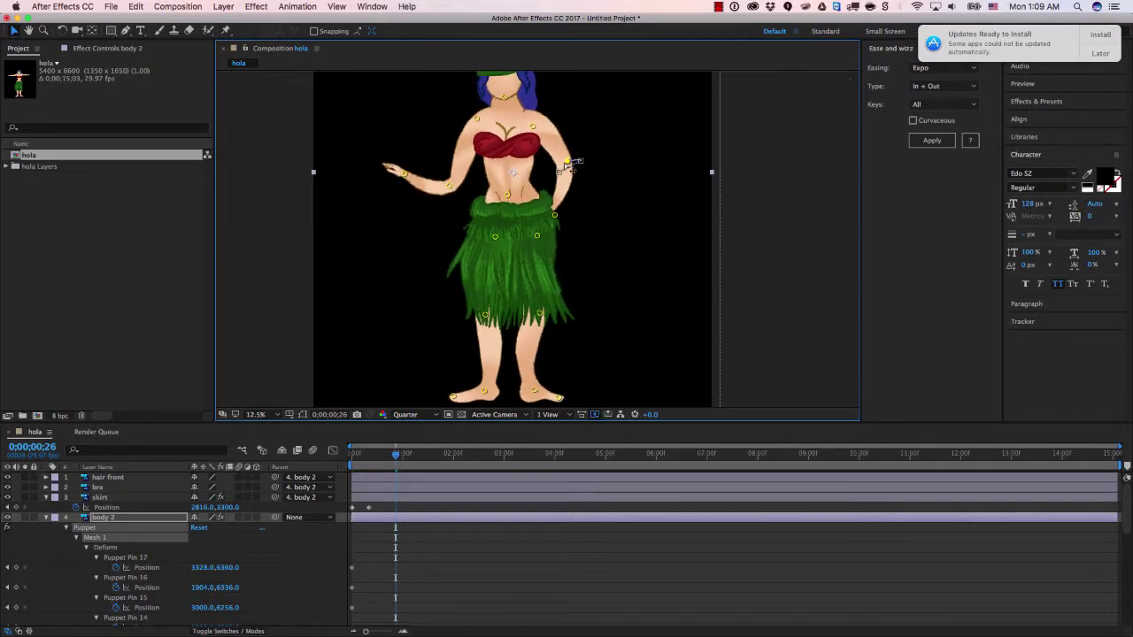
{"action": "left_click_drag", "start_coordinate": [555, 215], "coordinate": [469, 115]}
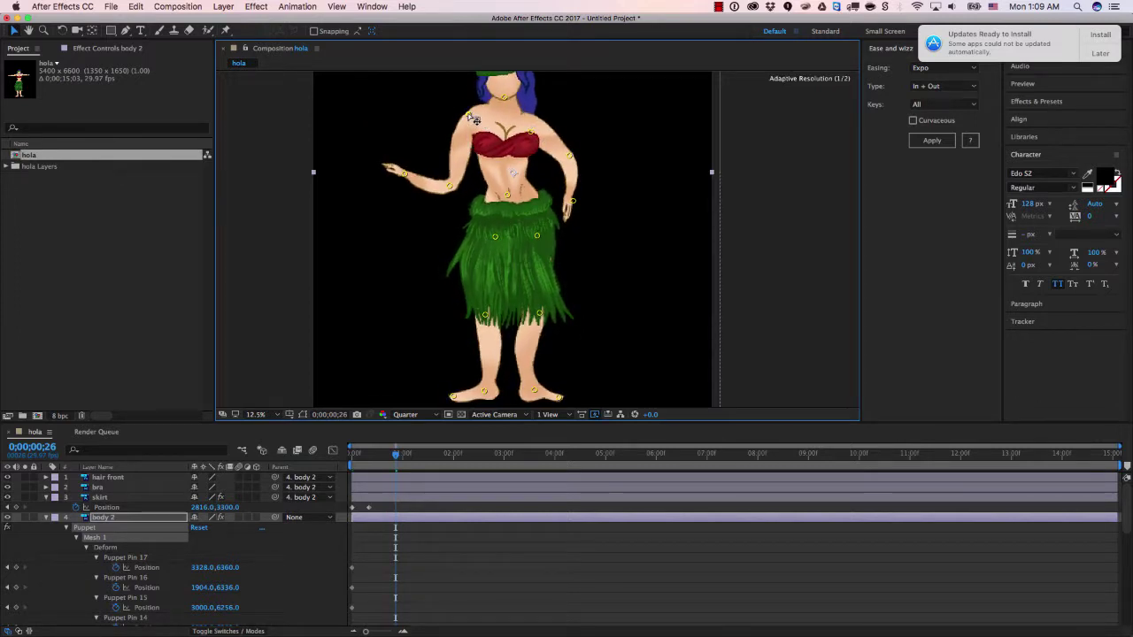
{"action": "left_click_drag", "start_coordinate": [448, 185], "coordinate": [442, 179]}
{"action": "key", "text": "space"}
{"action": "left_click_drag", "start_coordinate": [533, 100], "coordinate": [524, 170]}
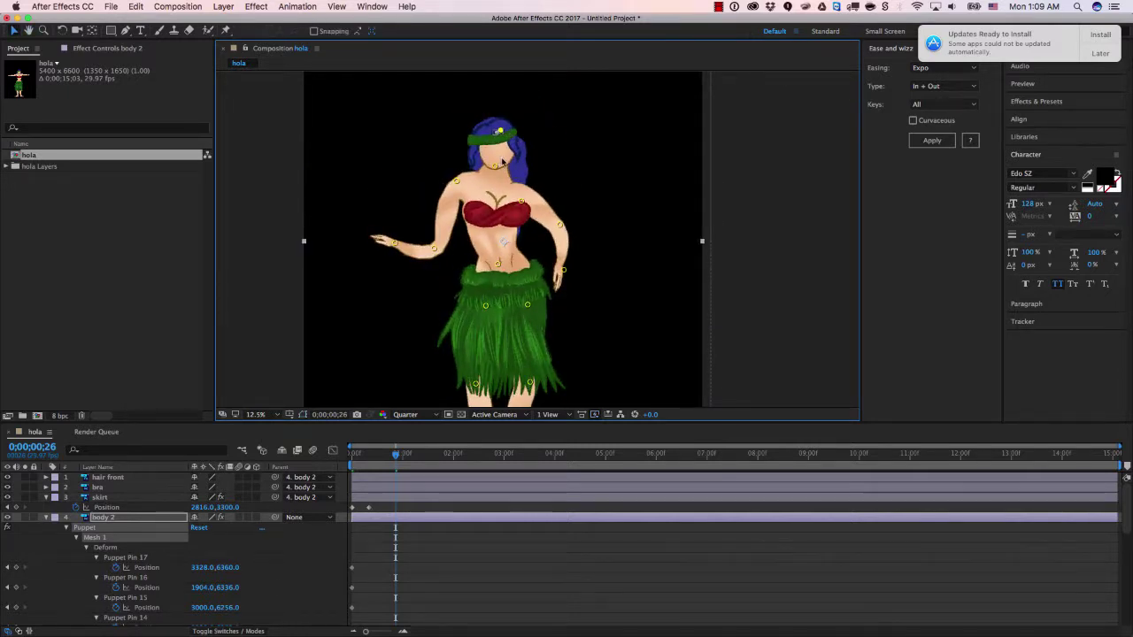
- Shift body 2's head pin slightly farther sideways at 0;00;00;26 and collapse the skirt and body 2 layer properties
{"action": "mouse_move", "coordinate": [506, 135]}
{"action": "left_mouse_down"}
{"action": "mouse_move", "coordinate": [497, 167]}
{"action": "mouse_move", "coordinate": [508, 131]}
{"action": "left_mouse_up"}
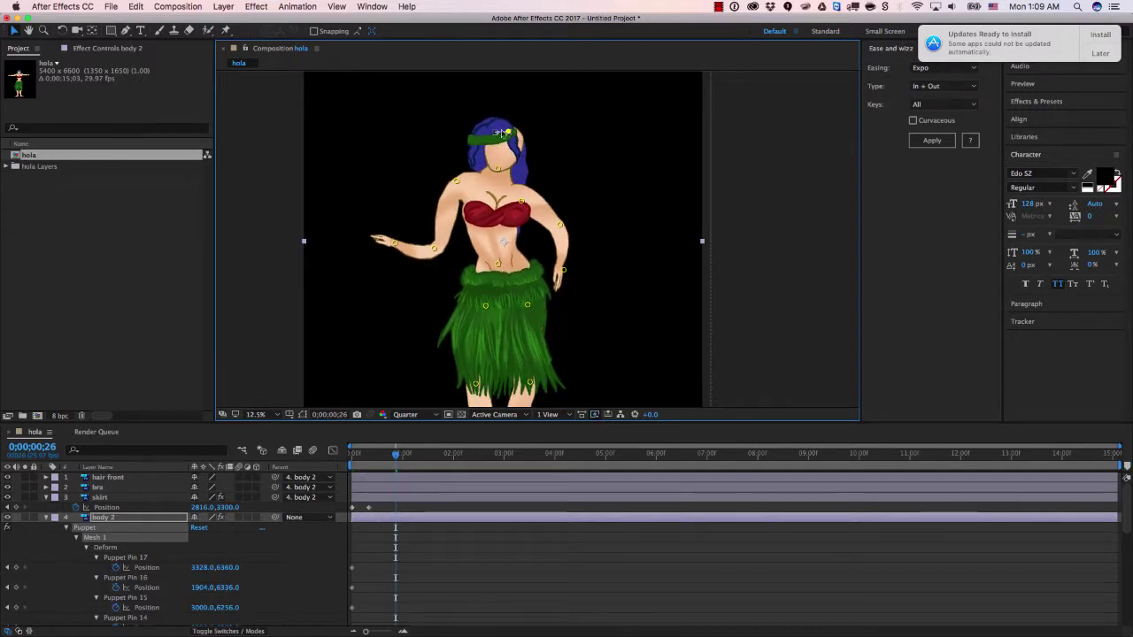
{"action": "left_click", "coordinate": [53, 498]}
{"action": "left_click", "coordinate": [52, 501]}
{"action": "left_click", "coordinate": [46, 498]}
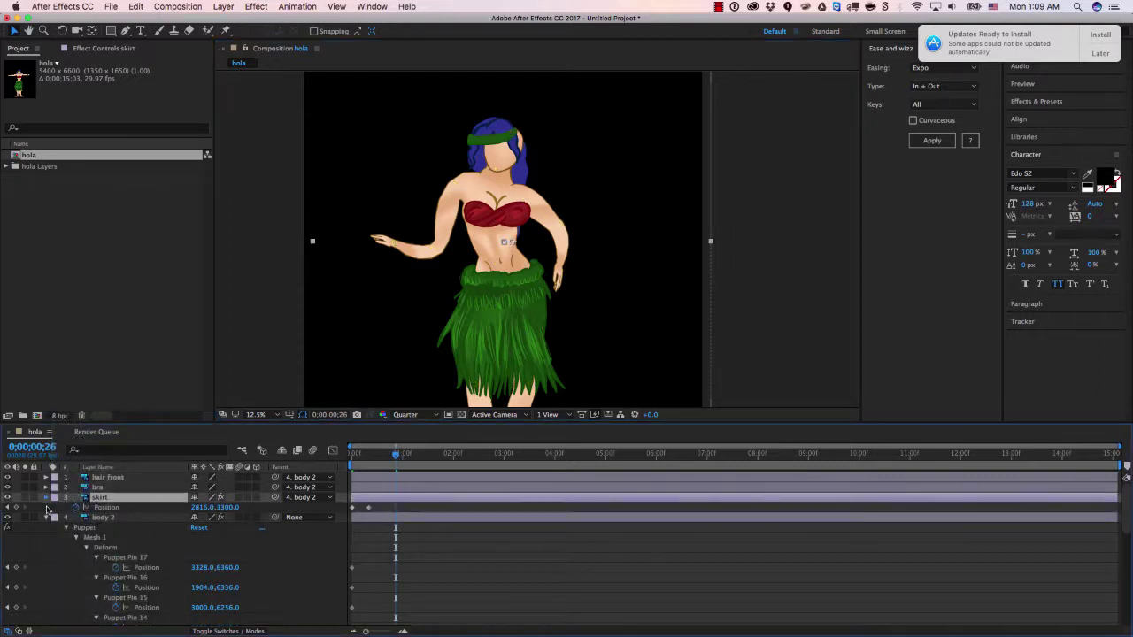
{"action": "left_click", "coordinate": [48, 509]}
{"action": "left_click", "coordinate": [49, 509]}
{"action": "left_click", "coordinate": [115, 519]}
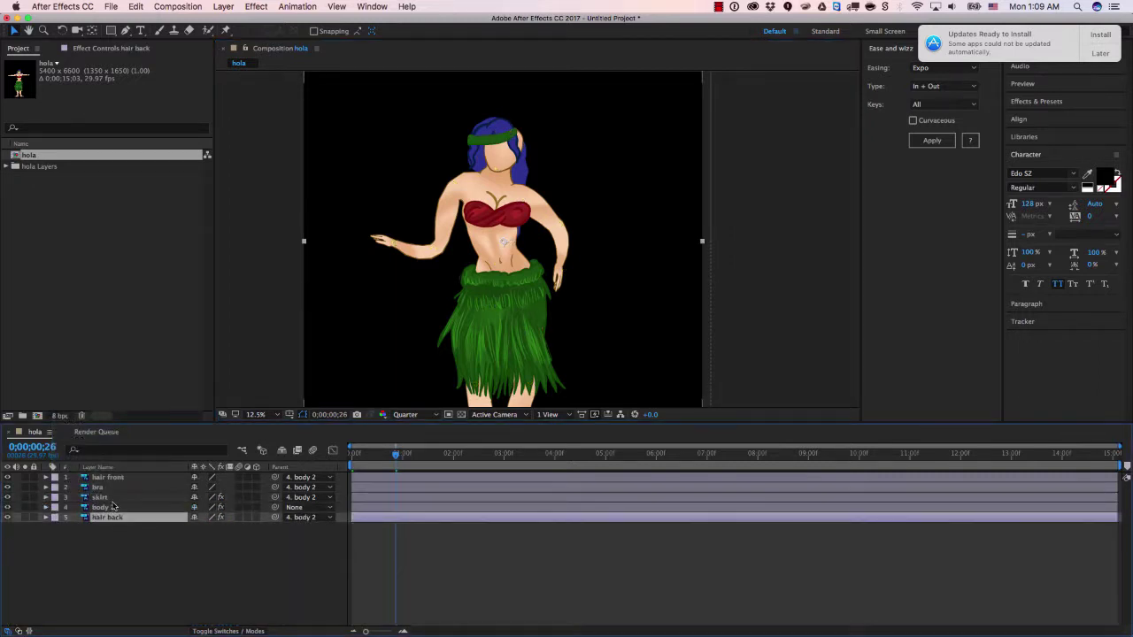
- Check body 2's pin keyframes, place a composition marker at 0;00;00;26, and collapse the layer again
{"action": "left_click", "coordinate": [109, 478]}
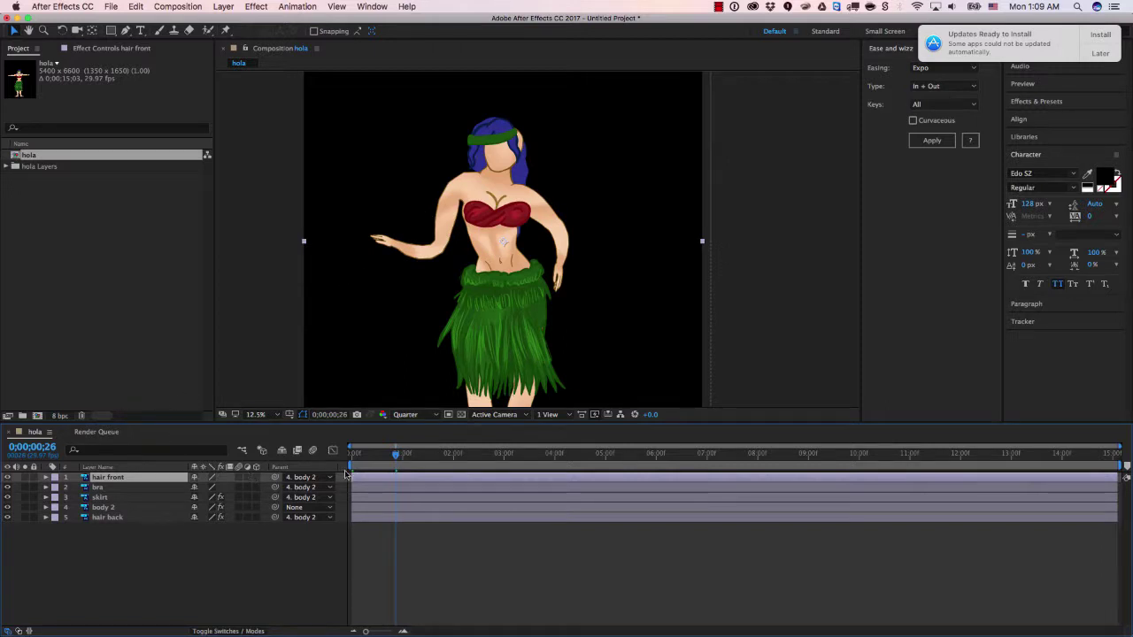
{"action": "left_click", "coordinate": [121, 509]}
{"action": "key", "text": "u"}
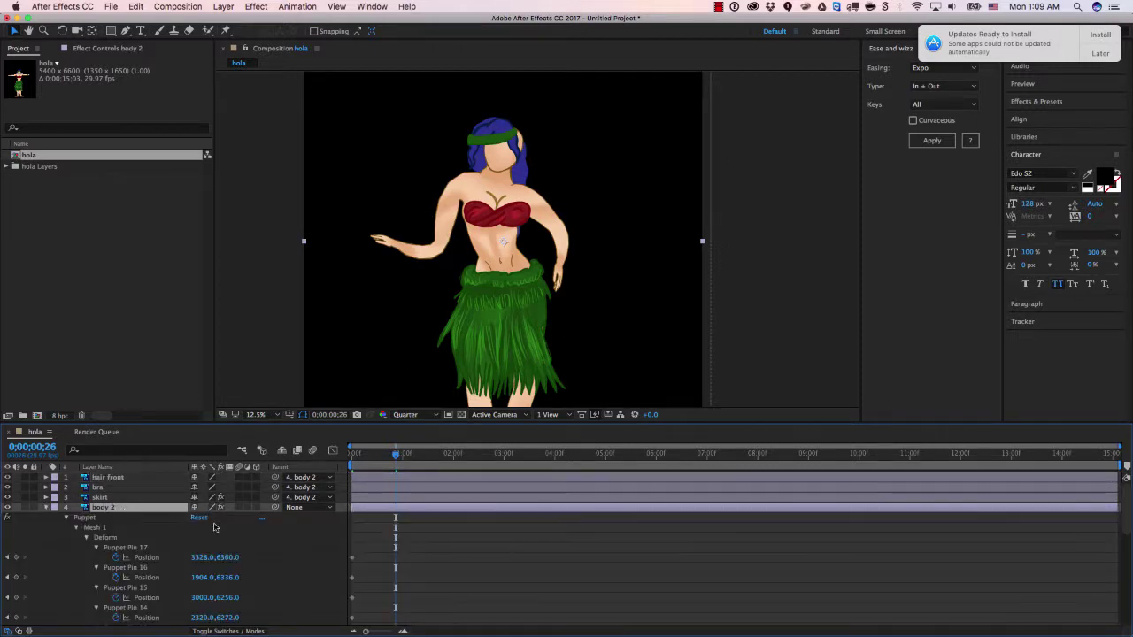
{"action": "scroll", "coordinate": [423, 526], "scroll_direction": "down", "scroll_amount": 5}
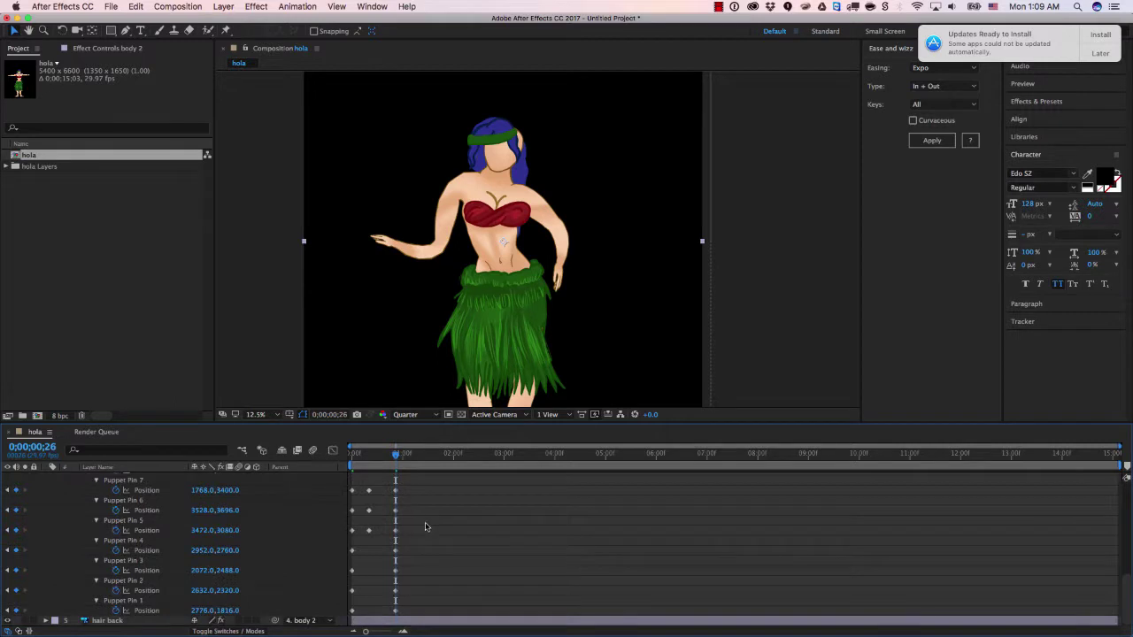
{"action": "scroll", "coordinate": [401, 495], "scroll_direction": "up", "scroll_amount": 5}
{"action": "left_click", "coordinate": [395, 456]}
{"action": "left_click", "coordinate": [395, 456]}
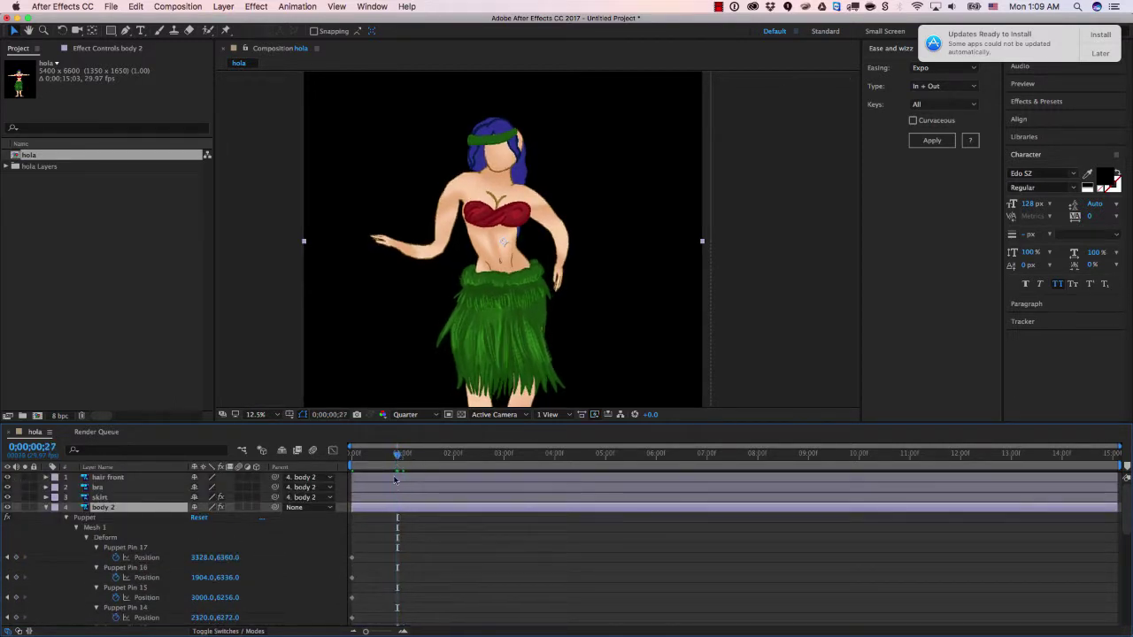
{"action": "scroll", "coordinate": [396, 459], "scroll_direction": "down", "scroll_amount": 5}
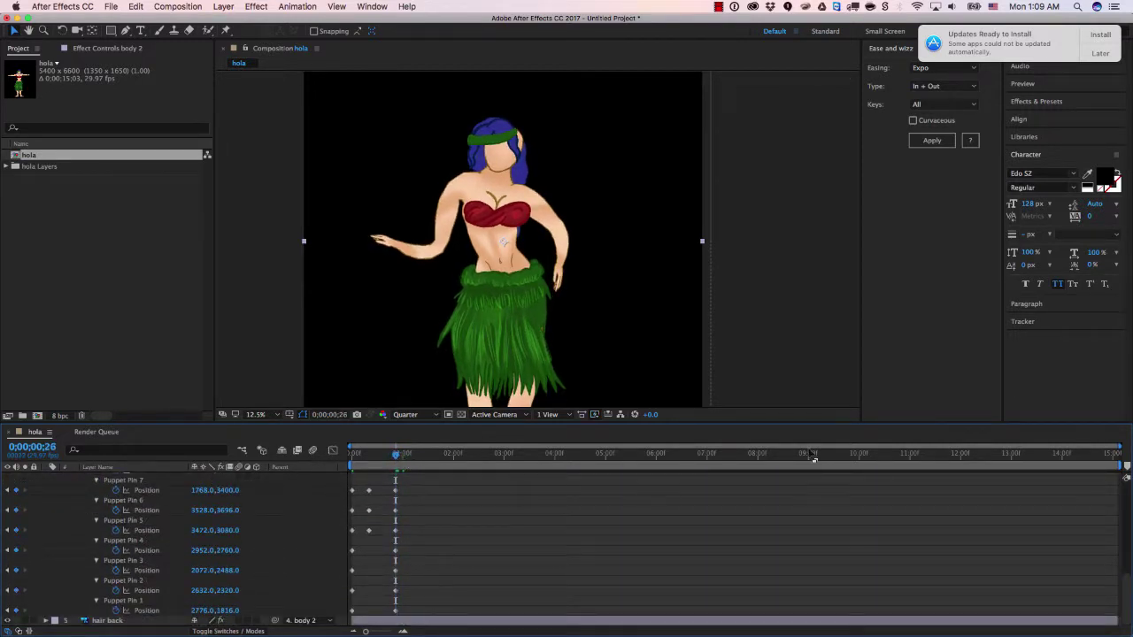
{"action": "left_click_drag", "start_coordinate": [1127, 467], "coordinate": [401, 486]}
{"action": "scroll", "coordinate": [397, 494], "scroll_direction": "up", "scroll_amount": 5}
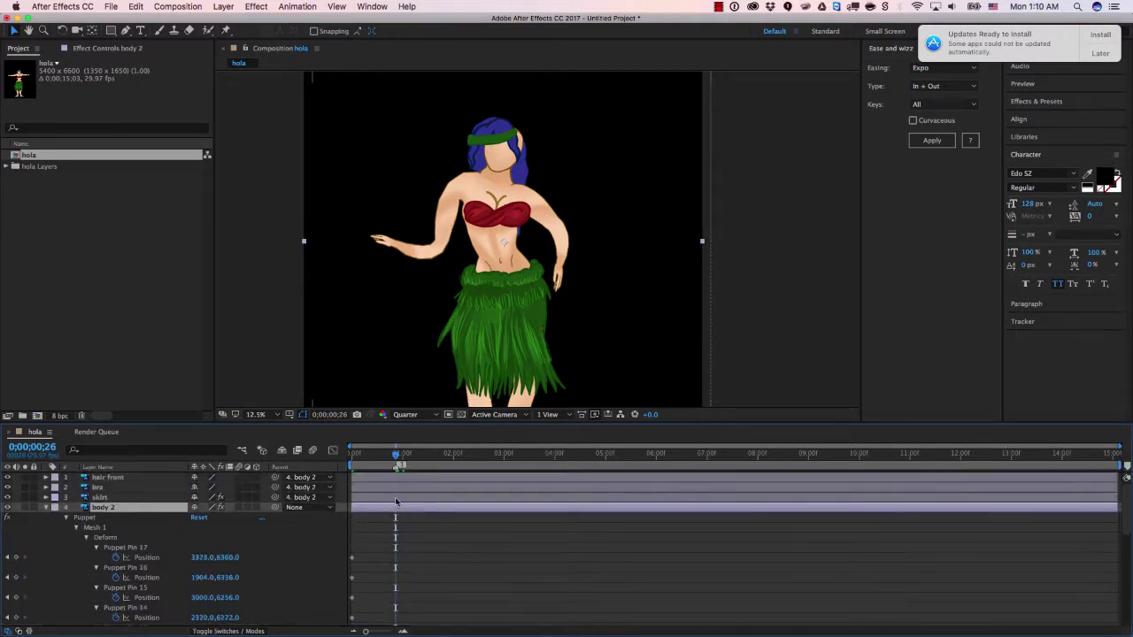
{"action": "left_click", "coordinate": [46, 507]}
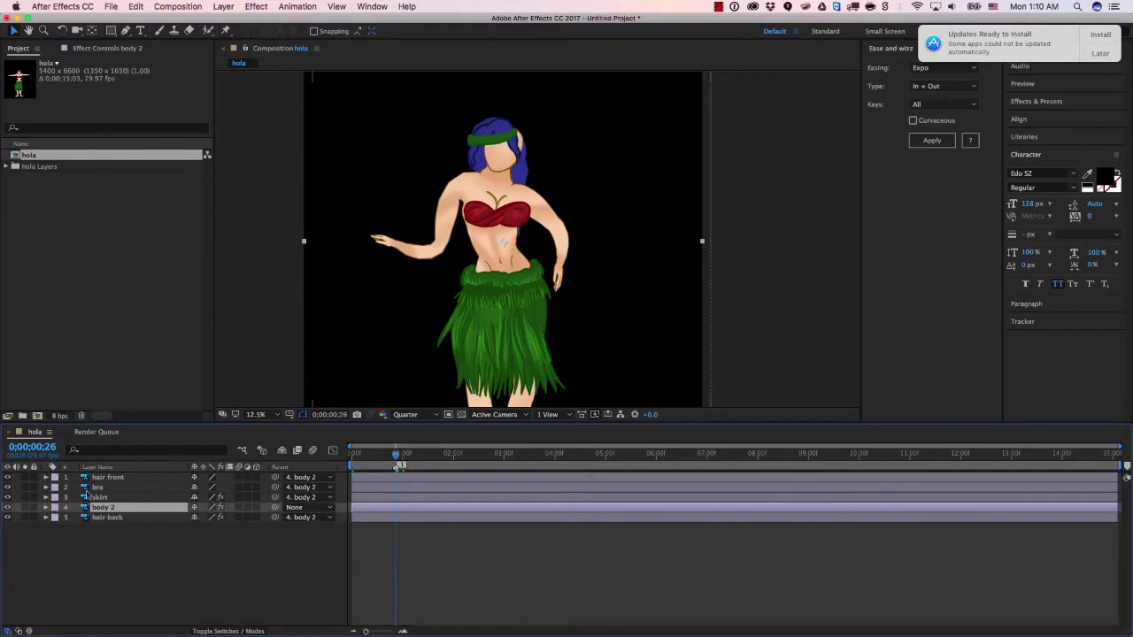
- Enable Position keyframing on hair front, shift that keyframe slightly earlier, and move the hair onto the tilted head at 0;00;00;26, to about 2884, 3268
{"action": "left_click", "coordinate": [111, 478]}
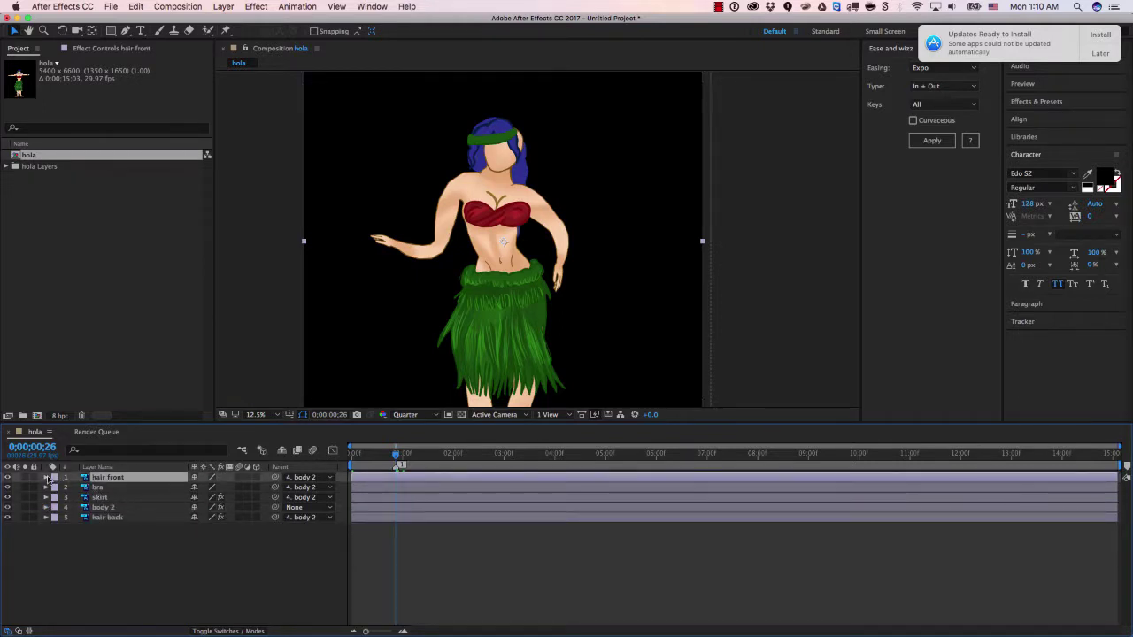
{"action": "left_click", "coordinate": [46, 478]}
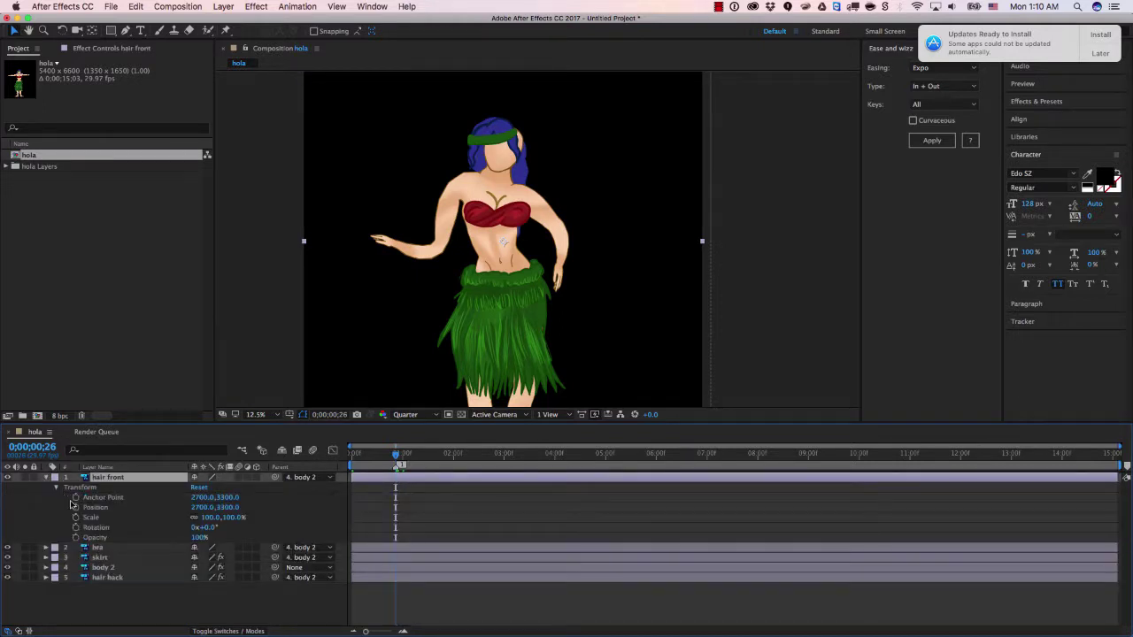
{"action": "left_click", "coordinate": [76, 508]}
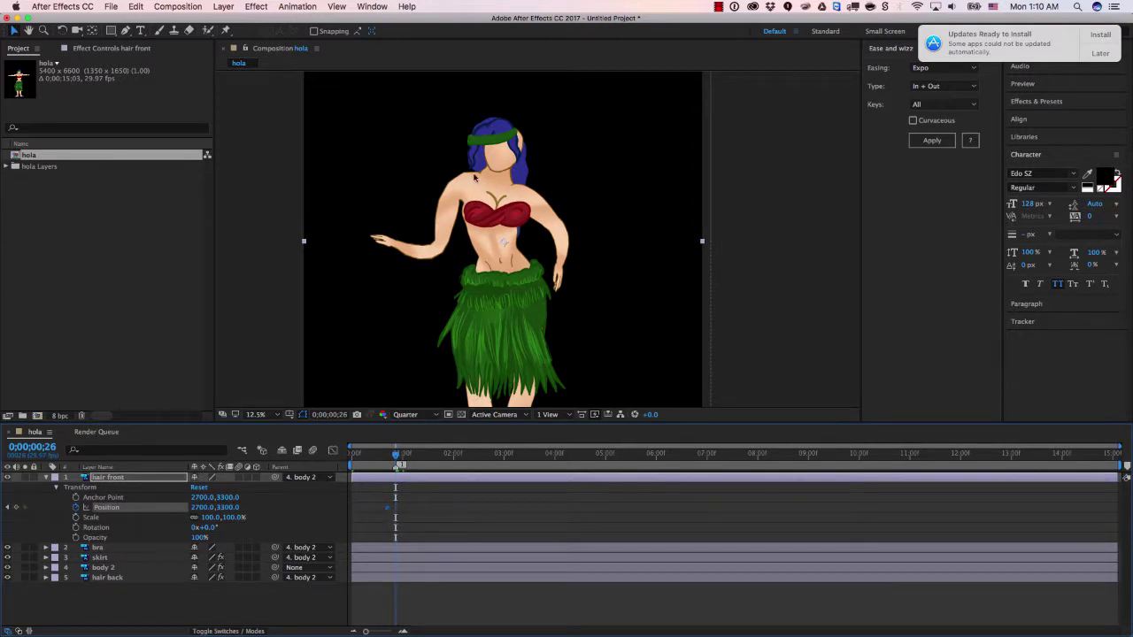
{"action": "left_click_drag", "start_coordinate": [497, 135], "coordinate": [514, 125]}
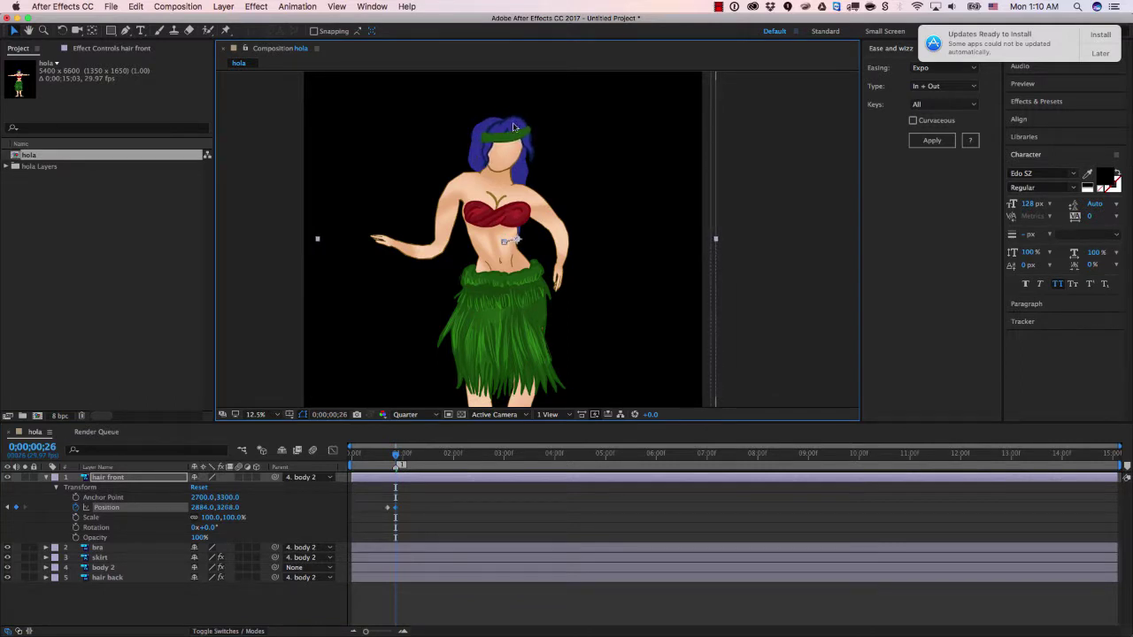
- Move hair front's first Position keyframe to 0;00;00;10, aligned with body 2's pin keyframes
{"action": "left_click_drag", "start_coordinate": [398, 459], "coordinate": [375, 468]}
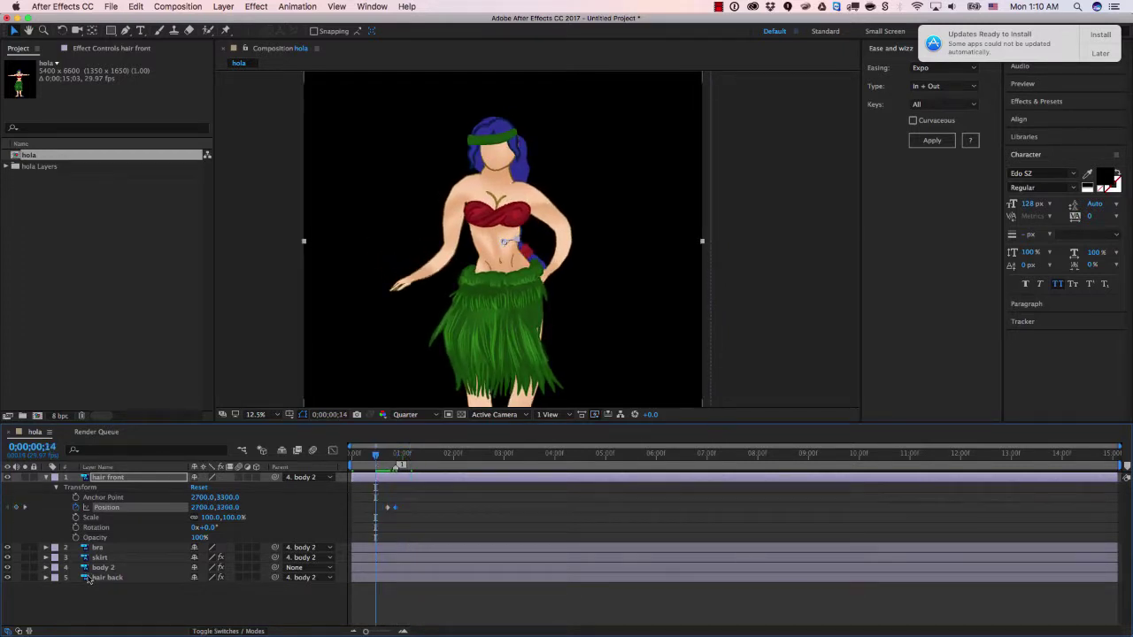
{"action": "left_click", "coordinate": [120, 571]}
{"action": "key", "text": "u"}
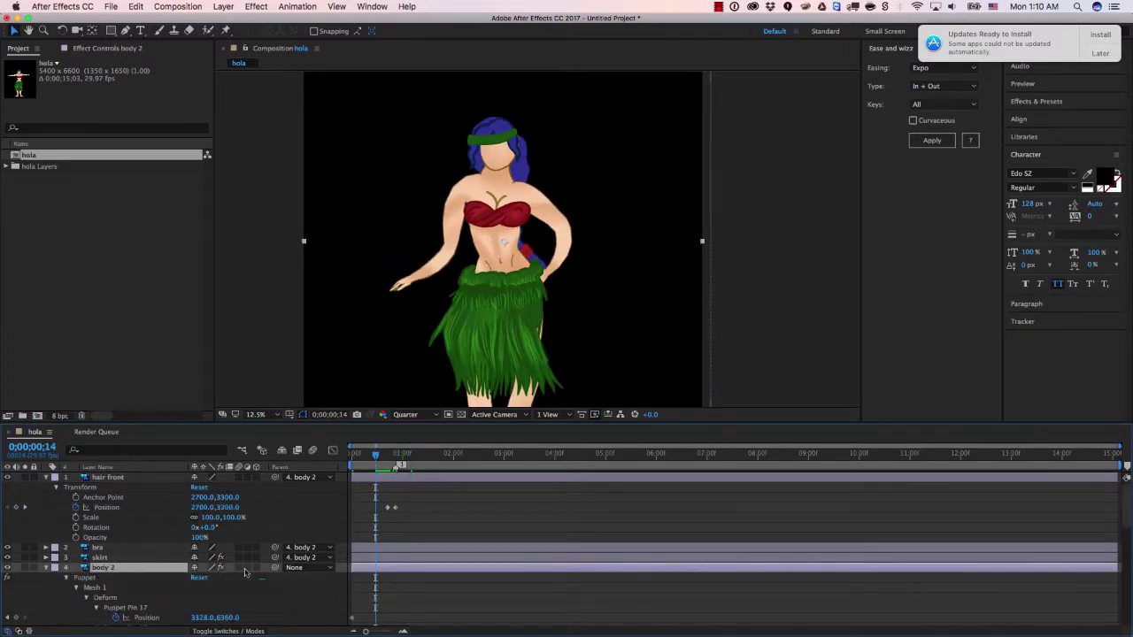
{"action": "scroll", "coordinate": [245, 573], "scroll_direction": "down", "scroll_amount": 5}
{"action": "scroll", "coordinate": [396, 506], "scroll_direction": "up", "scroll_amount": 5}
{"action": "left_click", "coordinate": [393, 508]}
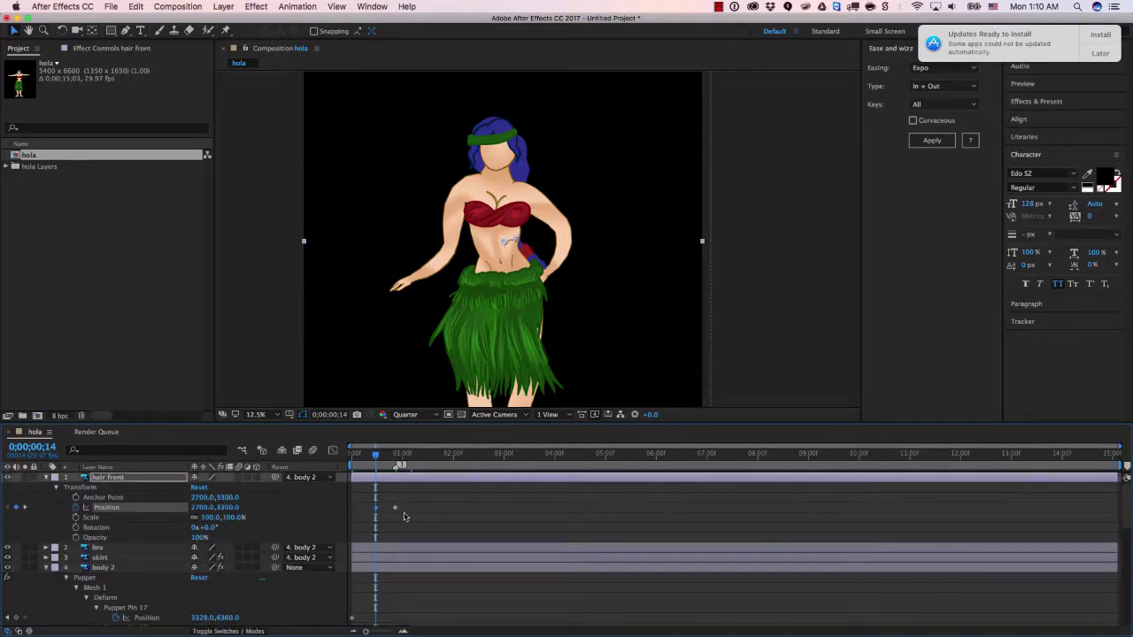
{"action": "scroll", "coordinate": [404, 516], "scroll_direction": "down", "scroll_amount": 6}
{"action": "left_click_drag", "start_coordinate": [377, 456], "coordinate": [369, 458]}
{"action": "scroll", "coordinate": [390, 512], "scroll_direction": "up", "scroll_amount": 6}
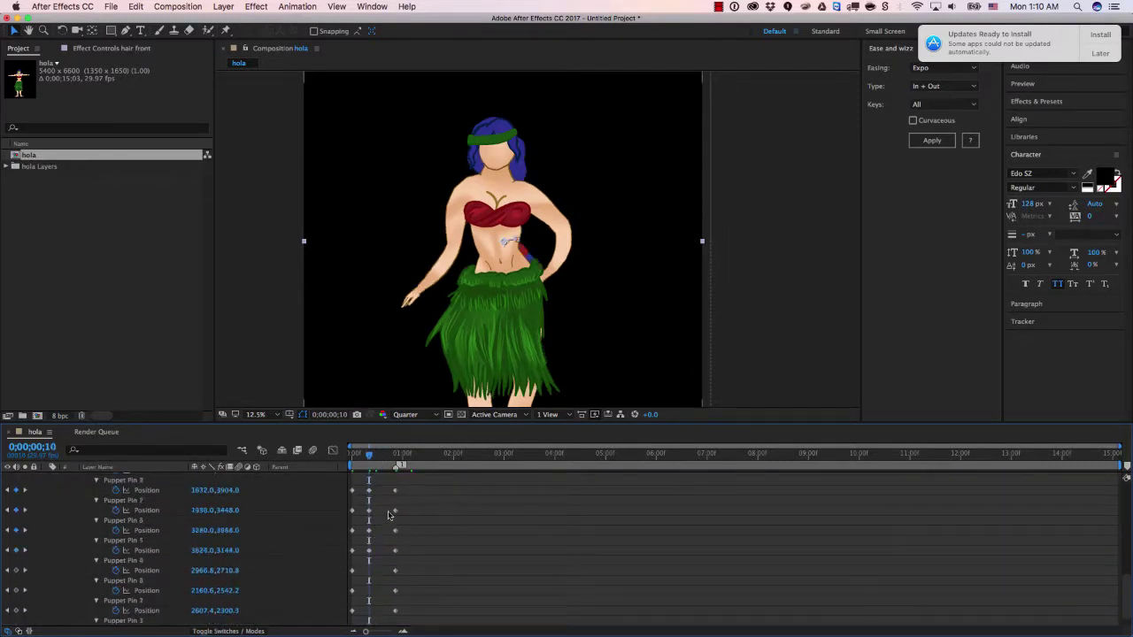
{"action": "left_click_drag", "start_coordinate": [378, 507], "coordinate": [372, 510]}
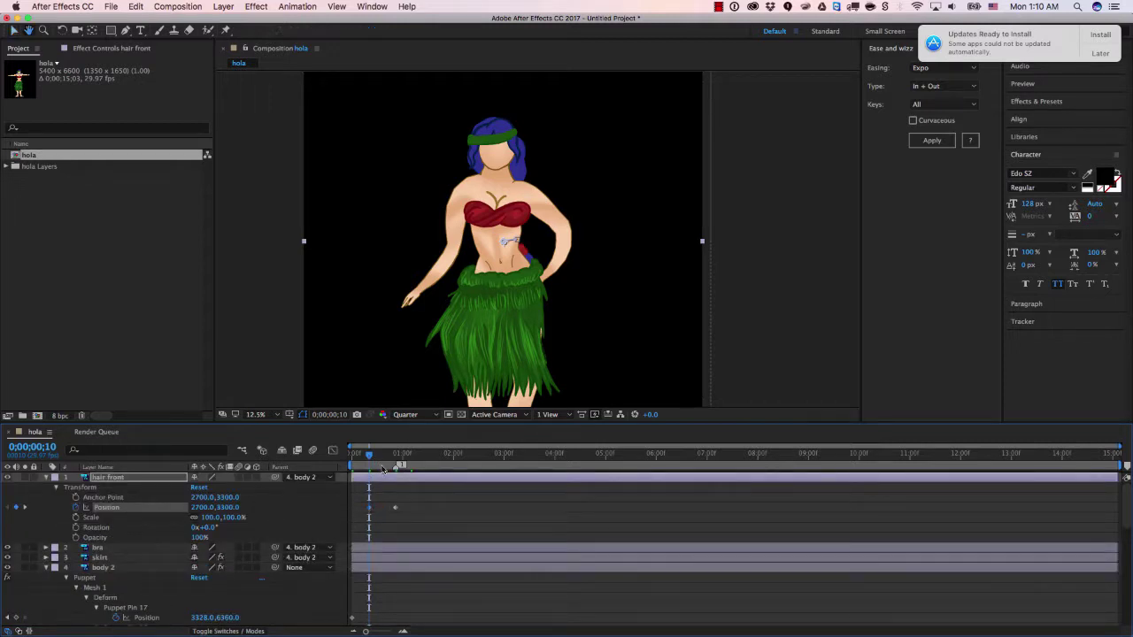
- Preview the dance from 0;00;00;10 and again from the start with the whole figure in view
{"action": "key", "text": "space"}
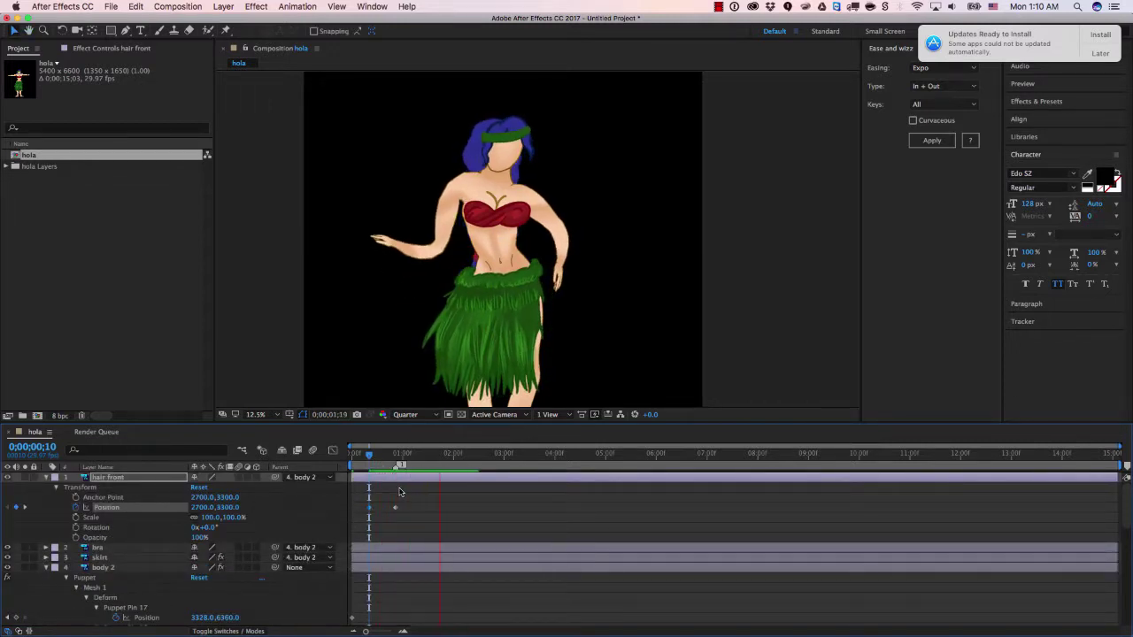
{"action": "scroll", "coordinate": [459, 291], "scroll_direction": "down", "scroll_amount": 1}
{"action": "scroll", "coordinate": [460, 291], "scroll_direction": "up", "scroll_amount": 2}
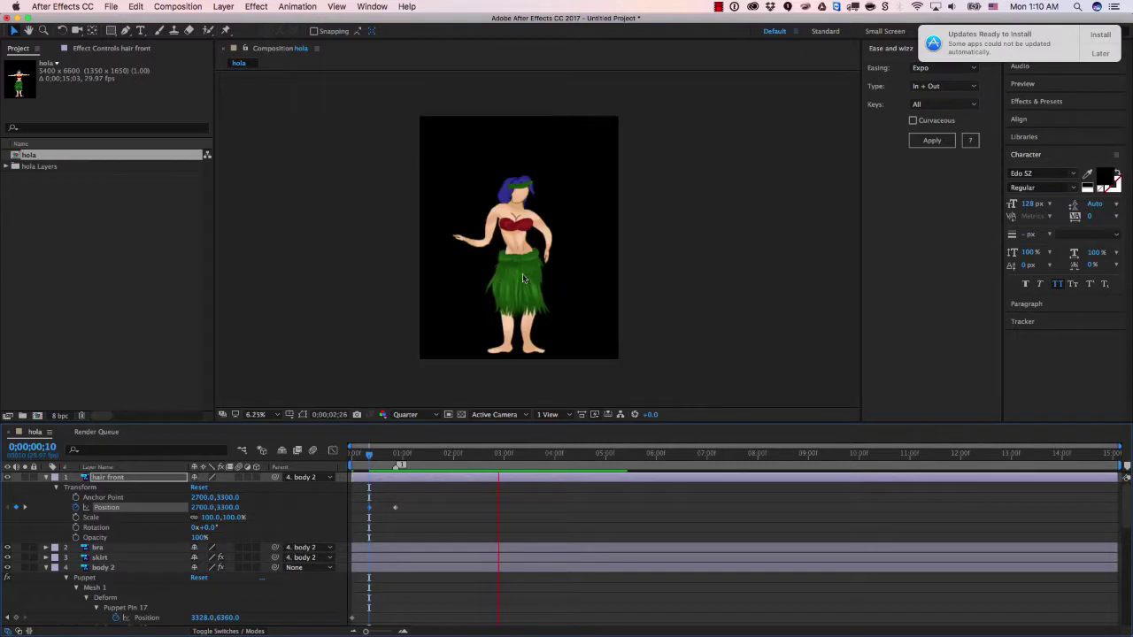
{"action": "key", "text": "space"}
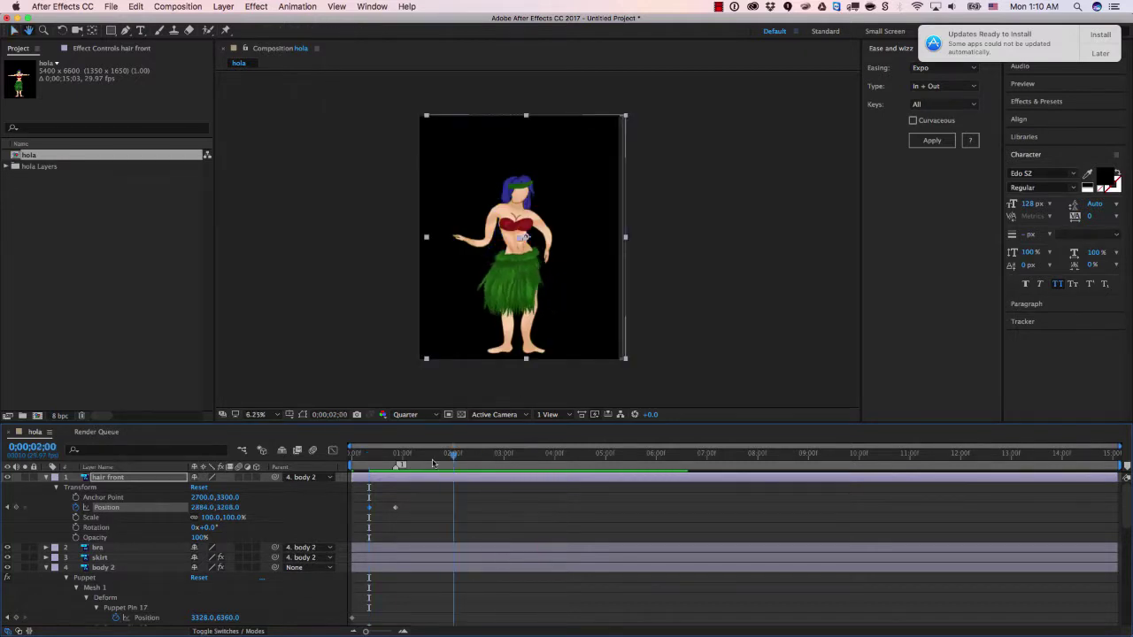
{"action": "key", "text": "Home"}
{"action": "key", "text": "v"}
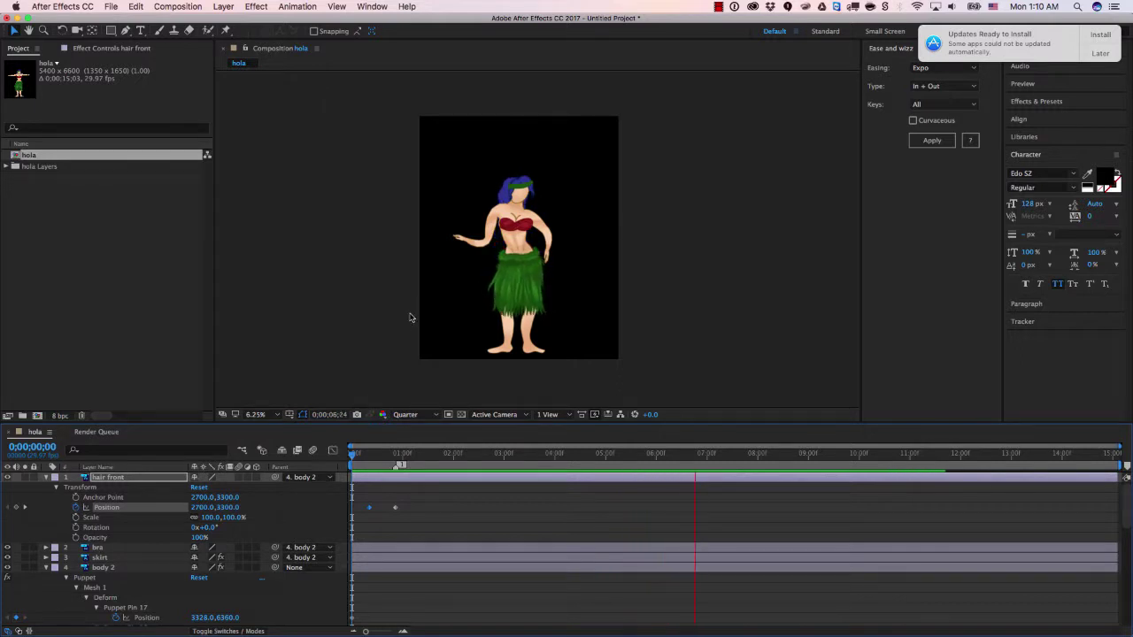
{"action": "left_click", "coordinate": [89, 222]}
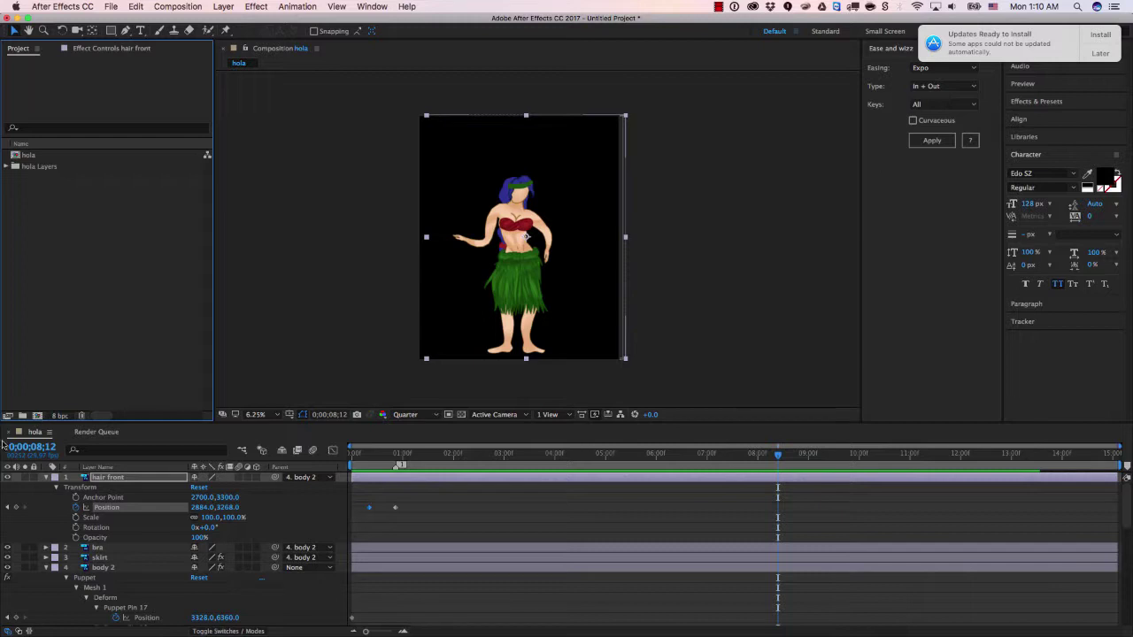
- Create a new composition 1280 px wide and 720 px high
{"action": "key", "text": "super+Tab"}
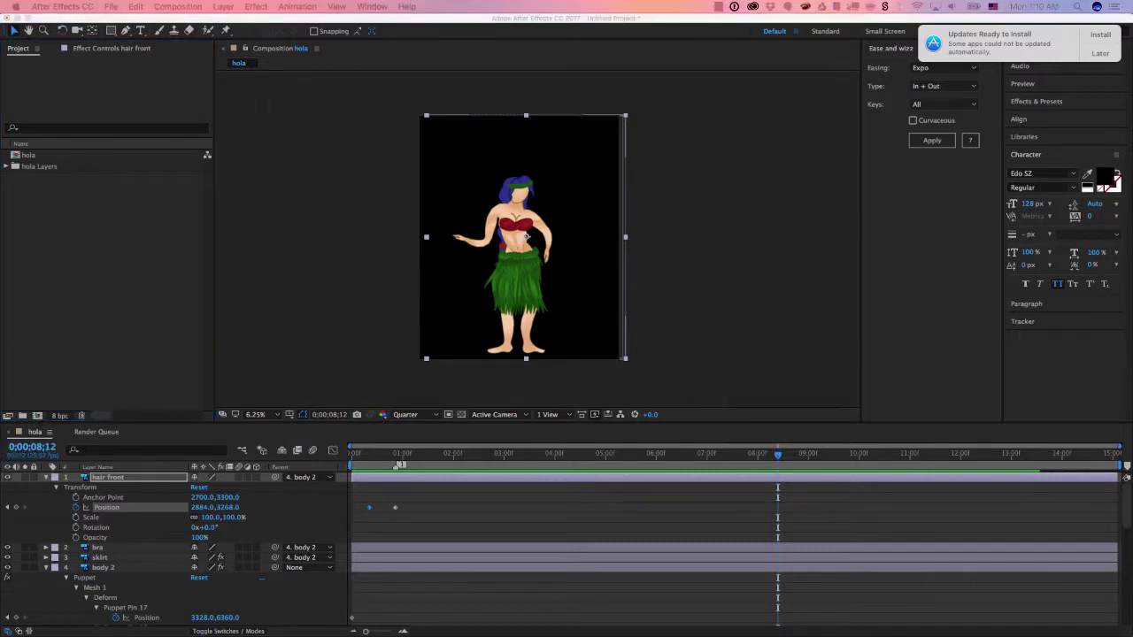
{"action": "key", "text": "super+n"}
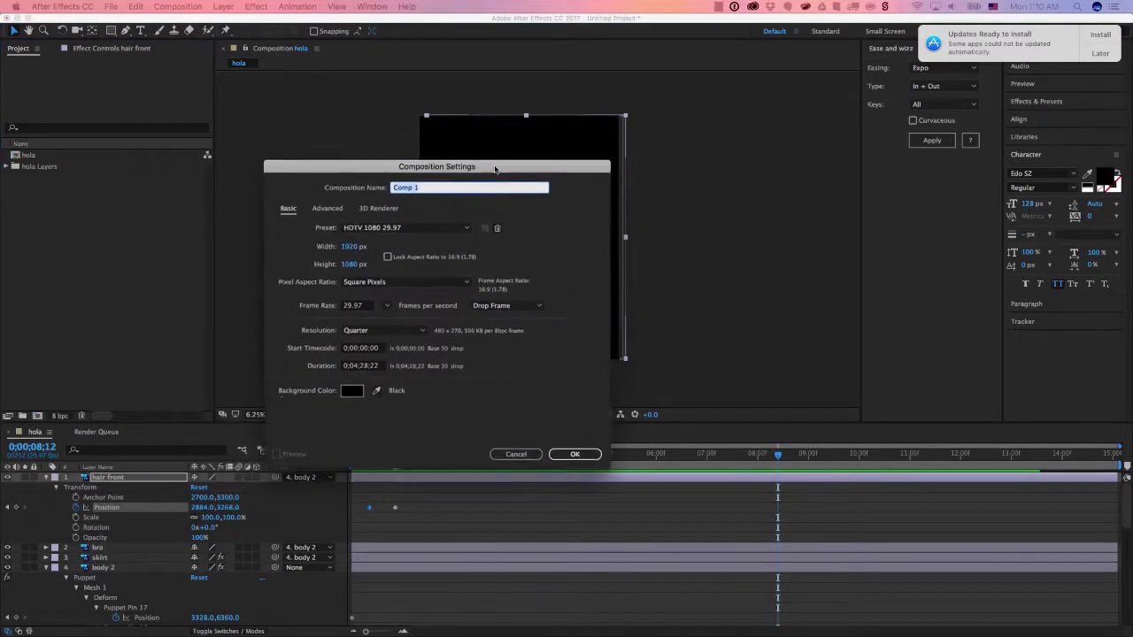
{"action": "key", "text": "Tab"}
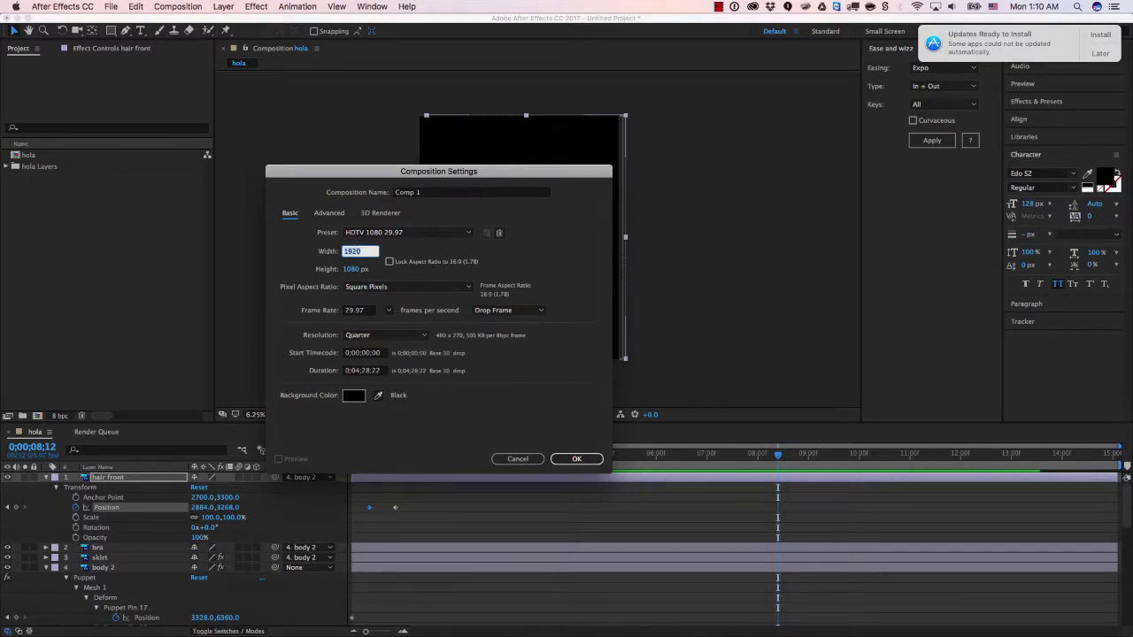
{"action": "type", "text": "1280"}
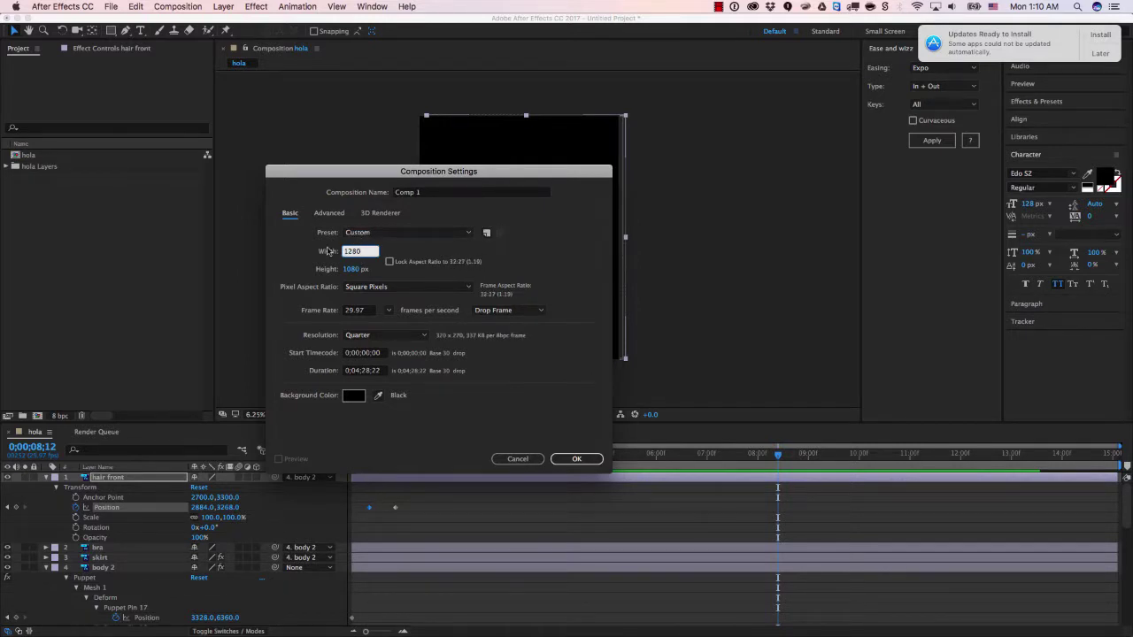
{"action": "left_click", "coordinate": [355, 269]}
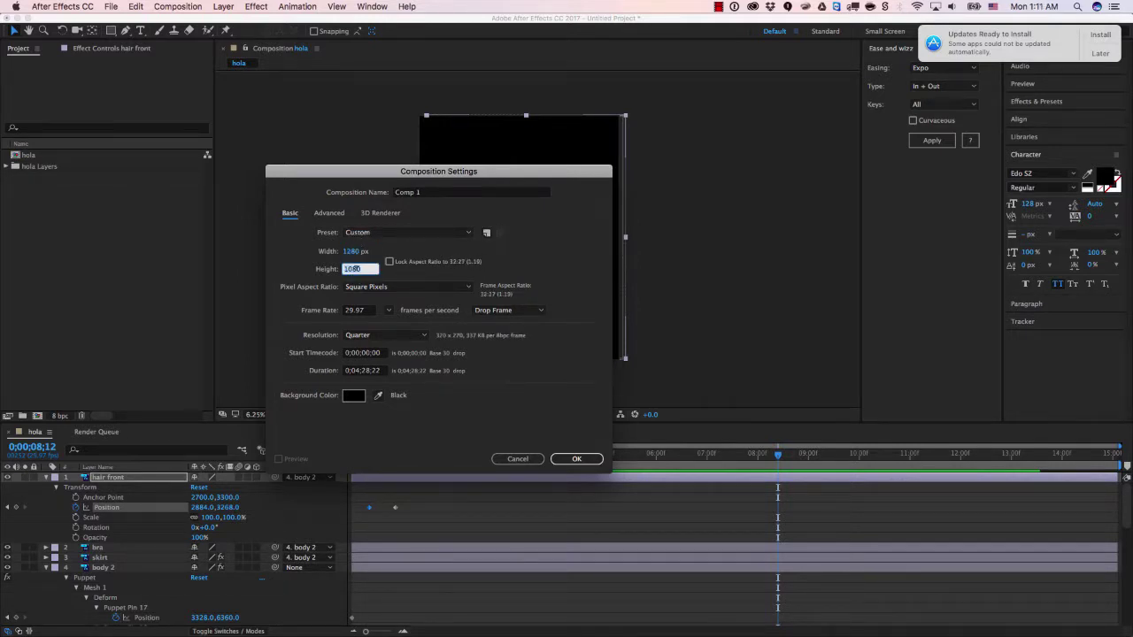
{"action": "type", "text": "720"}
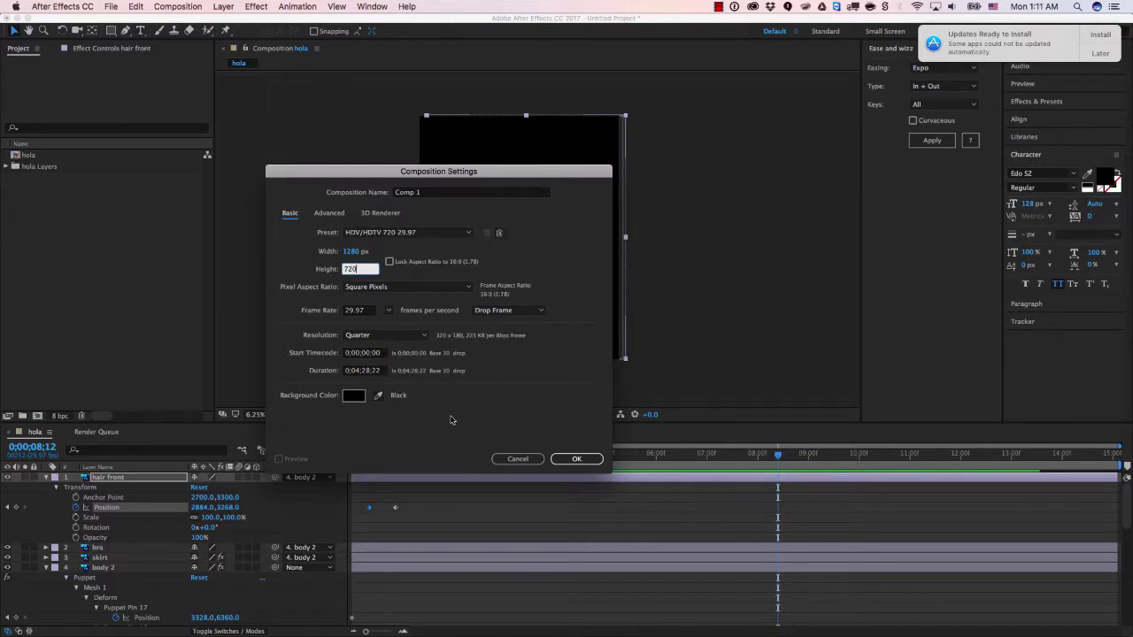
{"action": "left_click", "coordinate": [577, 458]}
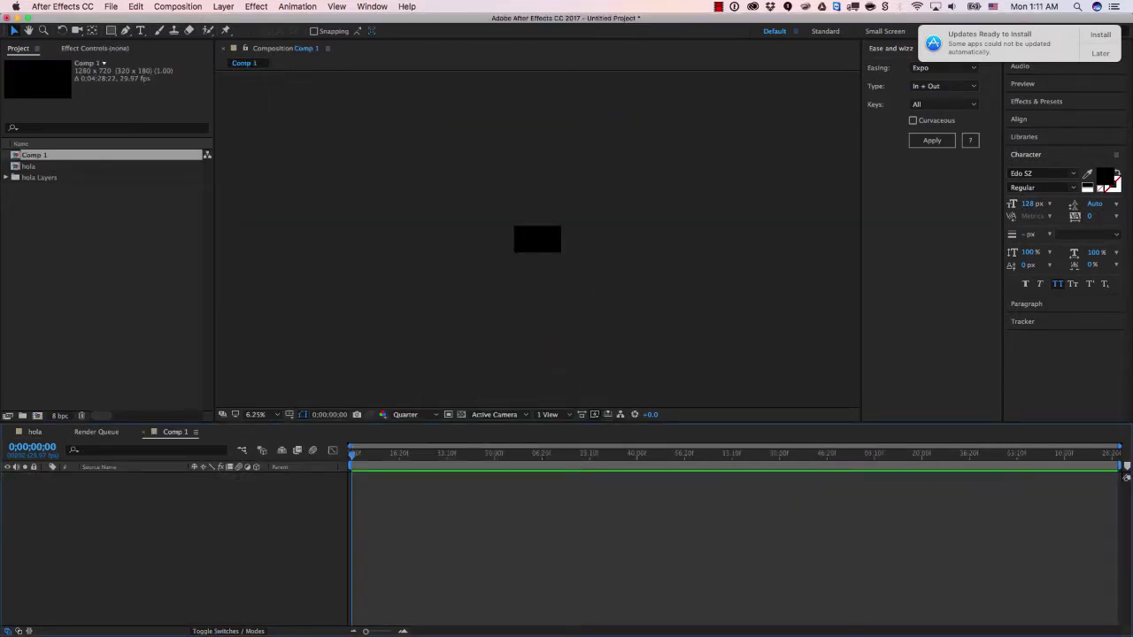
- Rename the new composition "In the summer time" and add the hola composition to it as a layer
{"action": "left_click", "coordinate": [42, 157]}
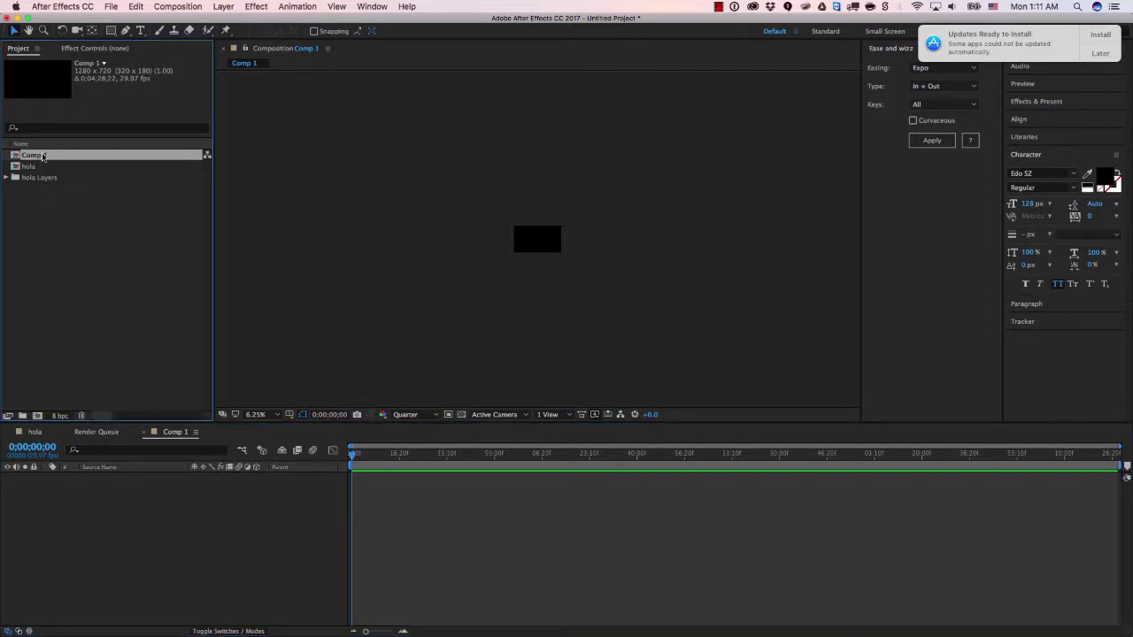
{"action": "key", "text": "Return"}
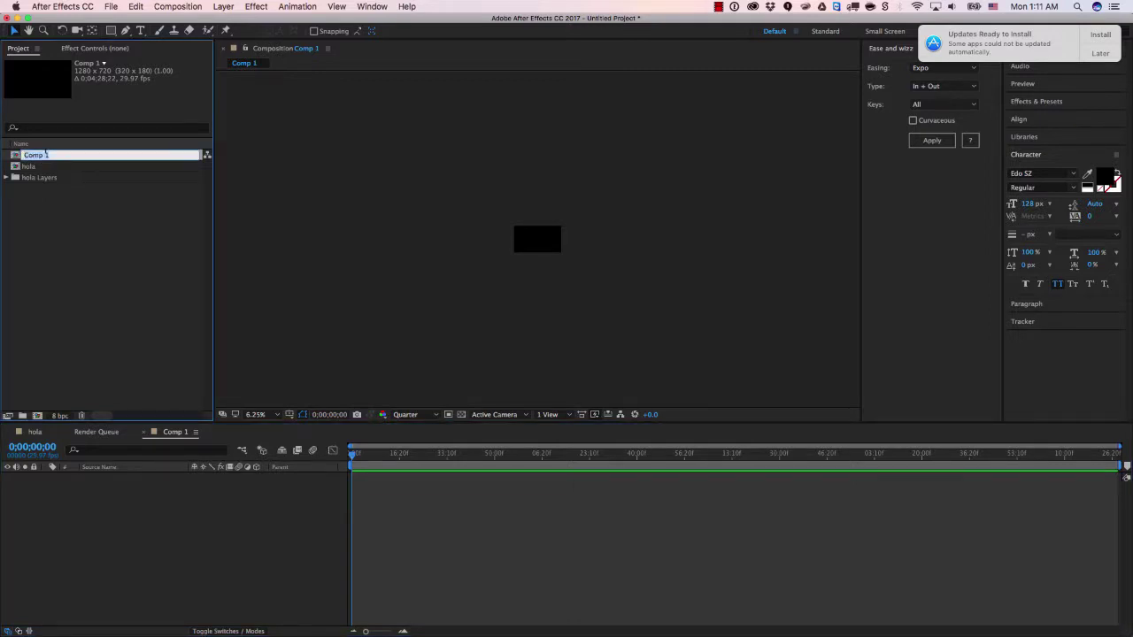
{"action": "type", "text": "tr"}
{"action": "key", "text": "Return"}
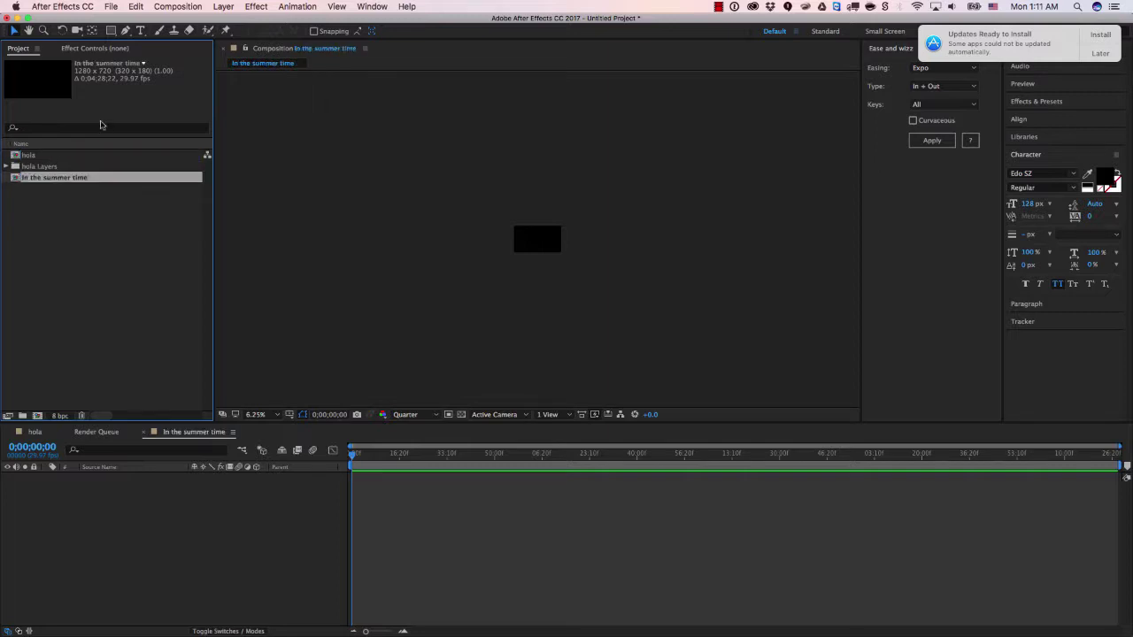
{"action": "left_click", "coordinate": [31, 157]}
{"action": "left_click_drag", "start_coordinate": [31, 157], "coordinate": [140, 556]}
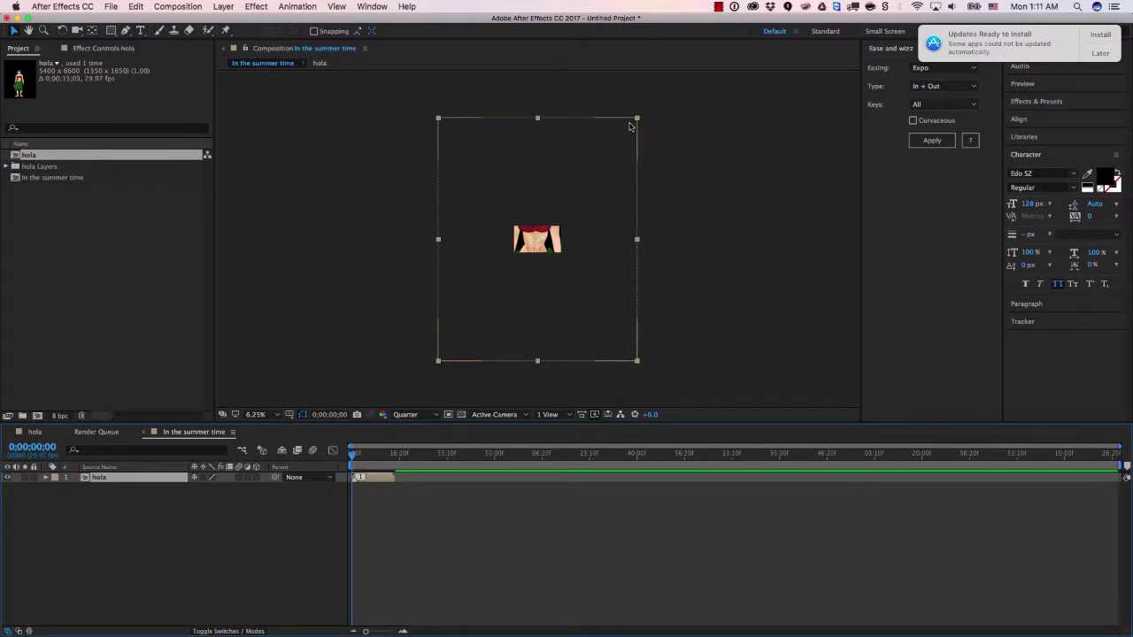
- Scale the hola layer down proportionally so the whole dancer fits within the height of the frame, centred horizontally
{"action": "left_click_drag", "start_coordinate": [635, 120], "coordinate": [548, 192]}
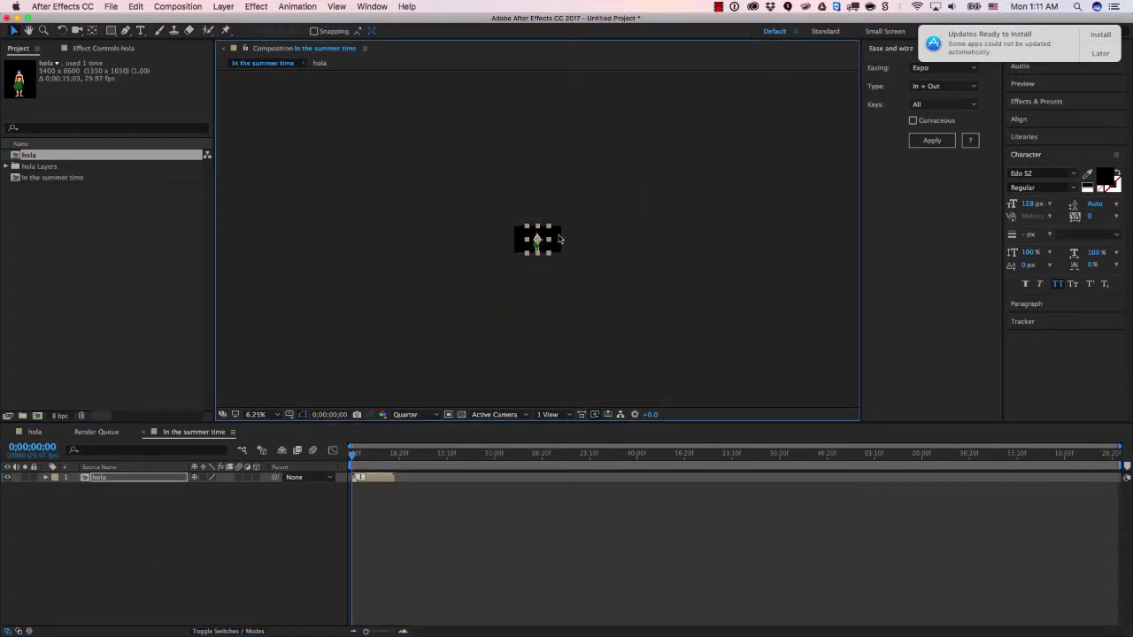
{"action": "scroll", "coordinate": [544, 259], "scroll_direction": "up", "scroll_amount": 3}
{"action": "key", "text": "comma"}
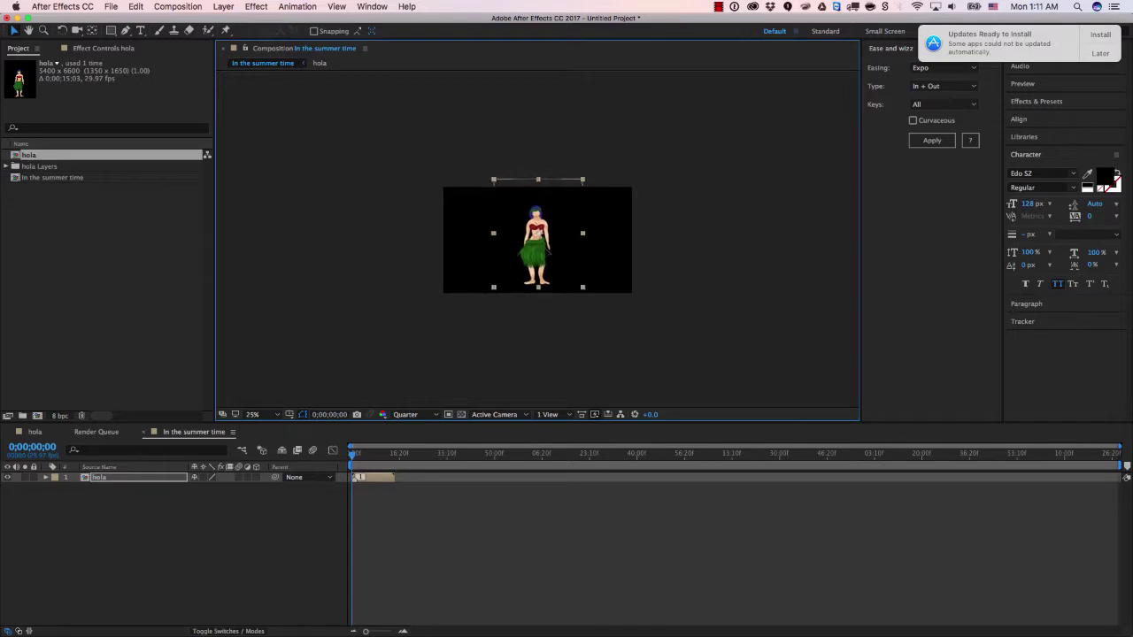
{"action": "left_click", "coordinate": [649, 244]}
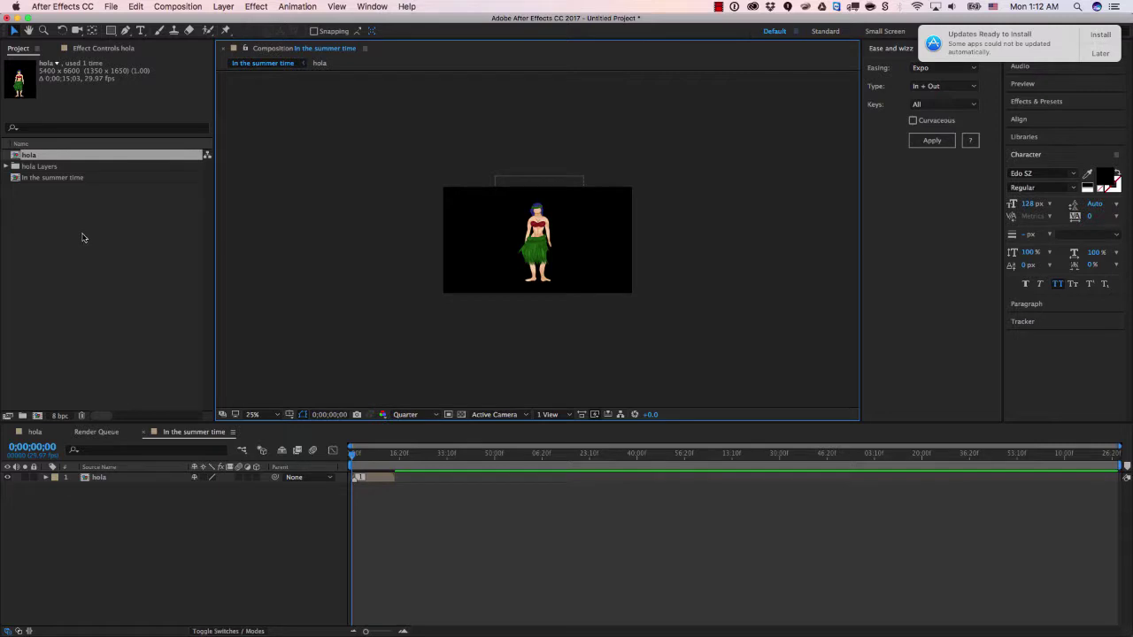
- Create a new project folder named "bg"
{"action": "left_click", "coordinate": [22, 415]}
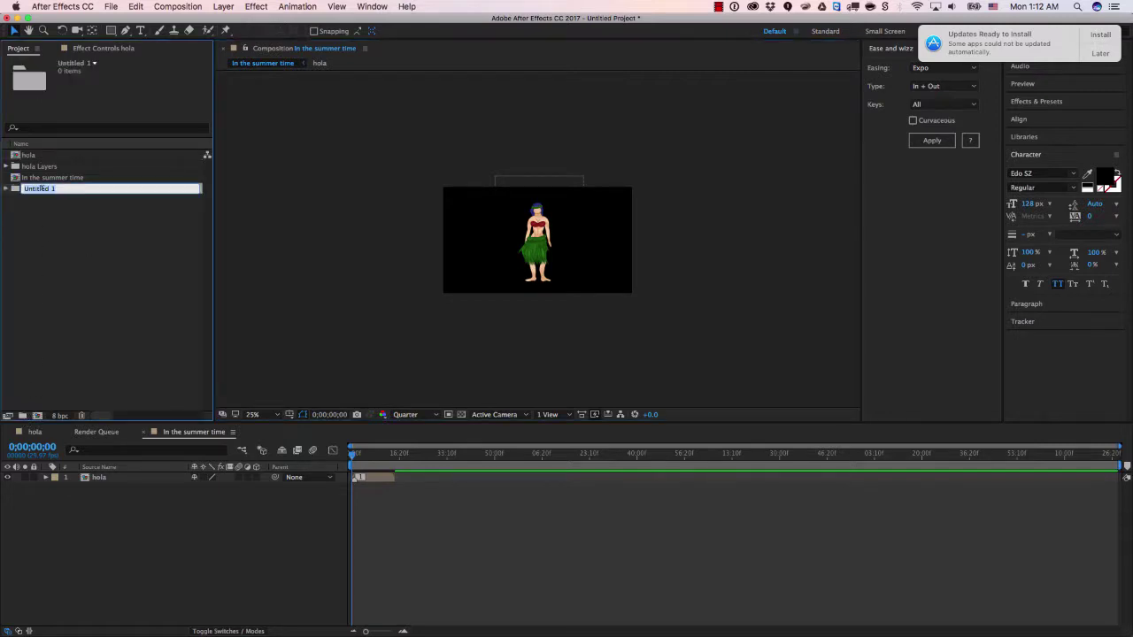
{"action": "type", "text": "bg"}
{"action": "key", "text": "Return"}
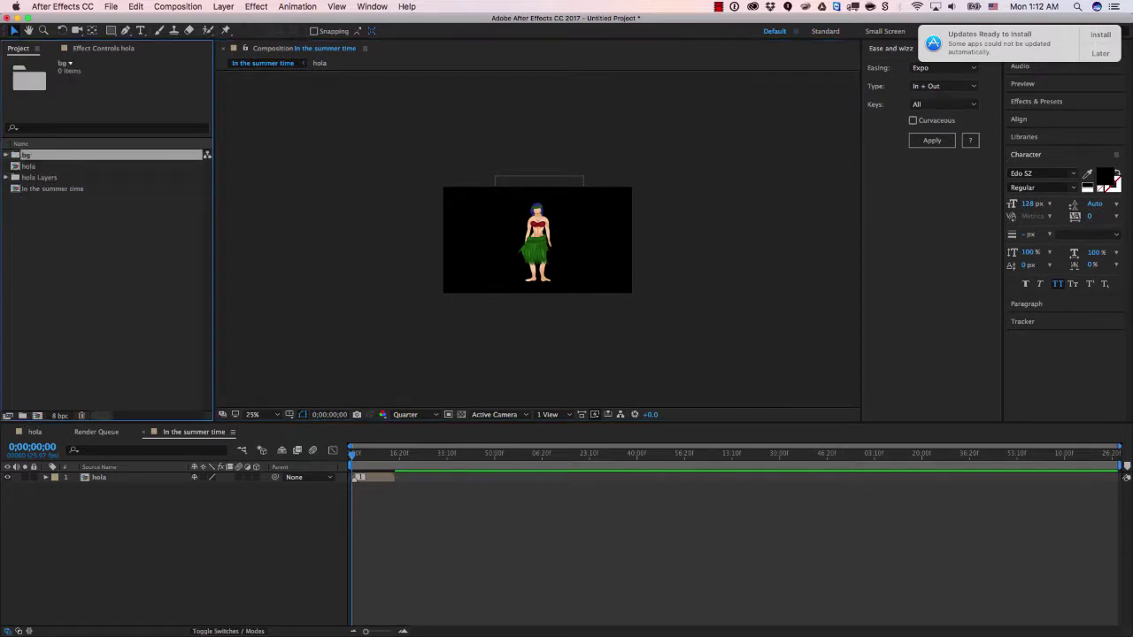
- Import the background image wp1951738.jpg from the Desktop into the project
{"action": "right_click", "coordinate": [20, 157]}
{"action": "mouse_move", "coordinate": [142, 209]}
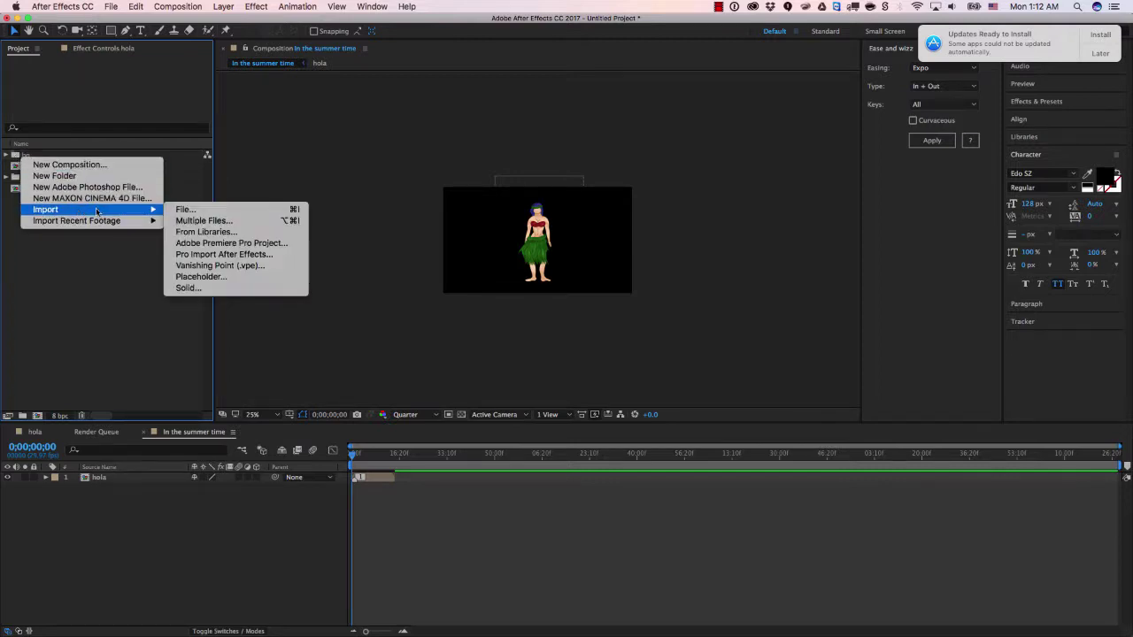
{"action": "left_click", "coordinate": [183, 213]}
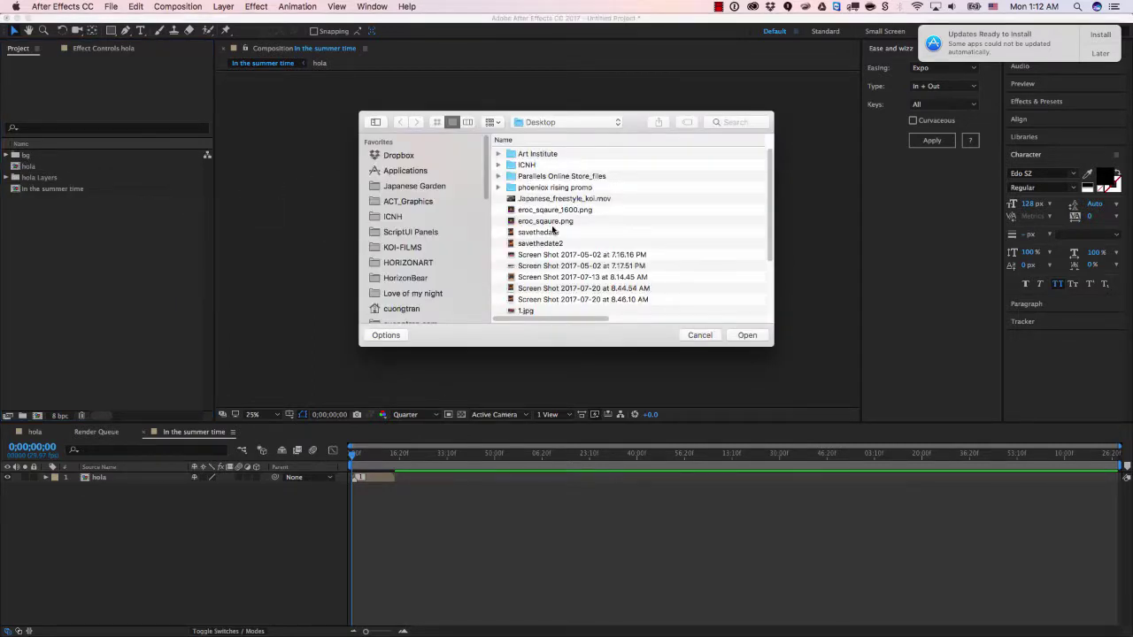
{"action": "scroll", "coordinate": [552, 229], "scroll_direction": "down", "scroll_amount": 5}
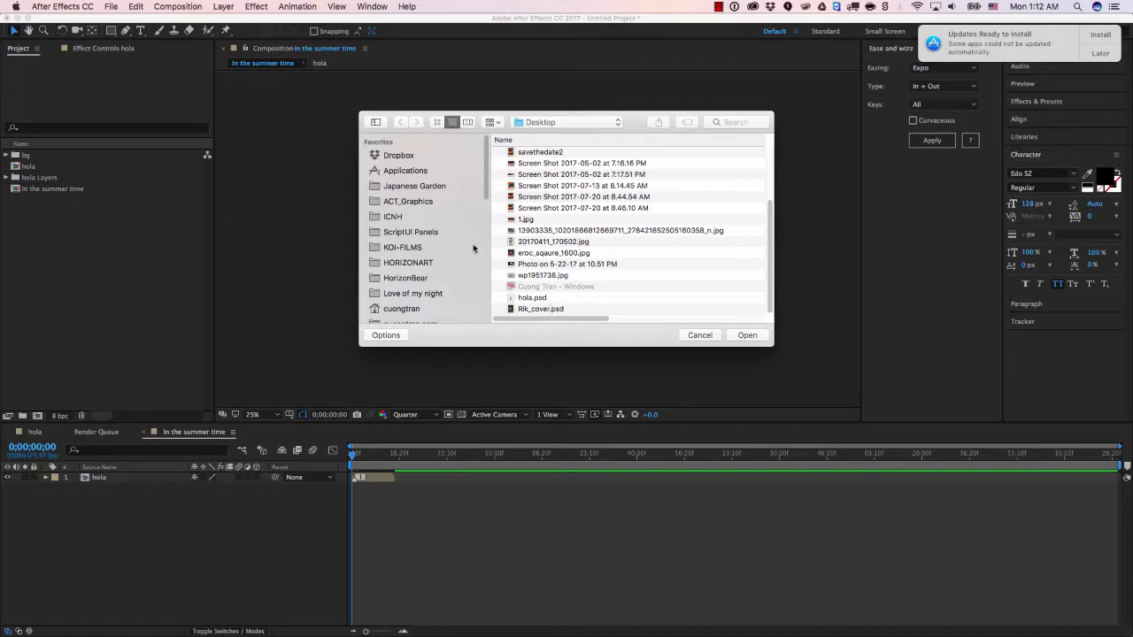
{"action": "left_click", "coordinate": [529, 276]}
{"action": "key", "text": "space"}
{"action": "key", "text": "space"}
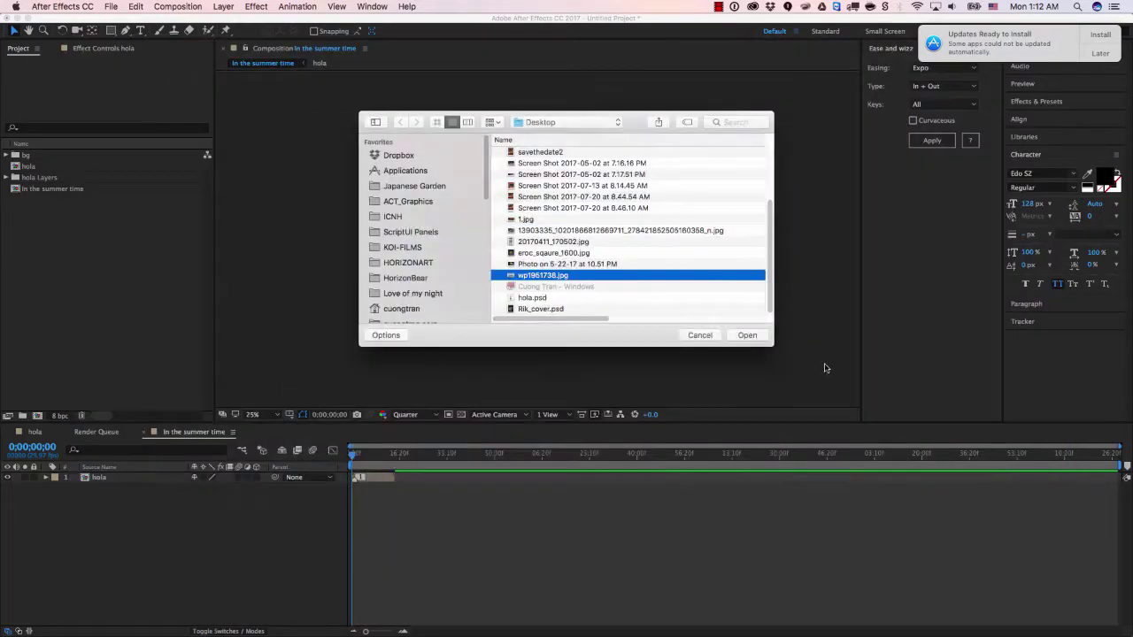
{"action": "left_click", "coordinate": [748, 335]}
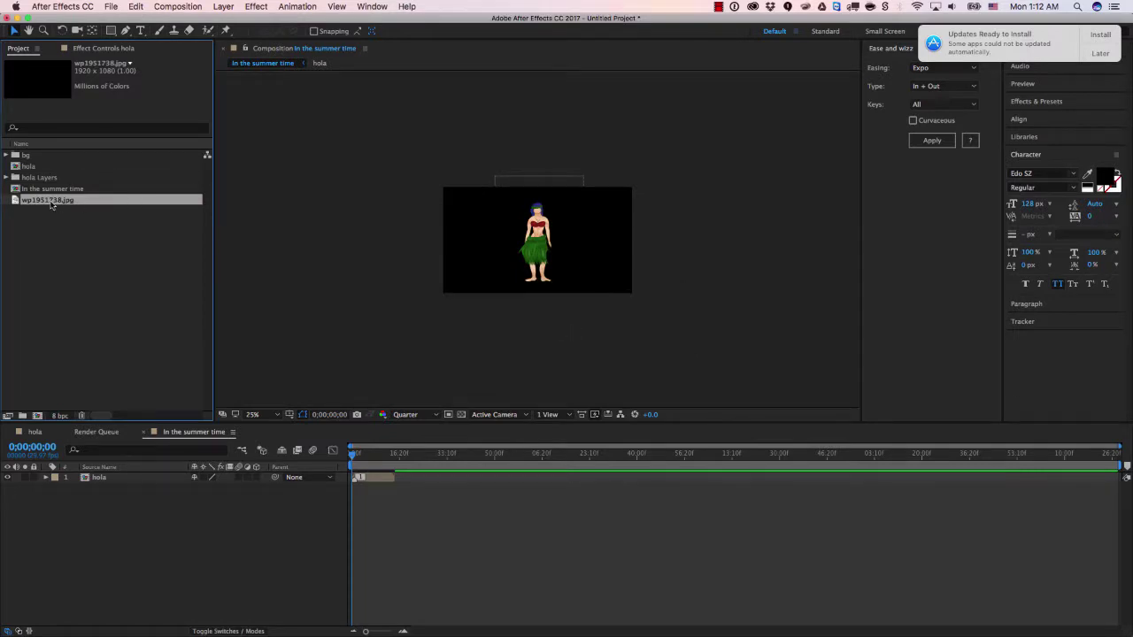
- Place wp1951738.jpg beneath the hola layer in the composition and file the image in the bg folder
{"action": "left_click_drag", "start_coordinate": [51, 204], "coordinate": [84, 488]}
{"action": "left_click", "coordinate": [5, 156]}
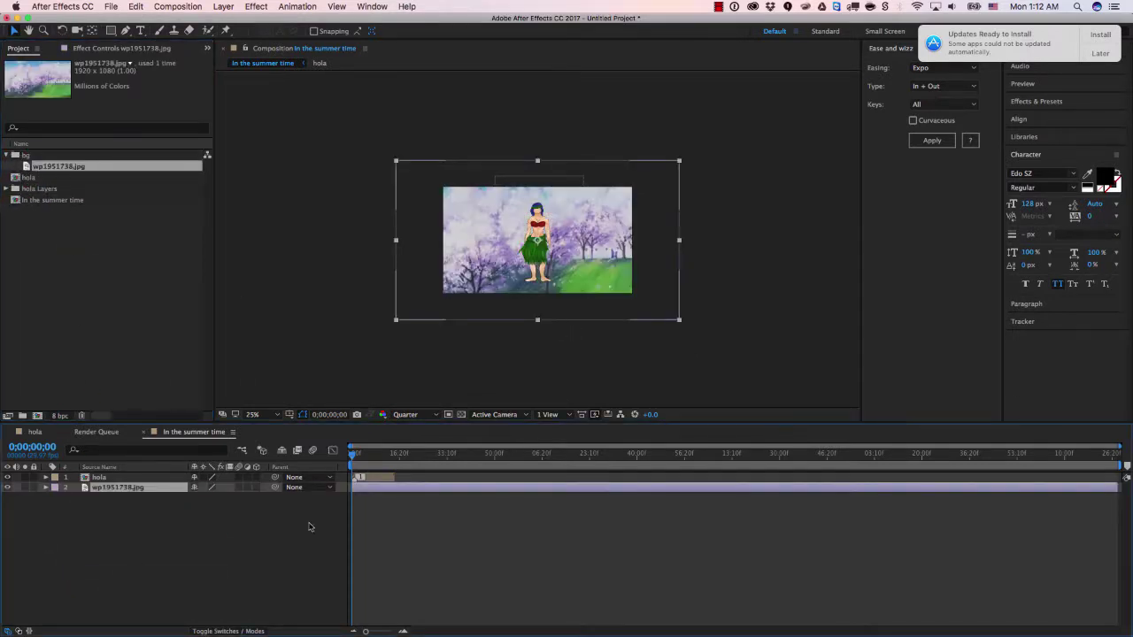
{"action": "left_click_drag", "start_coordinate": [533, 277], "coordinate": [541, 249]}
{"action": "scroll", "coordinate": [548, 264], "scroll_direction": "down", "scroll_amount": 1}
{"action": "scroll", "coordinate": [548, 264], "scroll_direction": "up", "scroll_amount": 2}
{"action": "left_click", "coordinate": [216, 530]}
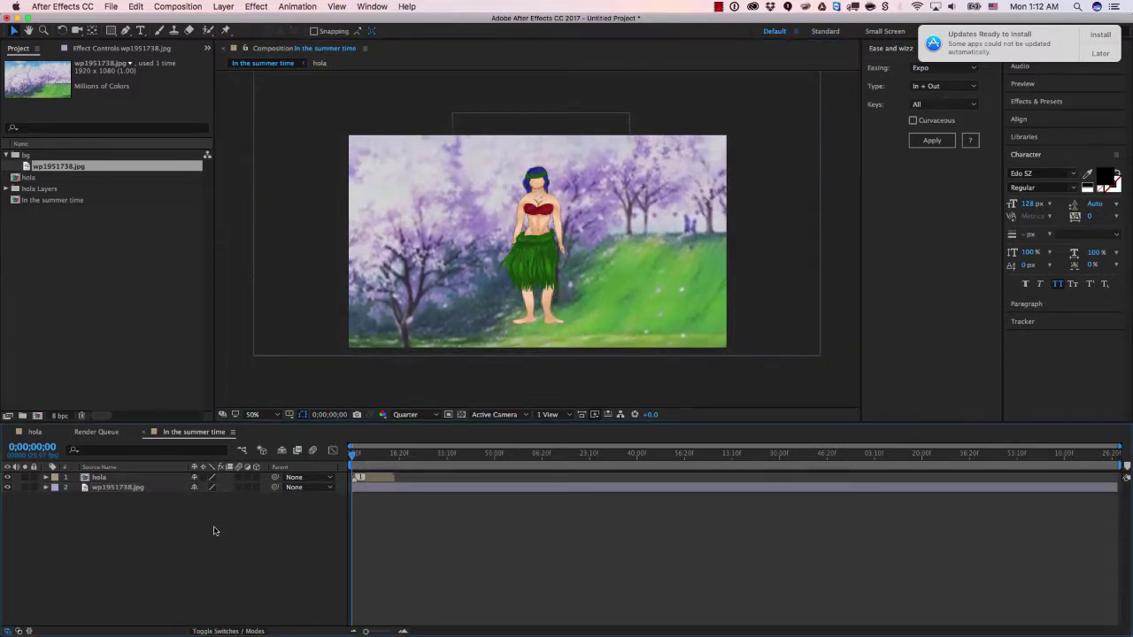
- End the work area at 0;00;15;02, where the hola layer ends, trim the composition to it, and preview
{"action": "left_click", "coordinate": [394, 456]}
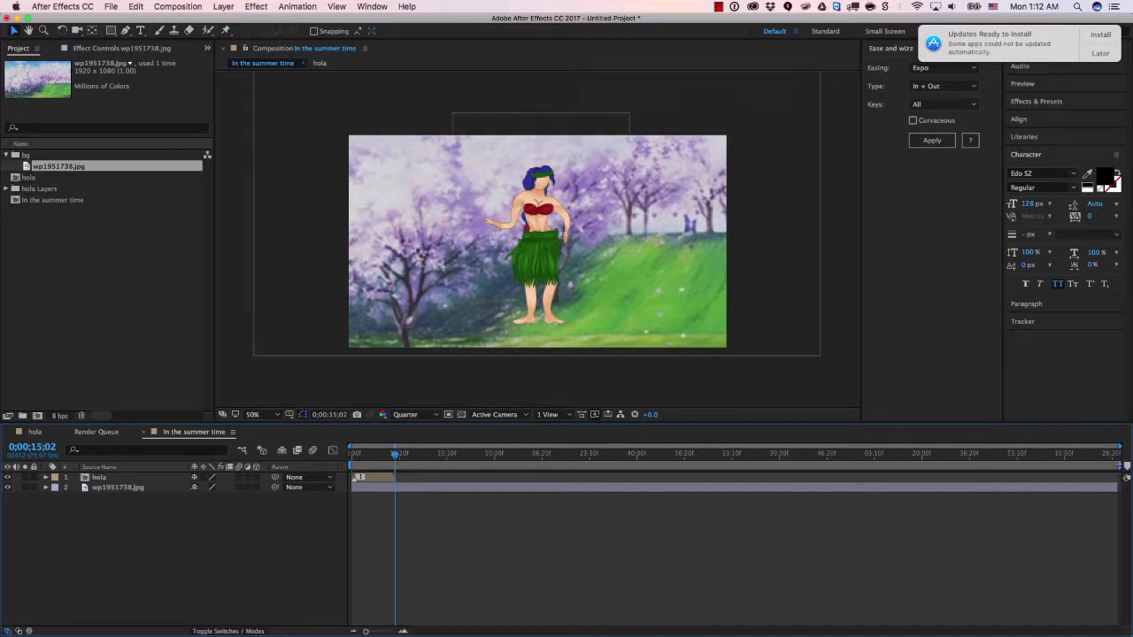
{"action": "left_click_drag", "start_coordinate": [1119, 465], "coordinate": [573, 505]}
{"action": "left_click_drag", "start_coordinate": [462, 498], "coordinate": [398, 493]}
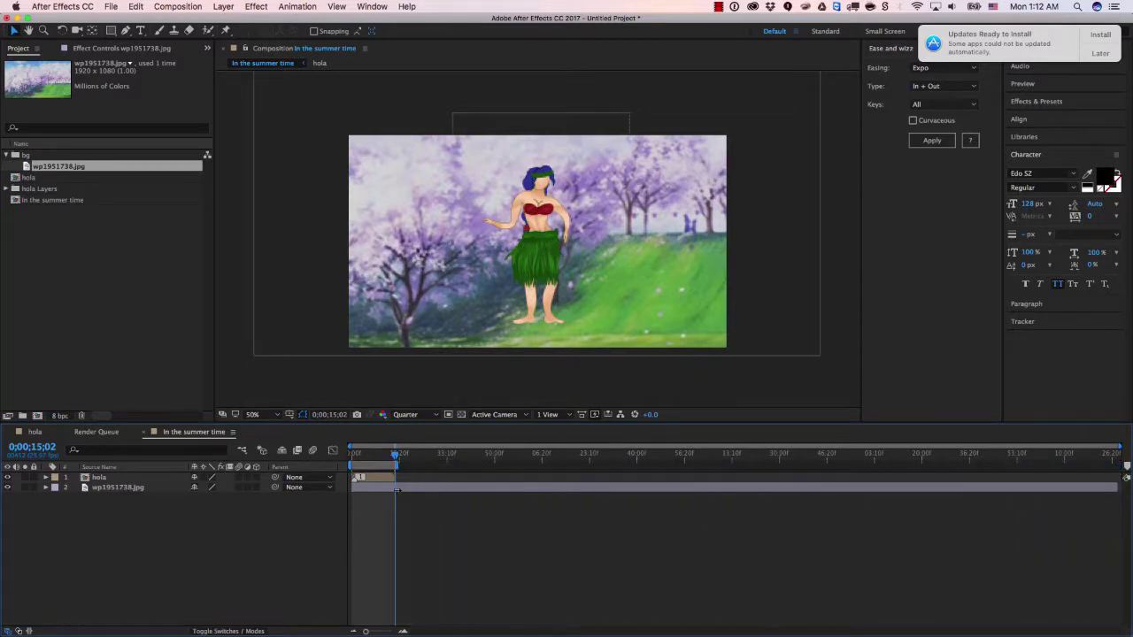
{"action": "right_click", "coordinate": [384, 464]}
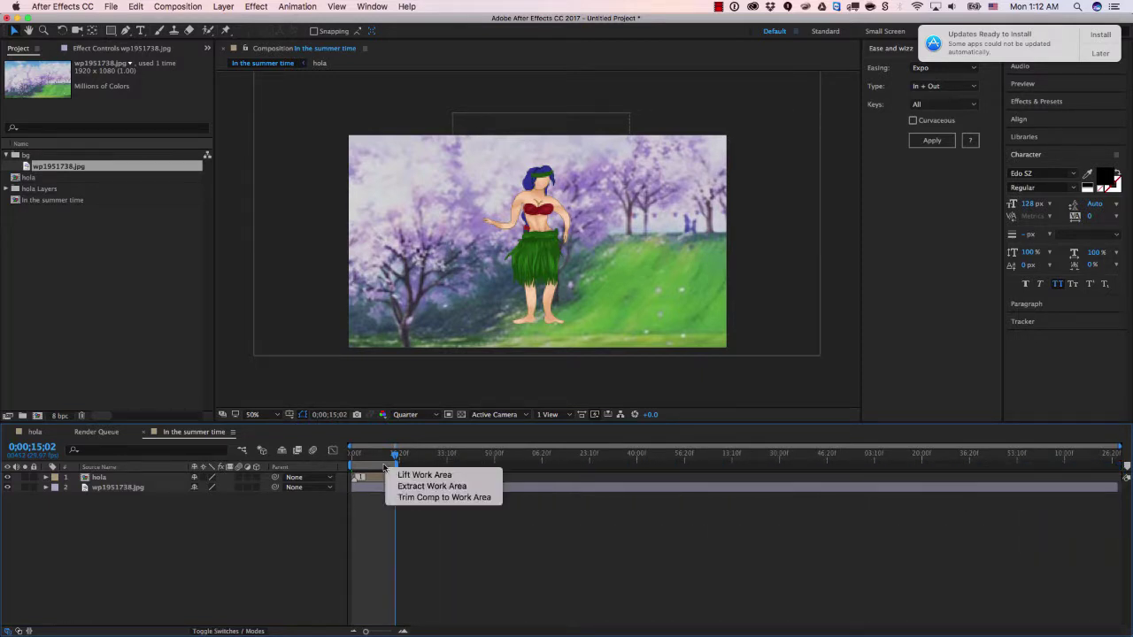
{"action": "left_click", "coordinate": [414, 497]}
{"action": "key", "text": "space"}
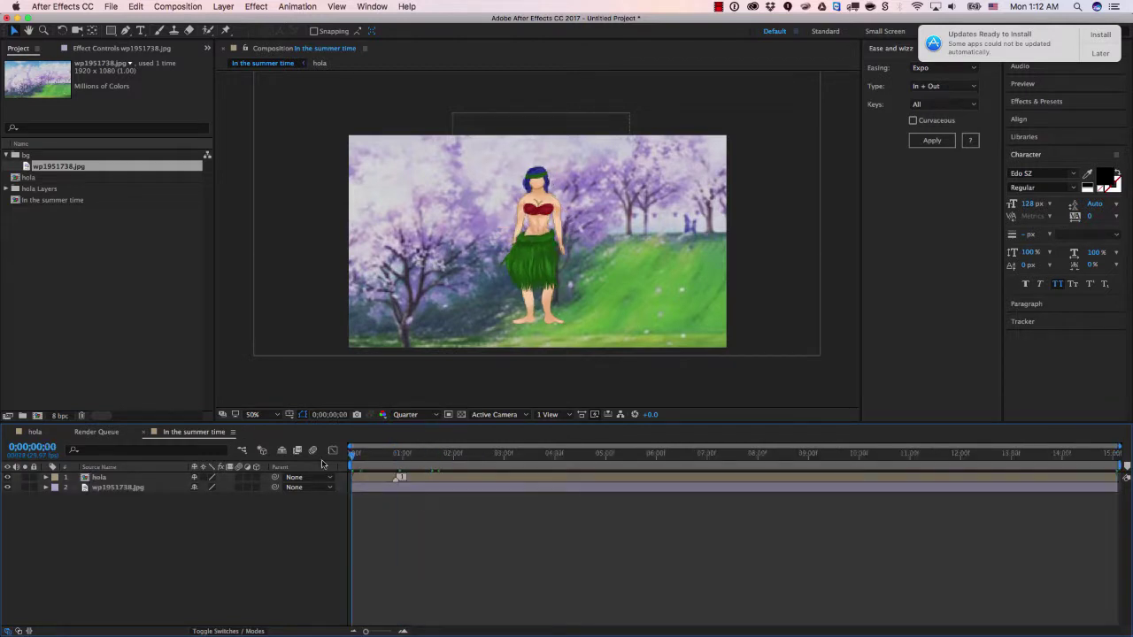
- Move the dancer down so her feet reach the frame's lower edge, and make both the hola and background layers 3D
{"action": "left_click", "coordinate": [550, 226]}
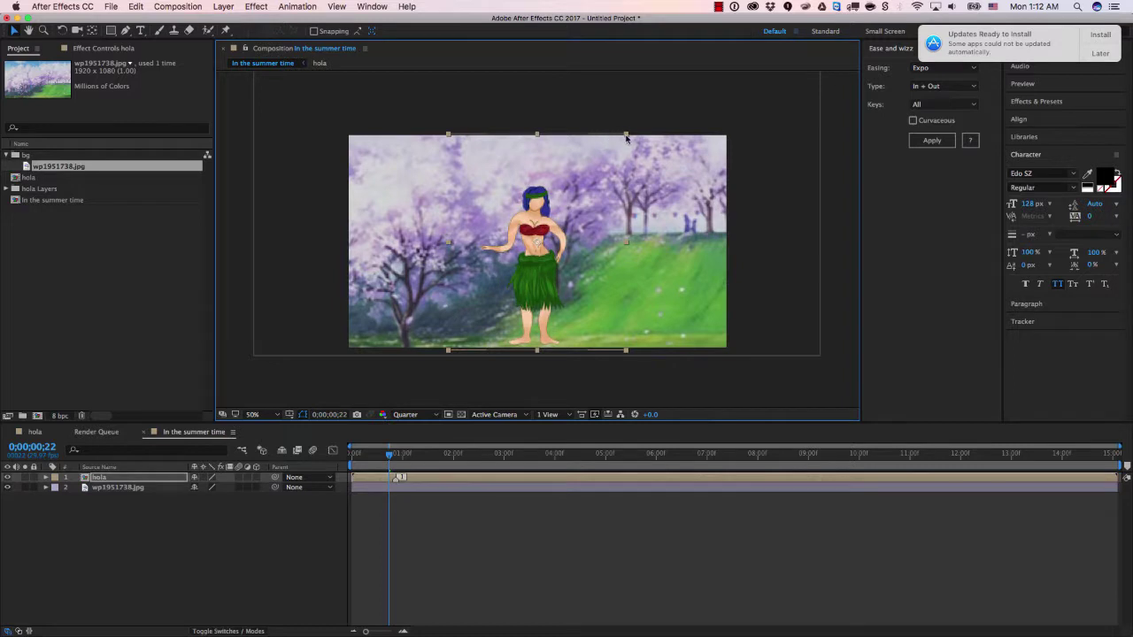
{"action": "left_click", "coordinate": [256, 477]}
{"action": "left_click", "coordinate": [255, 488]}
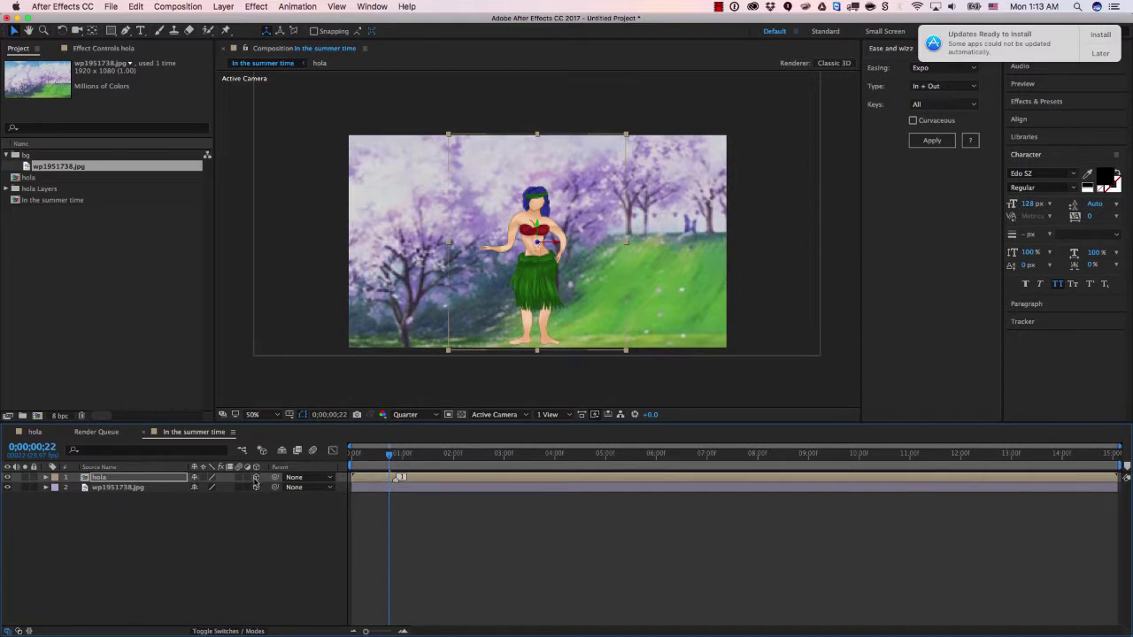
{"action": "left_click", "coordinate": [232, 631]}
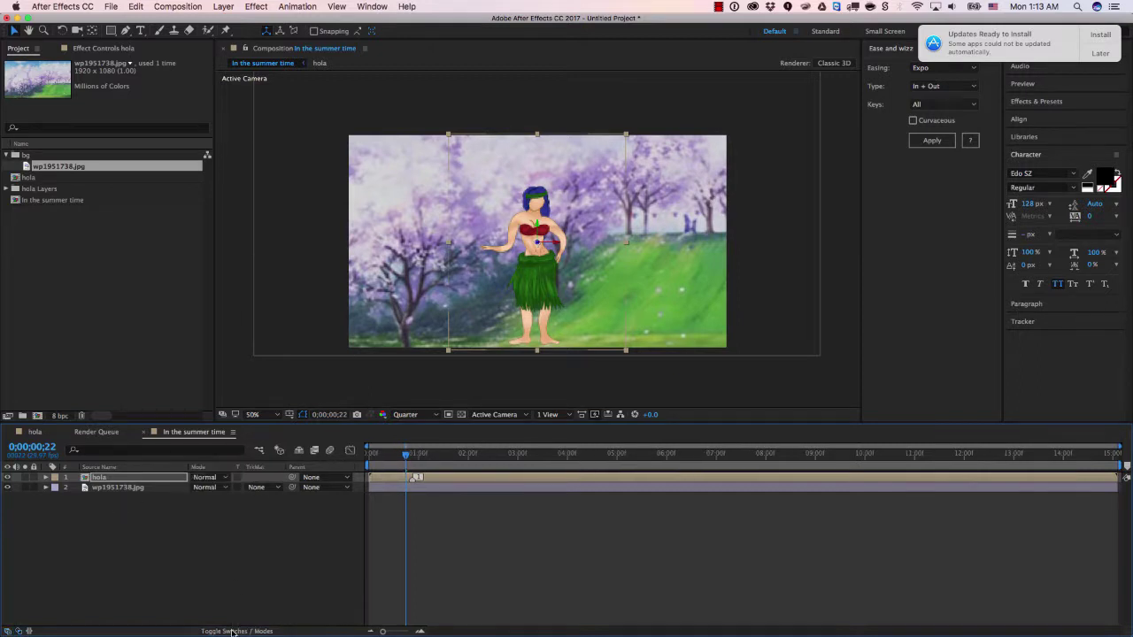
{"action": "left_click", "coordinate": [232, 631]}
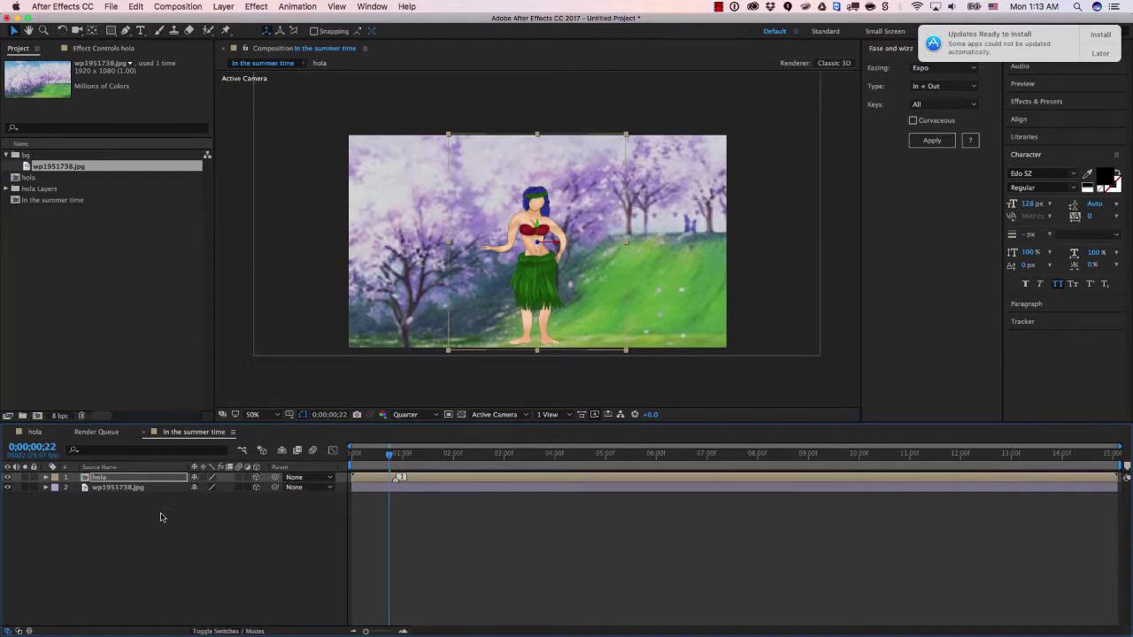
- Create a two-node camera named Camera 1 with depth of field enabled
{"action": "right_click", "coordinate": [90, 521]}
{"action": "mouse_move", "coordinate": [143, 508]}
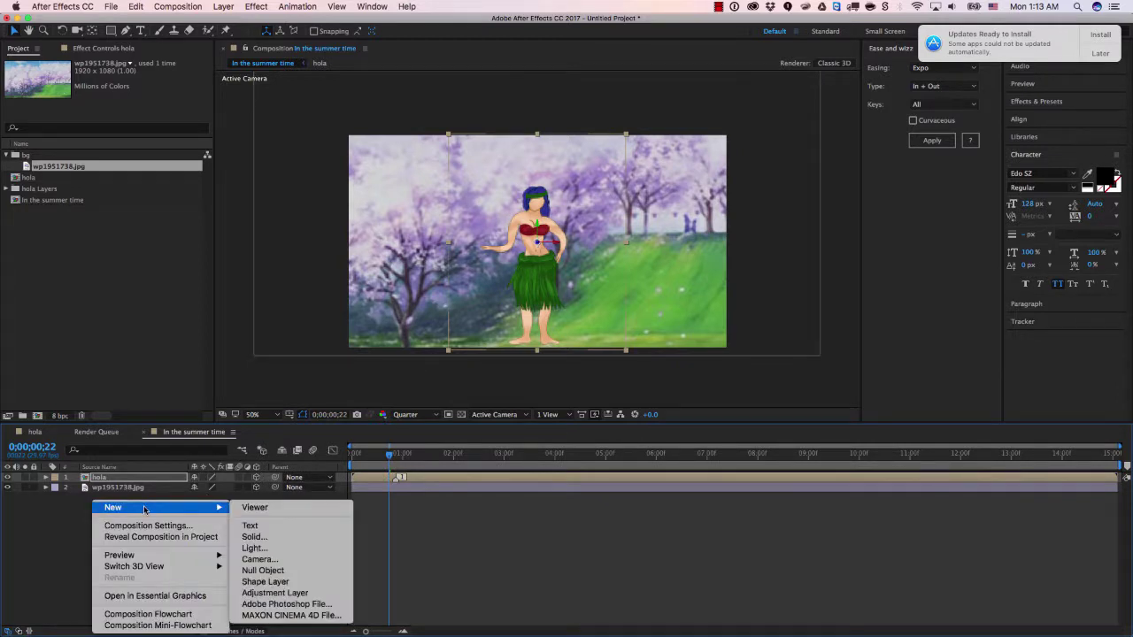
{"action": "left_click", "coordinate": [281, 562]}
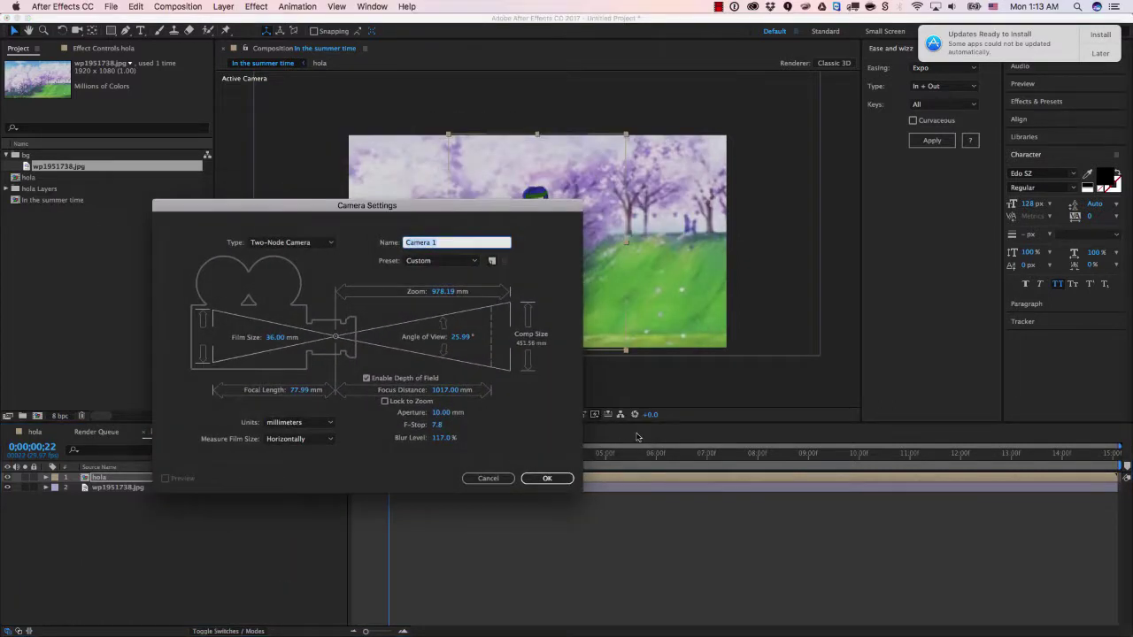
{"action": "left_click", "coordinate": [547, 478]}
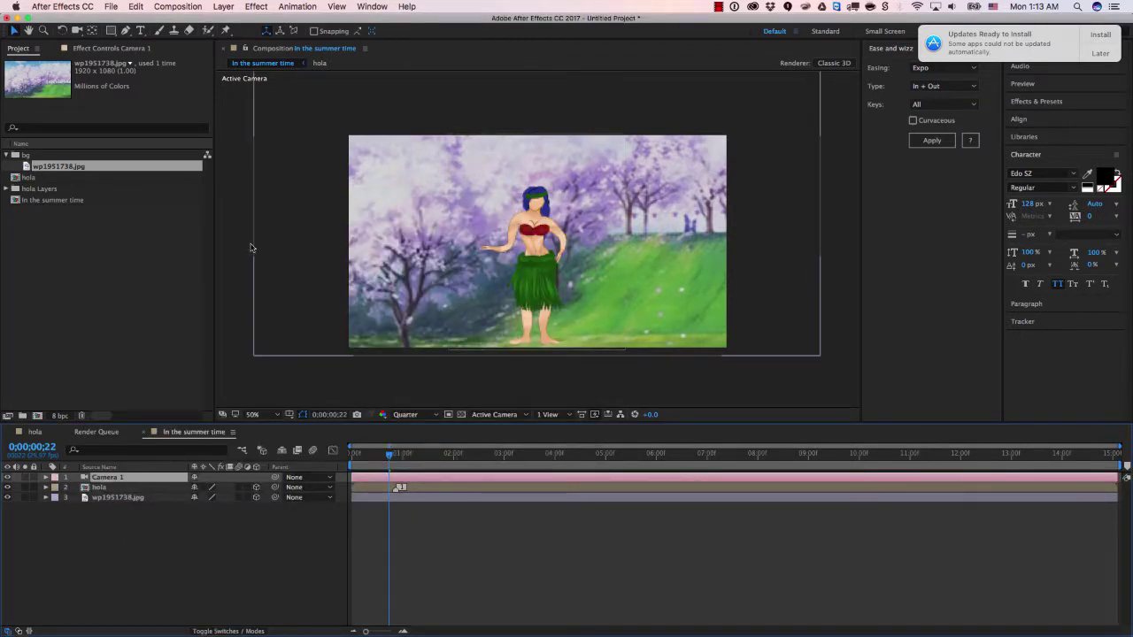
{"action": "key", "text": "c"}
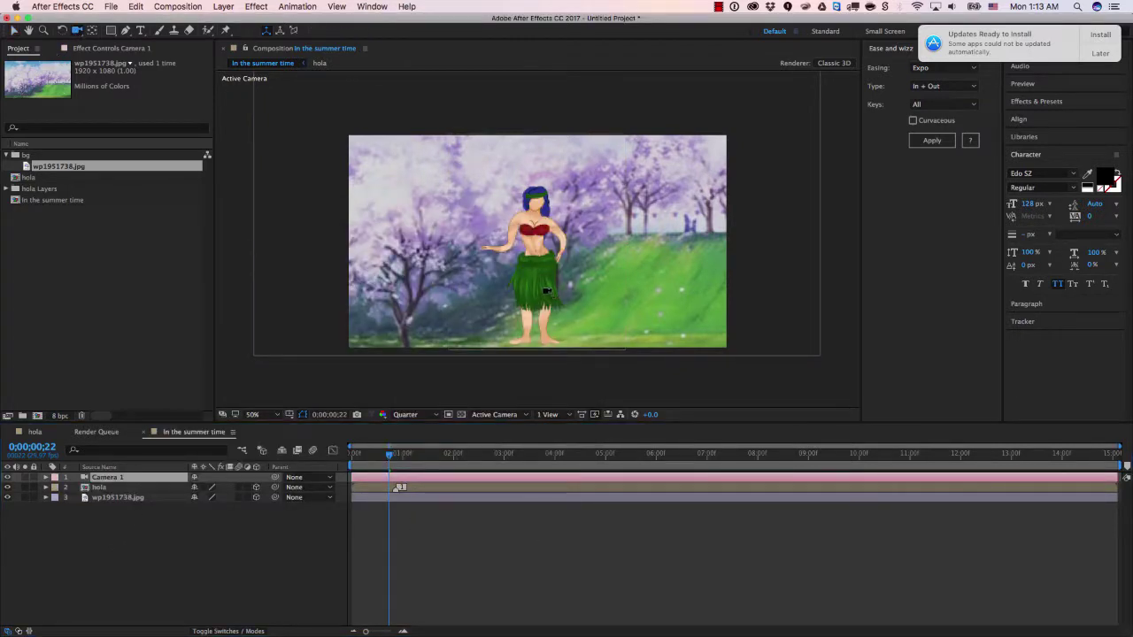
{"action": "key", "text": "c"}
{"action": "mouse_move", "coordinate": [545, 285]}
{"action": "left_mouse_down"}
{"action": "mouse_move", "coordinate": [531, 209]}
{"action": "mouse_move", "coordinate": [536, 292]}
{"action": "left_mouse_up"}
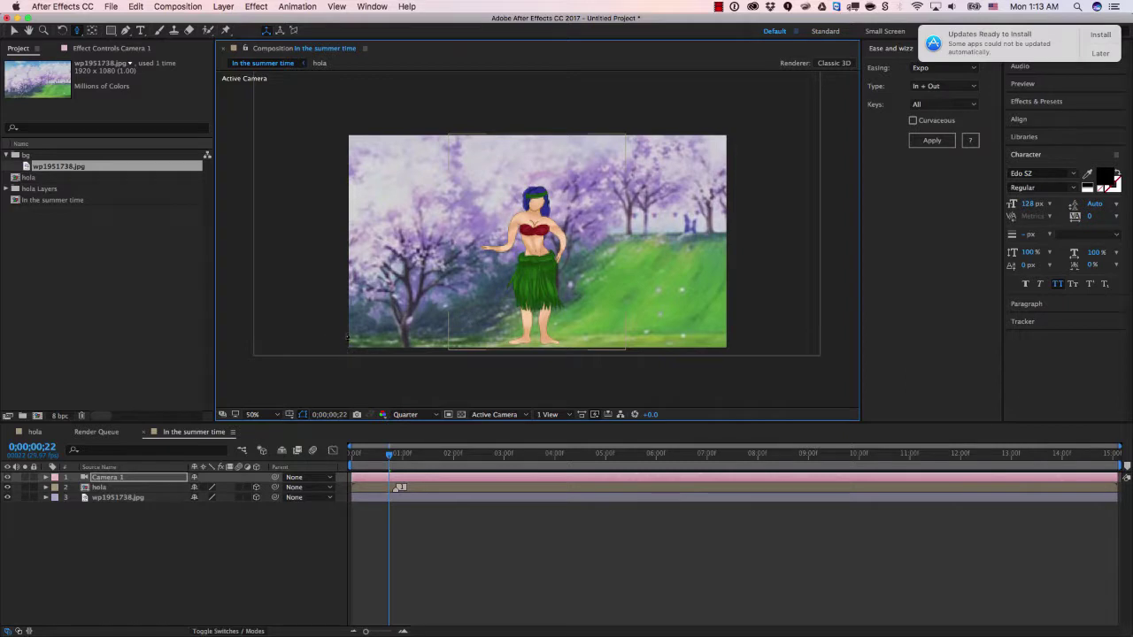
{"action": "key", "text": "v"}
- Scale the hola layer down further and move it so the dancer stands on the ground near the frame's lower edge
{"action": "left_click", "coordinate": [549, 244]}
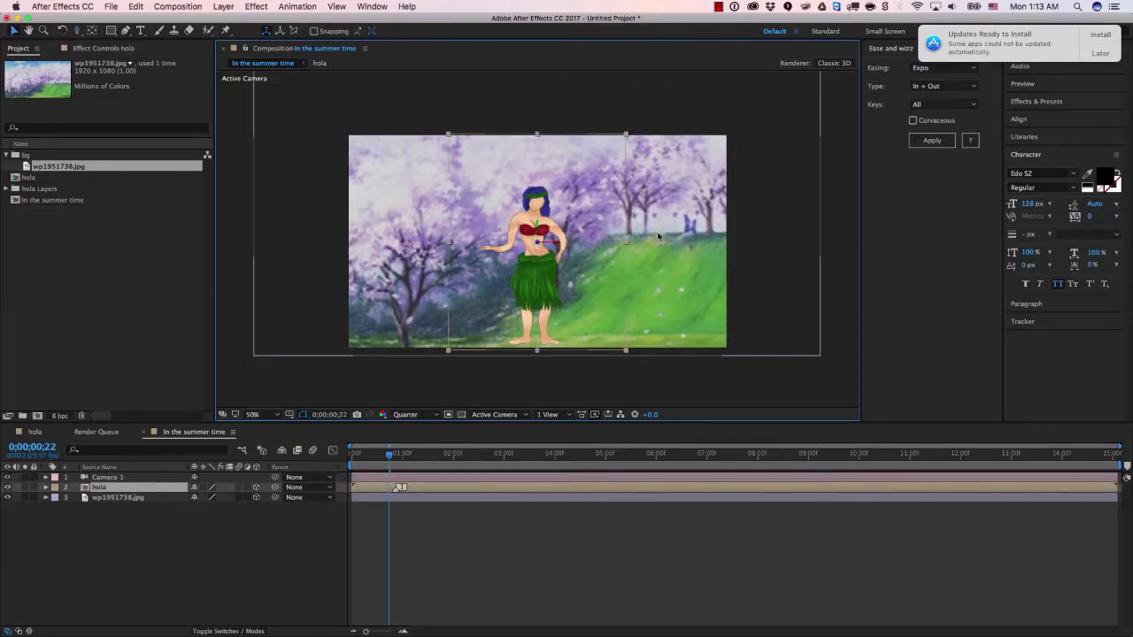
{"action": "left_click_drag", "start_coordinate": [628, 134], "coordinate": [592, 175]}
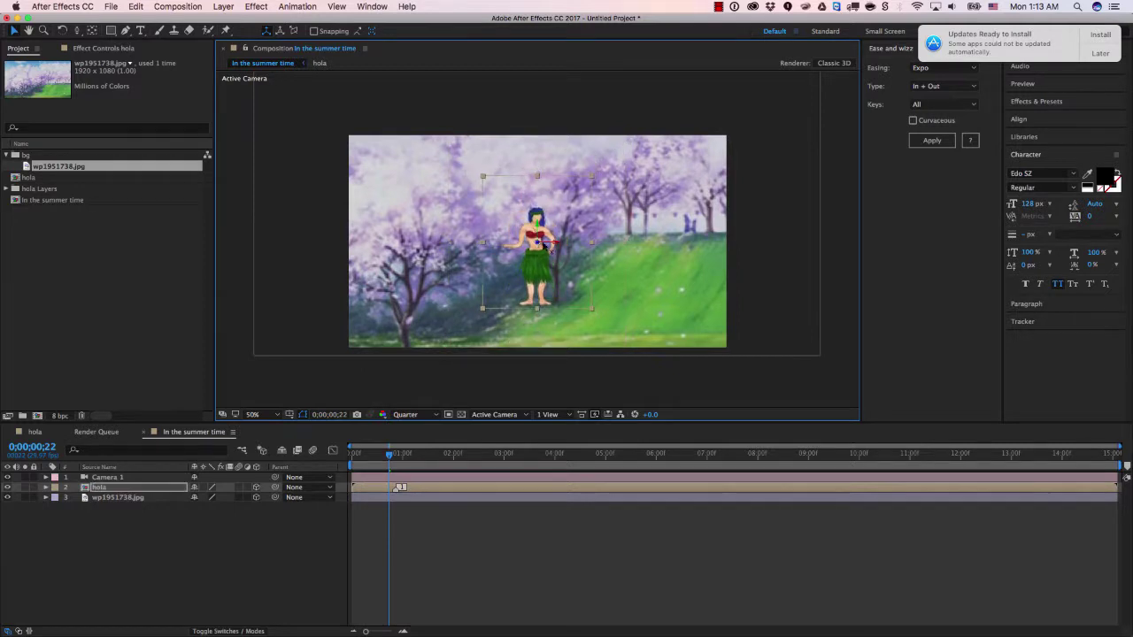
{"action": "left_click_drag", "start_coordinate": [537, 227], "coordinate": [532, 259]}
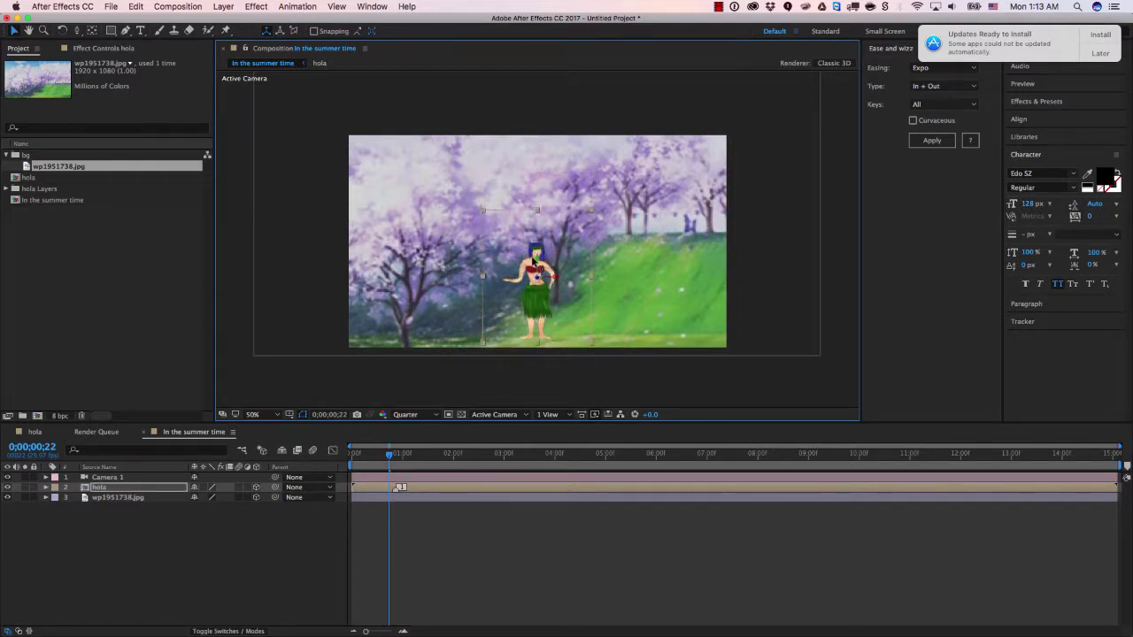
{"action": "left_click", "coordinate": [124, 517]}
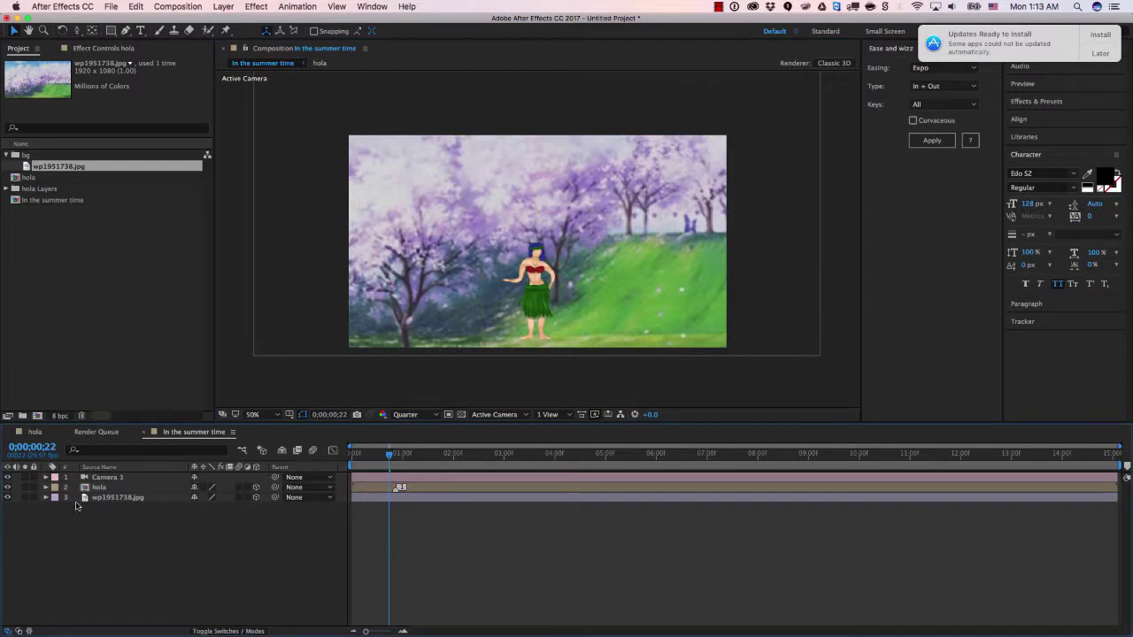
- Set starting keyframes for Camera 1's Point of Interest and Position at the beginning of the composition
{"action": "left_click", "coordinate": [96, 478]}
{"action": "left_click", "coordinate": [46, 478]}
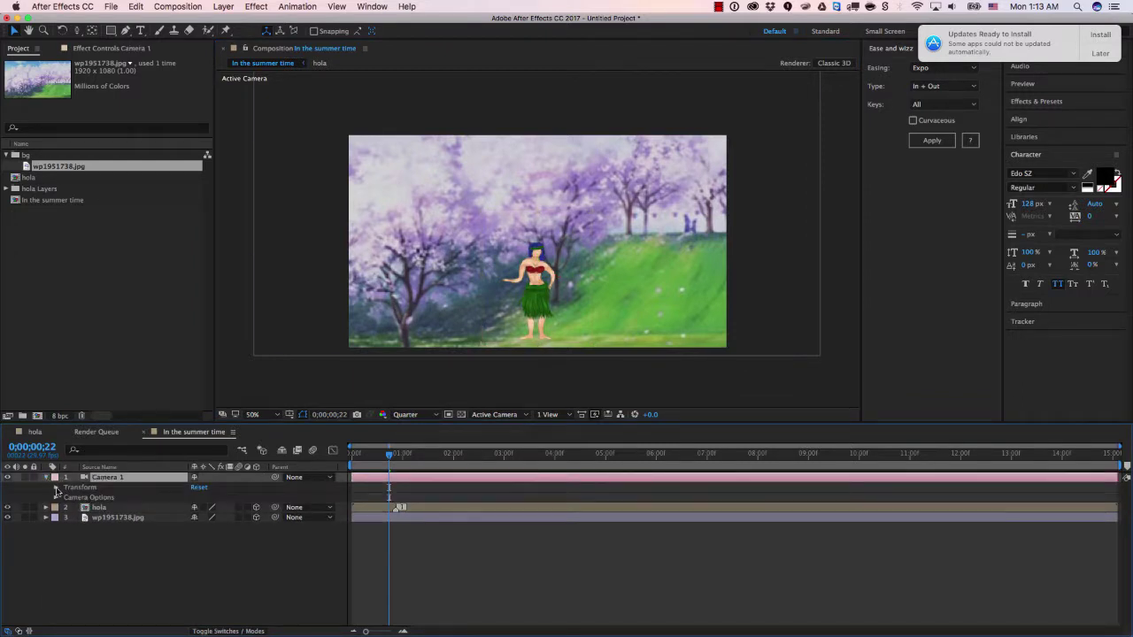
{"action": "left_click", "coordinate": [56, 488]}
{"action": "left_click", "coordinate": [75, 497]}
{"action": "left_click", "coordinate": [75, 508]}
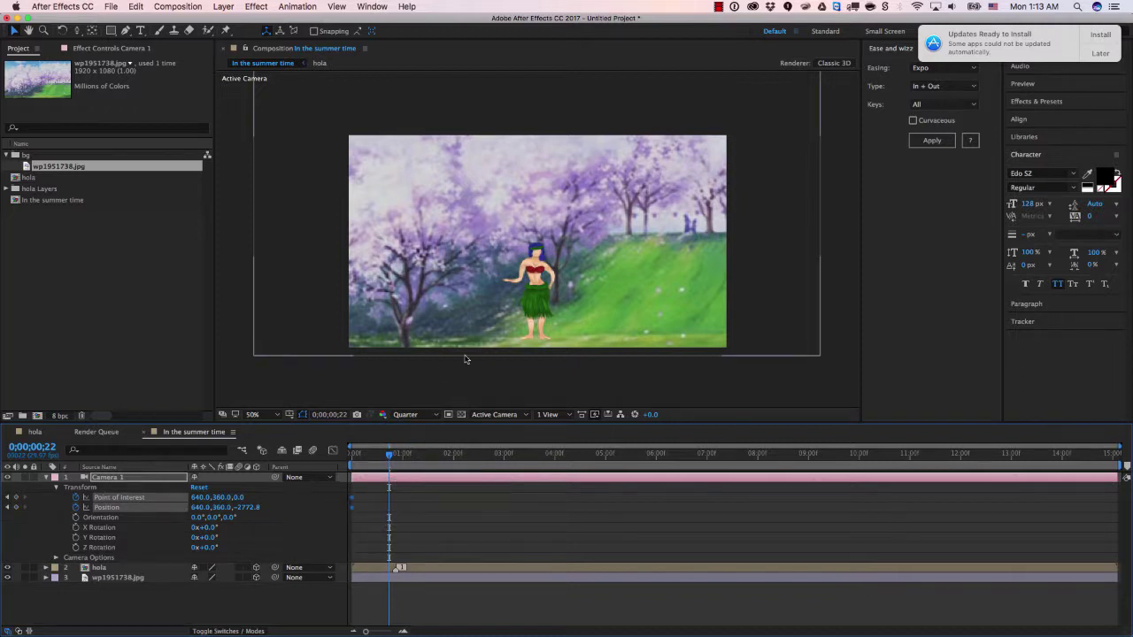
- At 0;00;00;22, move Camera 1 in and down onto the dancer, to a Position of about 639, 474, -1252.8
{"action": "key", "text": "c"}
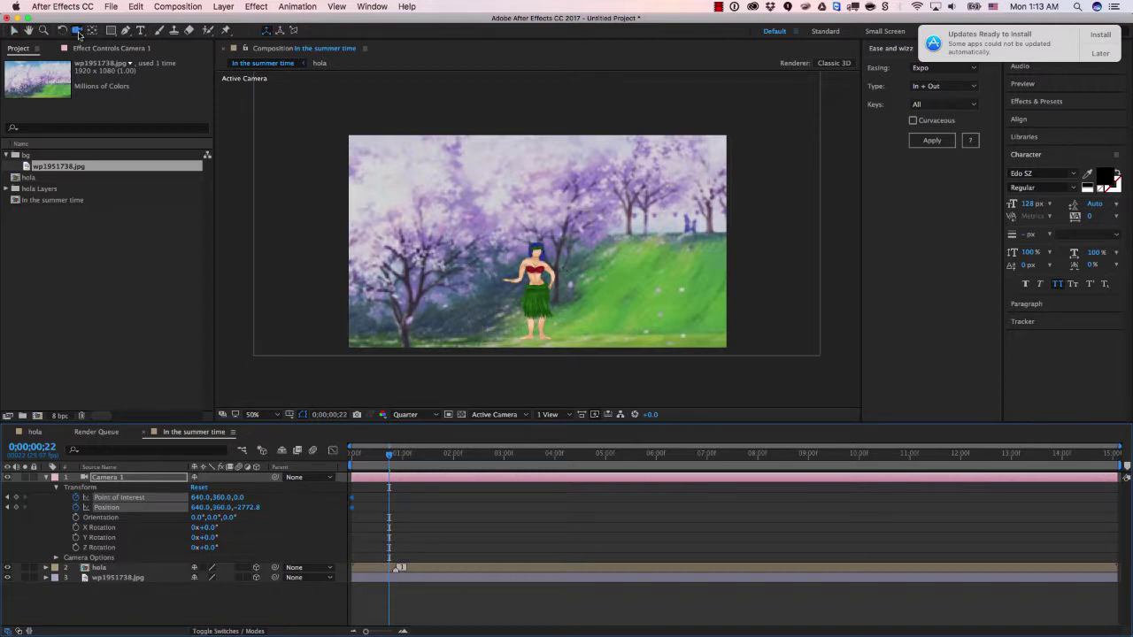
{"action": "key", "text": "c"}
{"action": "key", "text": "c"}
{"action": "left_click_drag", "start_coordinate": [529, 272], "coordinate": [518, 250]}
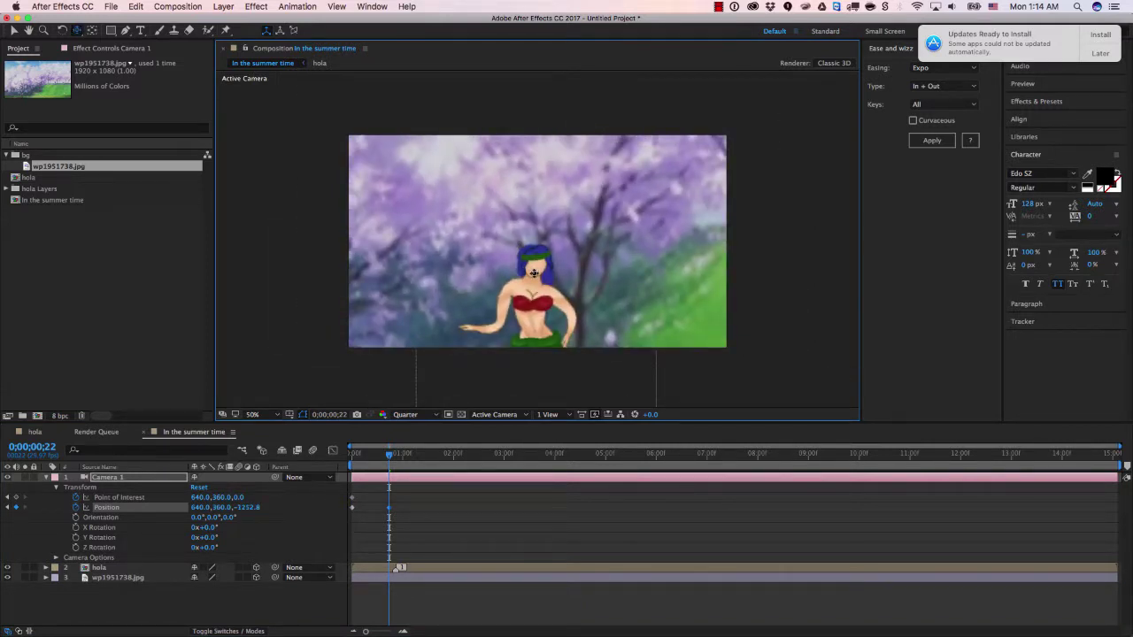
{"action": "left_click_drag", "start_coordinate": [490, 257], "coordinate": [525, 195]}
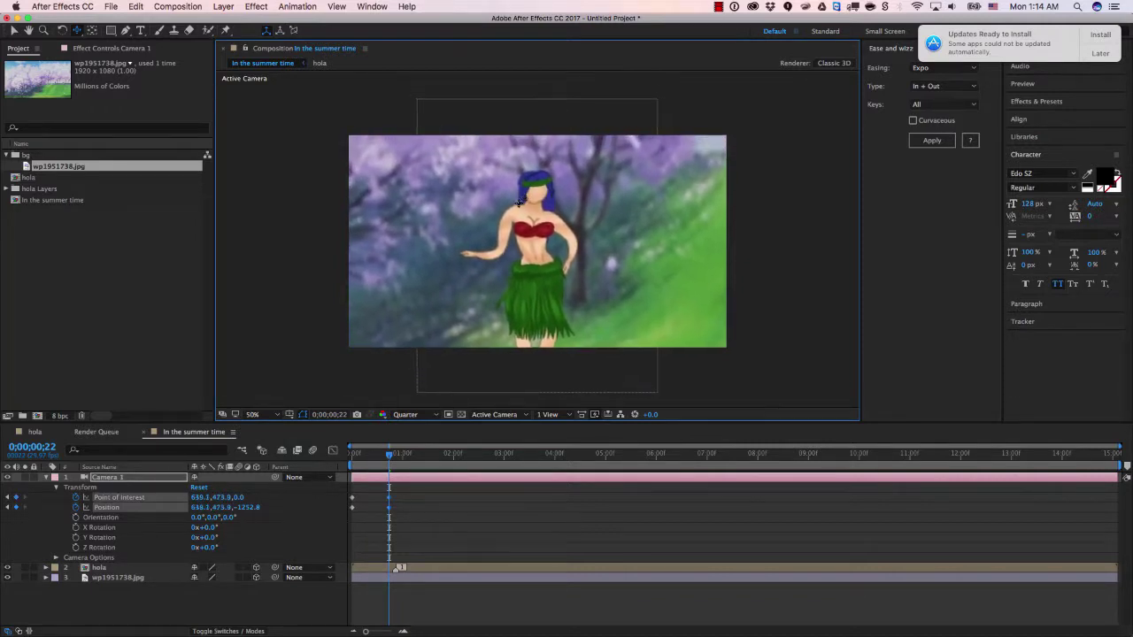
- Apply a Gaussian Blur to the wp1951738.jpg background layer with Blurriness 24.3 and Repeat Edge Pixels enabled
{"action": "left_click", "coordinate": [106, 580]}
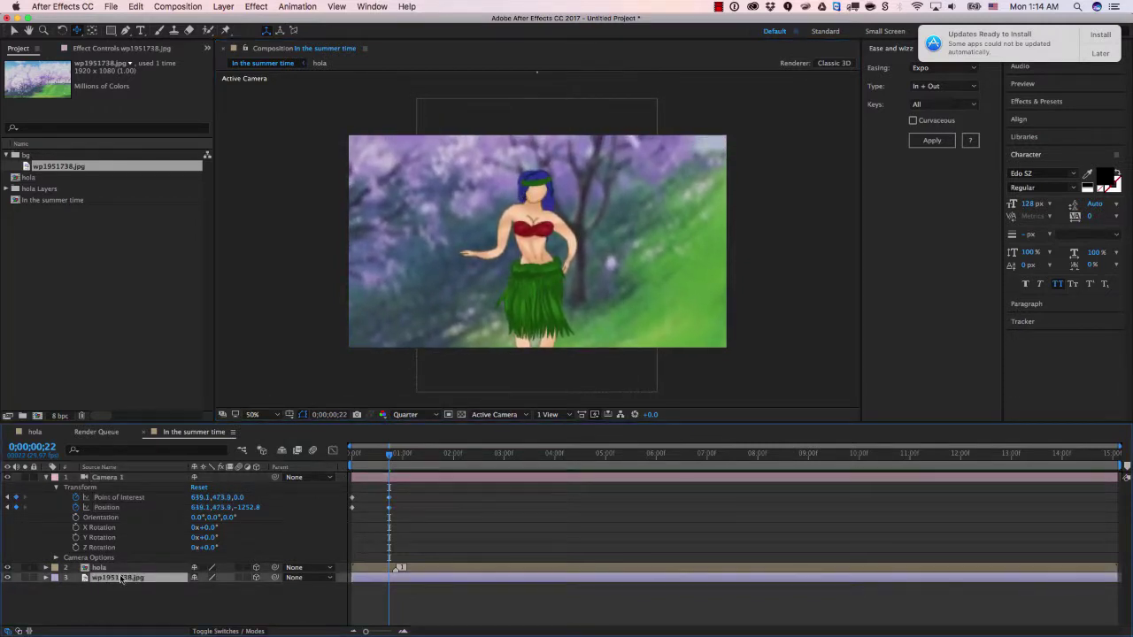
{"action": "left_click", "coordinate": [256, 6]}
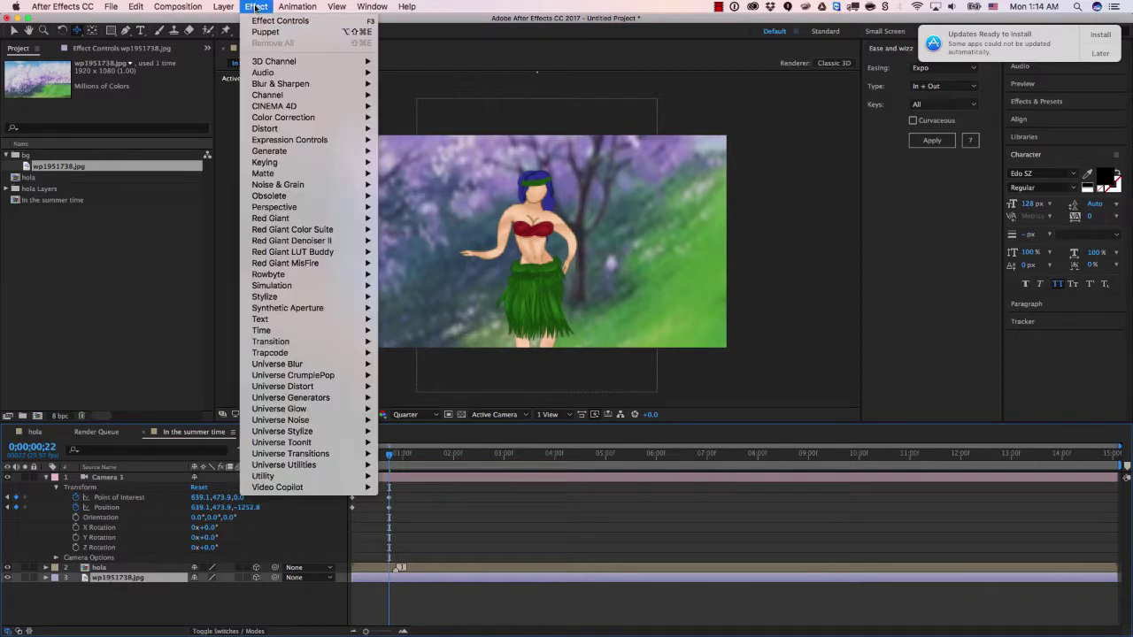
{"action": "mouse_move", "coordinate": [367, 89]}
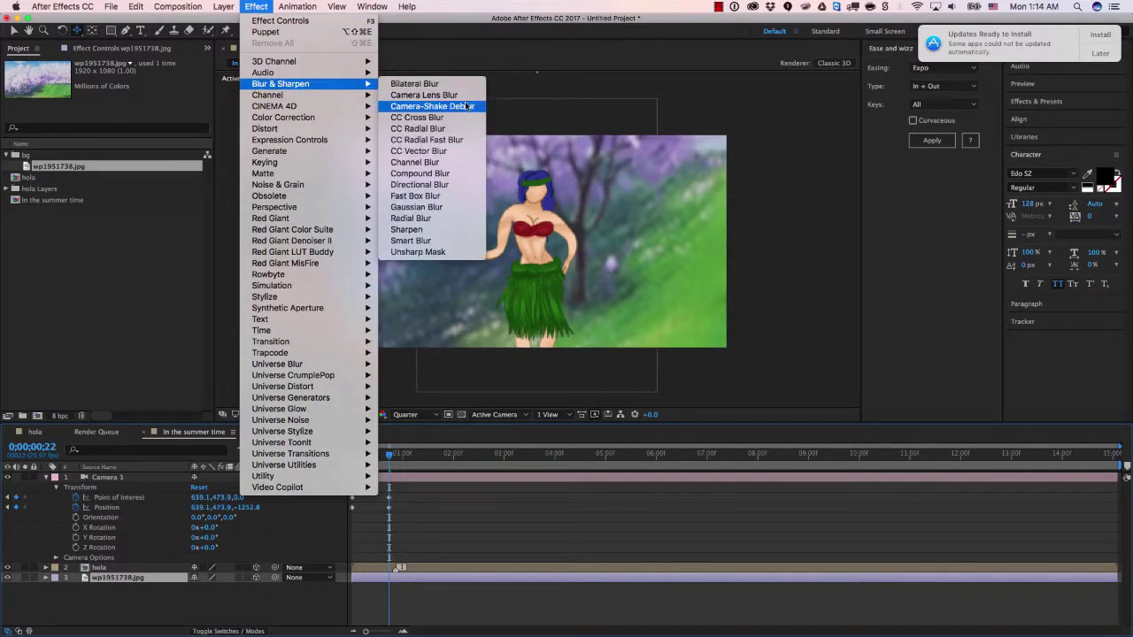
{"action": "left_click", "coordinate": [418, 207]}
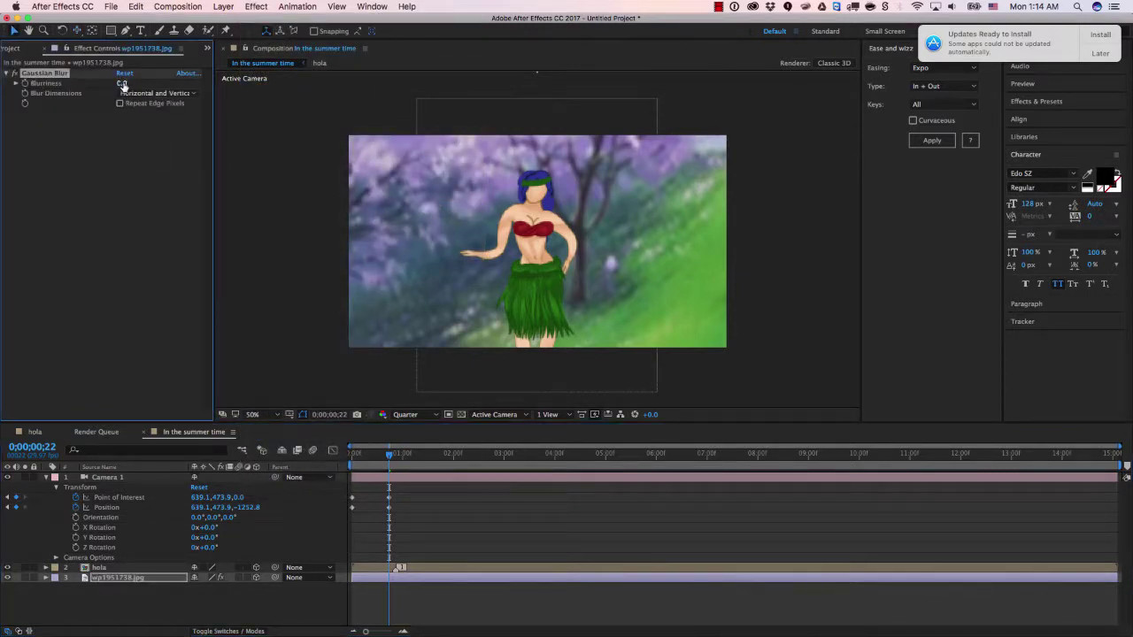
{"action": "left_click_drag", "start_coordinate": [123, 82], "coordinate": [134, 82]}
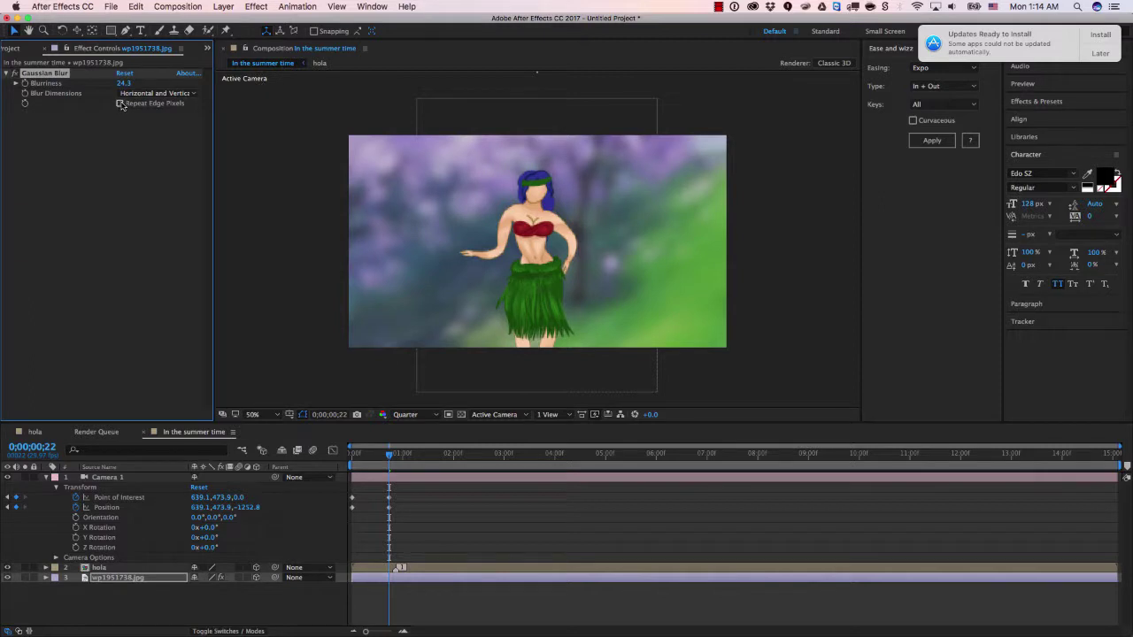
{"action": "left_click_drag", "start_coordinate": [388, 453], "coordinate": [352, 453]}
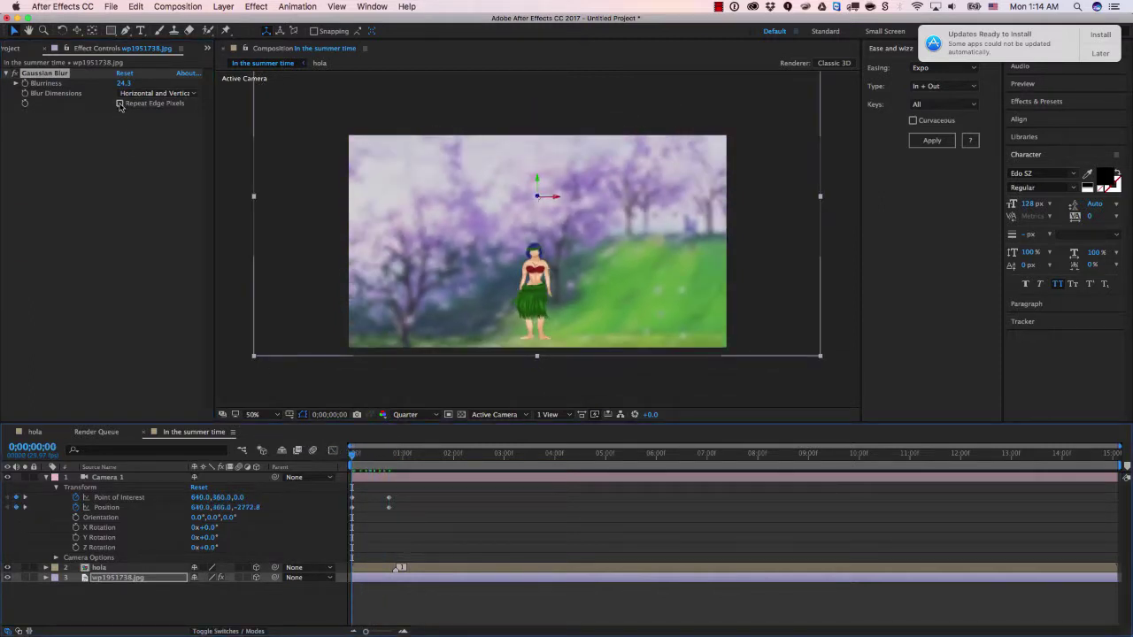
{"action": "left_click", "coordinate": [120, 103]}
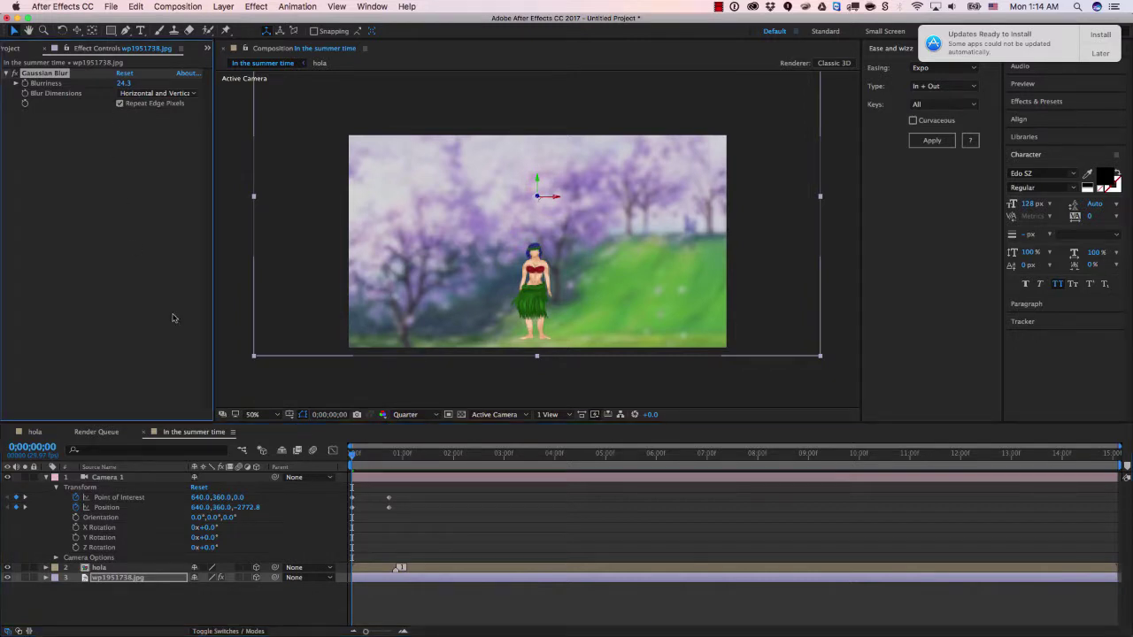
- Move Camera 1's ending Point of Interest and Position keyframes to about 4 seconds, and apply Easy Ease to the start and end keyframes
{"action": "key", "text": "space"}
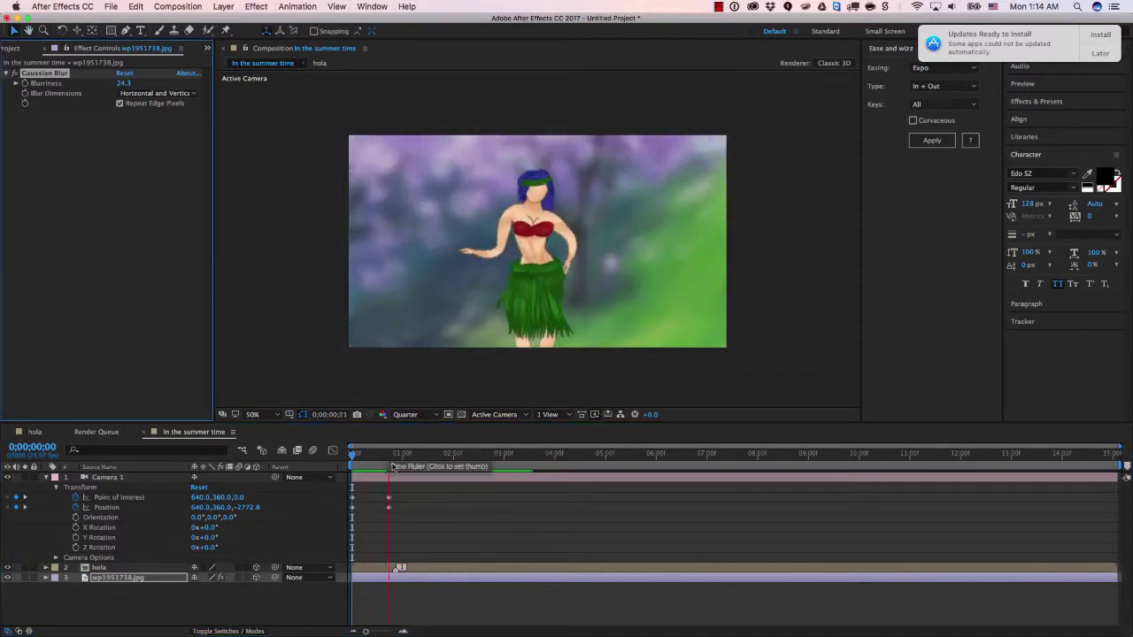
{"action": "left_click_drag", "start_coordinate": [416, 488], "coordinate": [553, 501]}
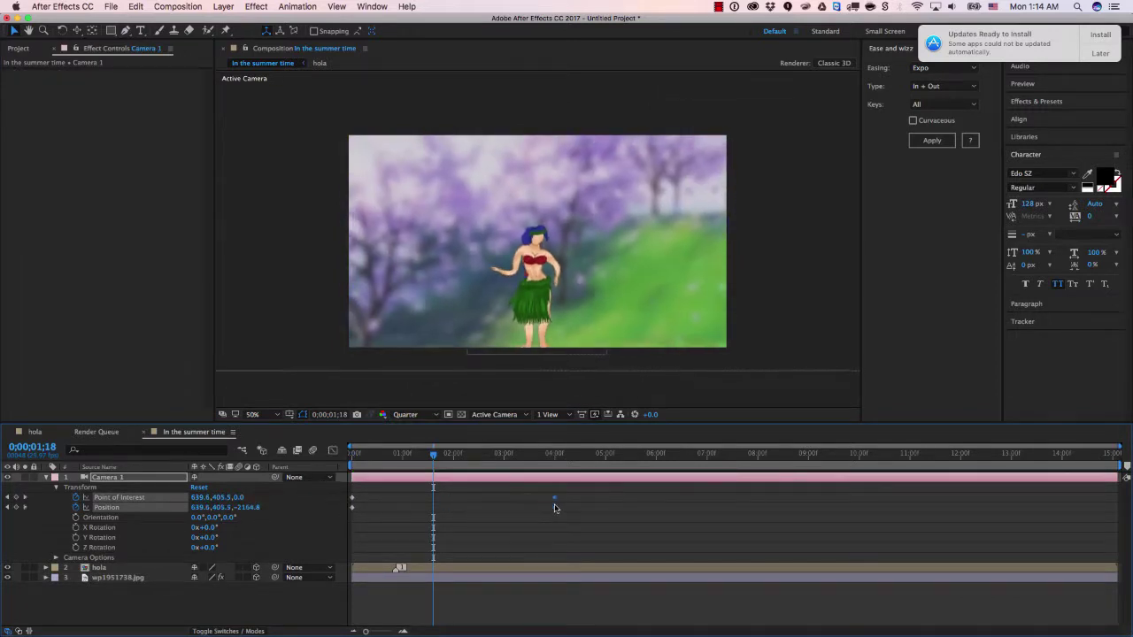
{"action": "right_click", "coordinate": [354, 499]}
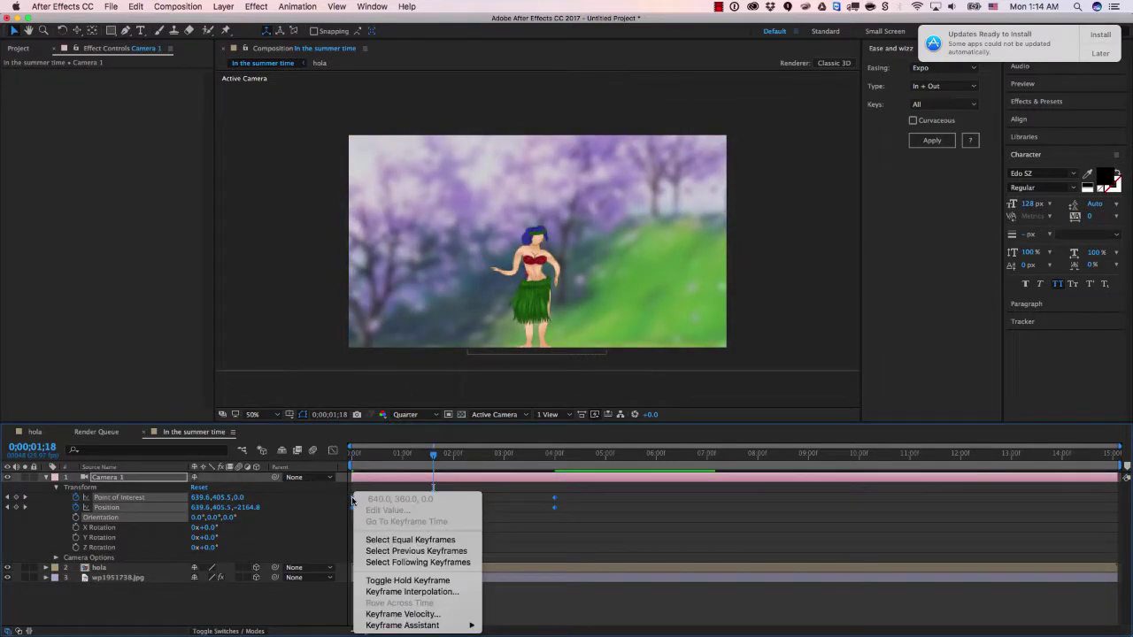
{"action": "mouse_move", "coordinate": [425, 626]}
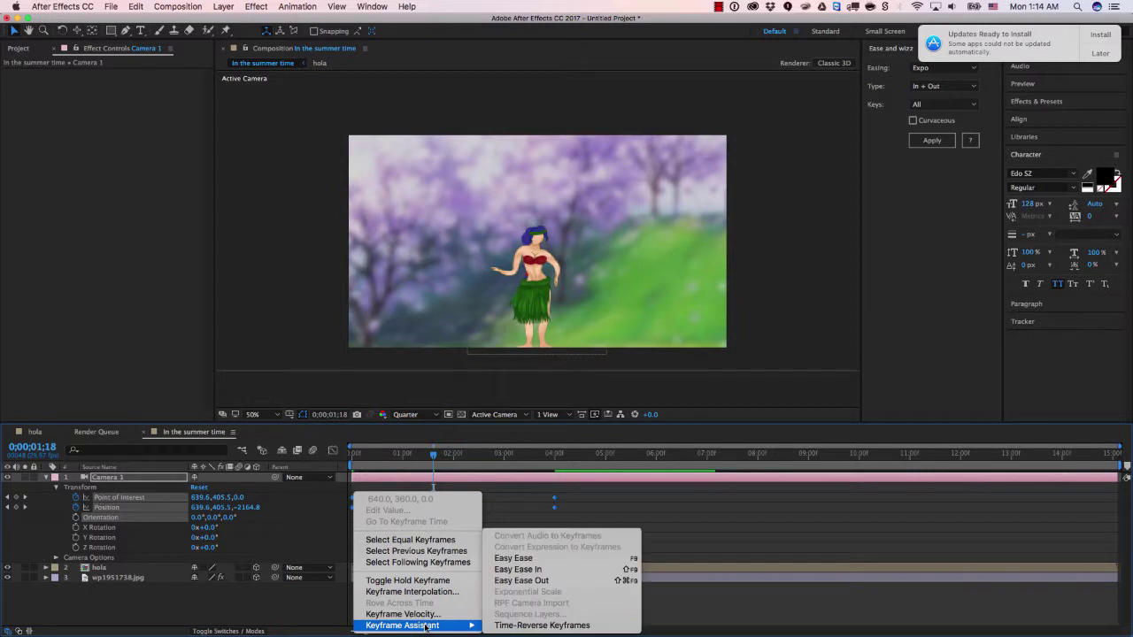
{"action": "left_click", "coordinate": [524, 559]}
{"action": "key", "text": "Home"}
{"action": "key", "text": "space"}
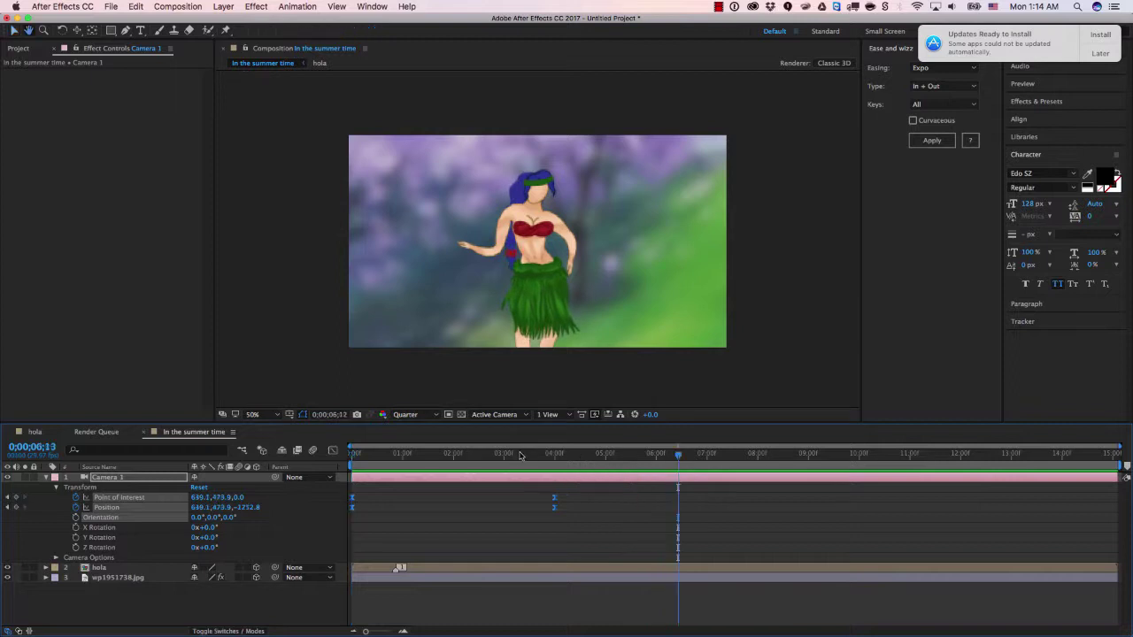
{"action": "left_click", "coordinate": [25, 534]}
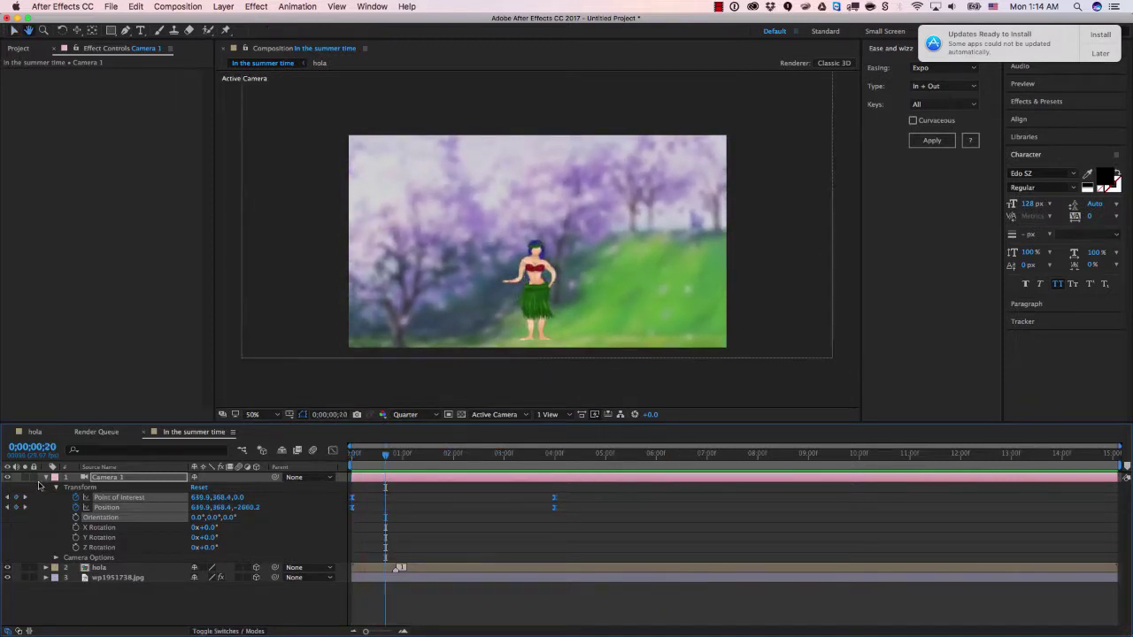
{"action": "left_click", "coordinate": [46, 477]}
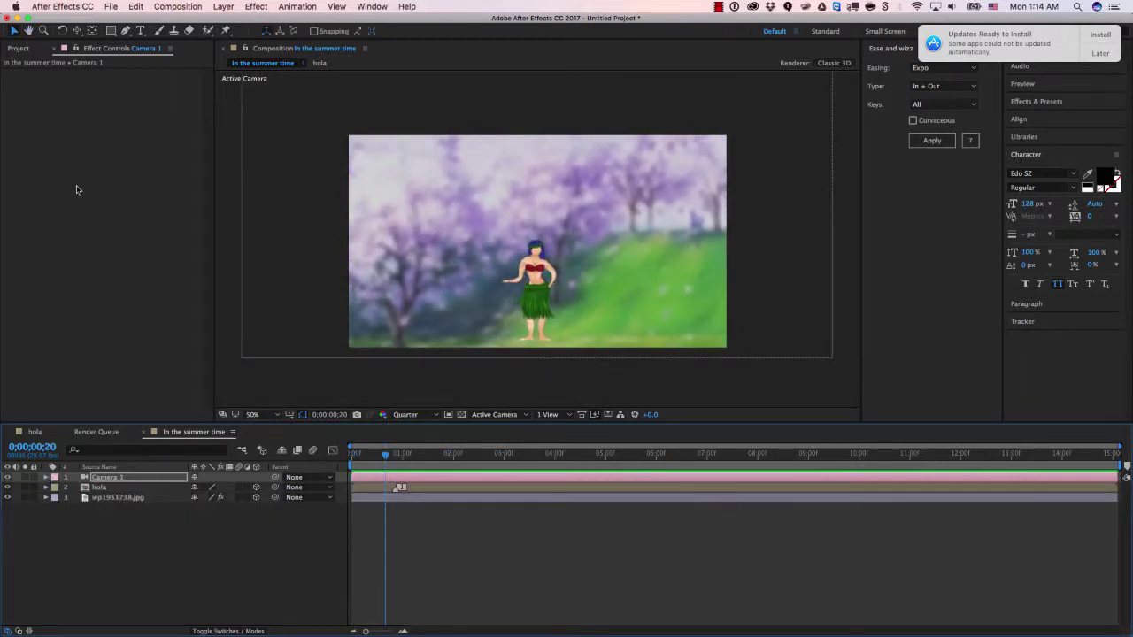
- Import the cherry blossoms audio track from the Music library into the project
{"action": "left_click", "coordinate": [22, 47]}
{"action": "left_click", "coordinate": [53, 248]}
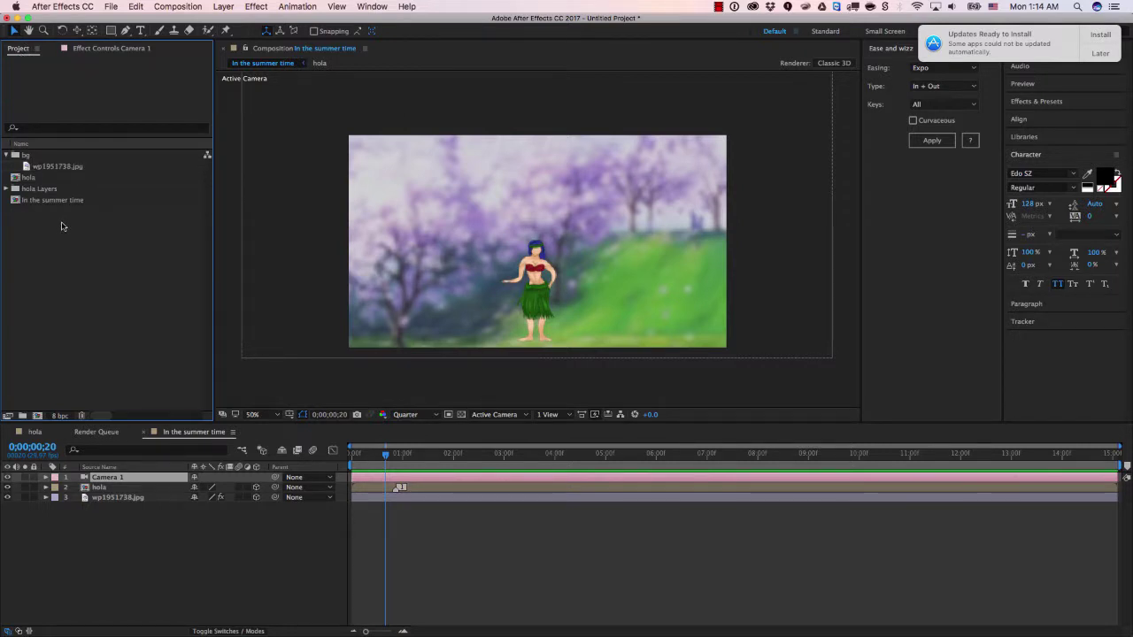
{"action": "double_click", "coordinate": [61, 227]}
{"action": "scroll", "coordinate": [413, 203], "scroll_direction": "down", "scroll_amount": 10}
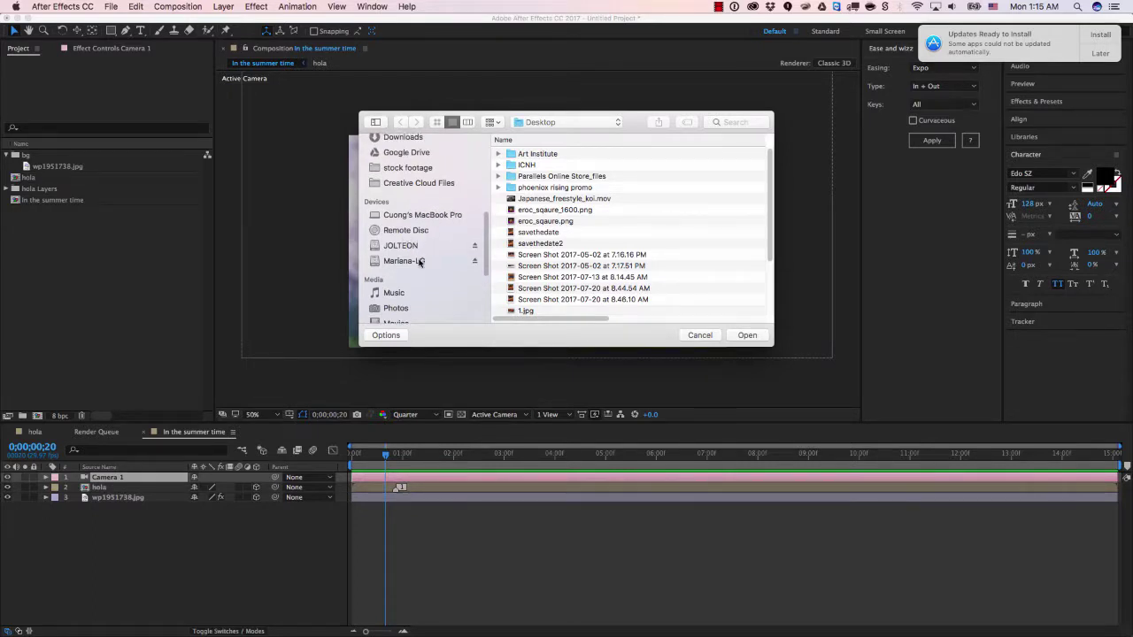
{"action": "scroll", "coordinate": [421, 261], "scroll_direction": "up", "scroll_amount": 10}
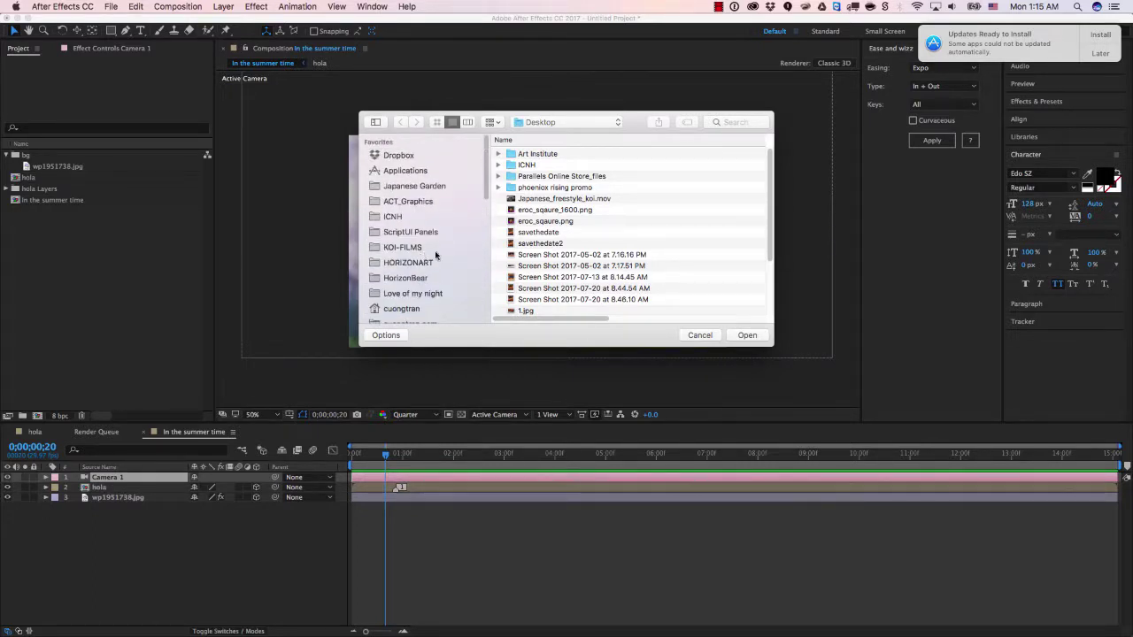
{"action": "scroll", "coordinate": [407, 221], "scroll_direction": "down", "scroll_amount": 10}
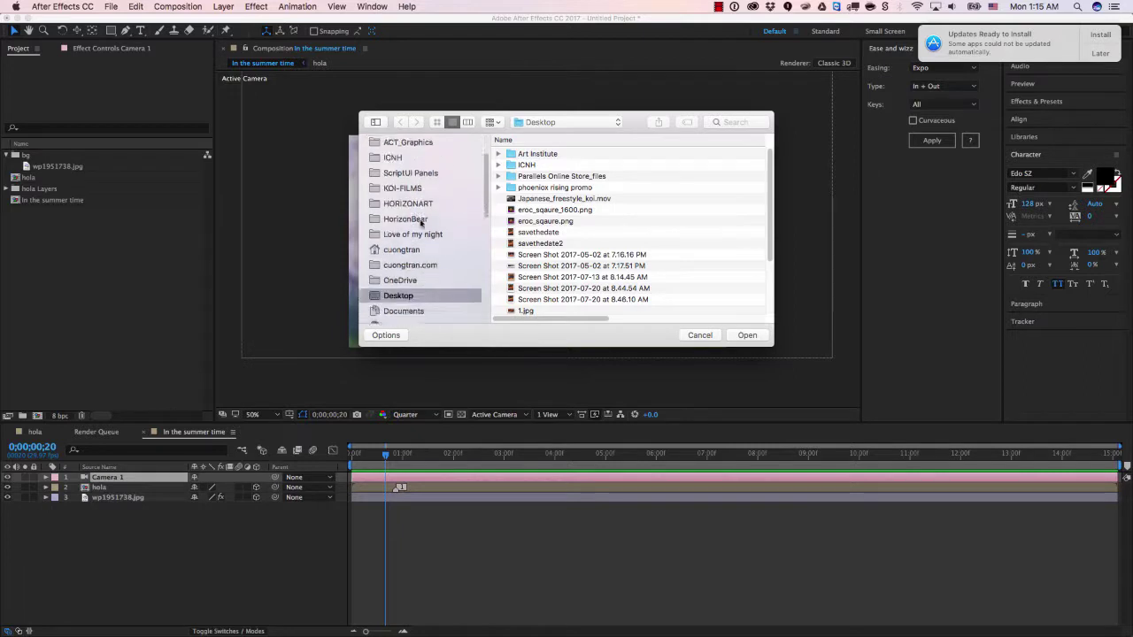
{"action": "scroll", "coordinate": [407, 222], "scroll_direction": "up", "scroll_amount": 3}
{"action": "left_click", "coordinate": [408, 176]}
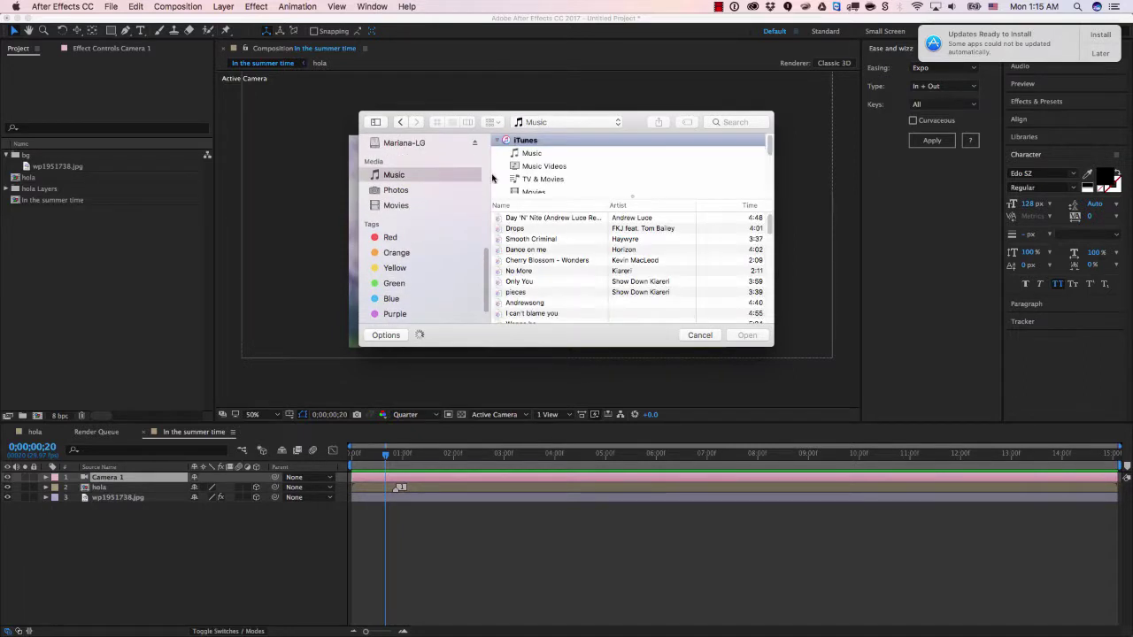
{"action": "left_click", "coordinate": [553, 260]}
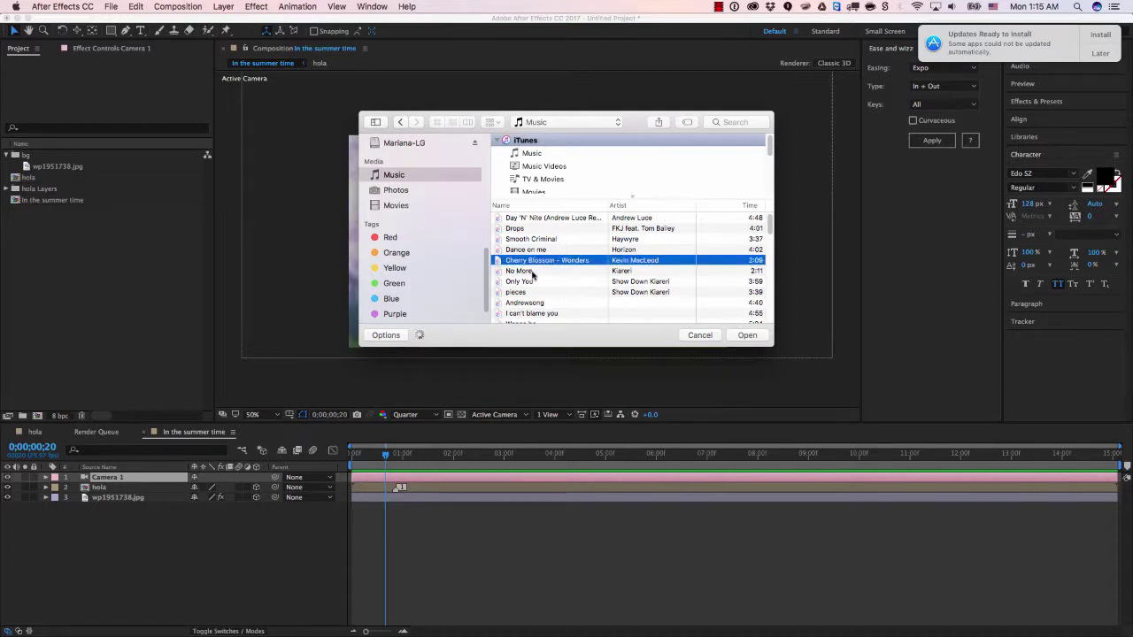
{"action": "scroll", "coordinate": [536, 274], "scroll_direction": "down", "scroll_amount": 10}
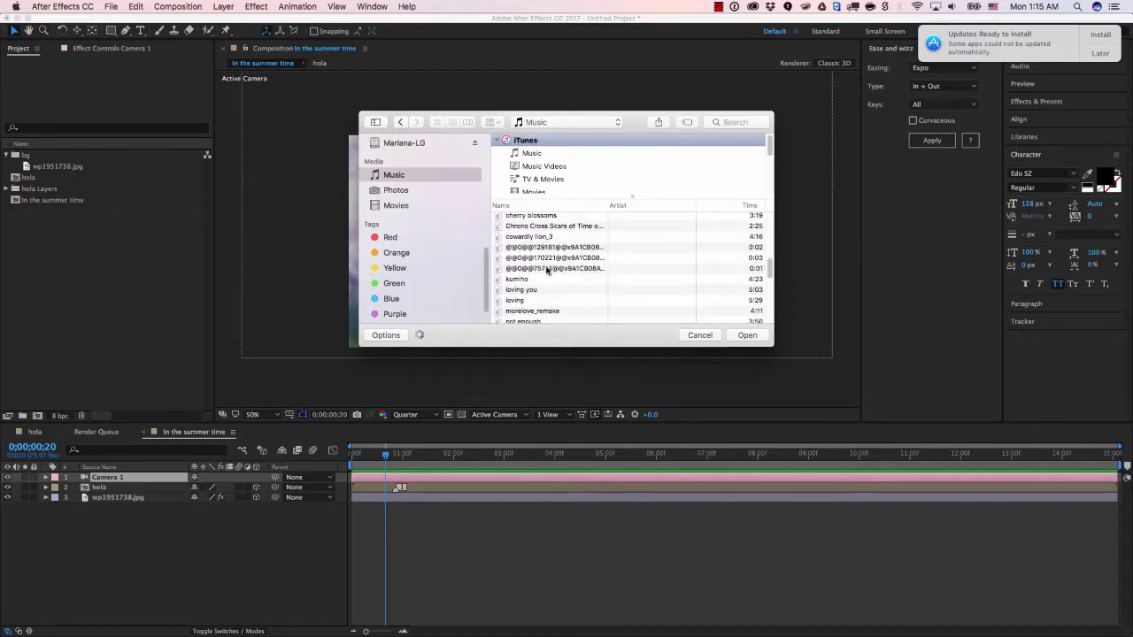
{"action": "scroll", "coordinate": [548, 270], "scroll_direction": "up", "scroll_amount": 1}
{"action": "left_click", "coordinate": [538, 230]}
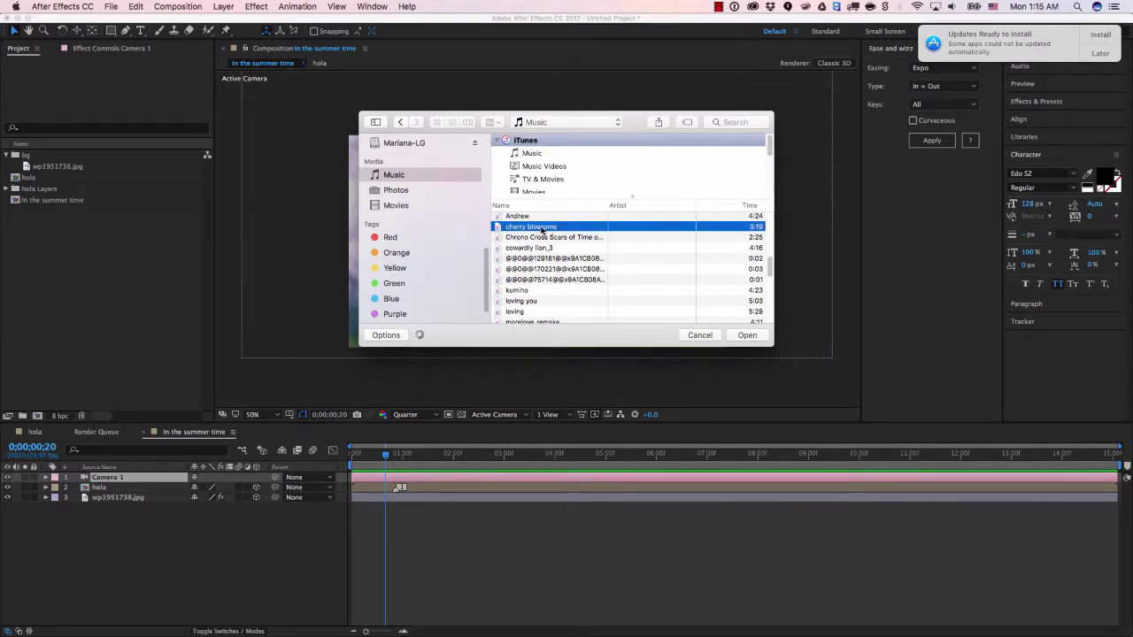
{"action": "left_click", "coordinate": [746, 335]}
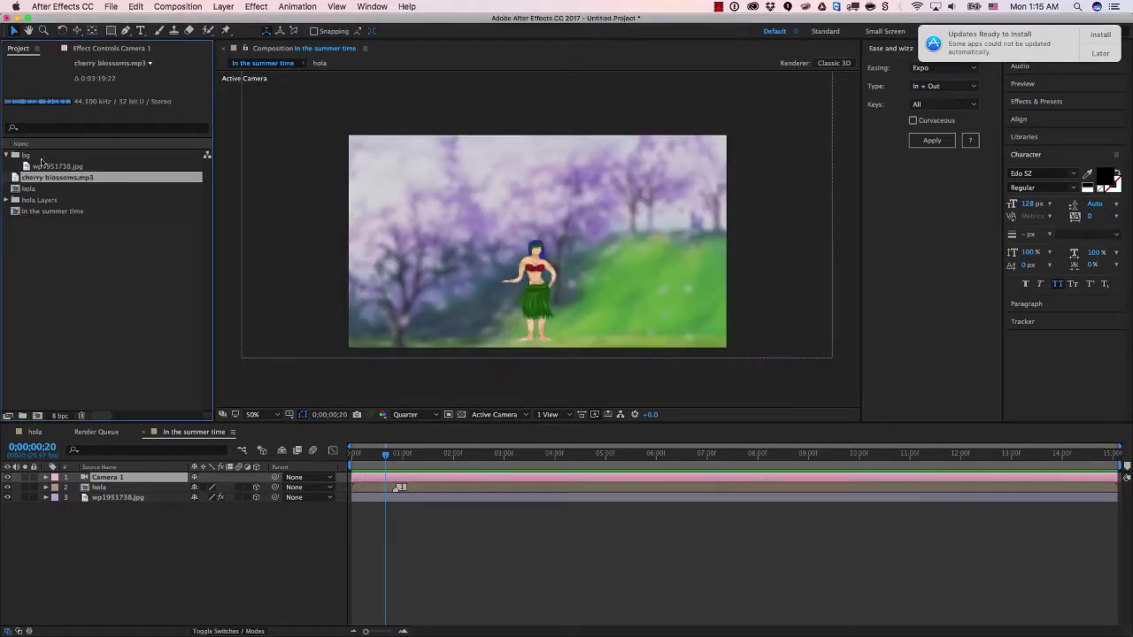
- Add cherry blossoms.mp3 to the composition below the background layer and preview the animation with sound from the beginning
{"action": "left_click_drag", "start_coordinate": [55, 180], "coordinate": [117, 506]}
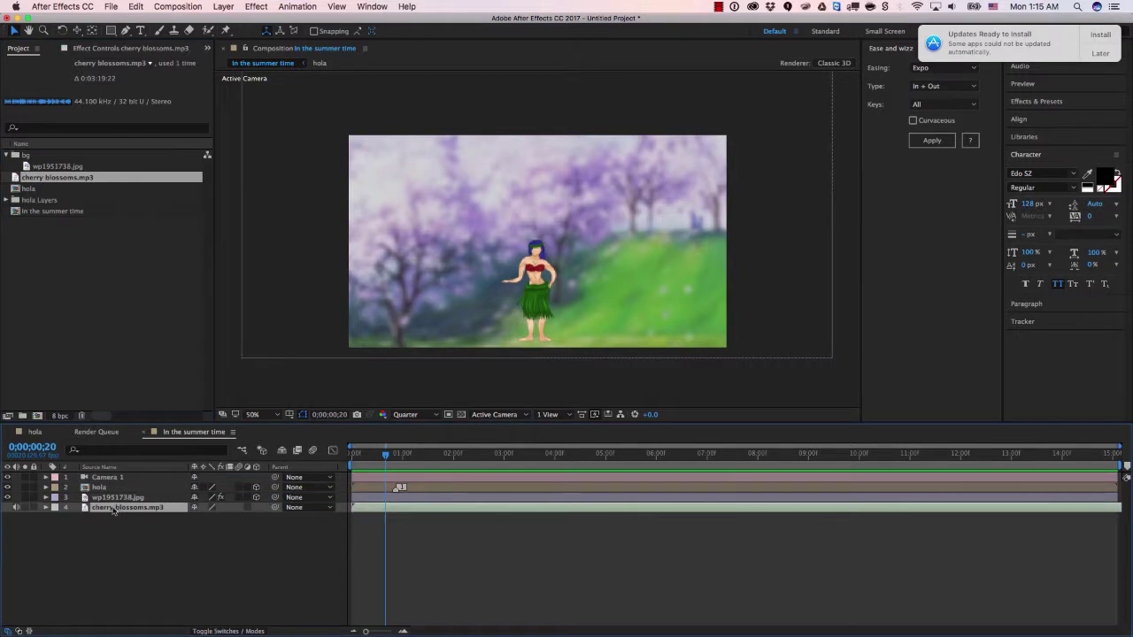
{"action": "left_click_drag", "start_coordinate": [372, 456], "coordinate": [332, 449]}
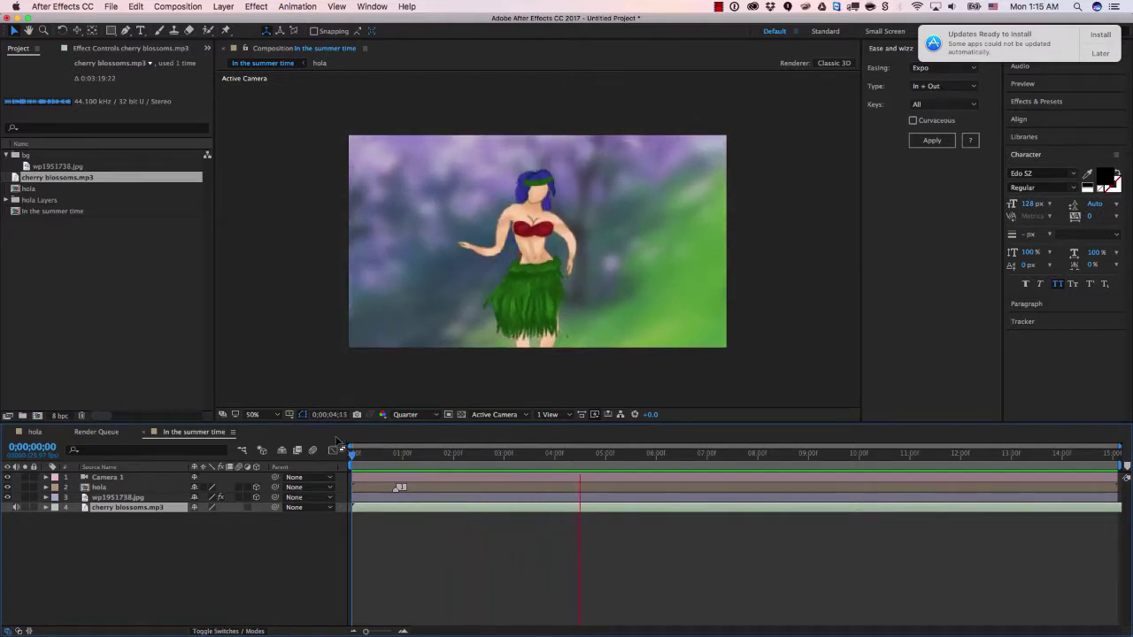
{"action": "left_click", "coordinate": [478, 546]}
{"action": "left_click_drag", "start_coordinate": [525, 459], "coordinate": [343, 450]}
{"action": "key", "text": "space"}
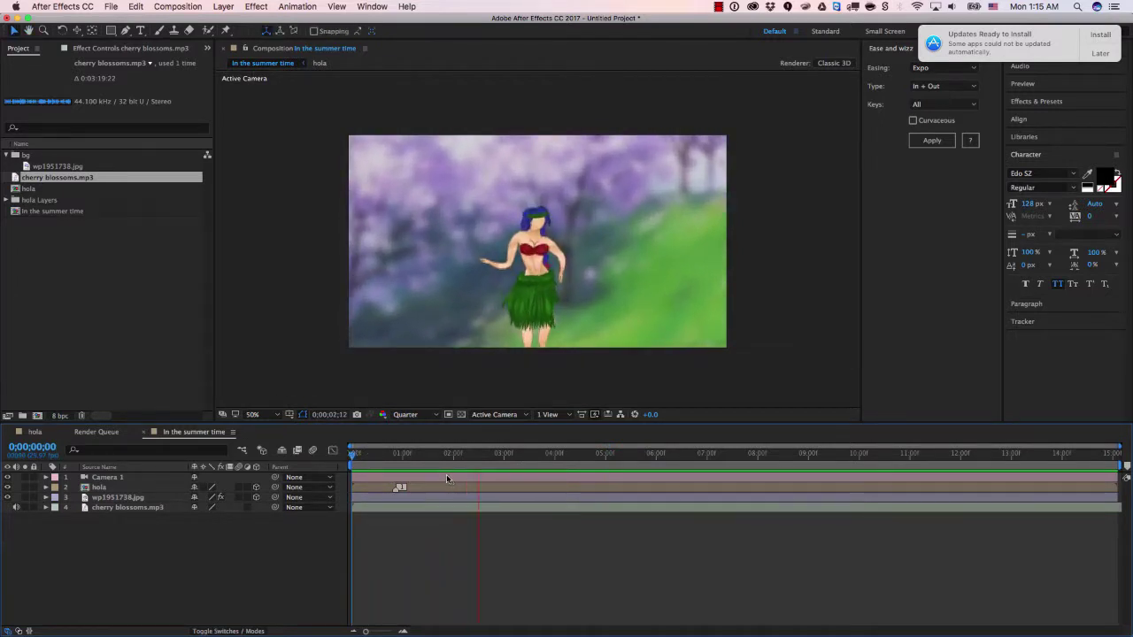
{"action": "key", "text": "space"}
- Create a new adjustment layer above all other layers in the composition
{"action": "left_click", "coordinate": [223, 6]}
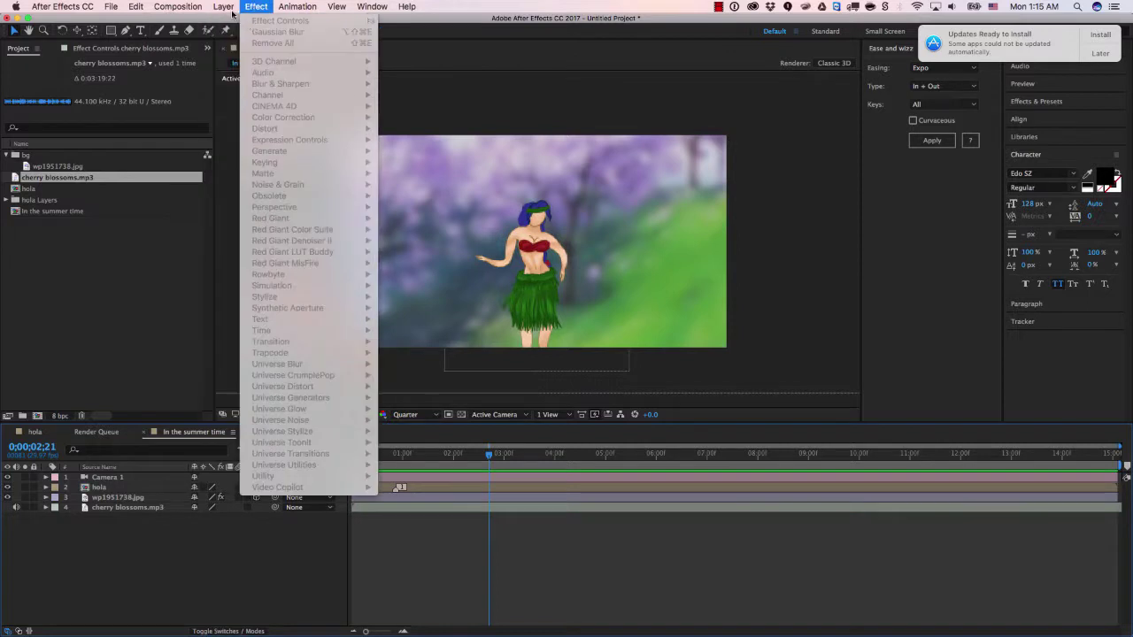
{"action": "left_click", "coordinate": [197, 624]}
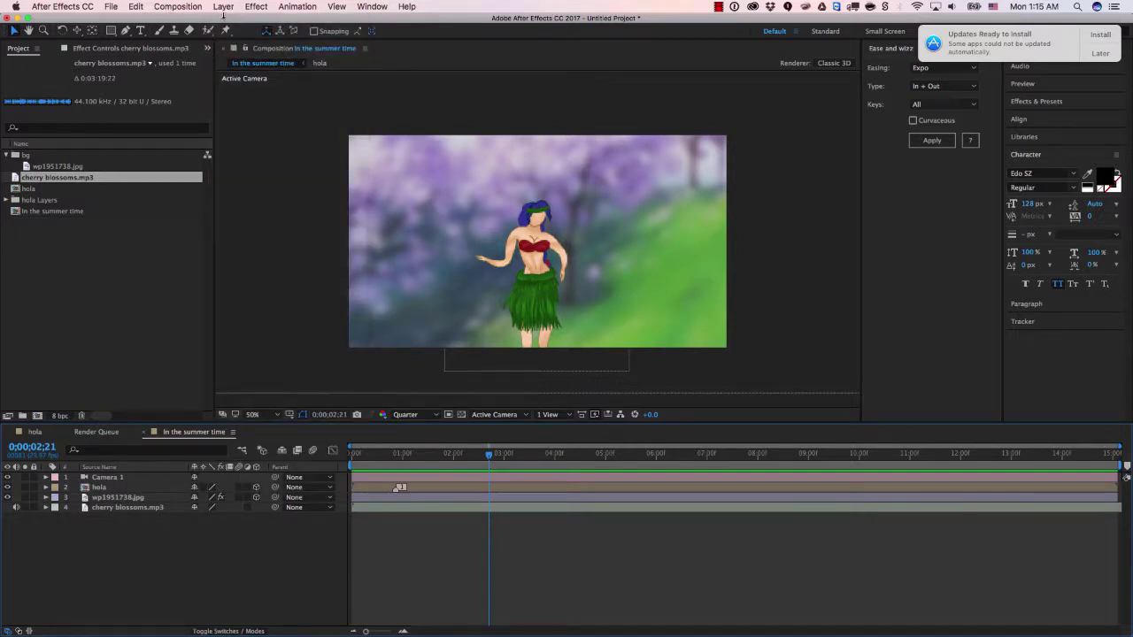
{"action": "right_click", "coordinate": [181, 537]}
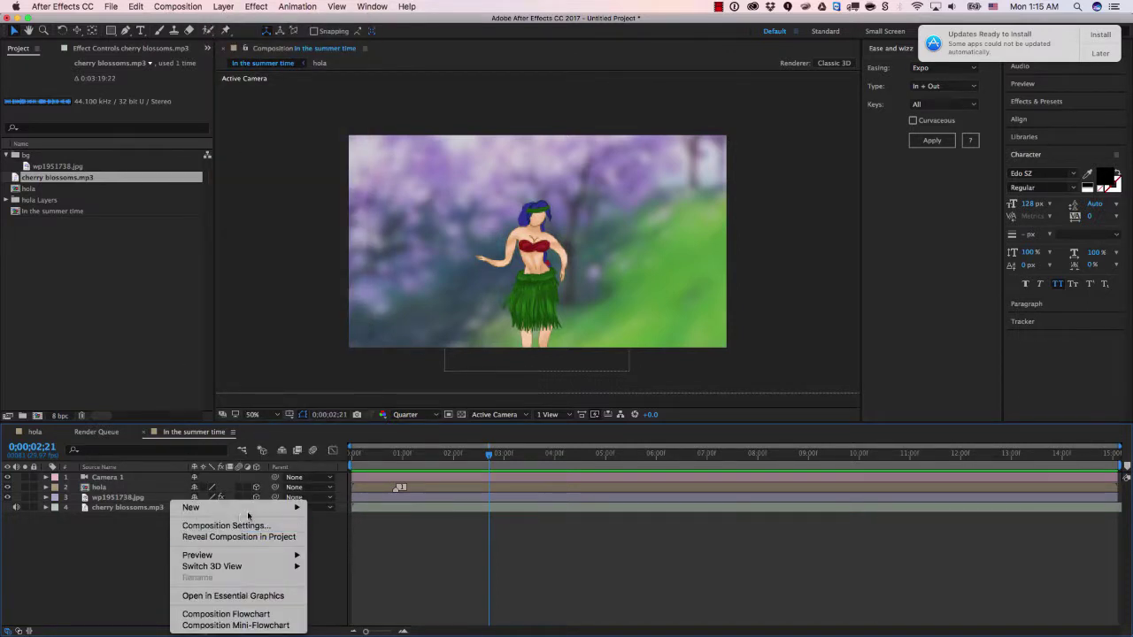
{"action": "mouse_move", "coordinate": [265, 508]}
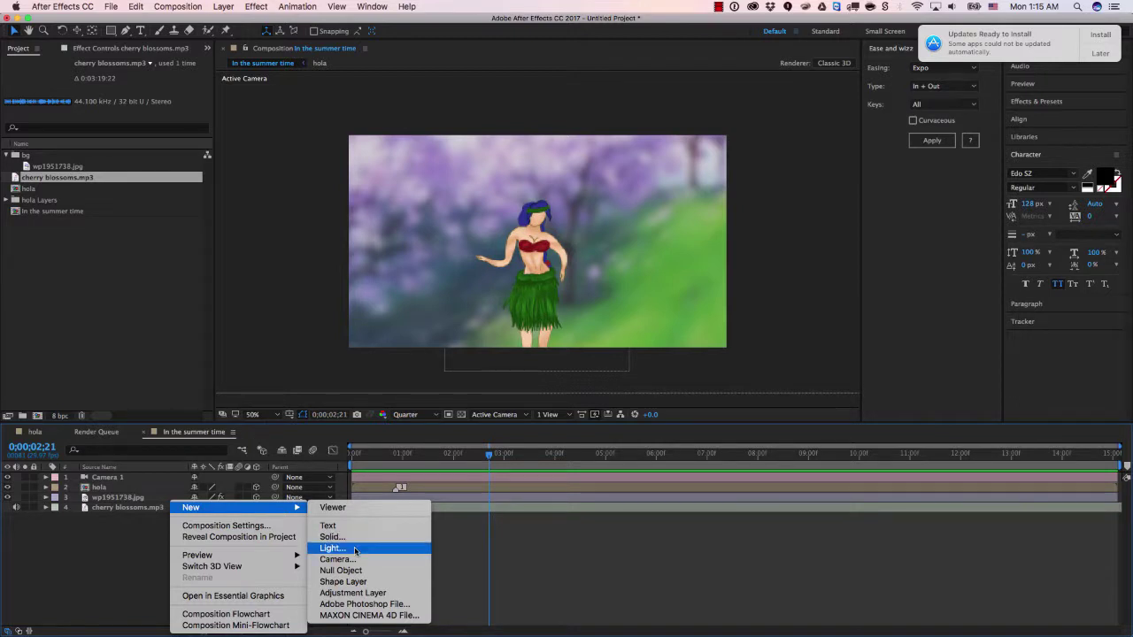
{"action": "left_click", "coordinate": [354, 593]}
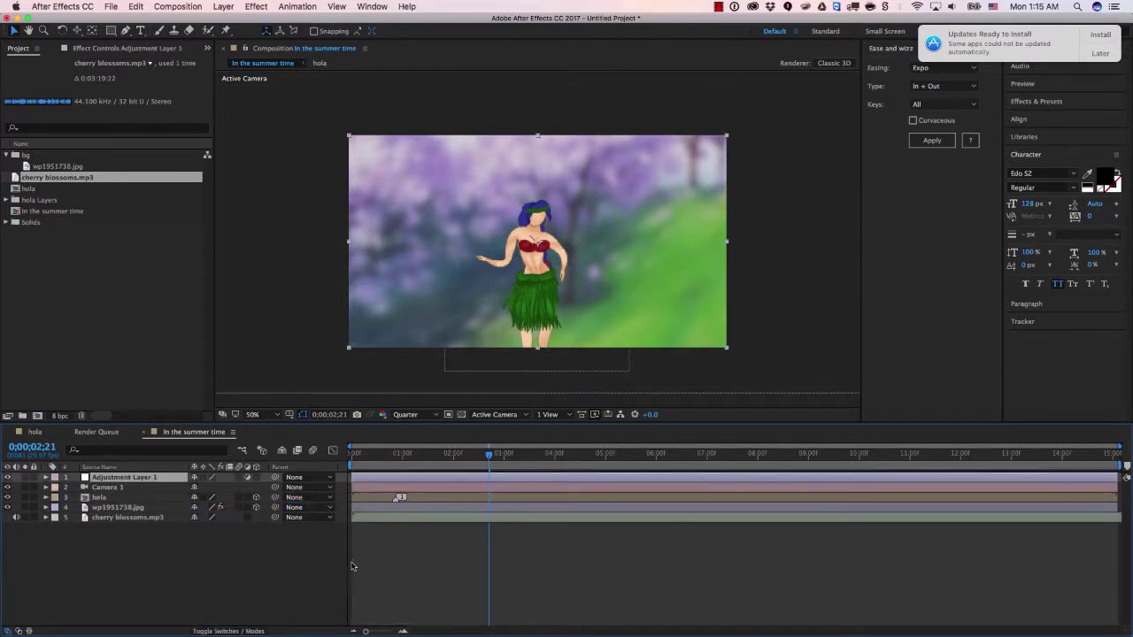
- Apply the Curves color correction effect to the adjustment layer
{"action": "left_click", "coordinate": [120, 49]}
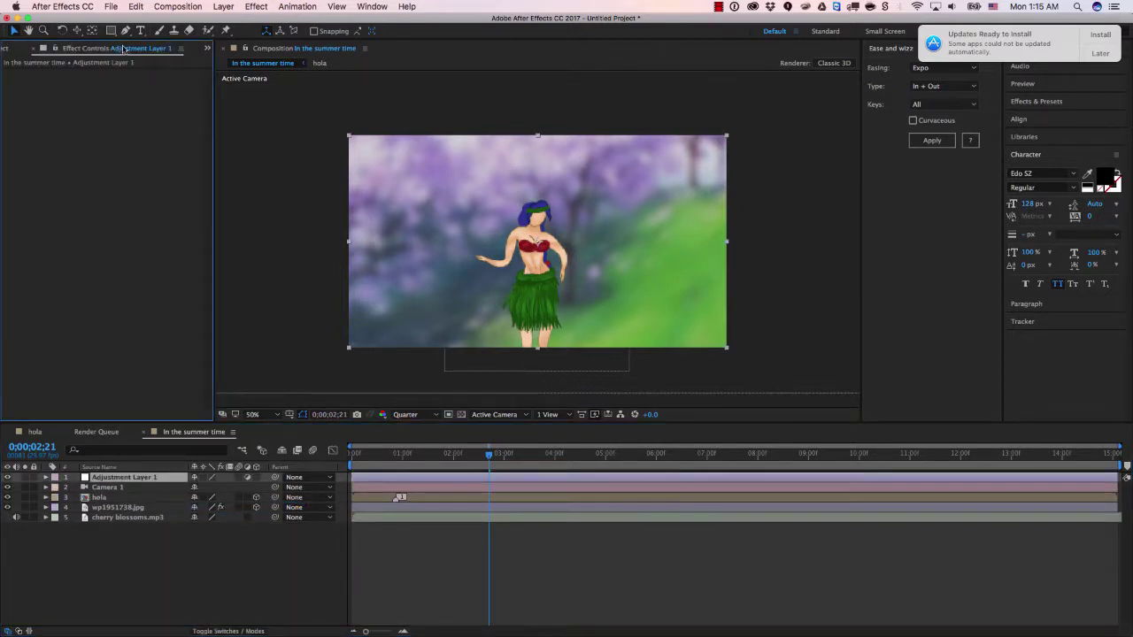
{"action": "left_click", "coordinate": [255, 6]}
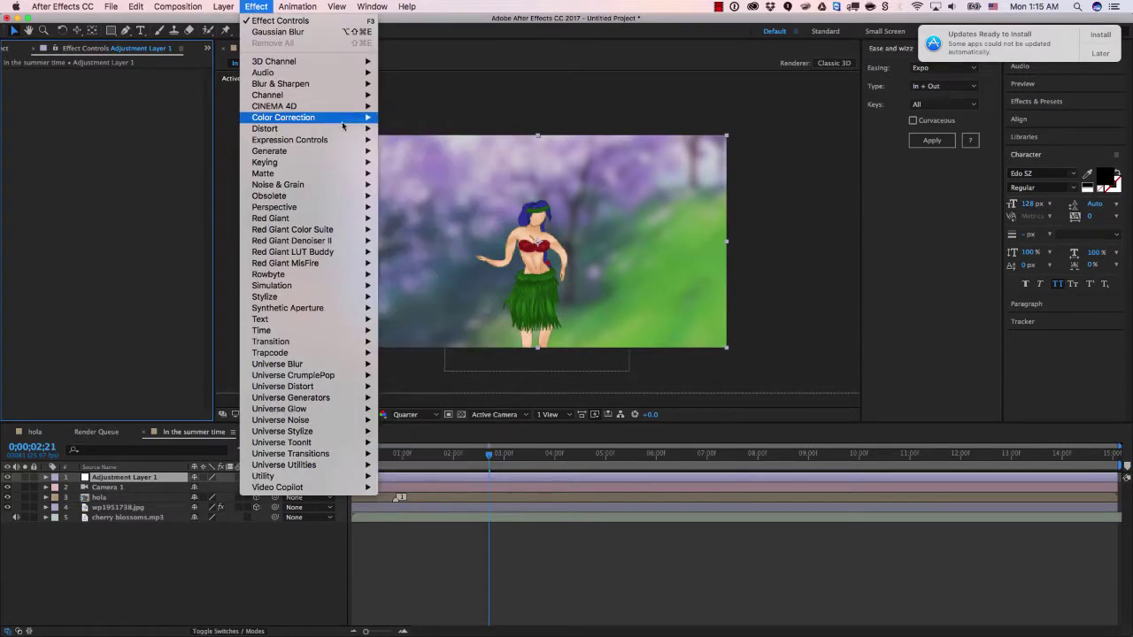
{"action": "mouse_move", "coordinate": [337, 187]}
{"action": "mouse_move", "coordinate": [338, 119]}
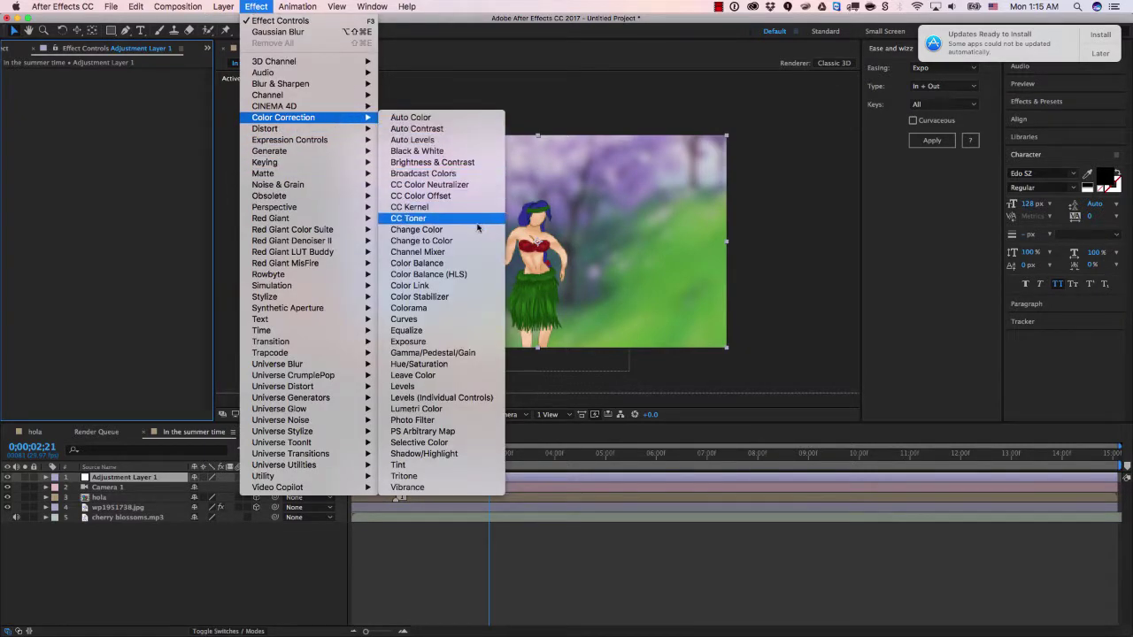
{"action": "left_click", "coordinate": [409, 319]}
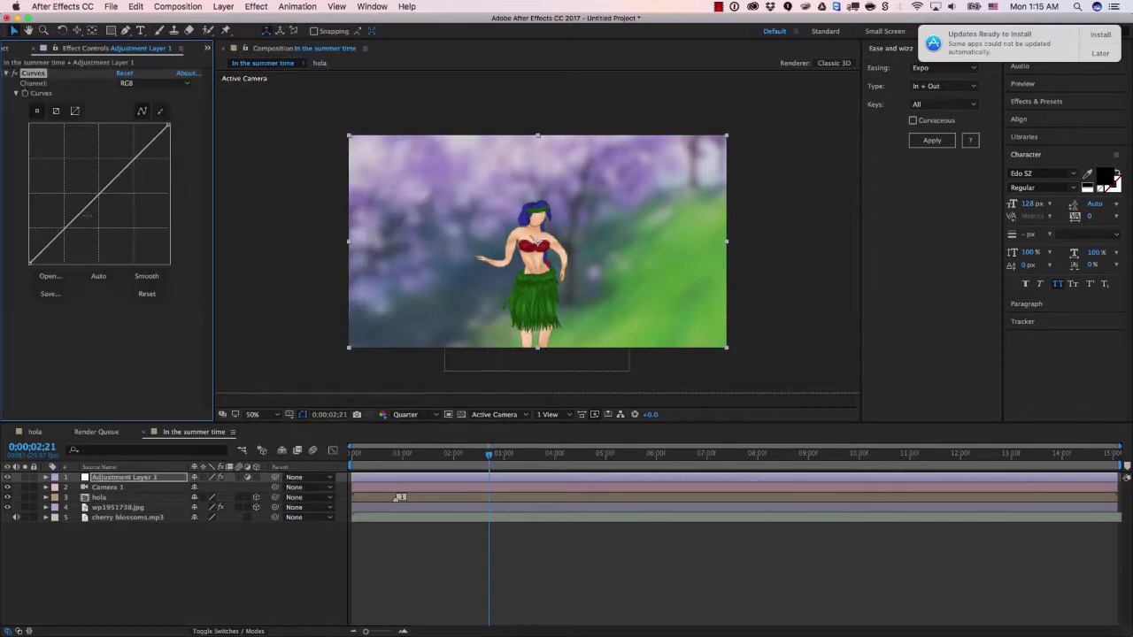
- Shape the adjustment layer's RGB curve into an S-curve with lowered shadows and slightly raised highlights
{"action": "left_click_drag", "start_coordinate": [69, 231], "coordinate": [71, 238]}
{"action": "left_click_drag", "start_coordinate": [143, 156], "coordinate": [142, 150]}
{"action": "left_click_drag", "start_coordinate": [69, 238], "coordinate": [78, 247]}
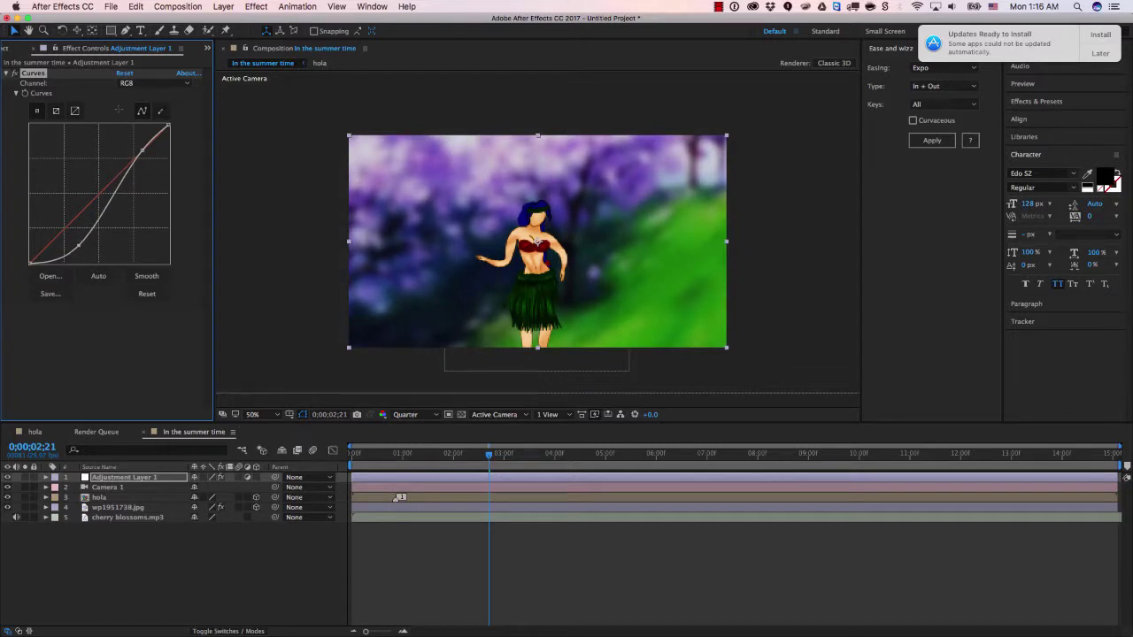
- Draw a rectangular mask around the dancer on the adjustment layer, set it to Subtract and feather it 136 pixels
{"action": "left_click_drag", "start_coordinate": [111, 29], "coordinate": [140, 36]}
{"action": "left_click_drag", "start_coordinate": [391, 166], "coordinate": [667, 310]}
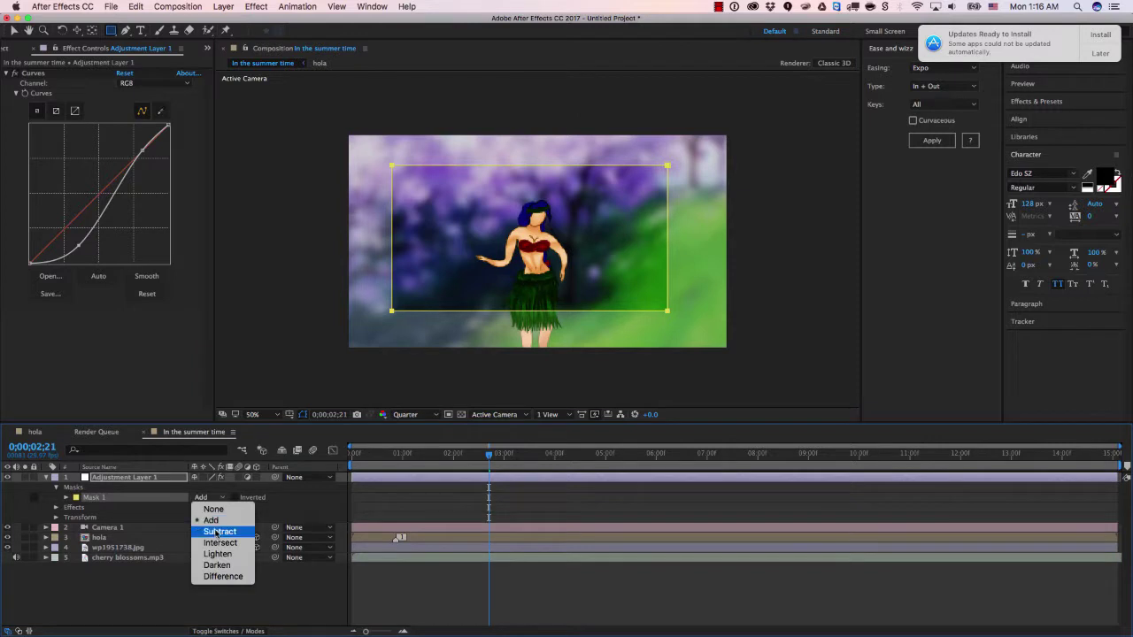
{"action": "left_click", "coordinate": [219, 531]}
{"action": "left_click", "coordinate": [66, 498]}
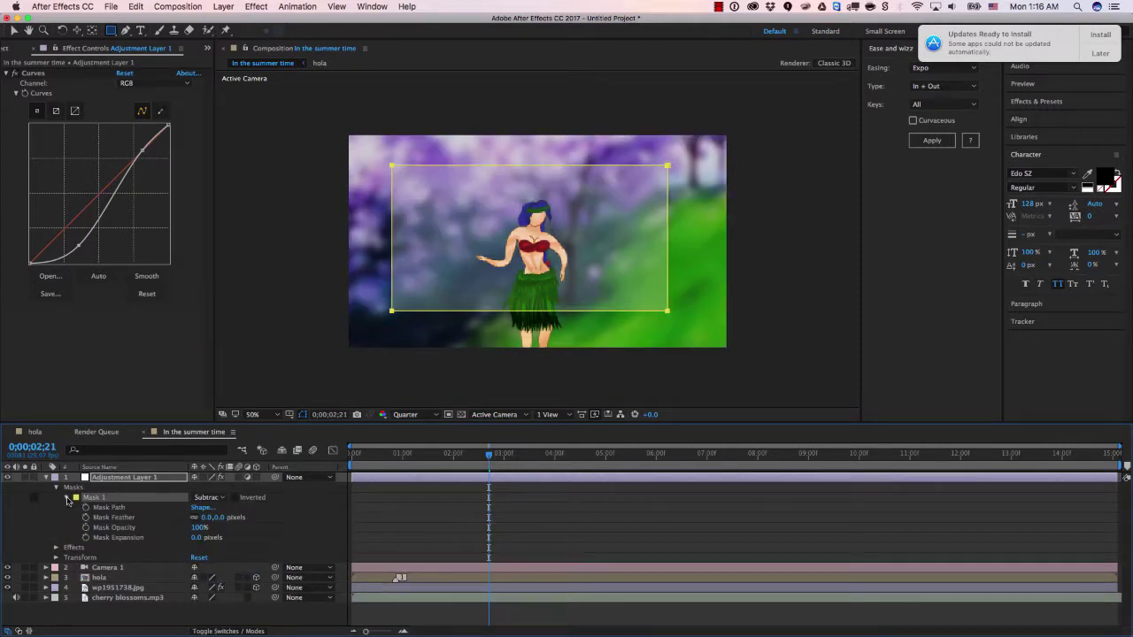
{"action": "left_click_drag", "start_coordinate": [206, 517], "coordinate": [241, 517]}
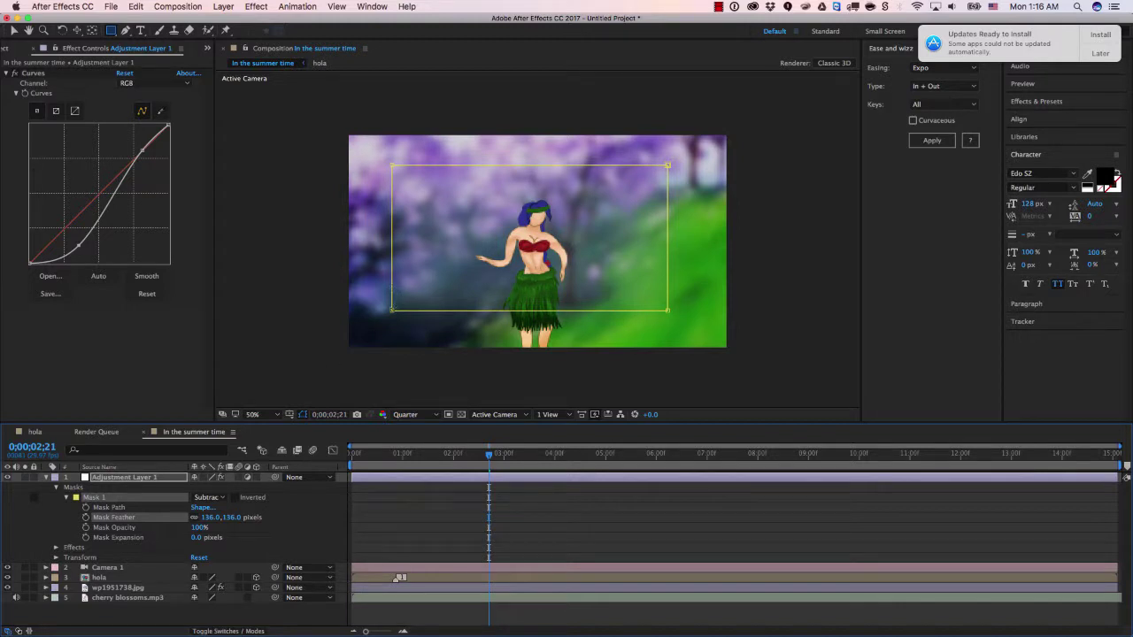
- Reshape the mask into a trapezoid with a narrow top edge and wide base, and set its feather to 191 pixels
{"action": "left_click_drag", "start_coordinate": [392, 310], "coordinate": [382, 316]}
{"action": "key", "text": "super+z"}
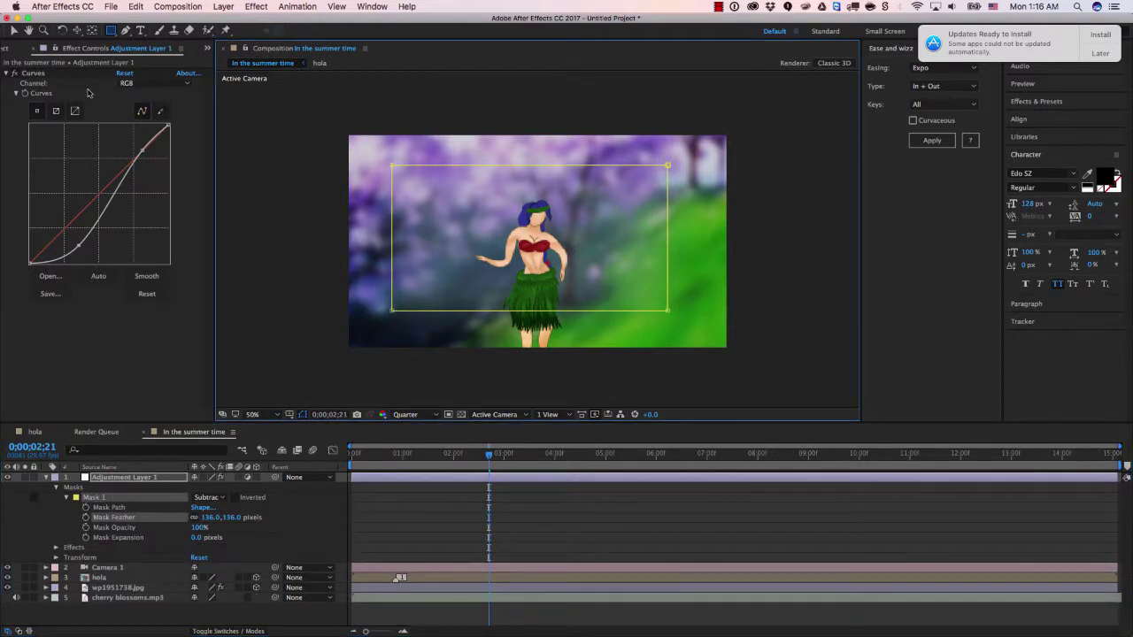
{"action": "left_click", "coordinate": [14, 31]}
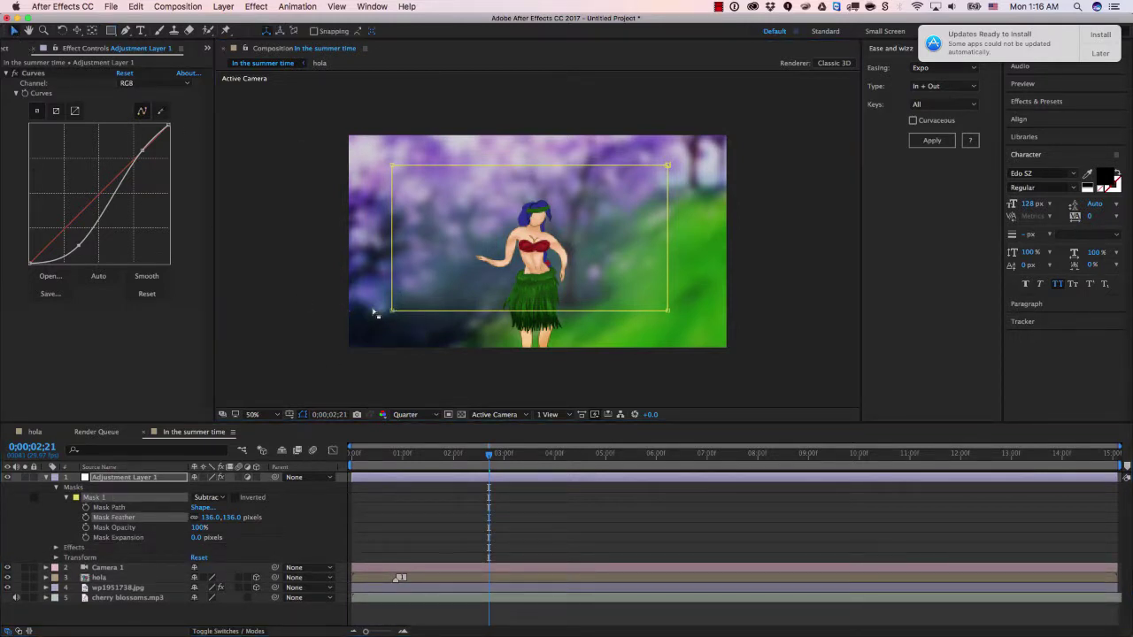
{"action": "left_click_drag", "start_coordinate": [392, 312], "coordinate": [374, 329]}
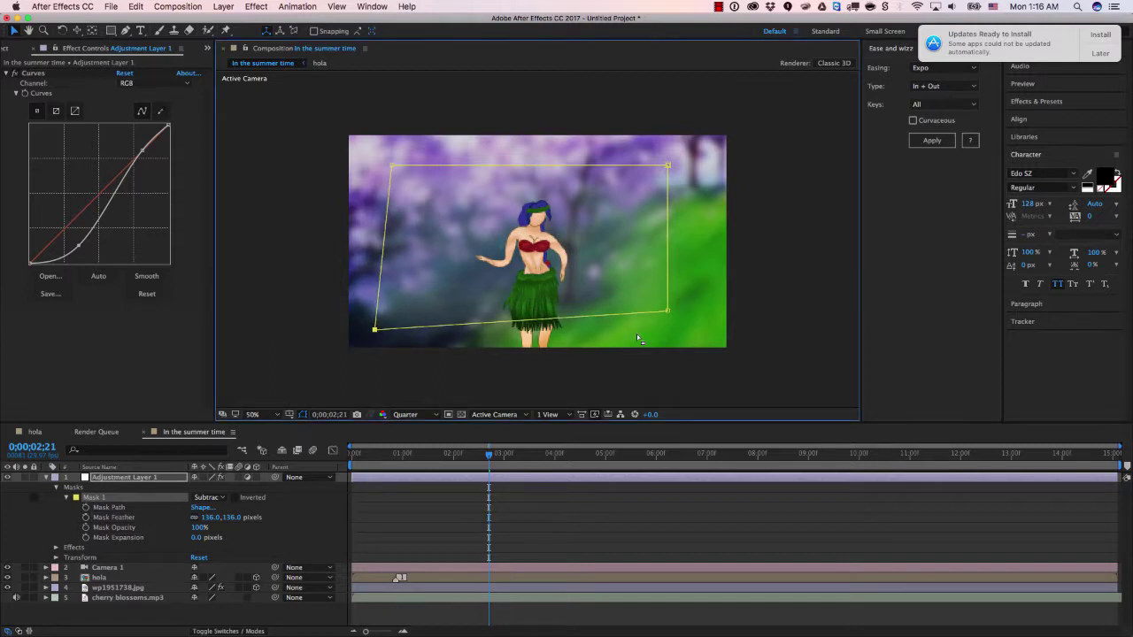
{"action": "left_click_drag", "start_coordinate": [669, 312], "coordinate": [684, 329]}
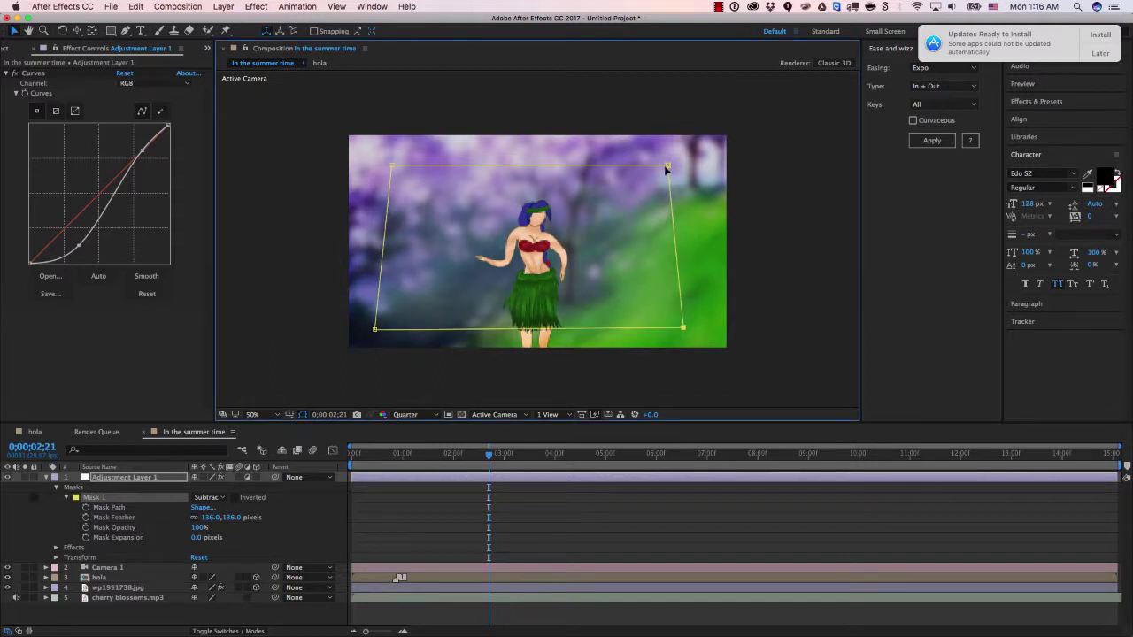
{"action": "left_click_drag", "start_coordinate": [667, 167], "coordinate": [618, 193]}
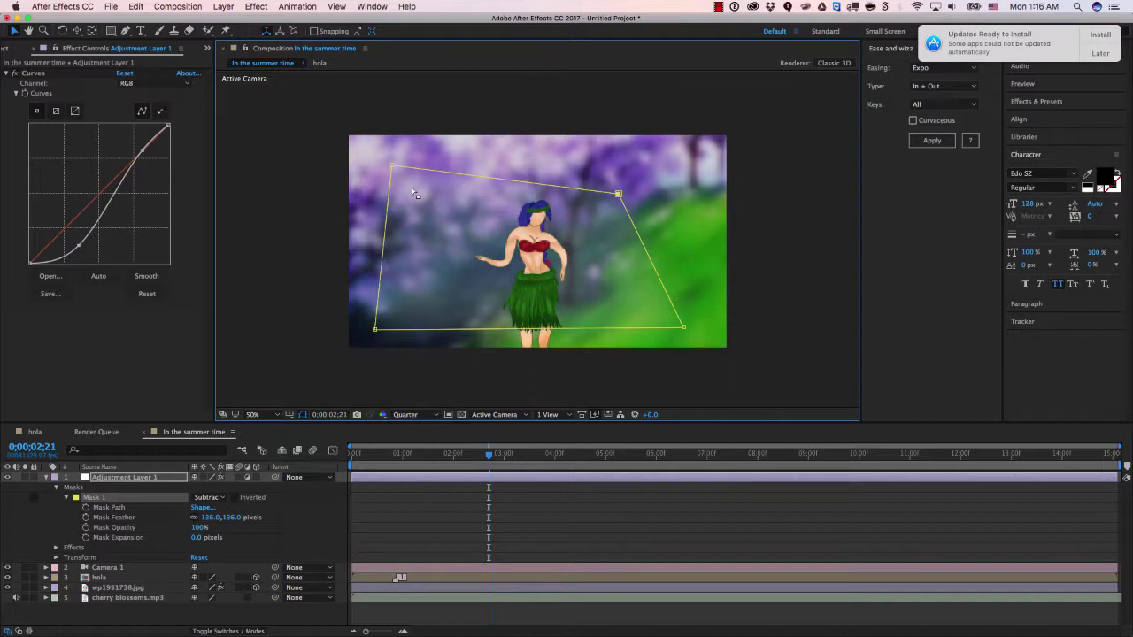
{"action": "left_click_drag", "start_coordinate": [392, 166], "coordinate": [487, 169]}
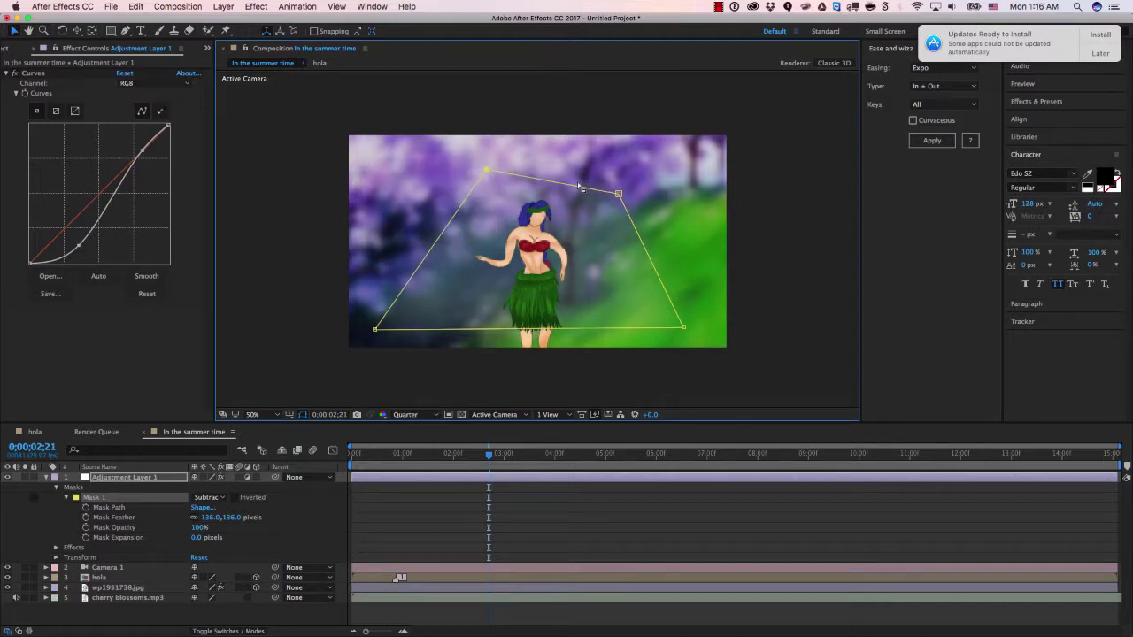
{"action": "left_click_drag", "start_coordinate": [618, 193], "coordinate": [600, 168]}
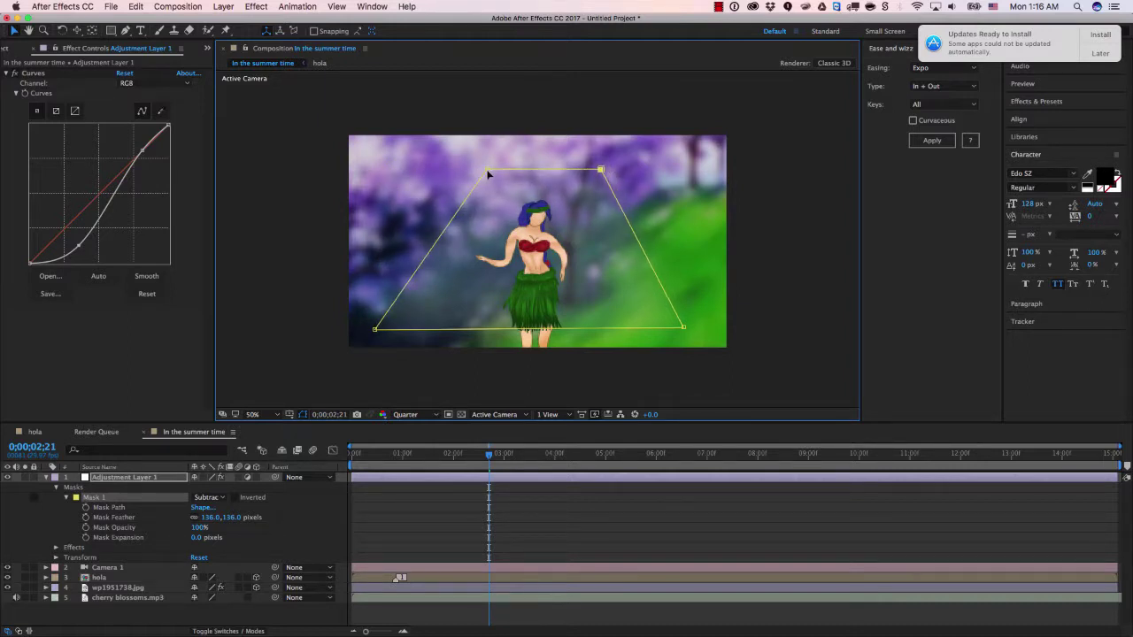
{"action": "left_click_drag", "start_coordinate": [487, 169], "coordinate": [474, 167]}
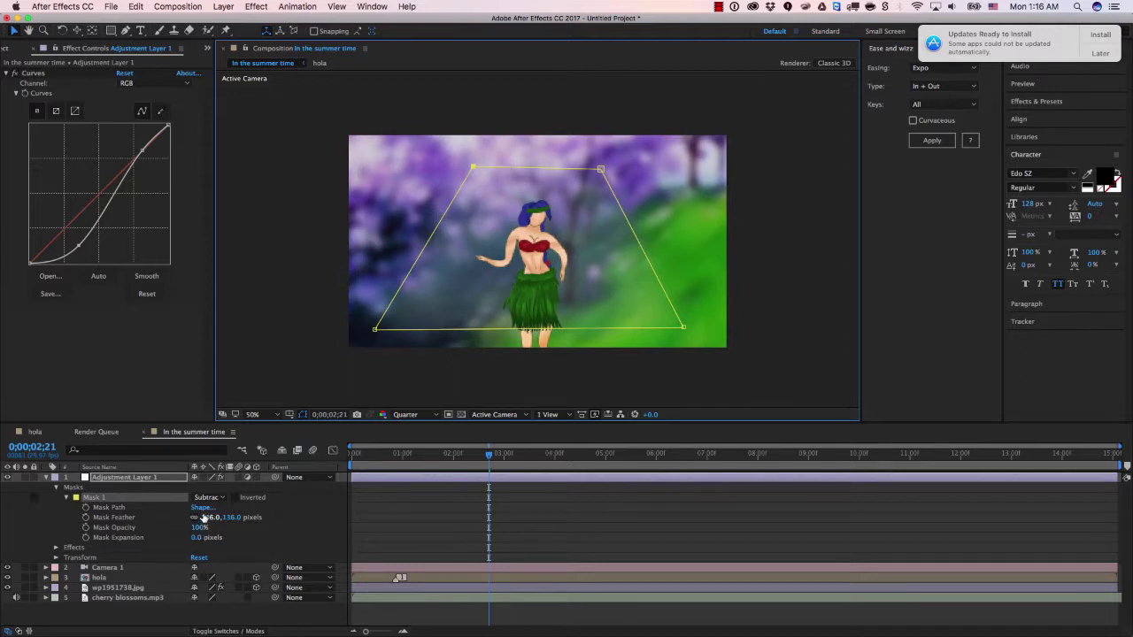
{"action": "left_click_drag", "start_coordinate": [212, 517], "coordinate": [486, 516]}
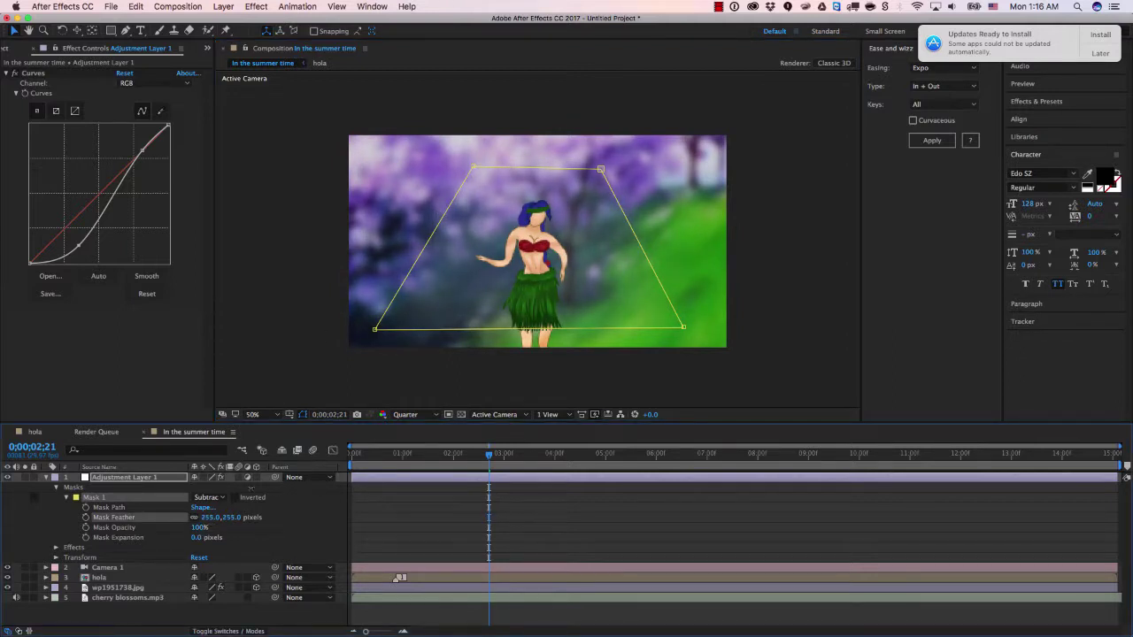
- Lower the shadow point of the RGB curve further and preview the animation from the beginning
{"action": "left_click_drag", "start_coordinate": [78, 245], "coordinate": [82, 259]}
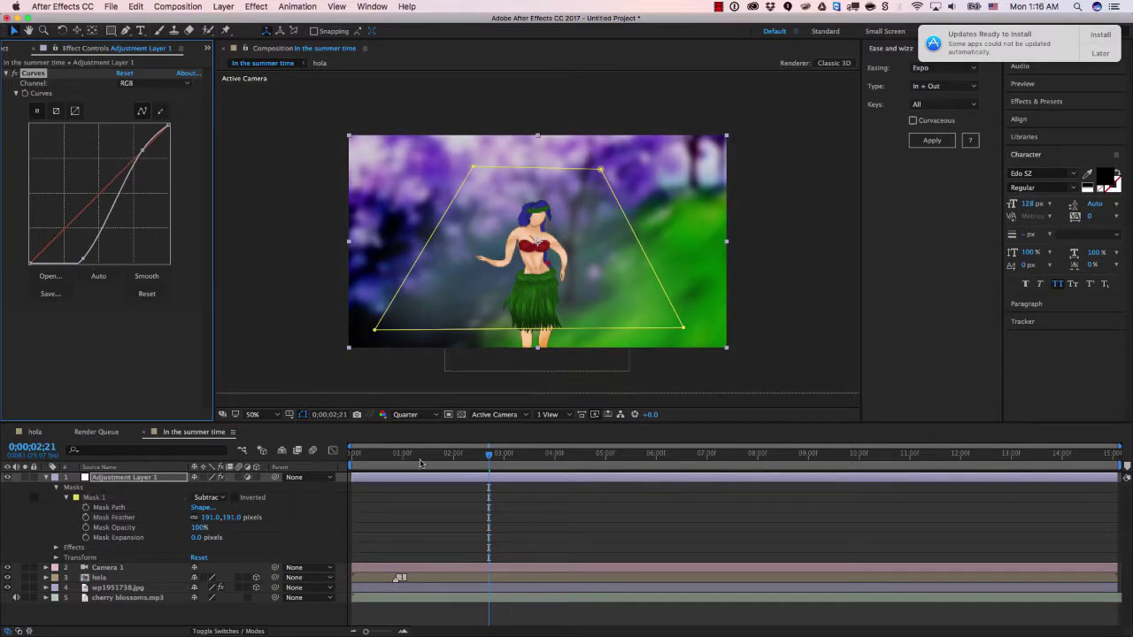
{"action": "left_click_drag", "start_coordinate": [420, 460], "coordinate": [351, 458]}
{"action": "key", "text": "space"}
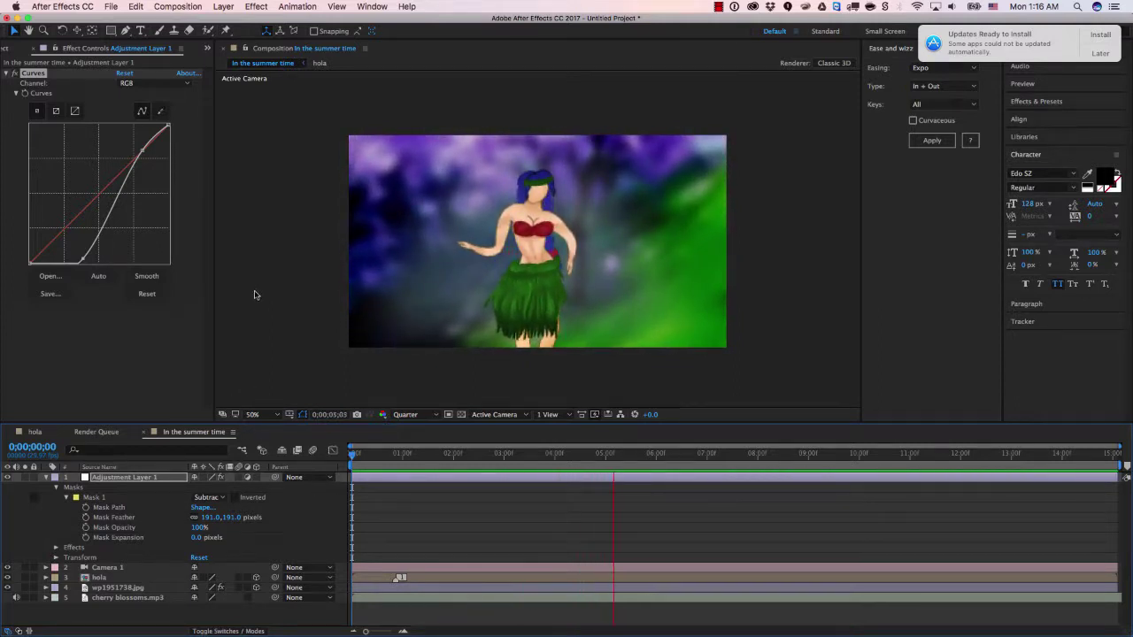
{"action": "key", "text": "space"}
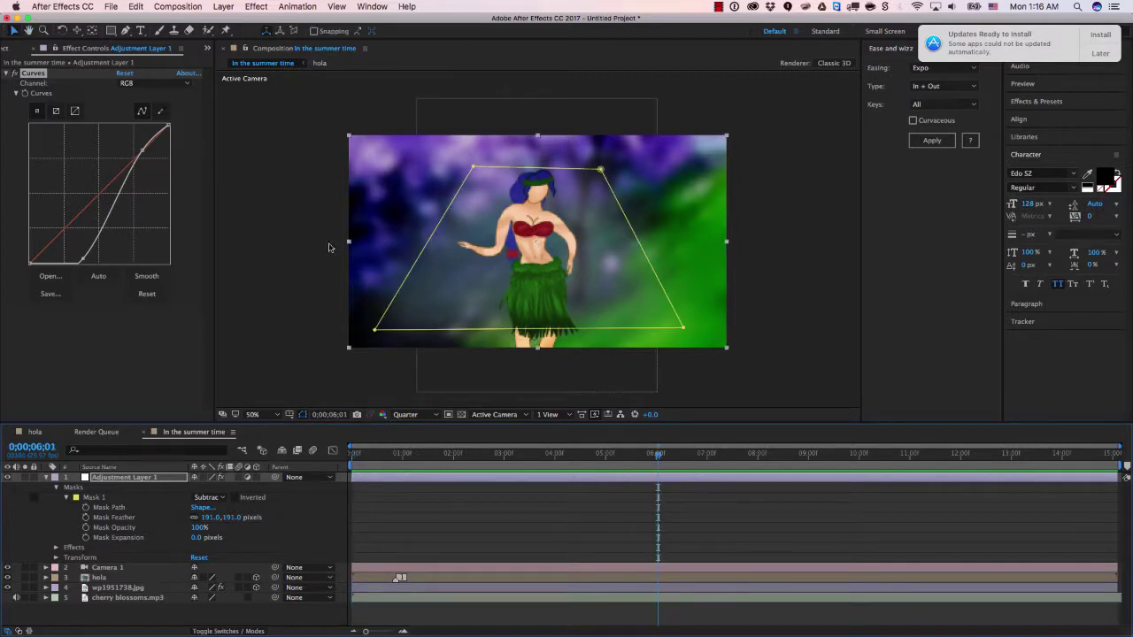
{"action": "left_click", "coordinate": [168, 617]}
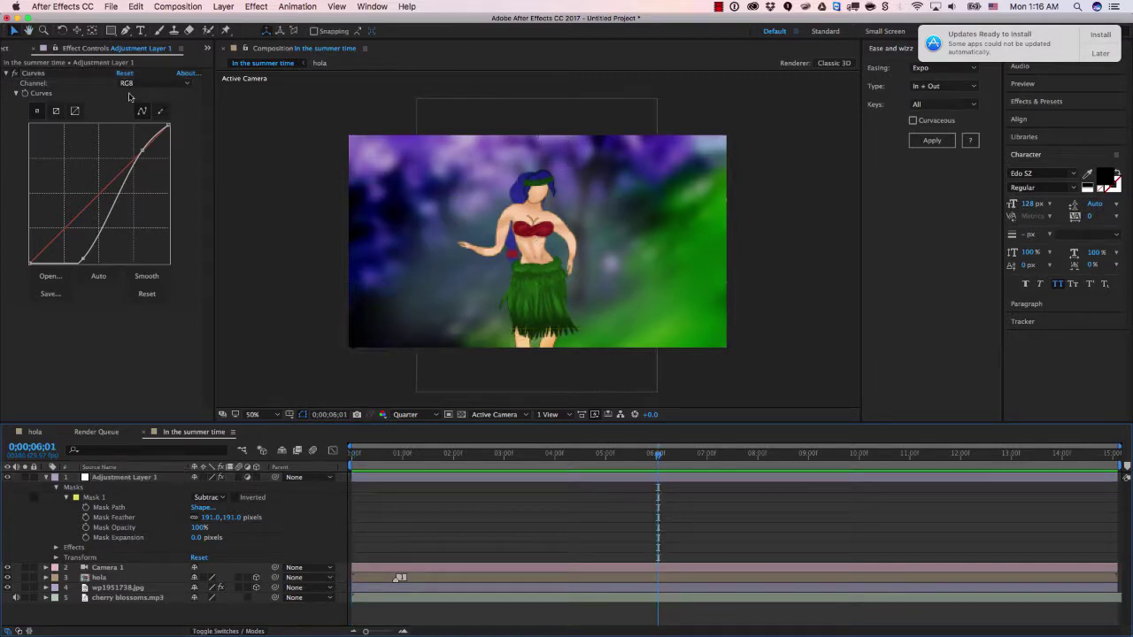
- Add the In the summer time composition to the render queue and choose QuickTime as its output module format
{"action": "left_click", "coordinate": [189, 7]}
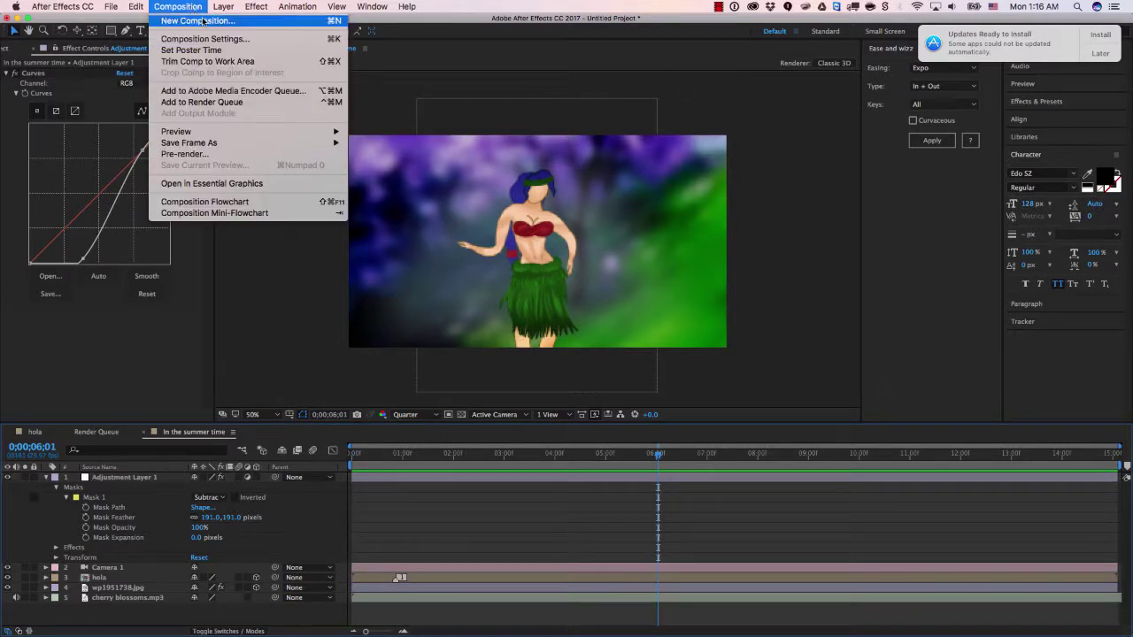
{"action": "left_click", "coordinate": [235, 104]}
{"action": "left_click", "coordinate": [85, 510]}
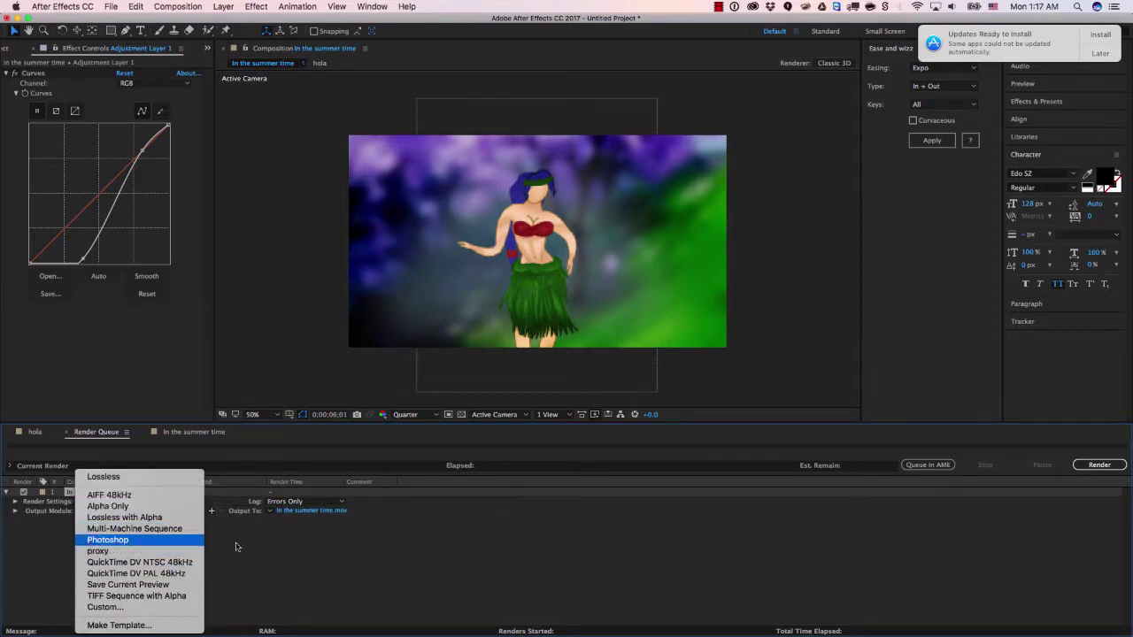
{"action": "left_click", "coordinate": [264, 540]}
{"action": "left_click", "coordinate": [105, 514]}
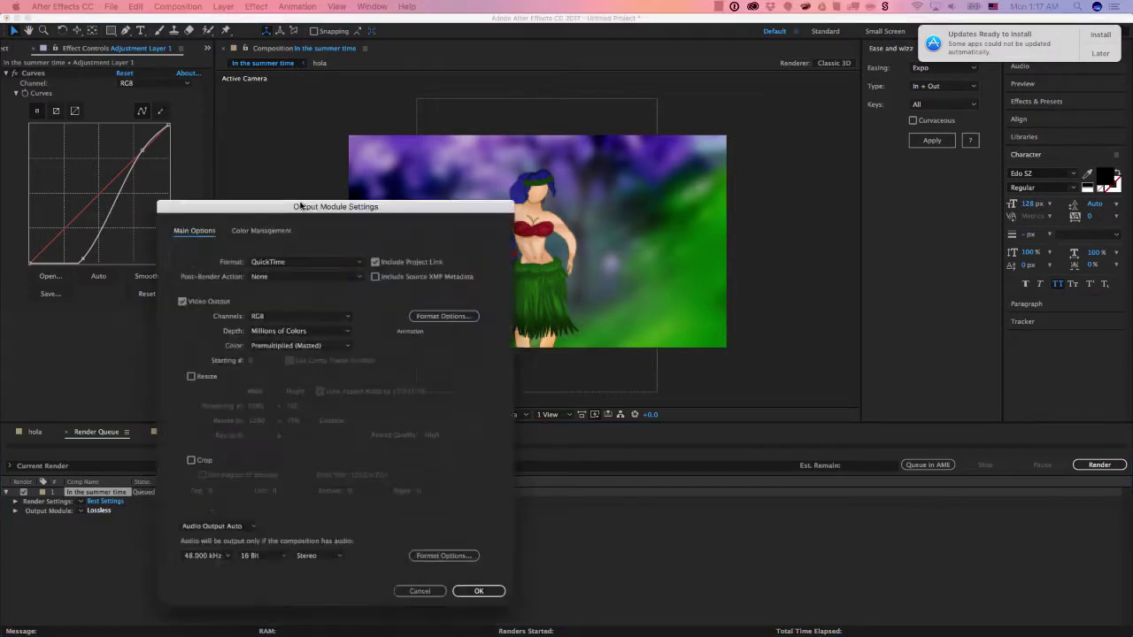
{"action": "left_click", "coordinate": [299, 207]}
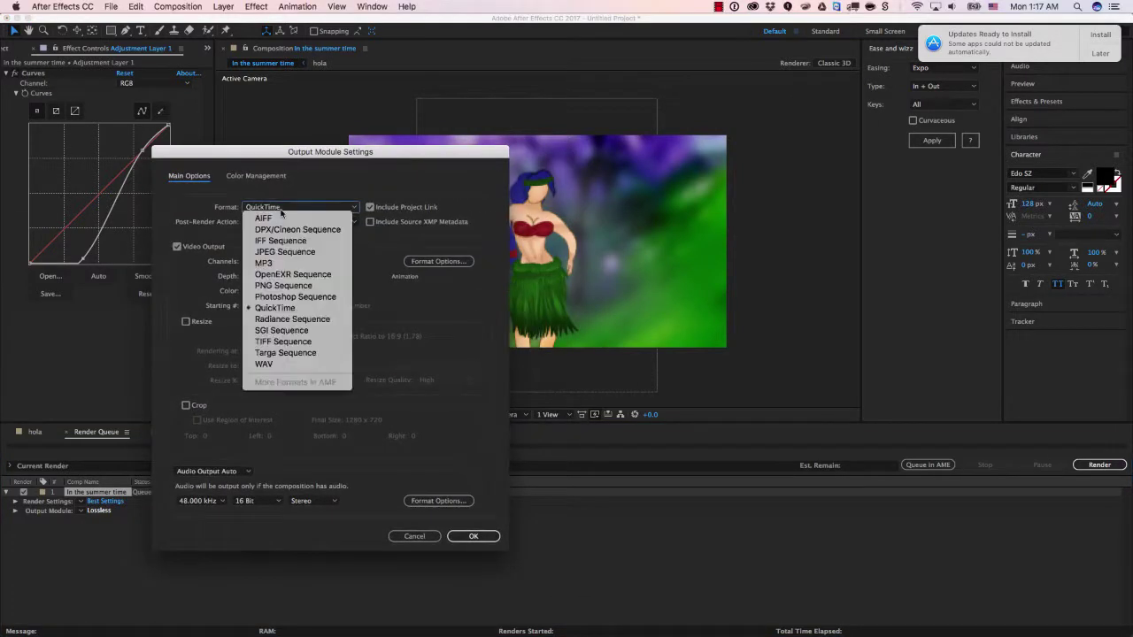
{"action": "left_click", "coordinate": [285, 308]}
- Set the QuickTime video codec to H.264, keep Audio Output Auto, and accept the output module settings
{"action": "left_click", "coordinate": [451, 262]}
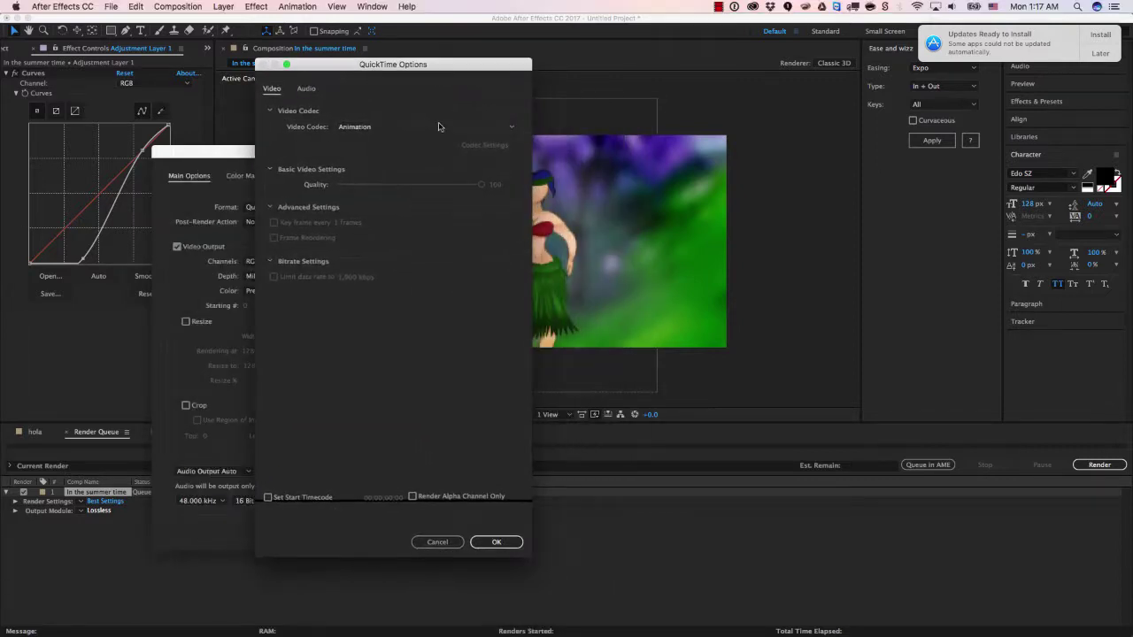
{"action": "left_click", "coordinate": [437, 128]}
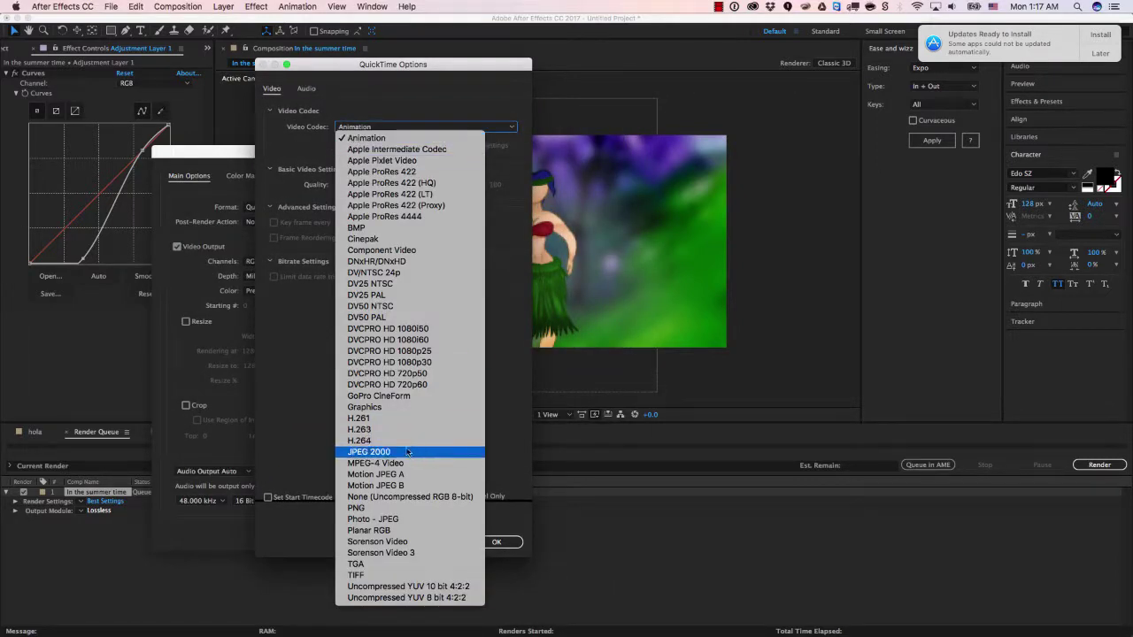
{"action": "left_click", "coordinate": [359, 441]}
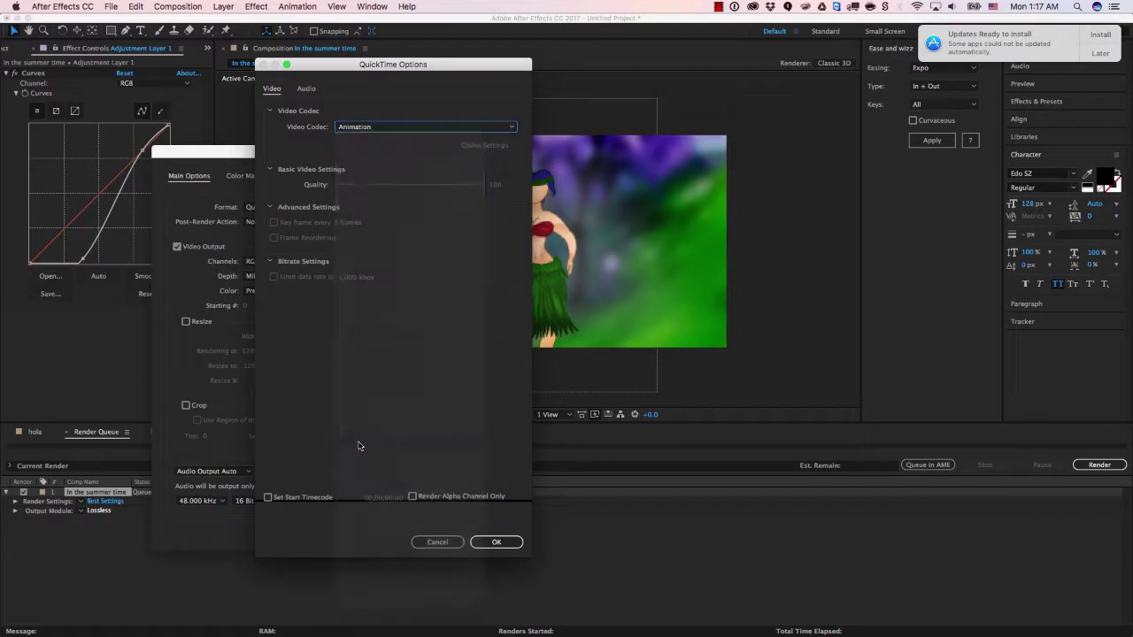
{"action": "left_click", "coordinate": [500, 542]}
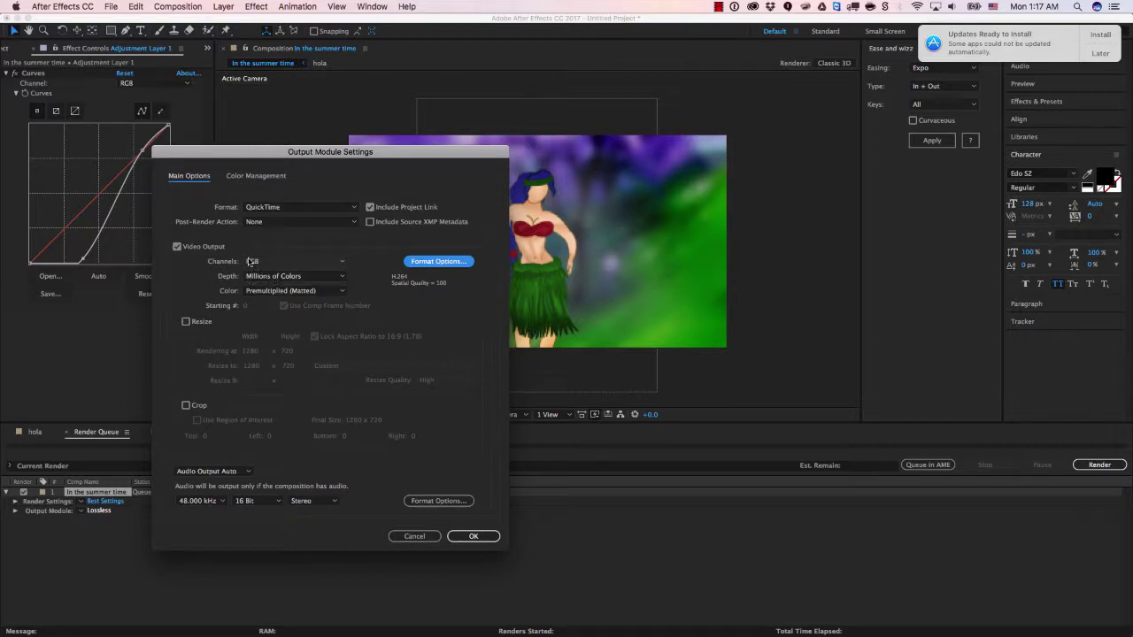
{"action": "left_click", "coordinate": [193, 471]}
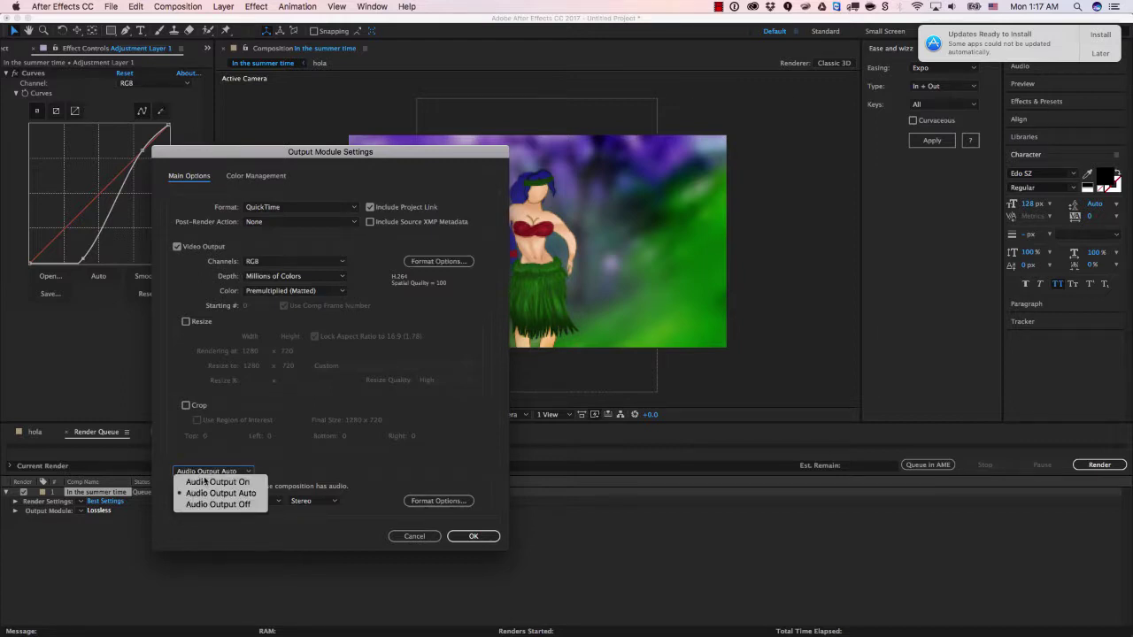
{"action": "left_click", "coordinate": [249, 499]}
{"action": "left_click", "coordinate": [475, 538]}
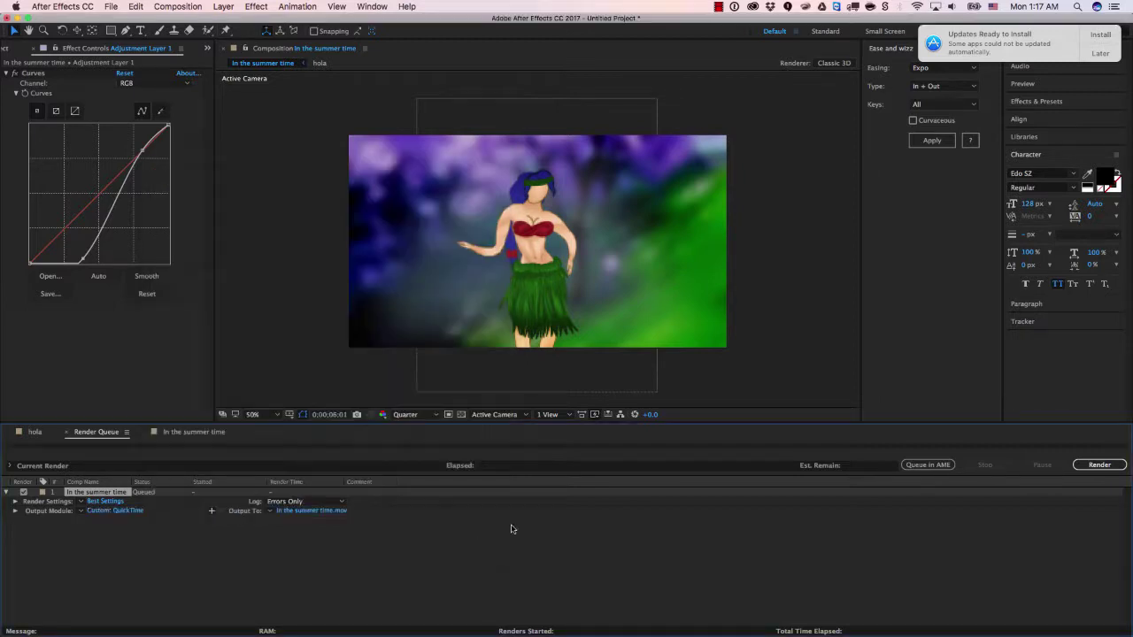
- Set the output movie to save on the Desktop as In the summer time and start the render
{"action": "left_click", "coordinate": [307, 511]}
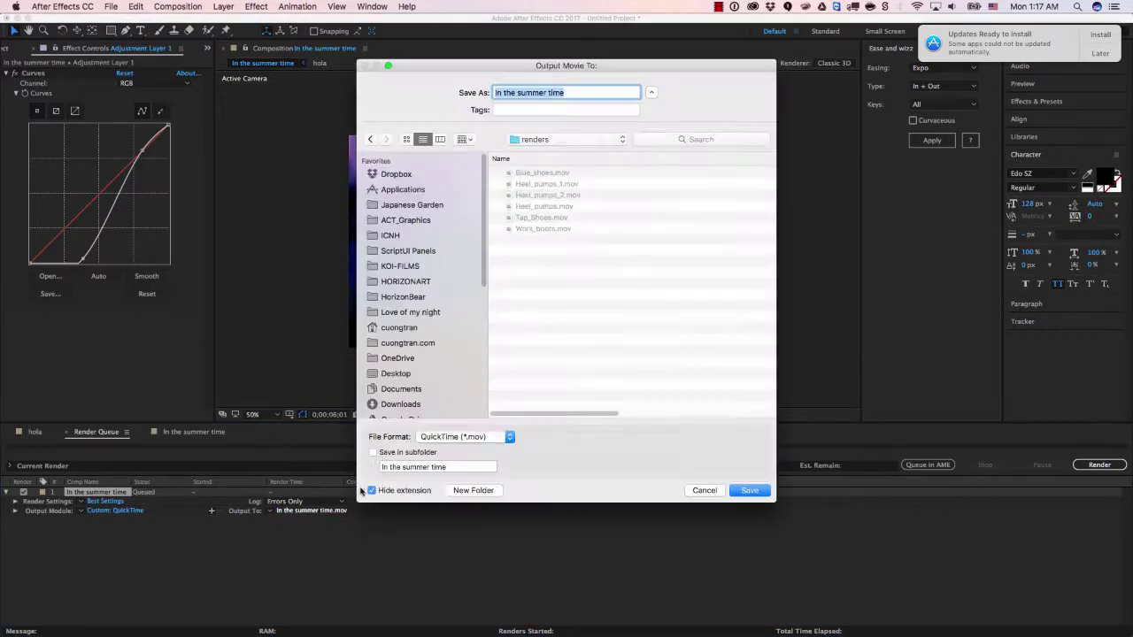
{"action": "scroll", "coordinate": [403, 248], "scroll_direction": "down", "scroll_amount": 1}
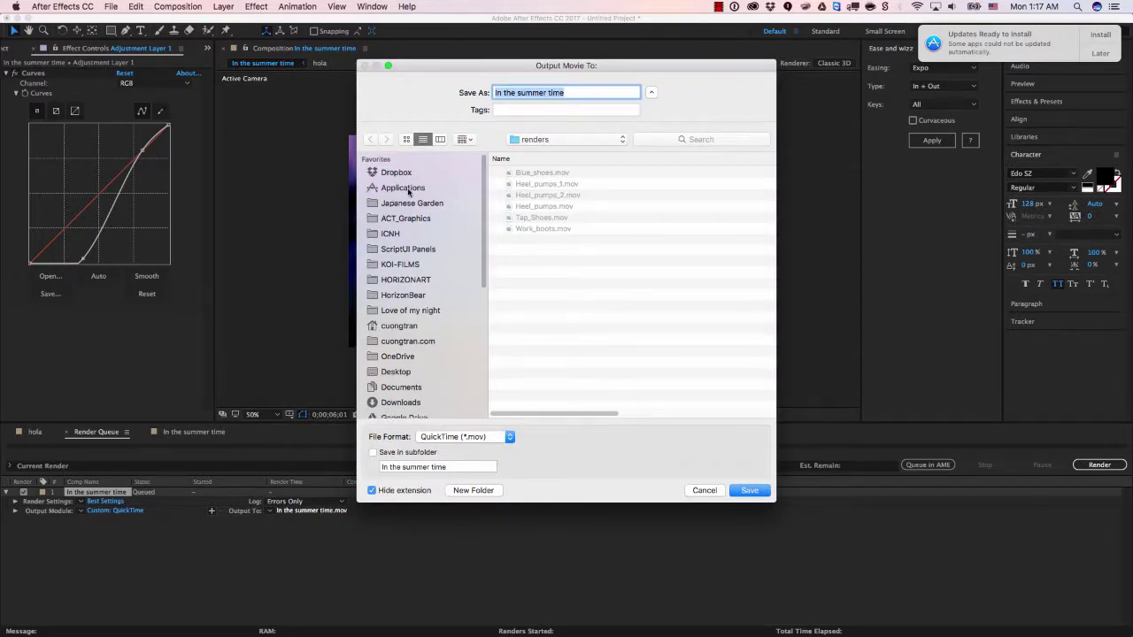
{"action": "left_click", "coordinate": [395, 373]}
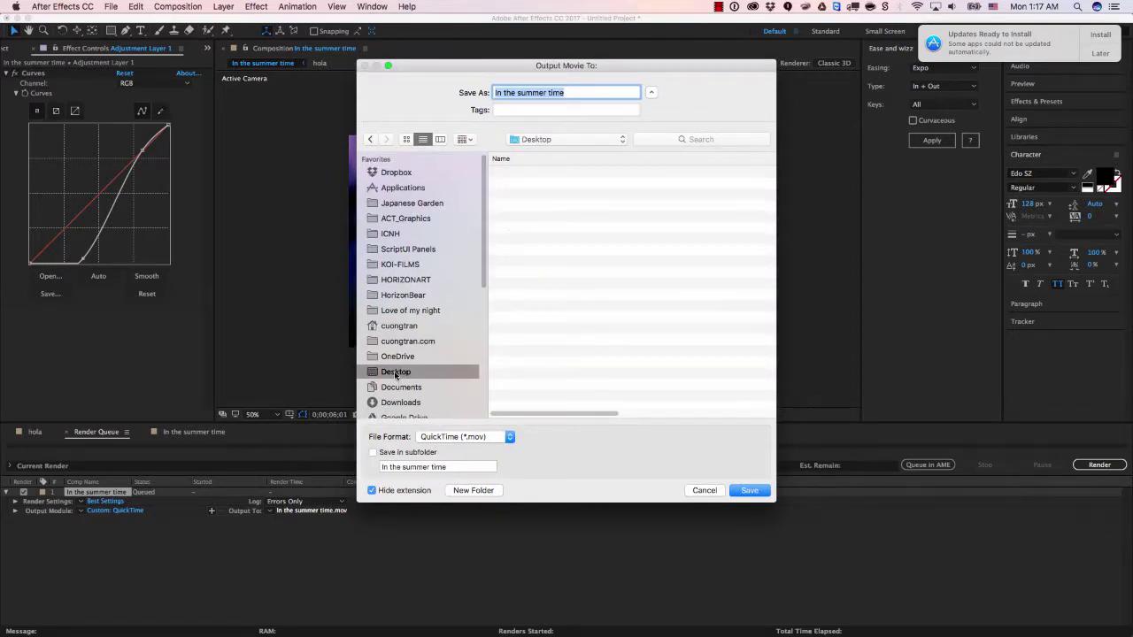
{"action": "left_click", "coordinate": [751, 490]}
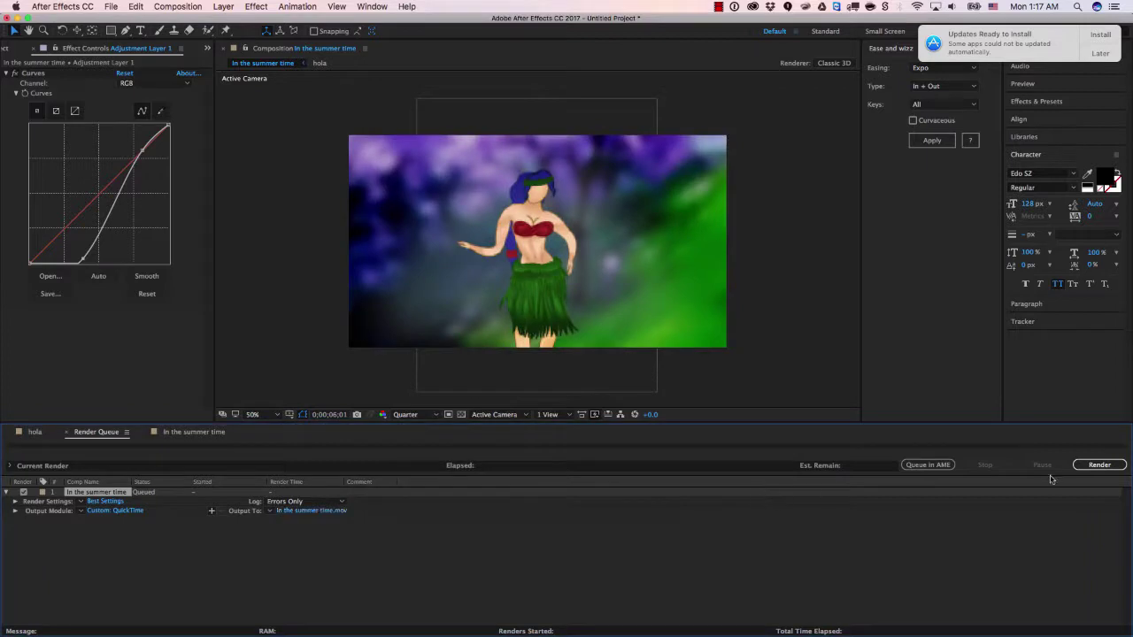
{"action": "left_click", "coordinate": [1094, 465]}
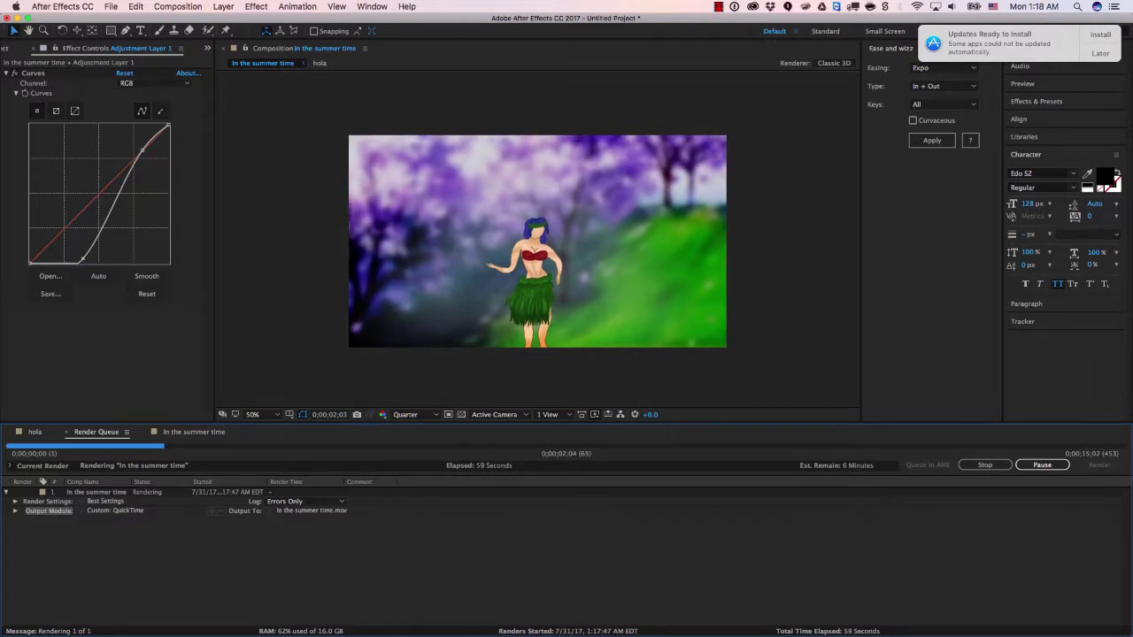
{"action": "key", "text": "super+Tab"}
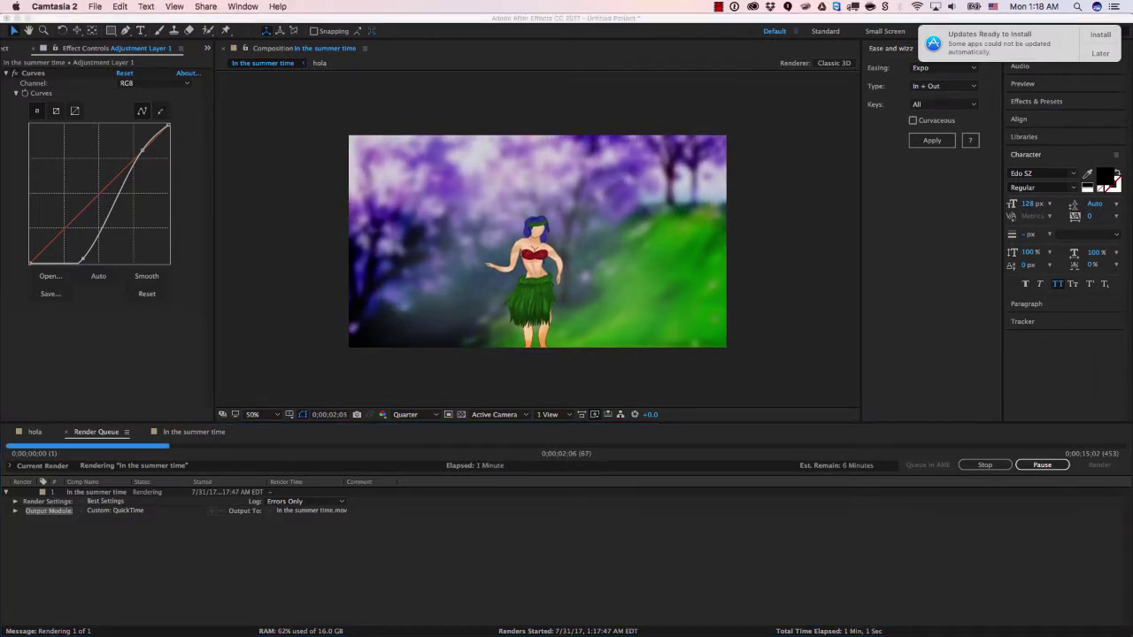